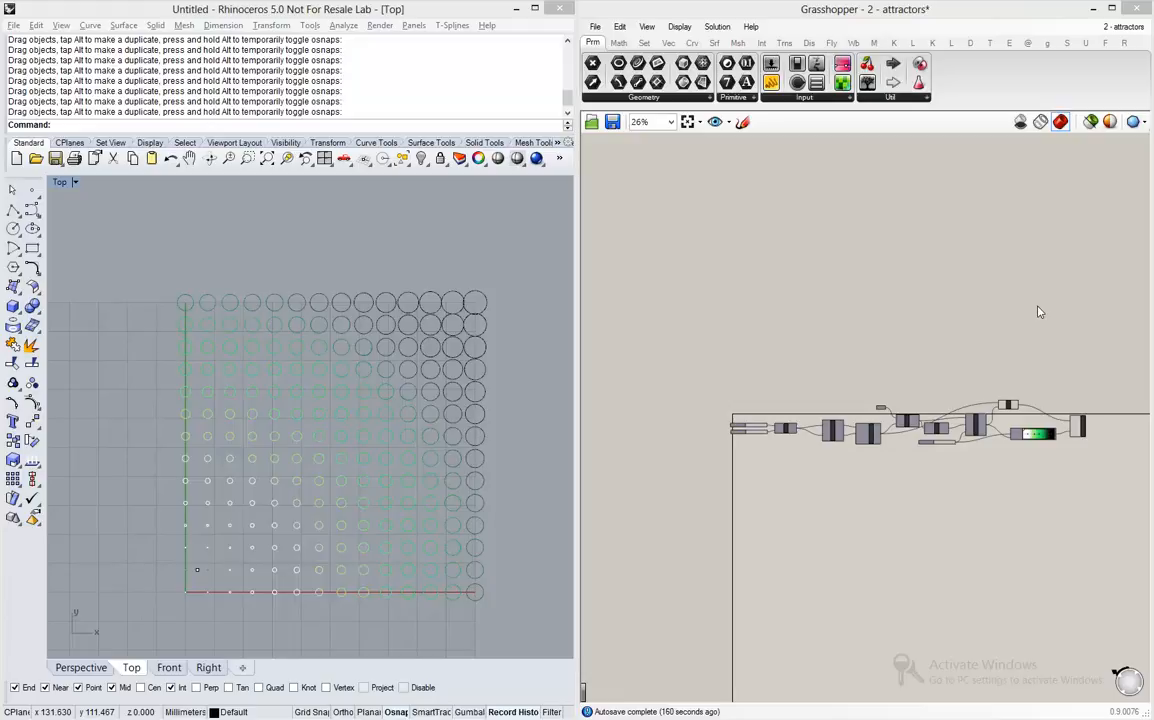
- Switch to Chrome, examine the figures in the Urbanismo Paramétrico article, and view the 31926_05.jpg image
key(alt+Tab)
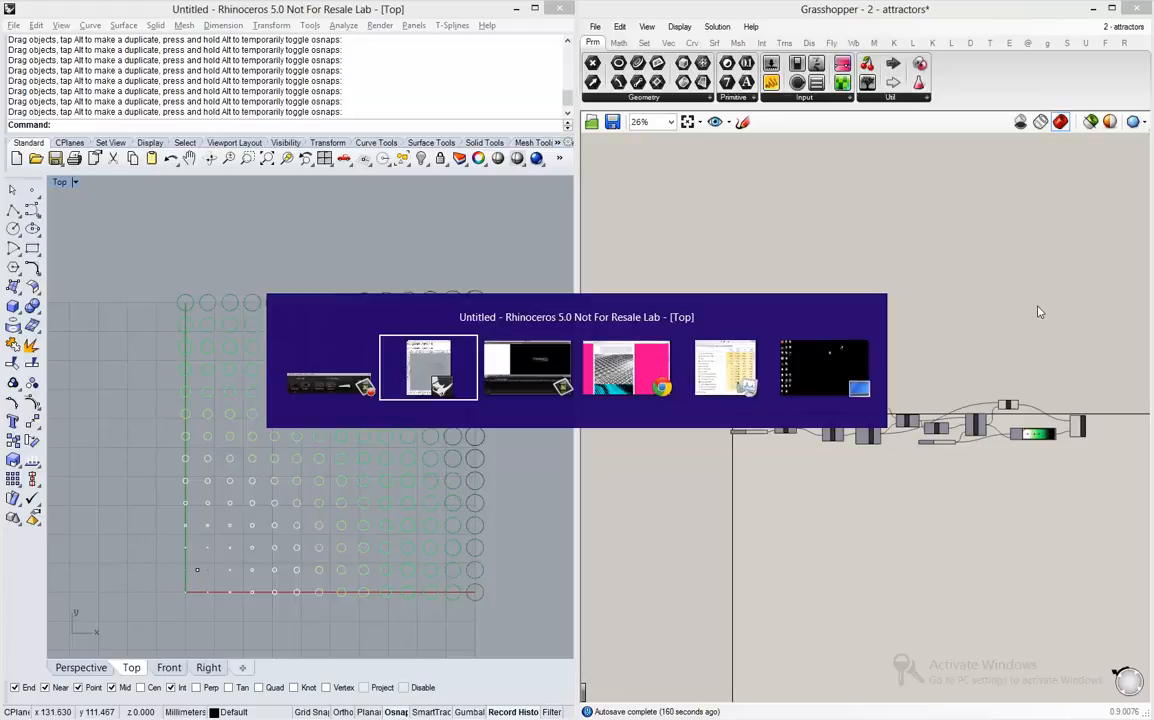
key(Tab)
key(Tab)
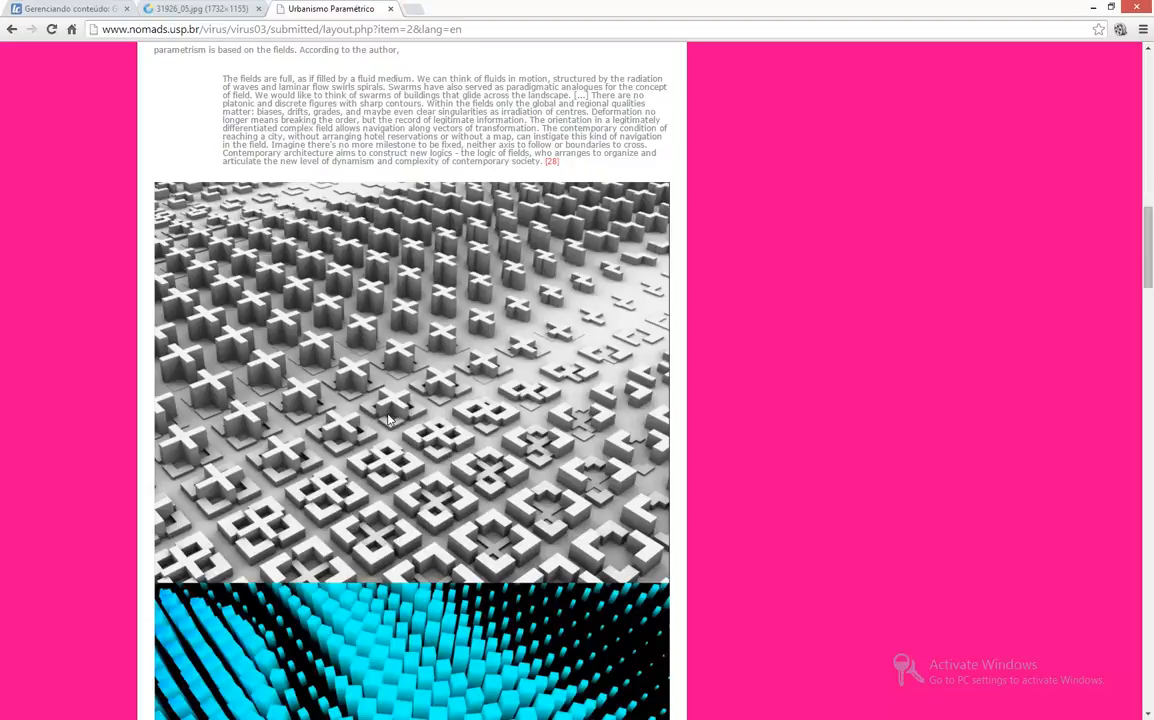
scroll(390, 420, down, 4)
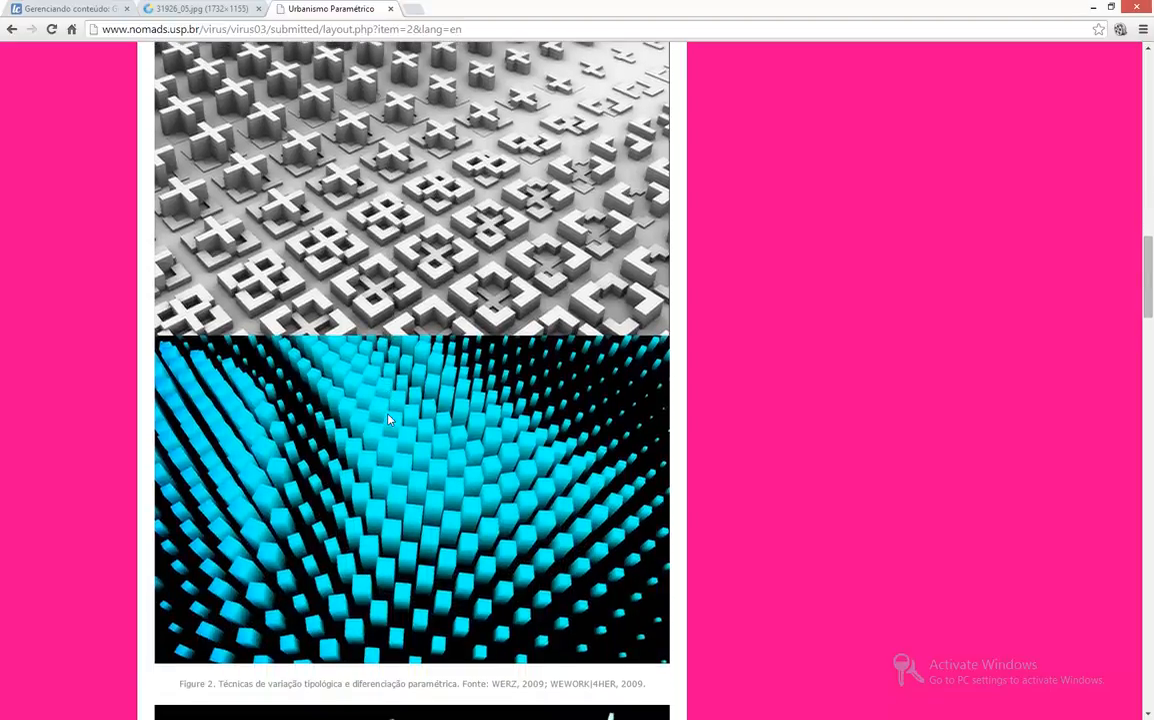
scroll(390, 420, down, 3)
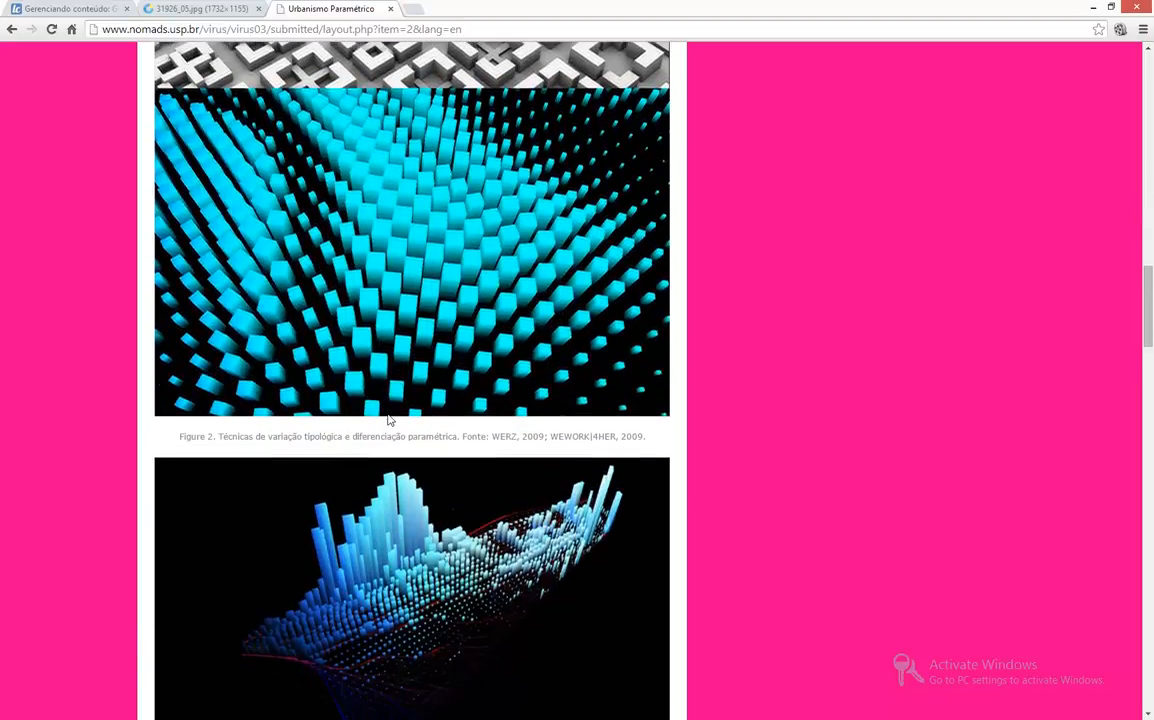
scroll(390, 421, down, 1)
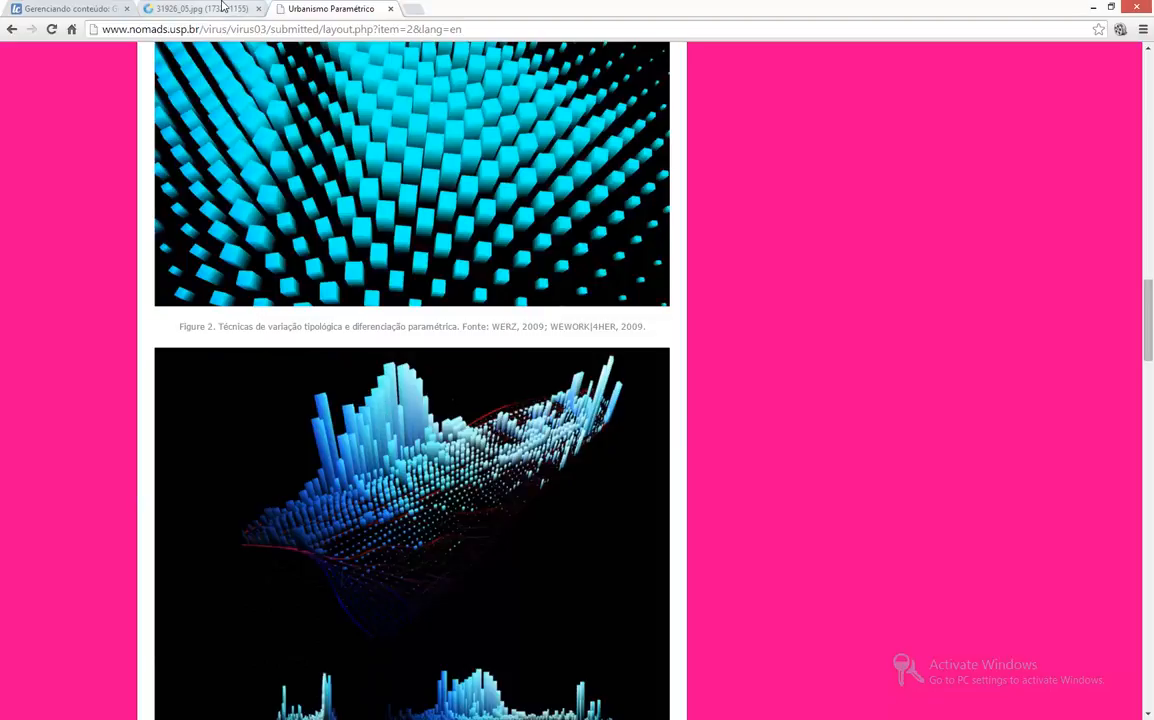
click(223, 8)
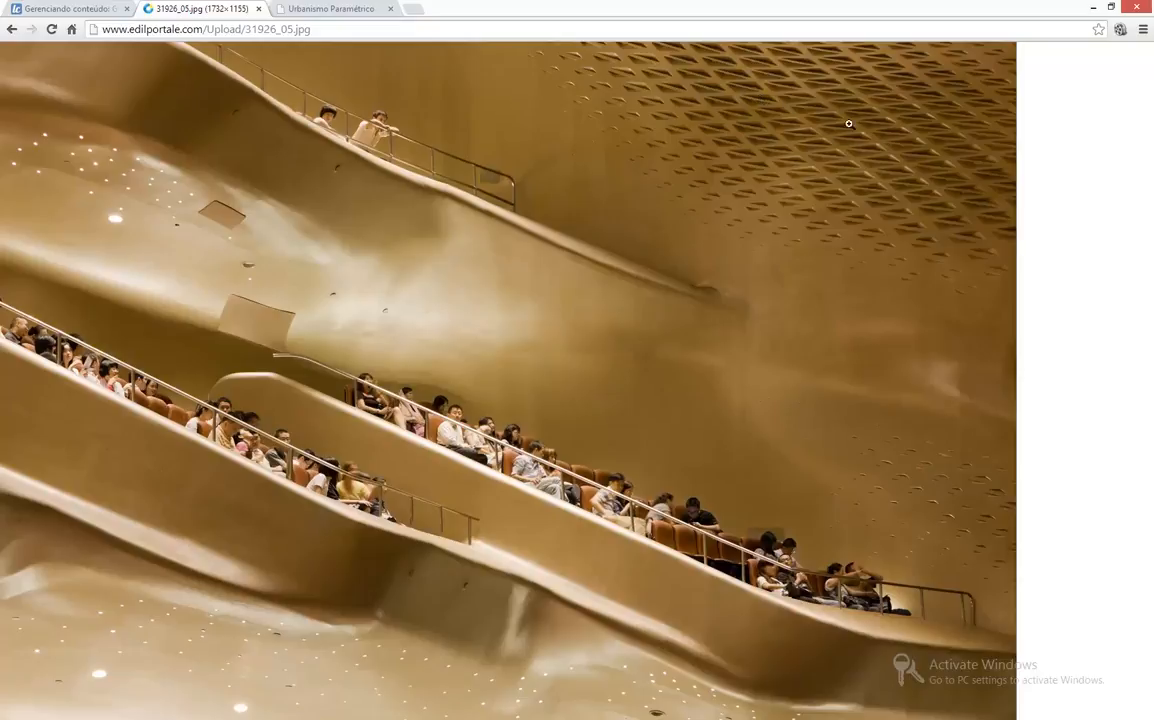
- Switch back from Chrome to the Rhino and Grasshopper windows showing the attractors definition
key(alt+Tab)
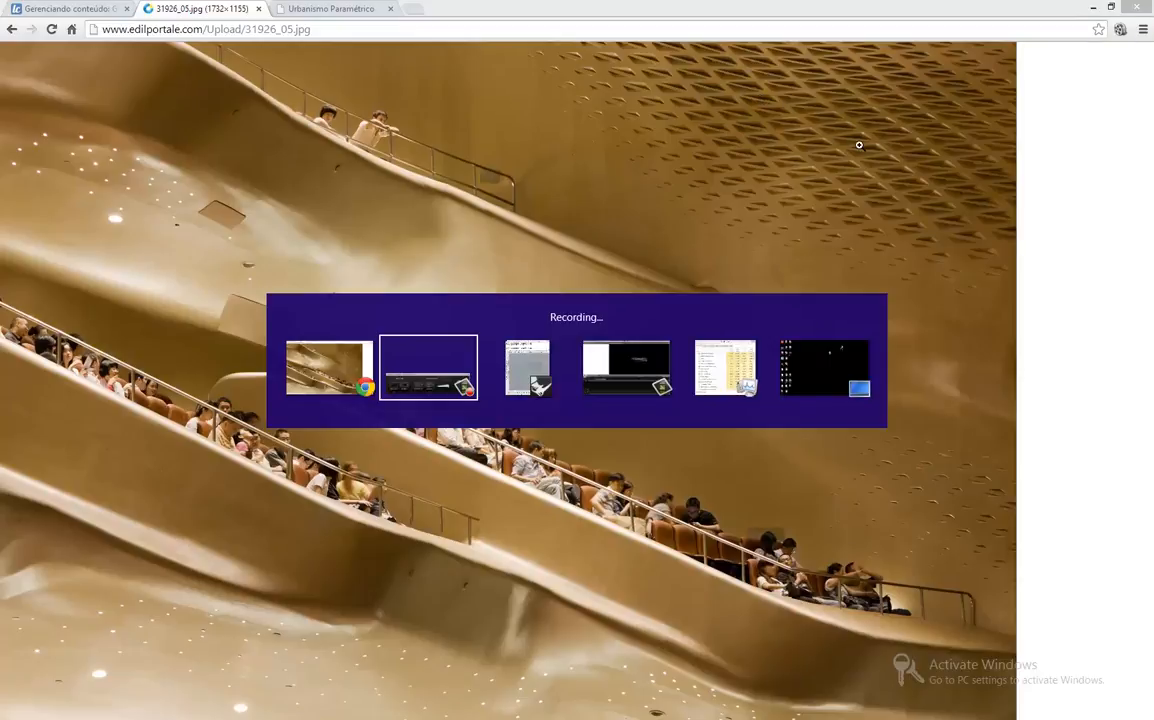
key(alt+Tab)
key(alt+Tab)
key(alt+Tab)
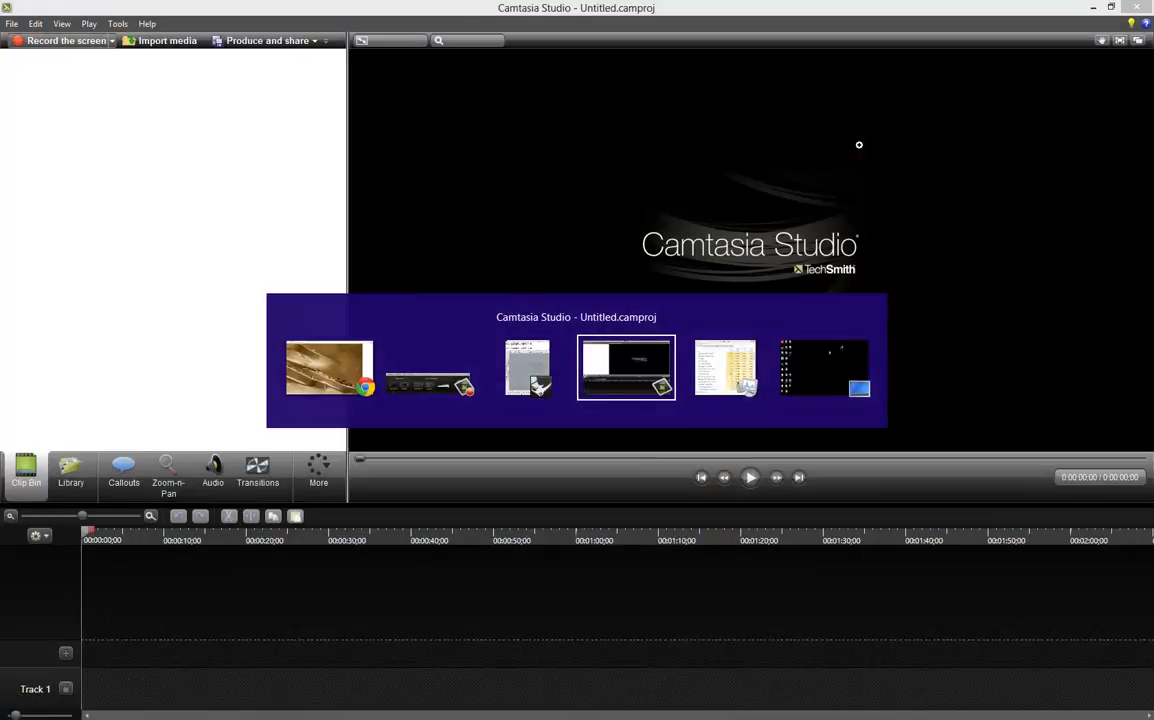
key(alt+Tab)
key(alt+Tab)
key(alt+Tab)
key(alt+Tab)
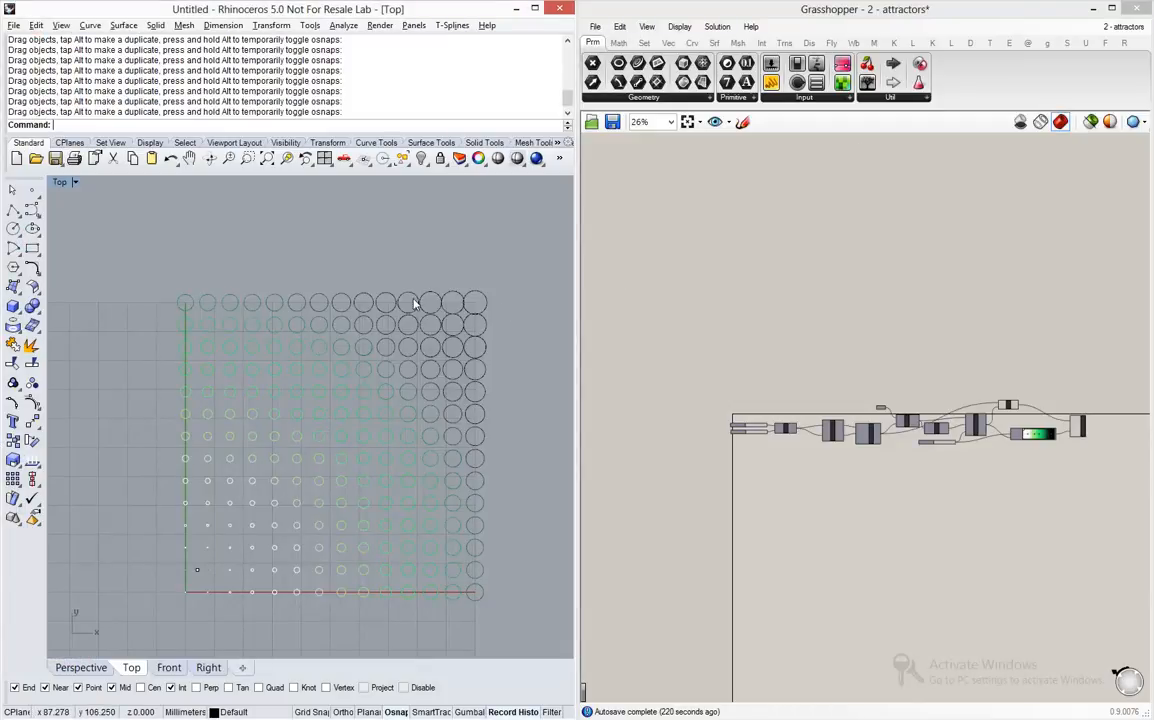
- Turn off the preview of all components in the attractors definition
scroll(398, 314, down, 3)
scroll(398, 314, up, 3)
key(ctrl+a)
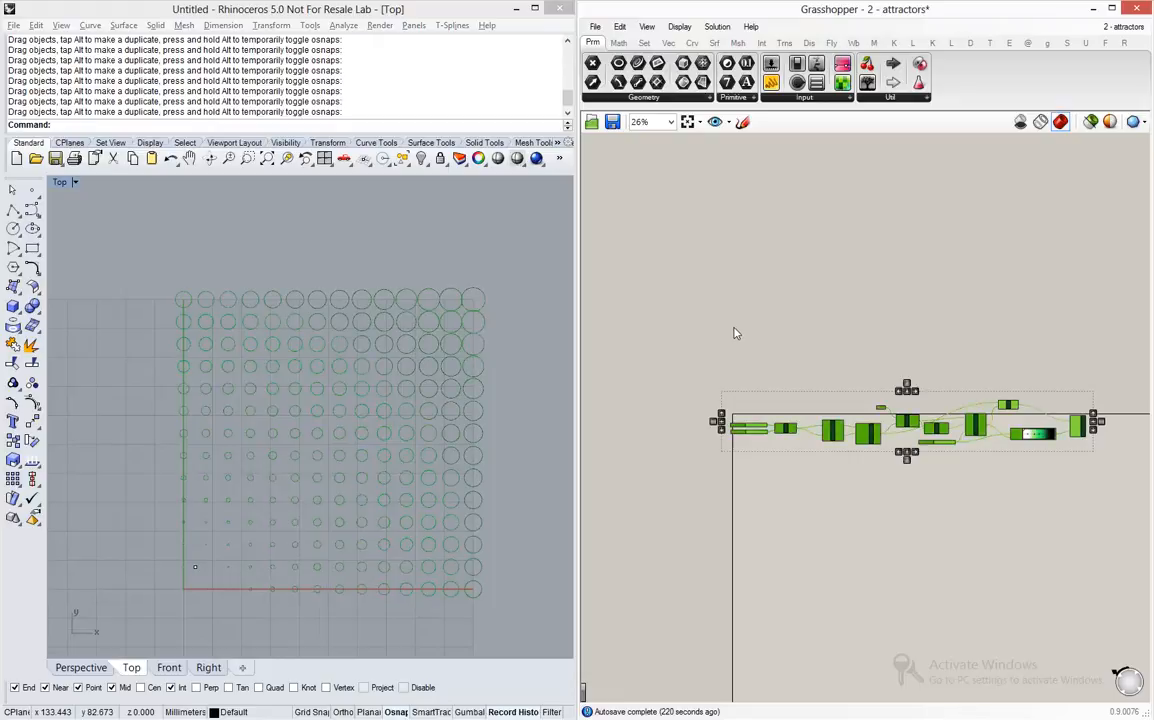
middle_click(731, 333)
click(770, 328)
- Turn on the preview of the Construct Point component that generates the point grid
scroll(935, 397, up, 5)
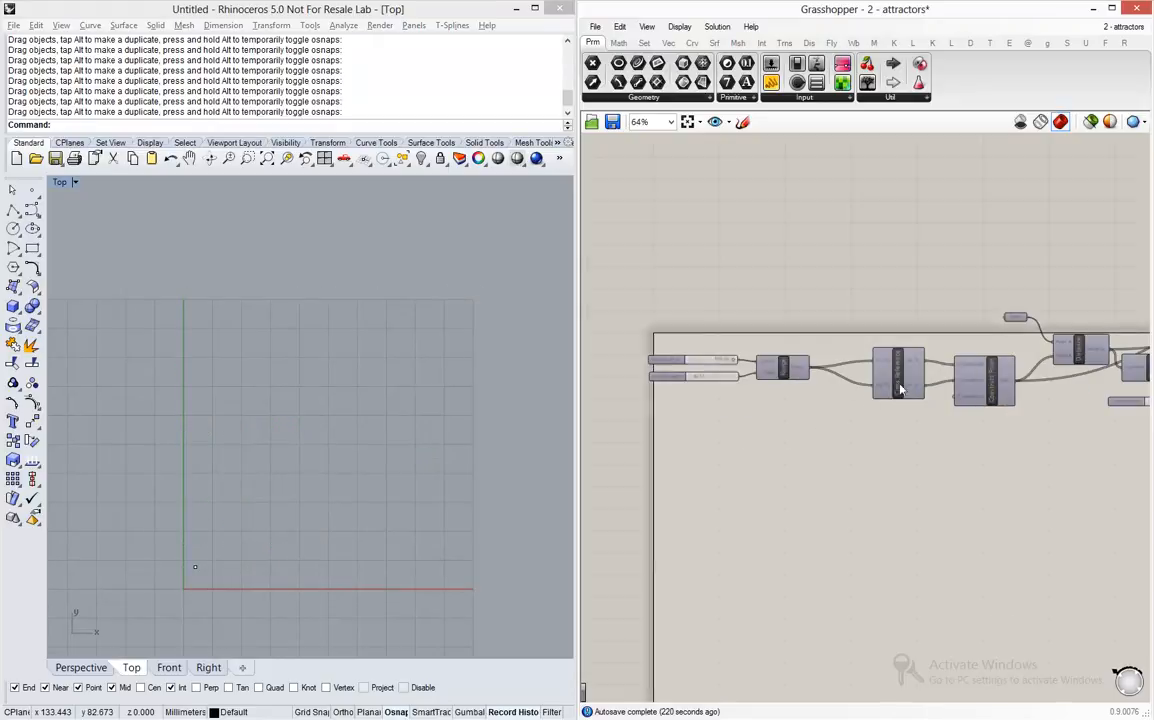
click(1078, 401)
middle_click(1078, 401)
click(1100, 372)
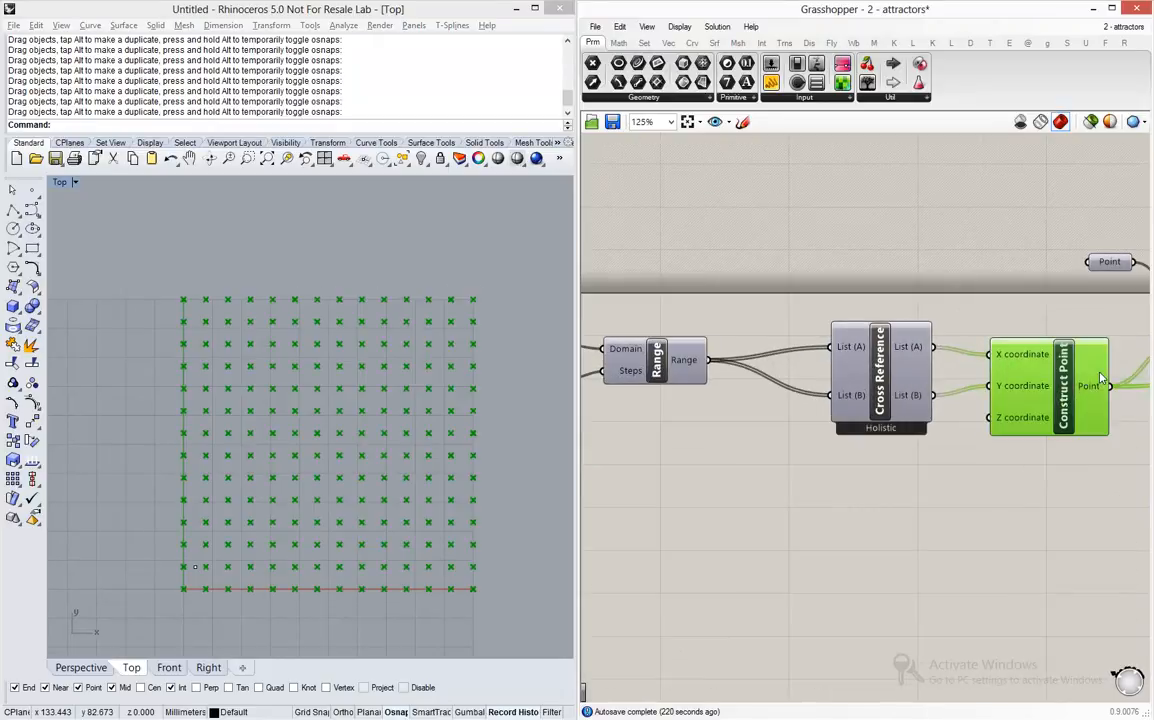
right_drag(525, 369, 521, 340)
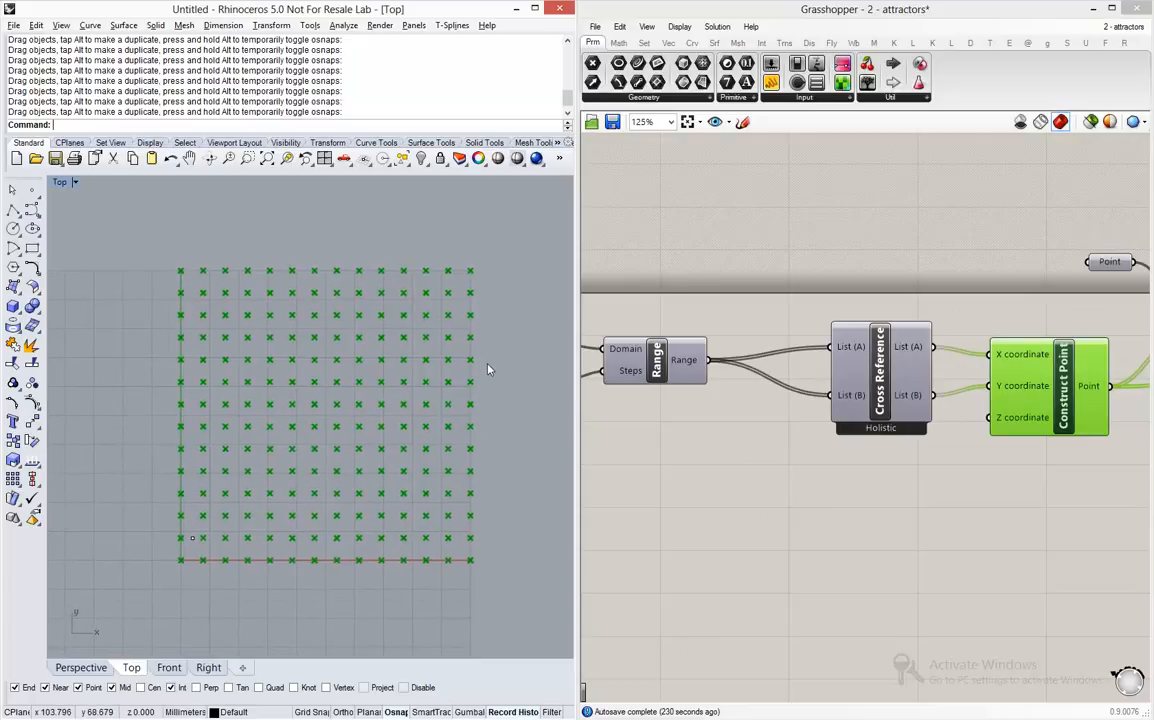
click(830, 506)
- Turn on the preview of the Circle component driven by the remapped distances
right_drag(1035, 424, 724, 434)
scroll(724, 432, down, 1)
scroll(725, 435, down, 2)
right_drag(992, 434, 898, 443)
scroll(976, 352, up, 2)
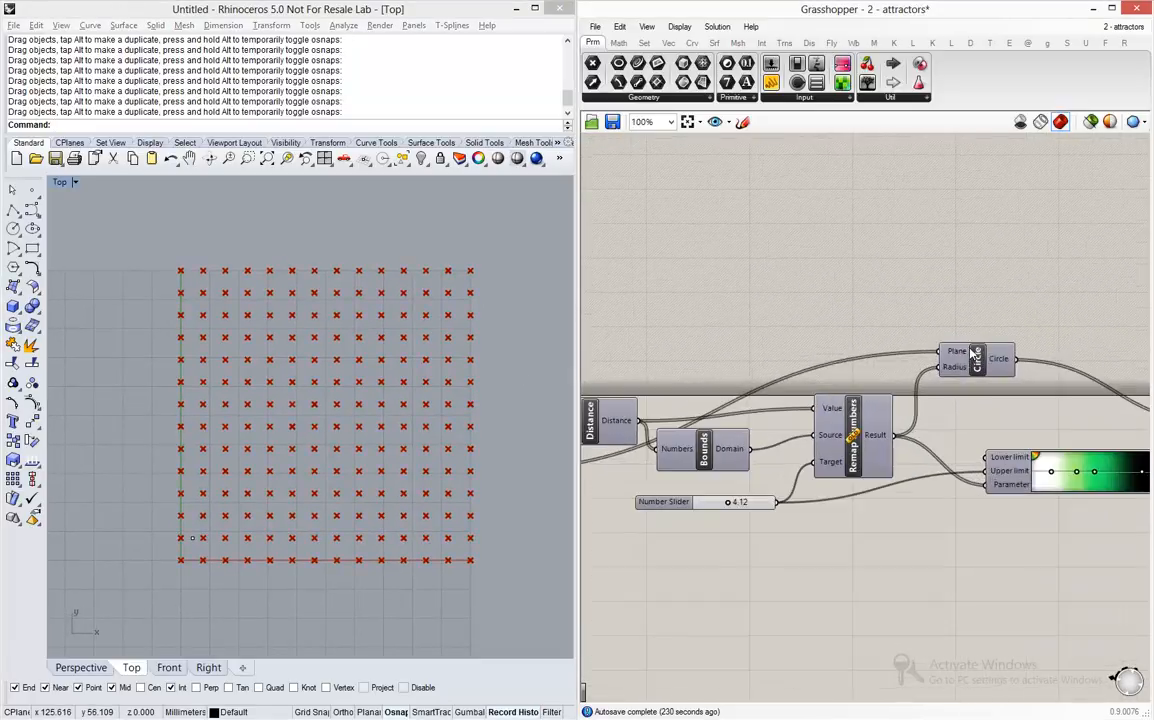
right_drag(837, 379, 913, 393)
click(1055, 372)
middle_click(1055, 372)
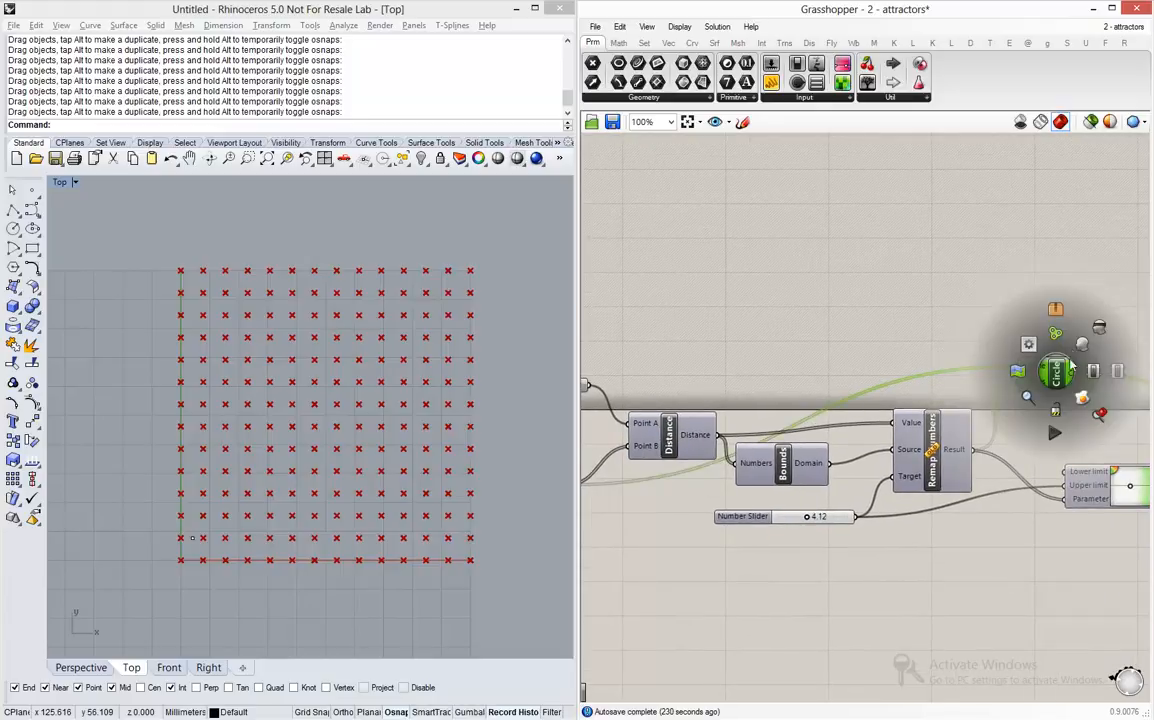
click(1082, 345)
click(1082, 345)
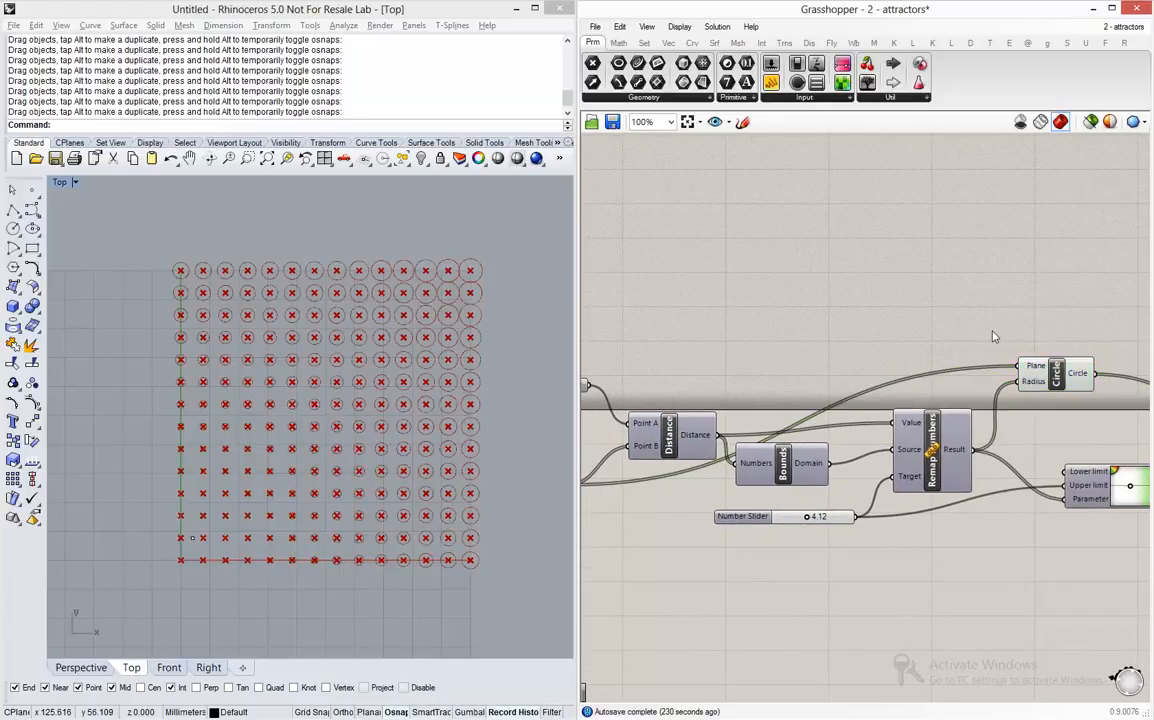
- Turn off the preview of the Cross Reference and Construct Point components so only the circles display
scroll(907, 477, down, 5)
drag(907, 477, 818, 413)
middle_click(818, 417)
click(864, 378)
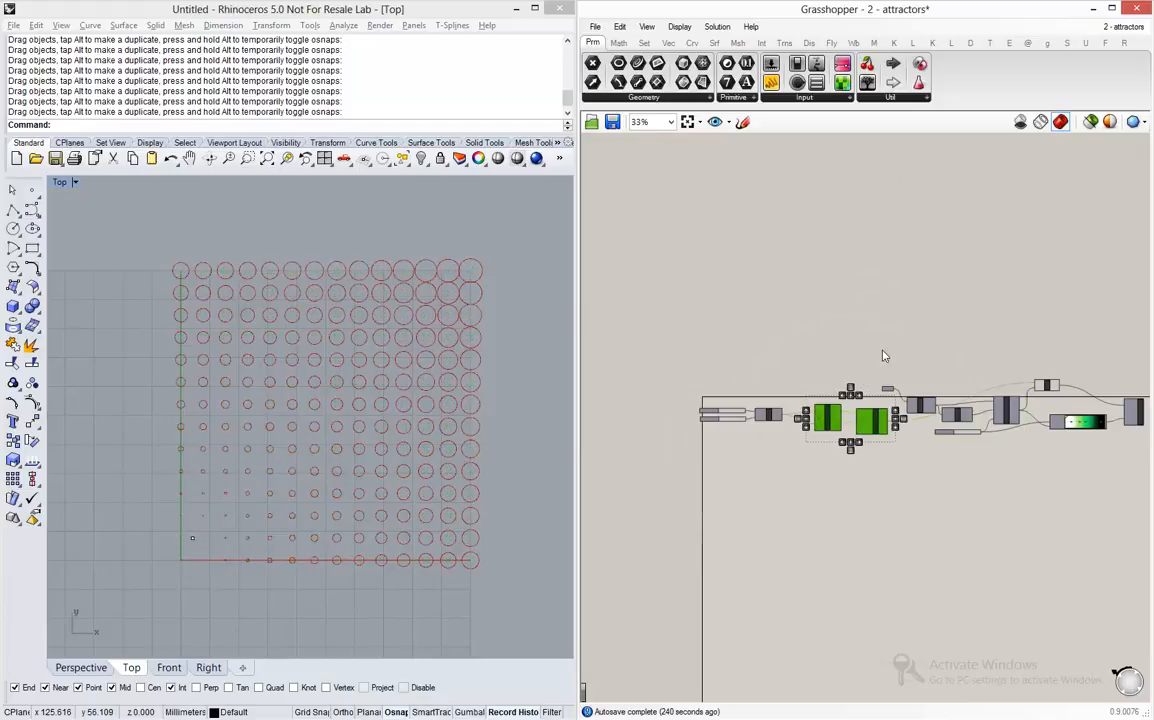
click(884, 356)
- Move the attractor point in the Top view from the grid's lower-left corner up to about mid-height near its left side
scroll(300, 503, up, 2)
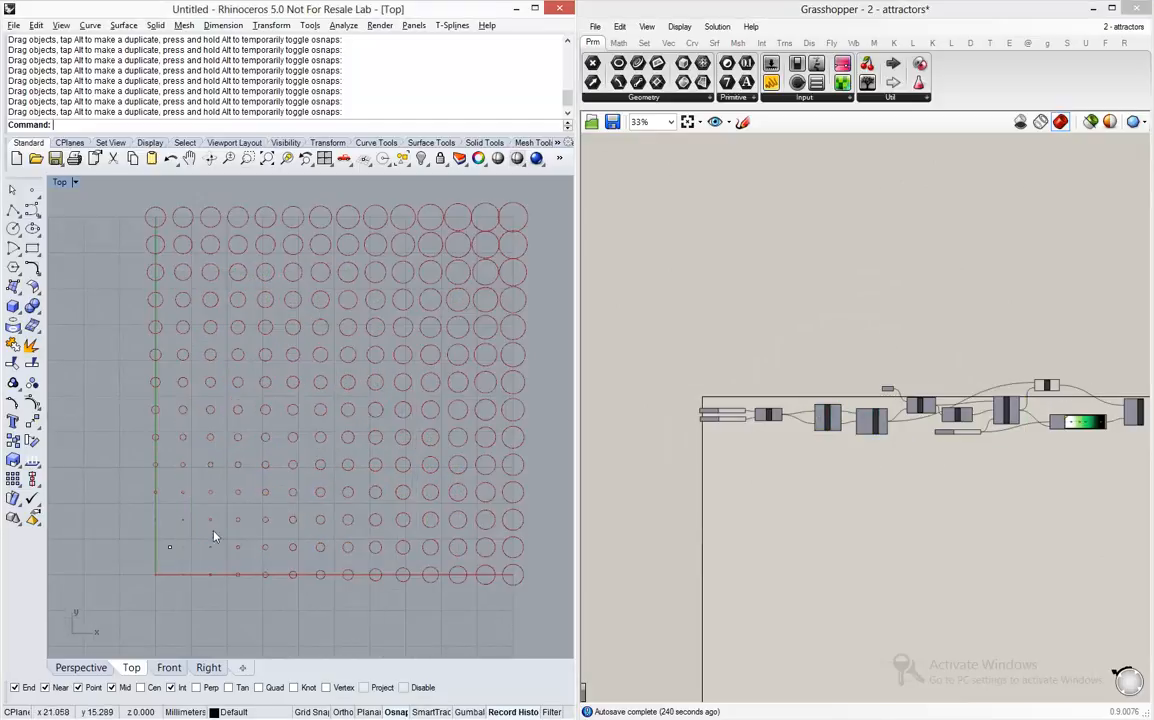
click(170, 550)
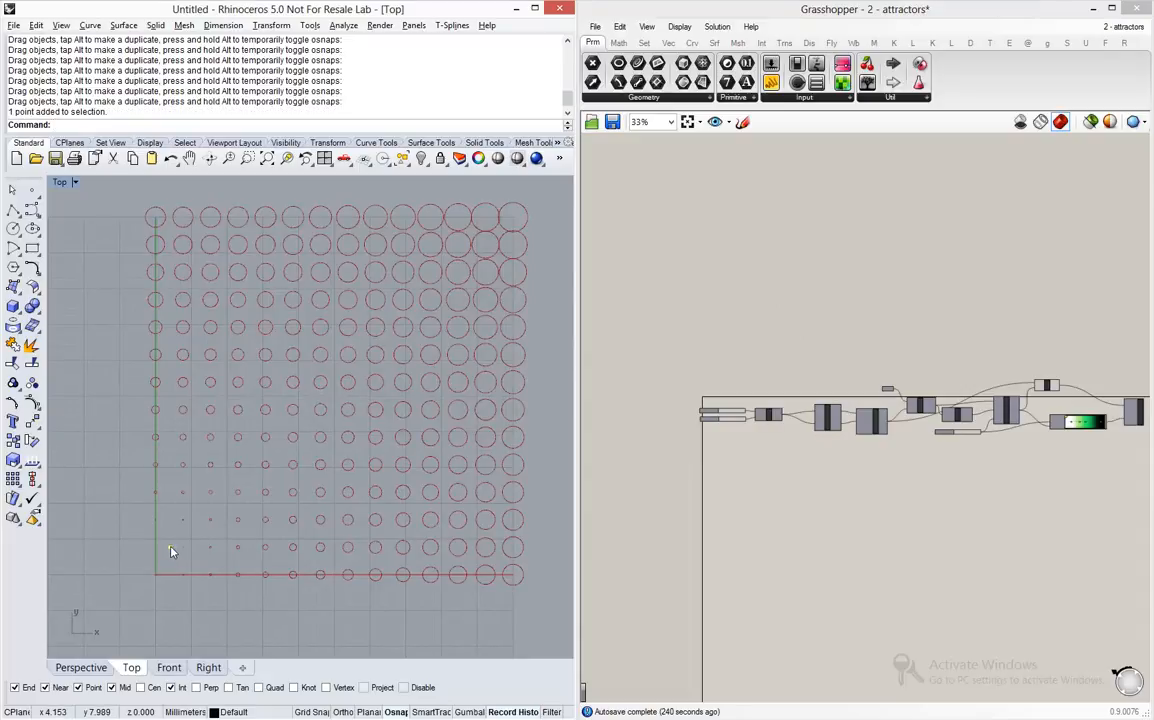
drag(170, 553, 208, 396)
scroll(665, 352, down, 2)
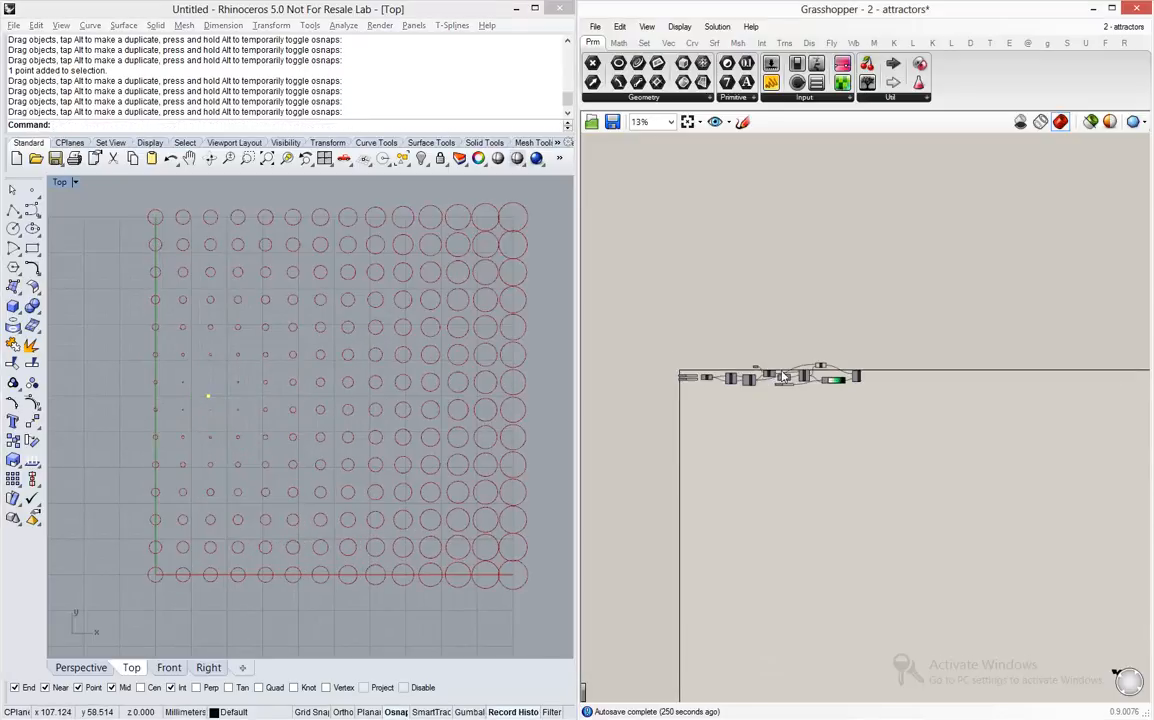
- Turn on the Custom Preview component's preview and move the attractor point into the right half of the circle grid
scroll(837, 383, up, 6)
scroll(810, 356, up, 5)
click(847, 376)
middle_click(847, 376)
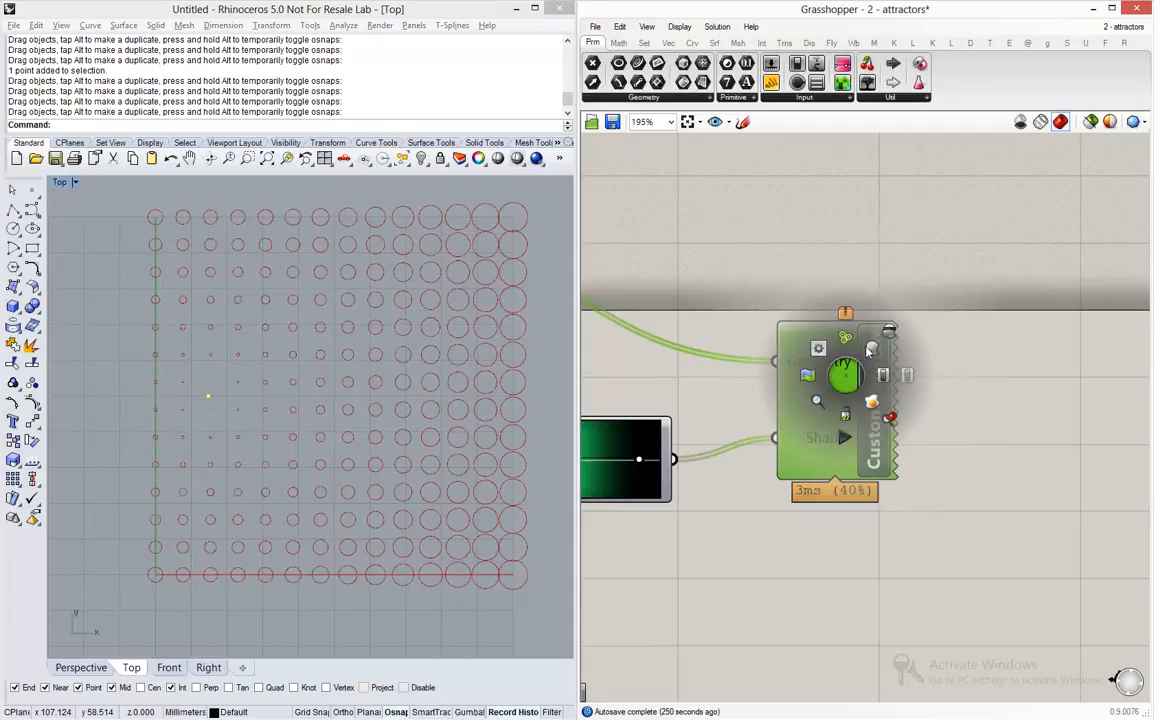
click(873, 343)
click(826, 276)
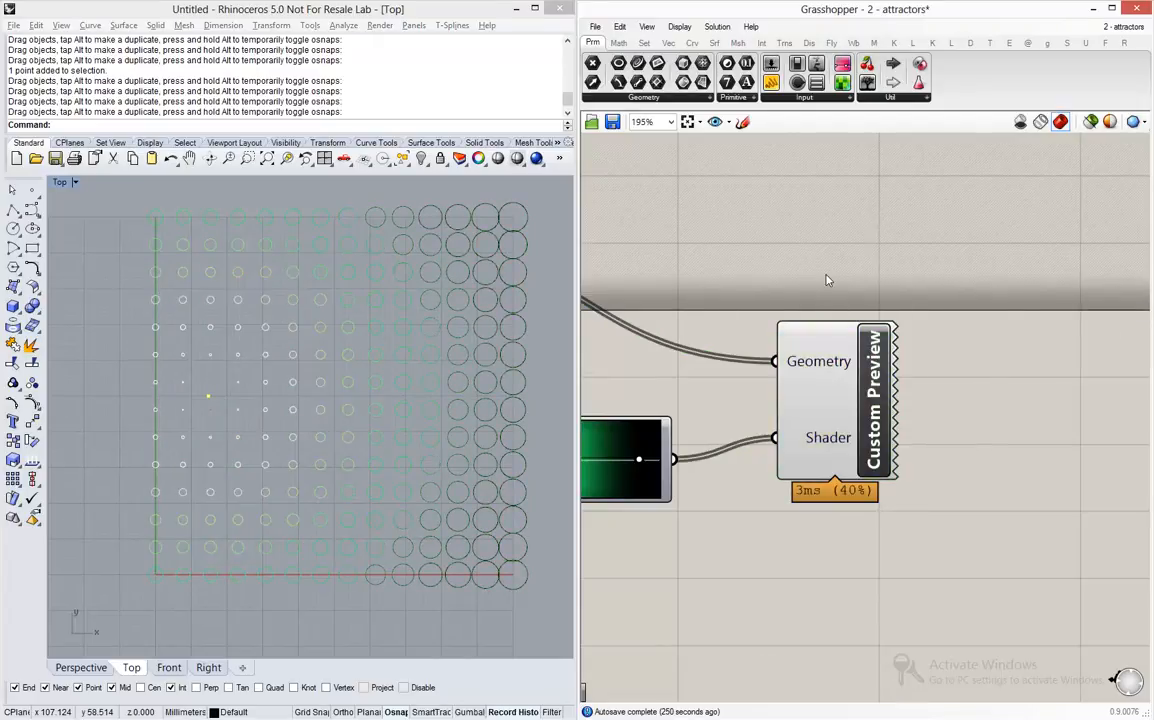
drag(207, 397, 408, 420)
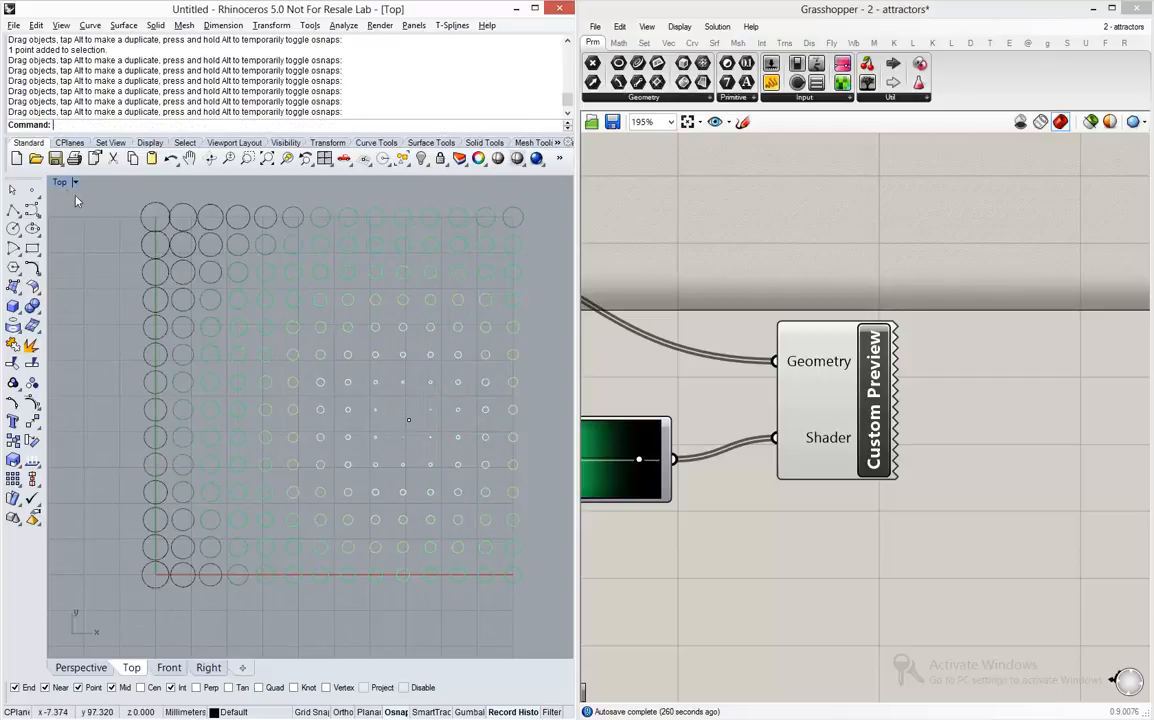
- Start a new Rhino document from the Large Objects - Millimeters template without saving the current one, and maximize the Top view
click(16, 158)
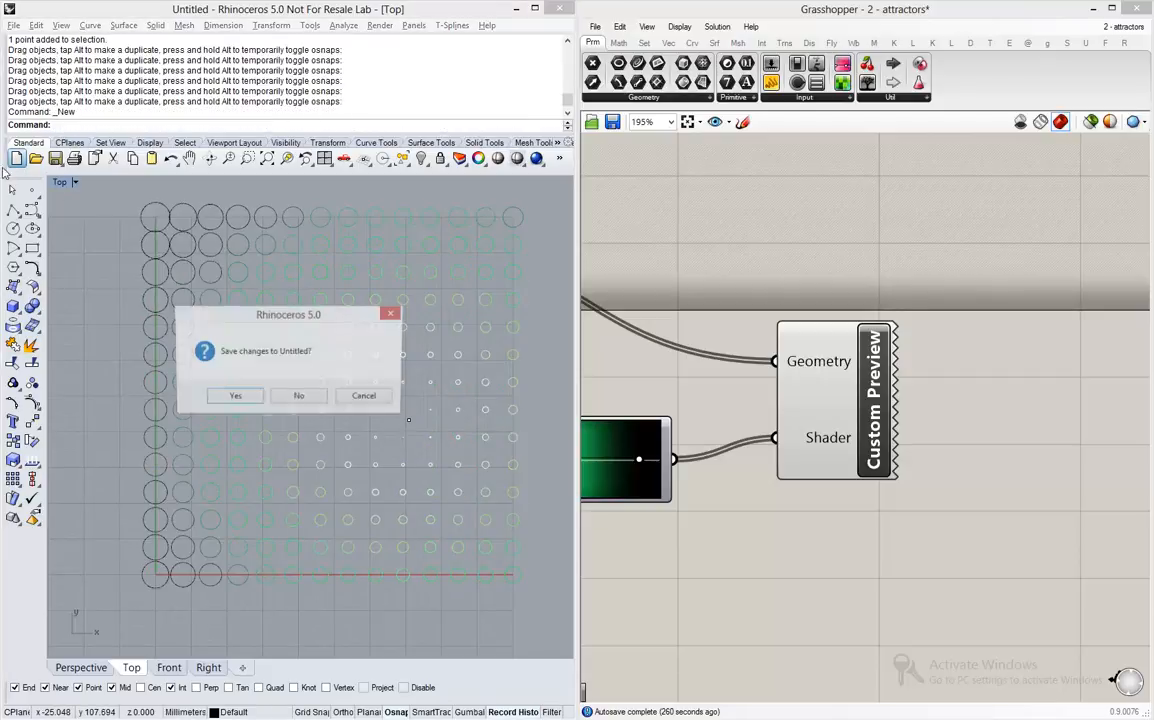
click(299, 397)
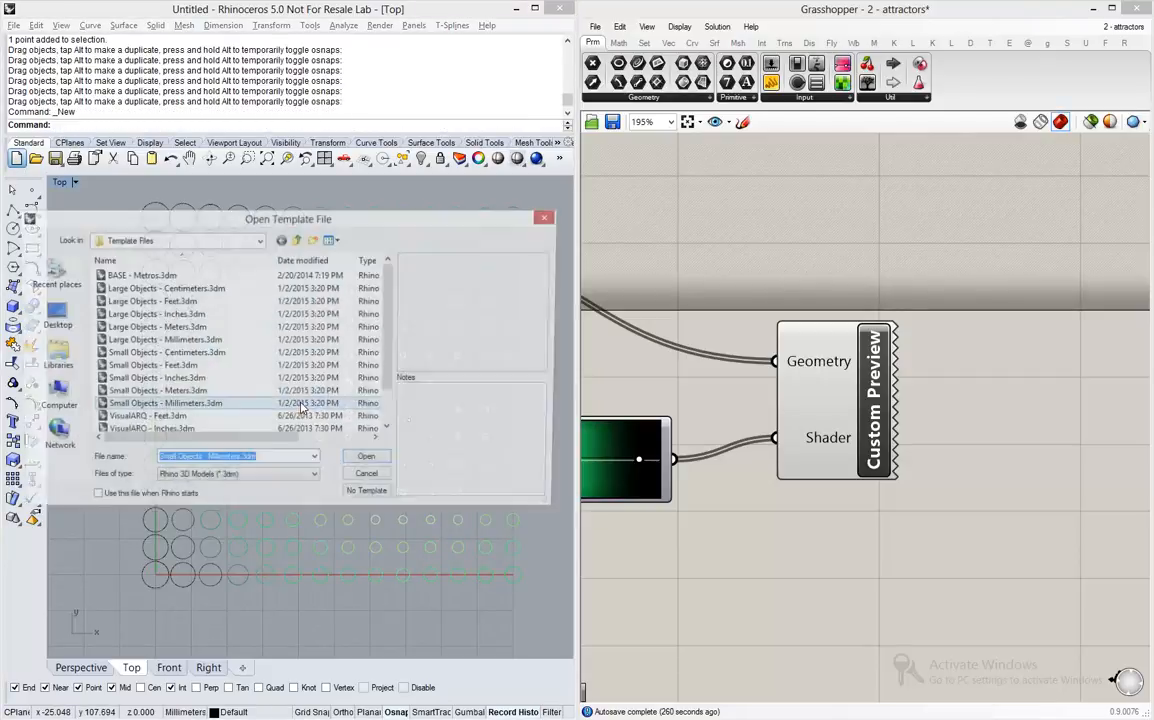
double_click(179, 341)
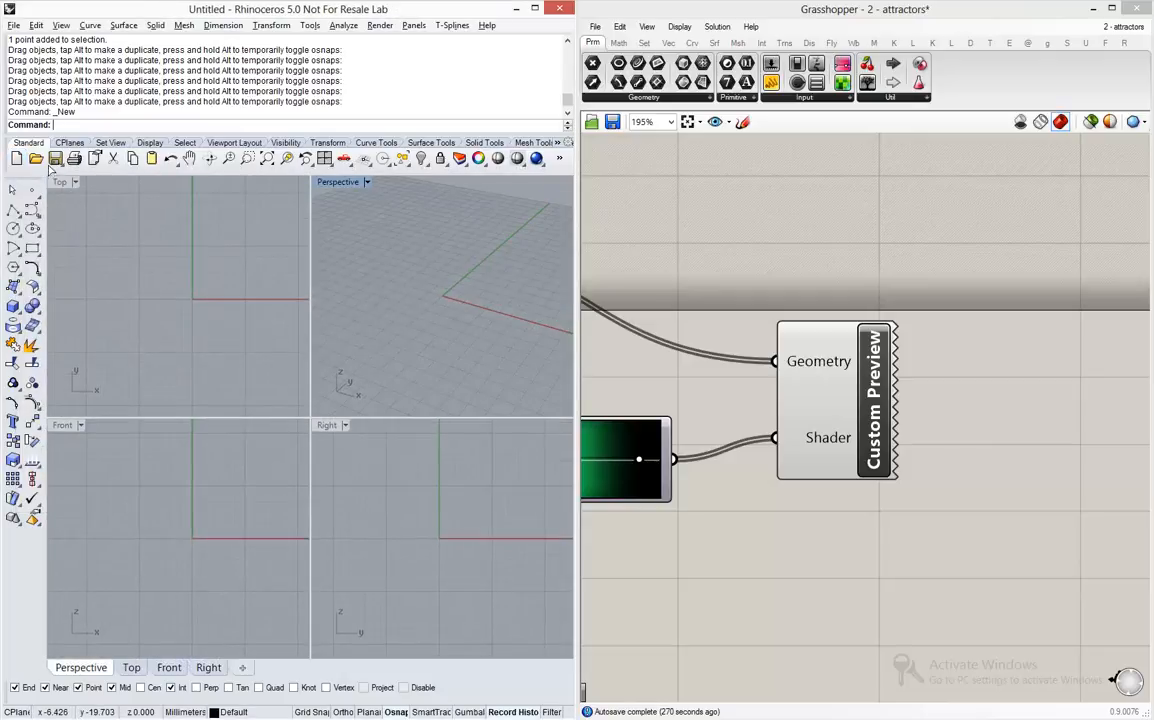
double_click(60, 181)
- Create a new blank Grasshopper document
click(595, 27)
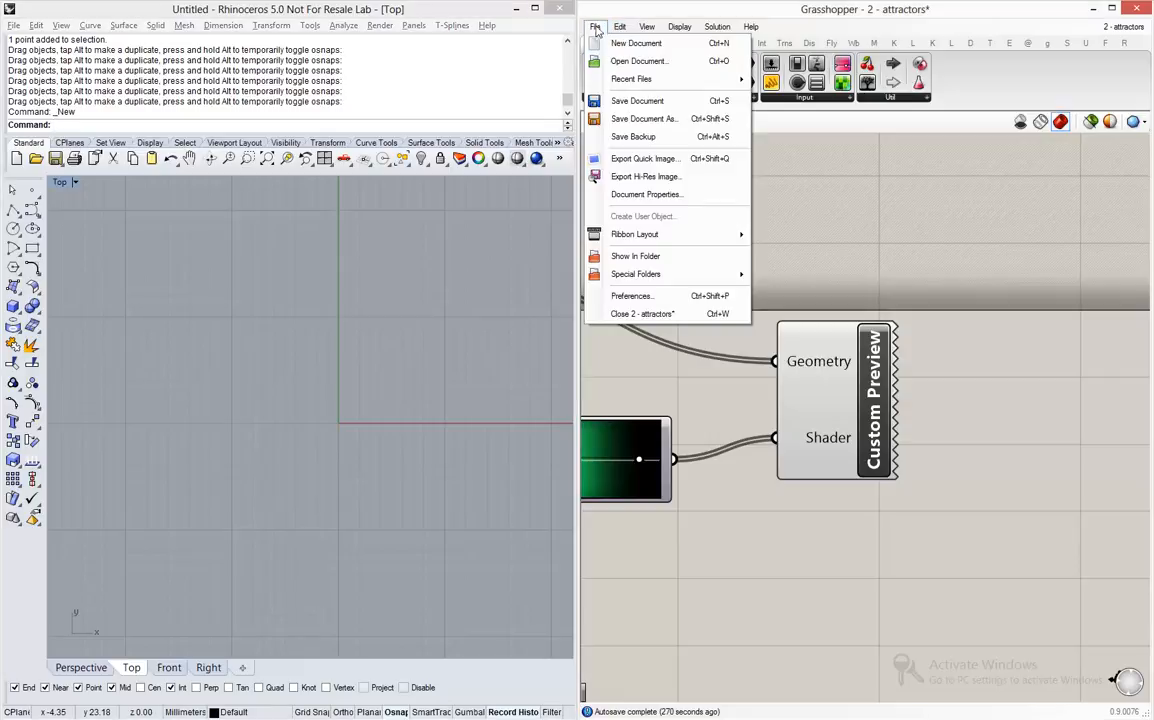
click(605, 45)
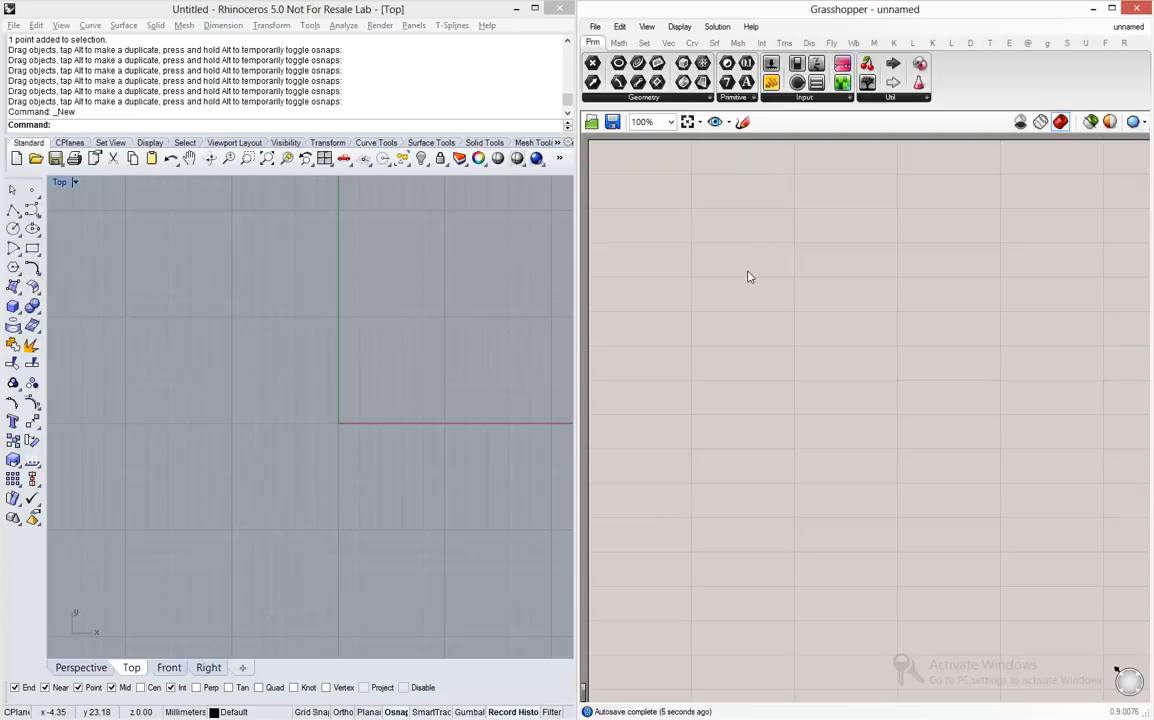
double_click(766, 300)
text(re)
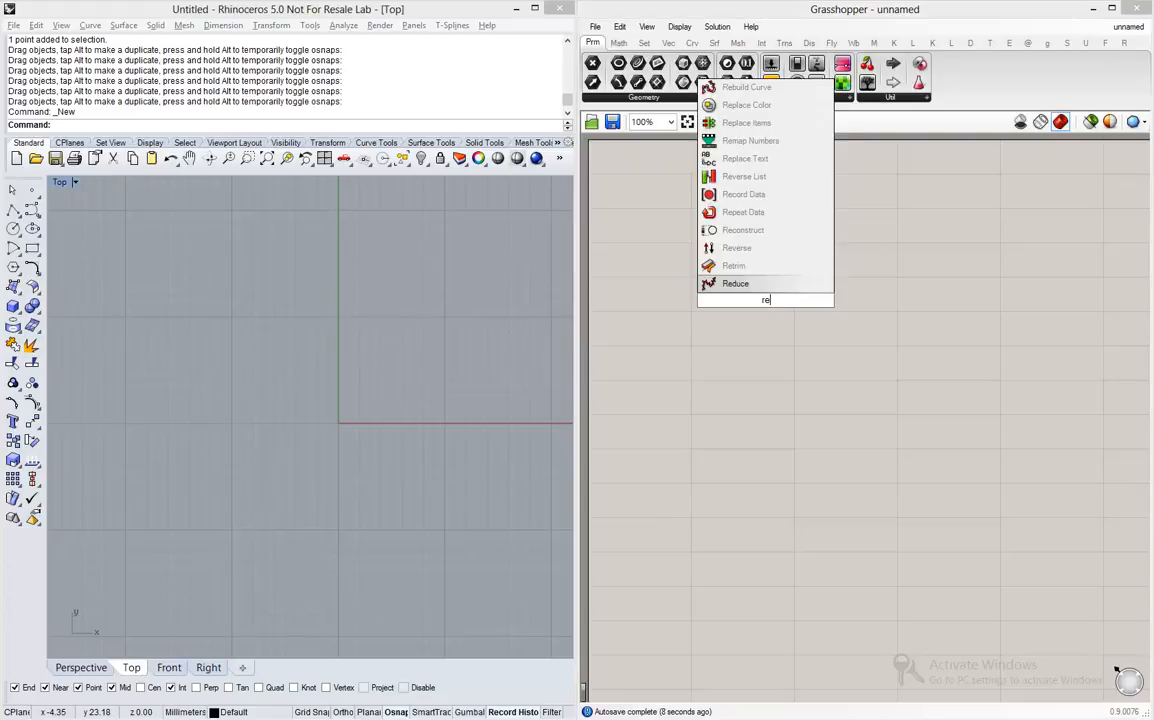
text(ctang)
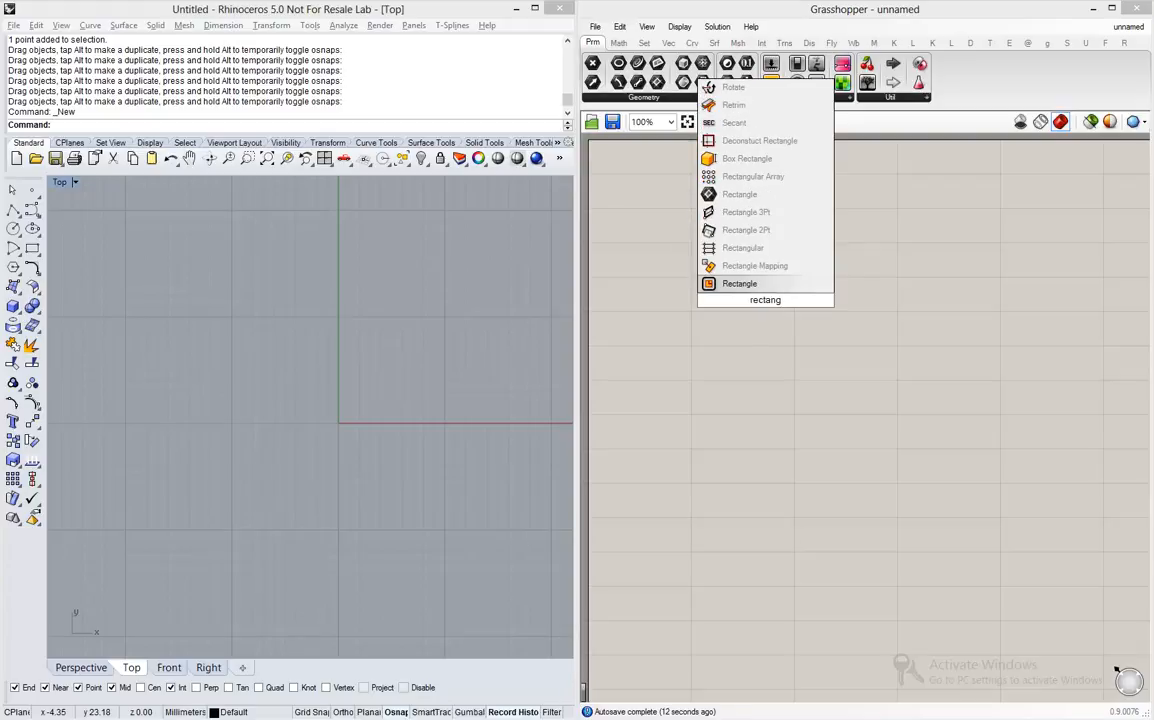
click(761, 254)
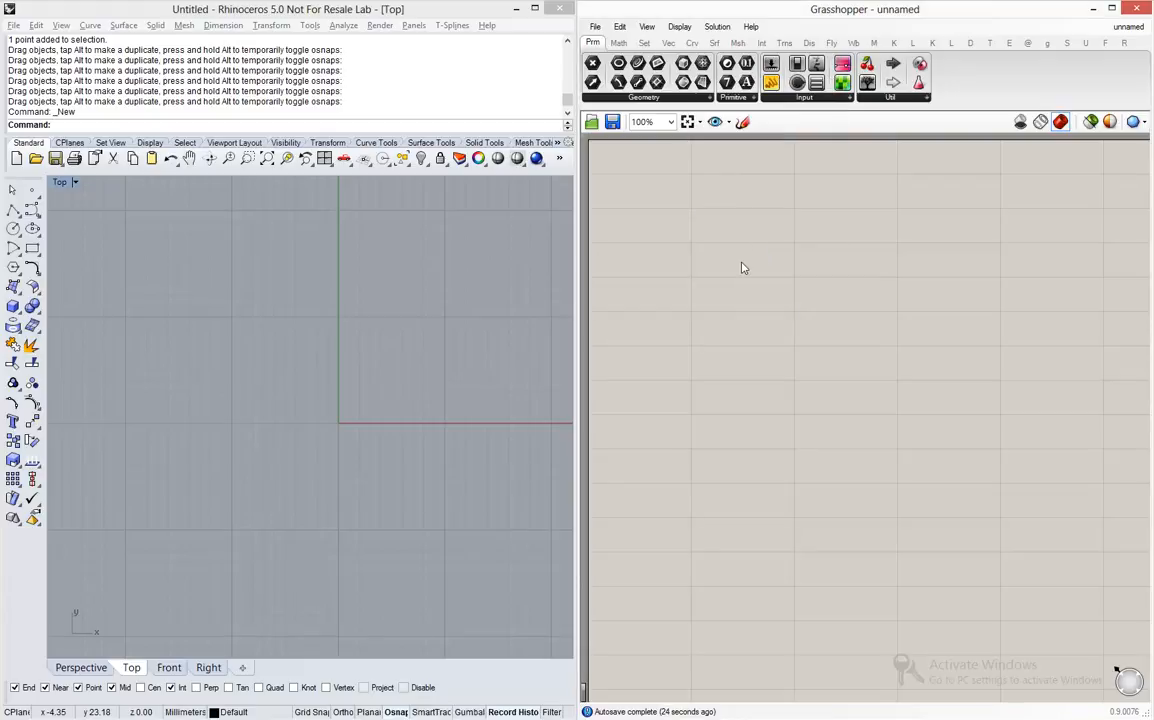
- Add a Construct Point component to the empty Grasshopper canvas
right_drag(323, 432, 245, 447)
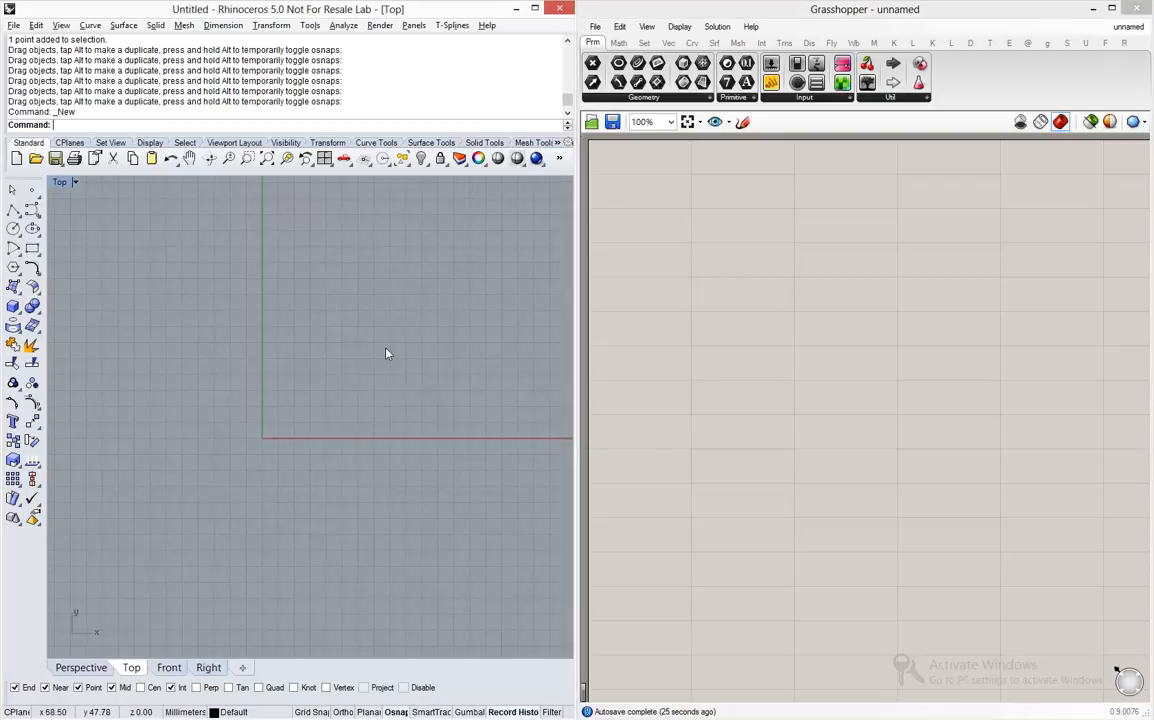
scroll(384, 349, up, 2)
scroll(317, 364, up, 2)
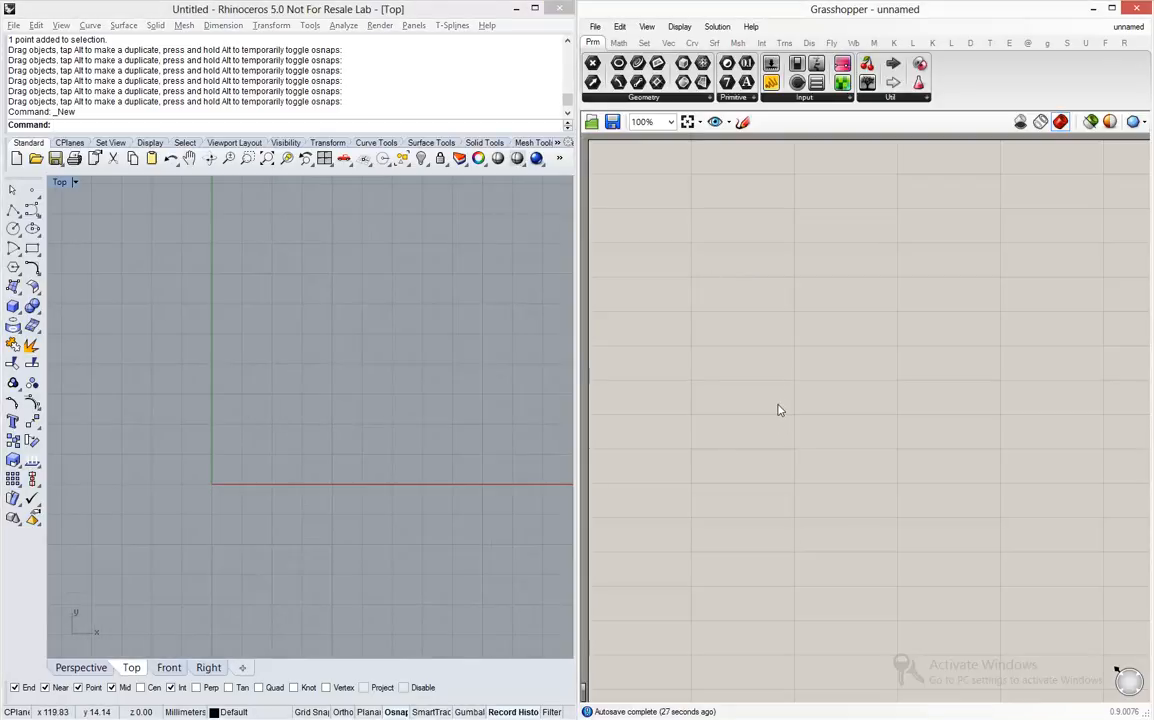
double_click(808, 314)
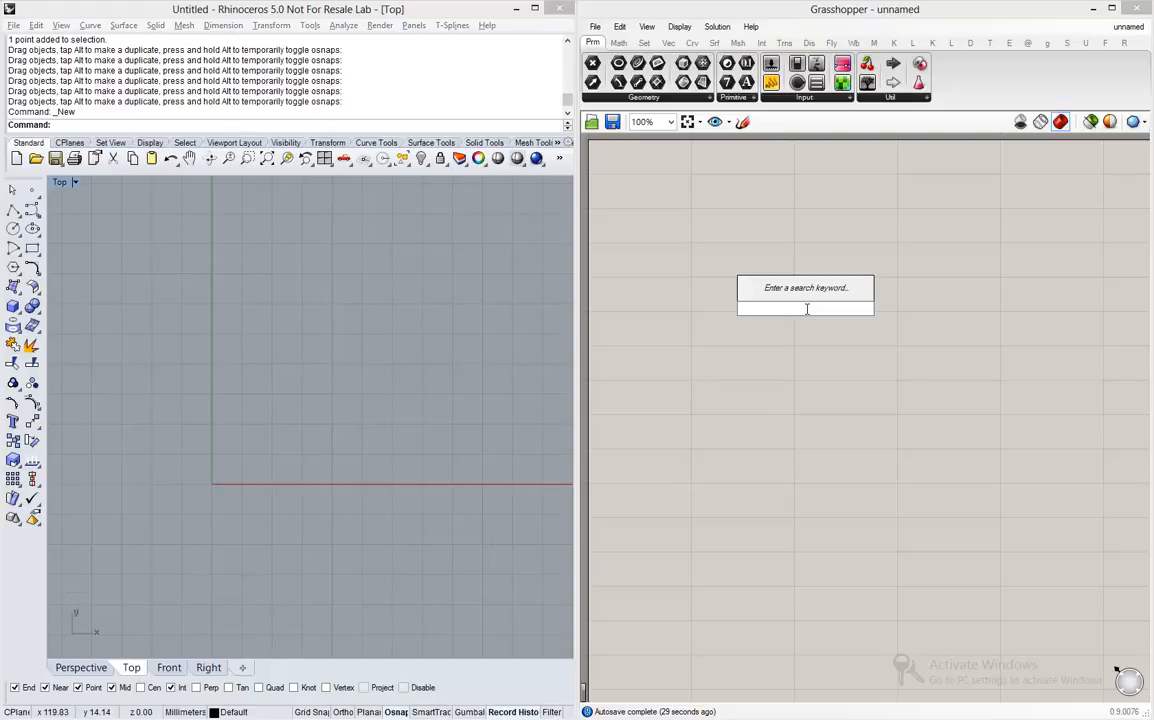
text(c)
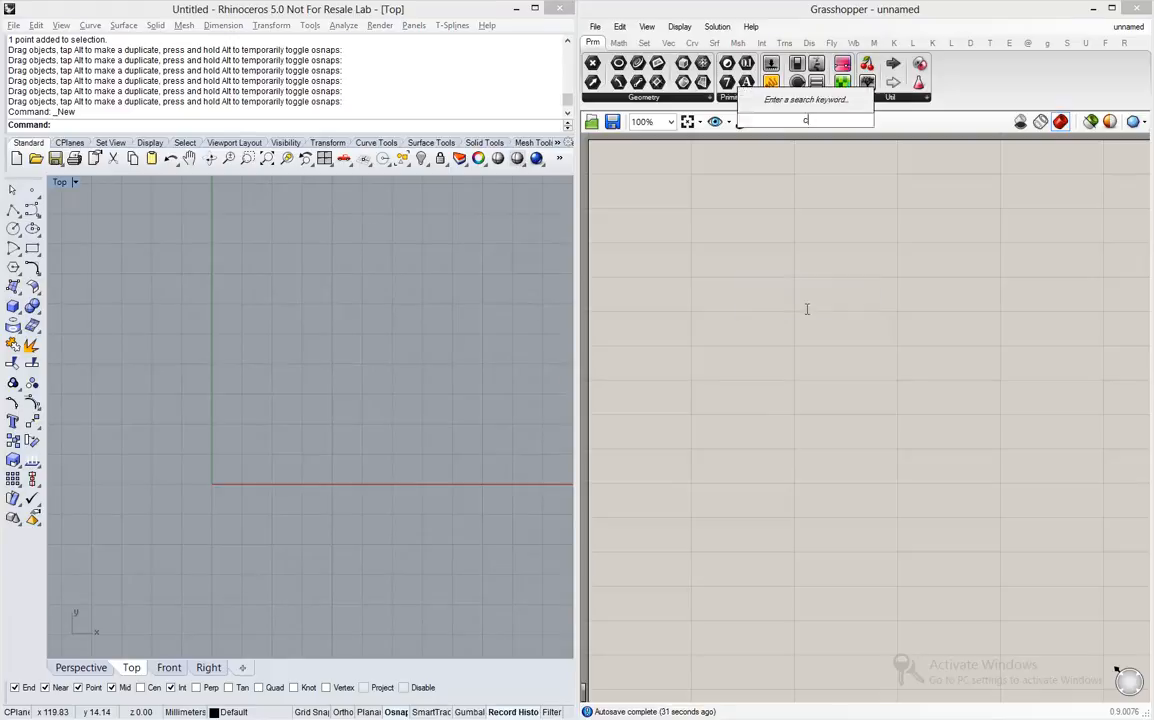
text(onstruct poin)
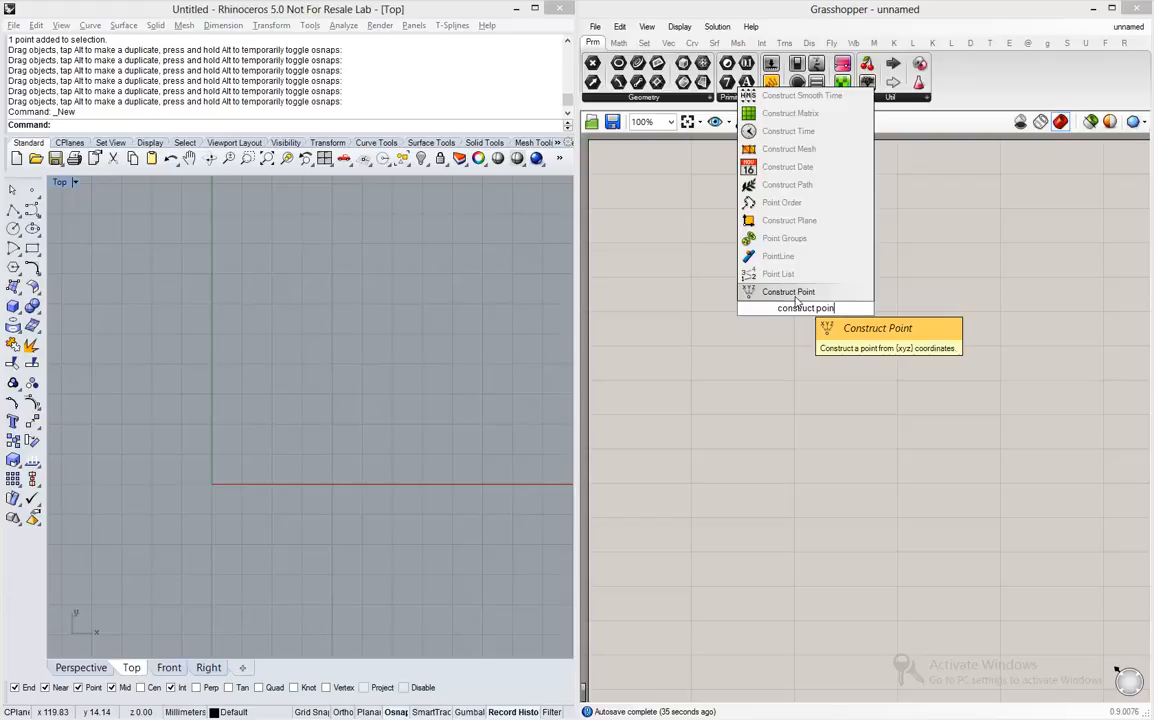
click(789, 292)
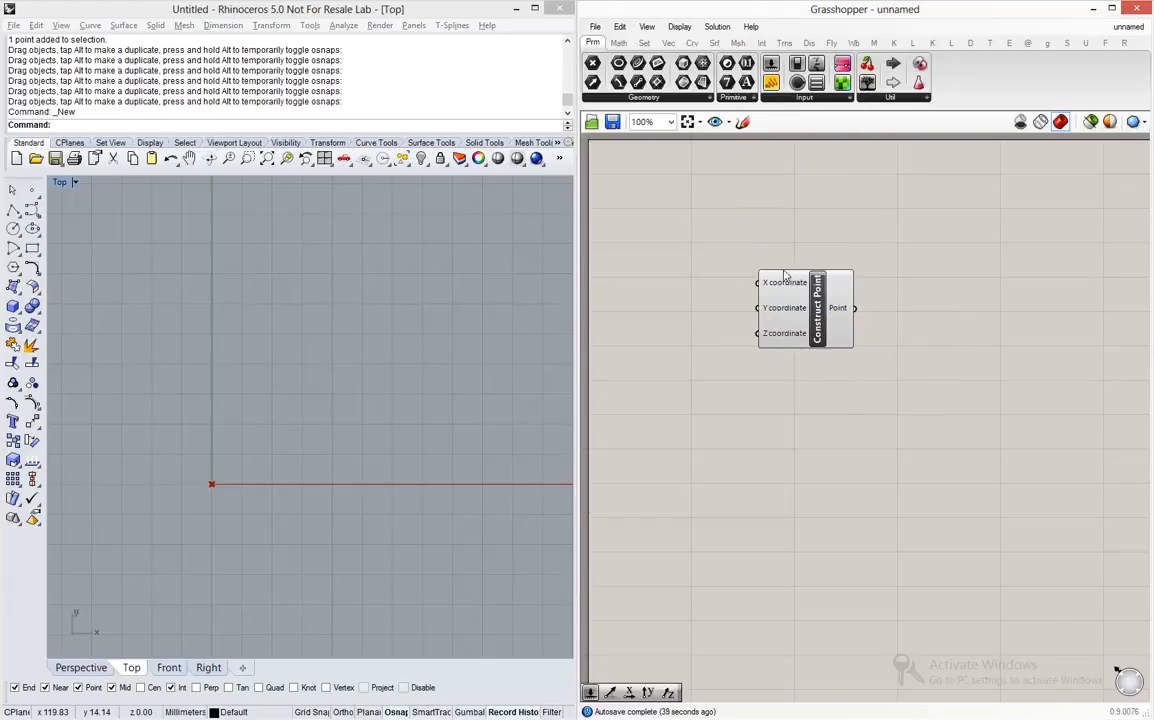
- Move the Construct Point component to the right to free canvas space on its input side
scroll(776, 268, up, 5)
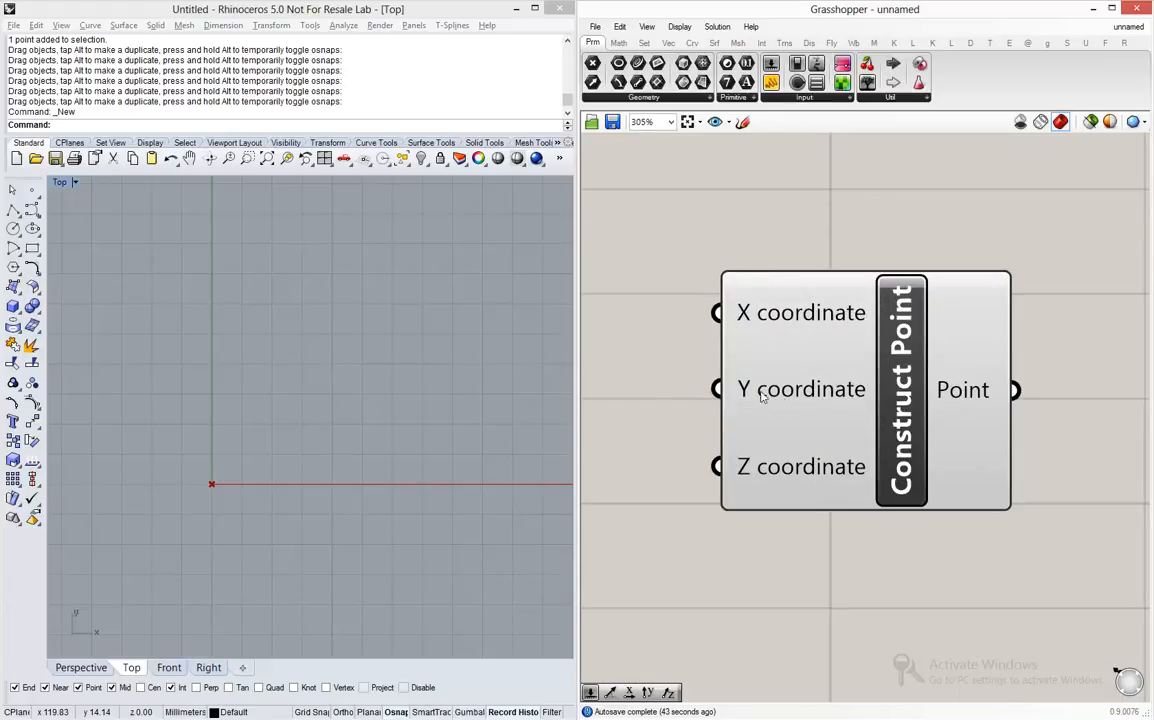
scroll(908, 350, down, 6)
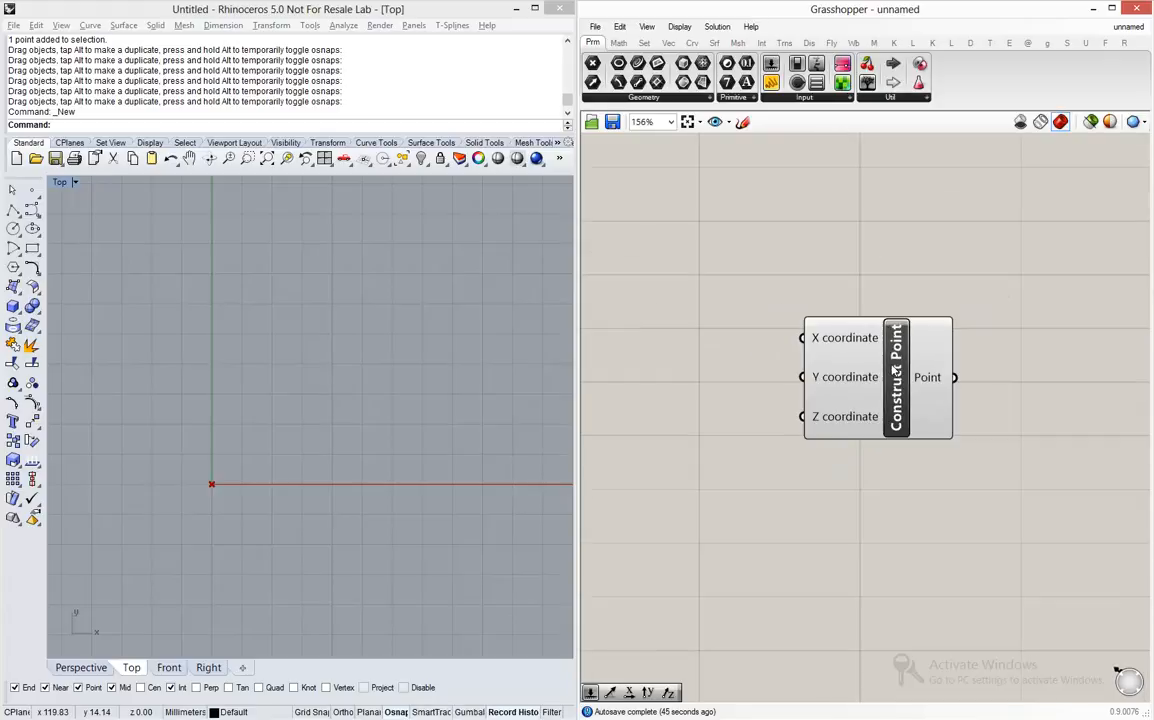
click(907, 357)
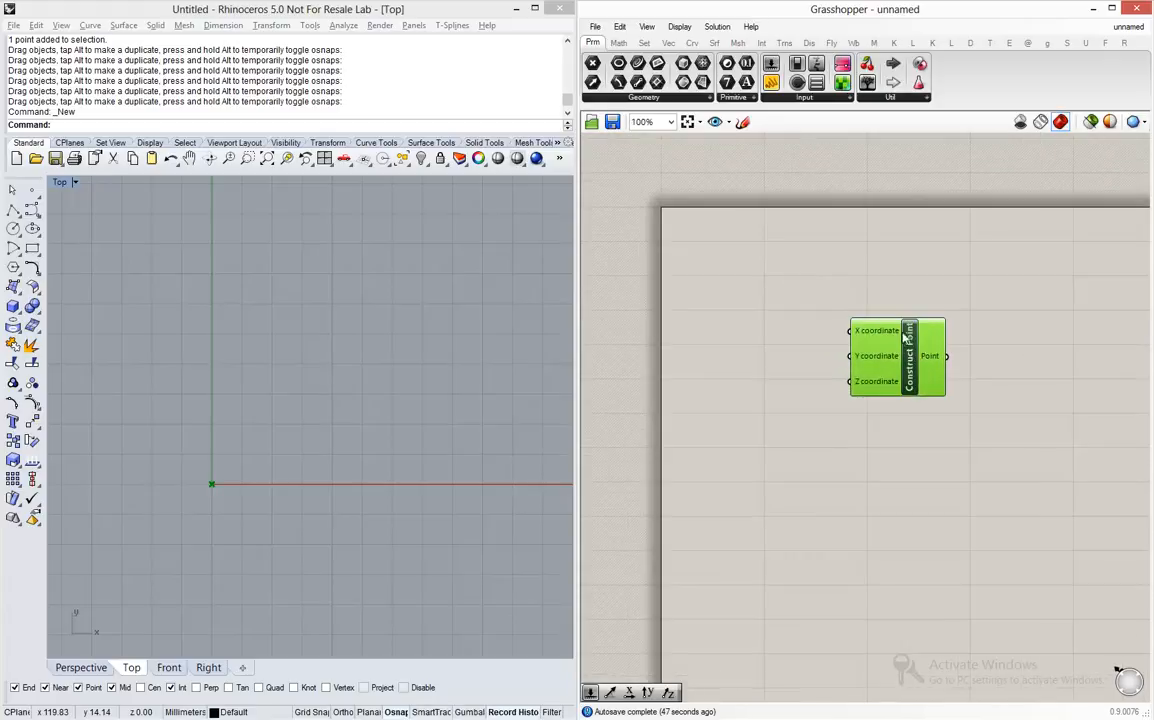
scroll(820, 310, up, 3)
right_drag(674, 326, 729, 337)
drag(986, 379, 1034, 360)
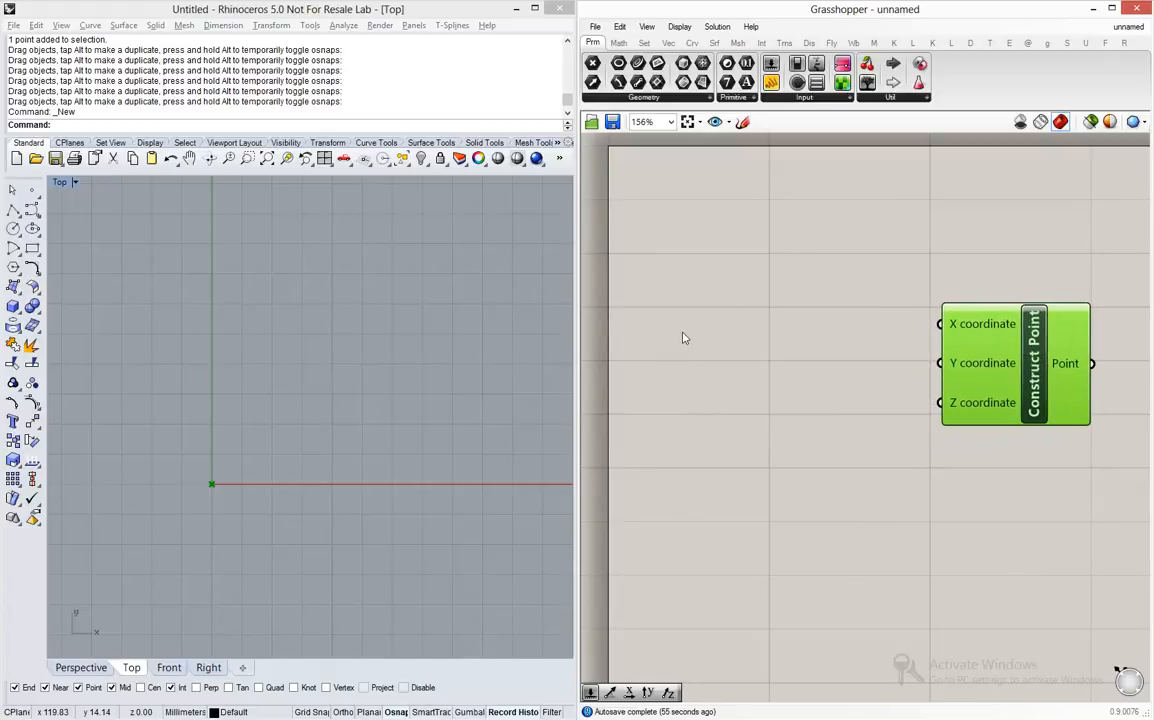
- Add a Range component and position it on the input side of Construct Point
double_click(745, 330)
text(range)
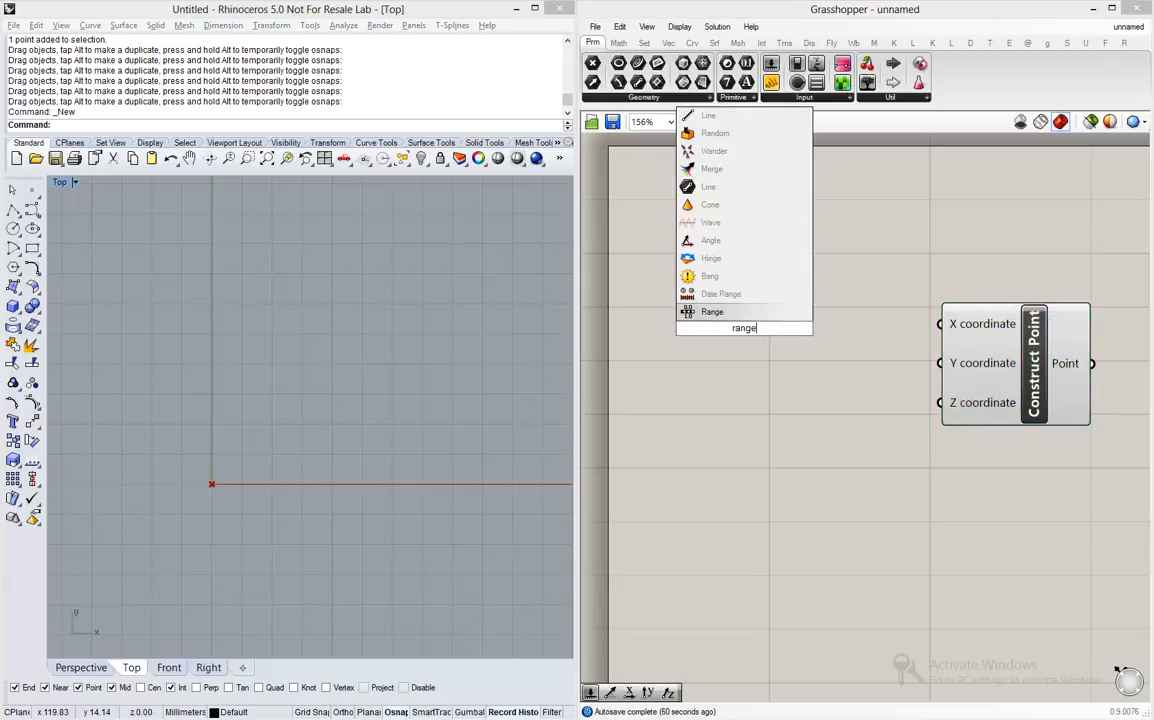
key(Return)
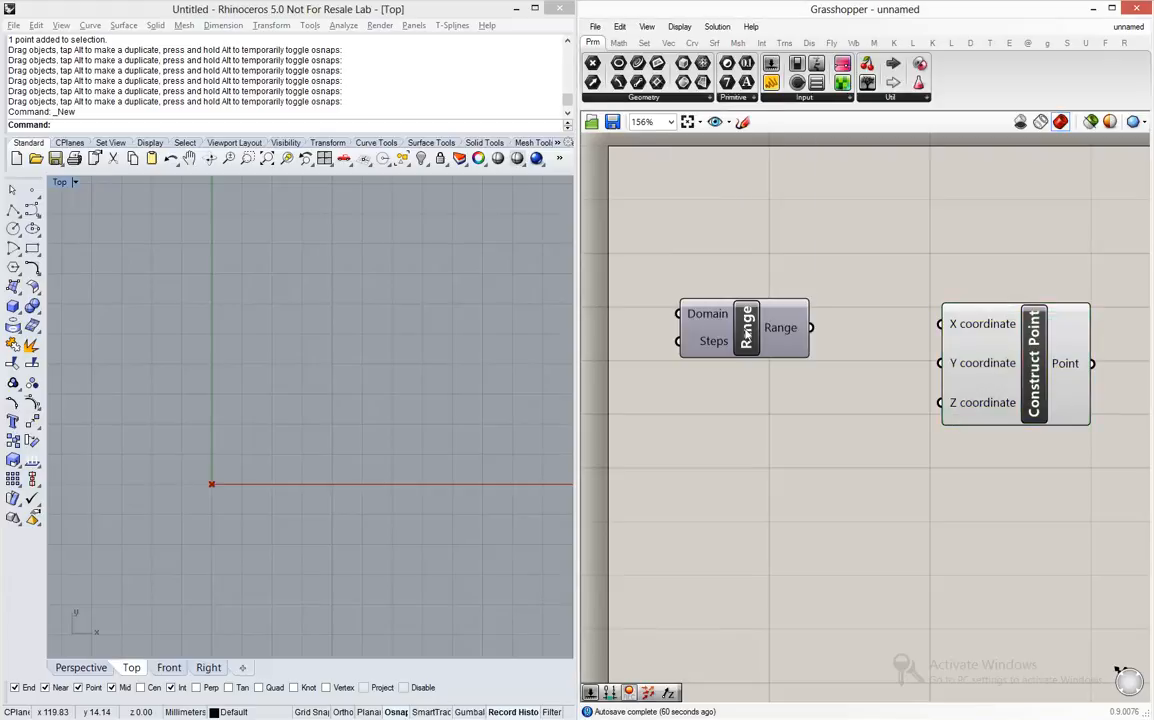
click(783, 341)
drag(783, 341, 818, 350)
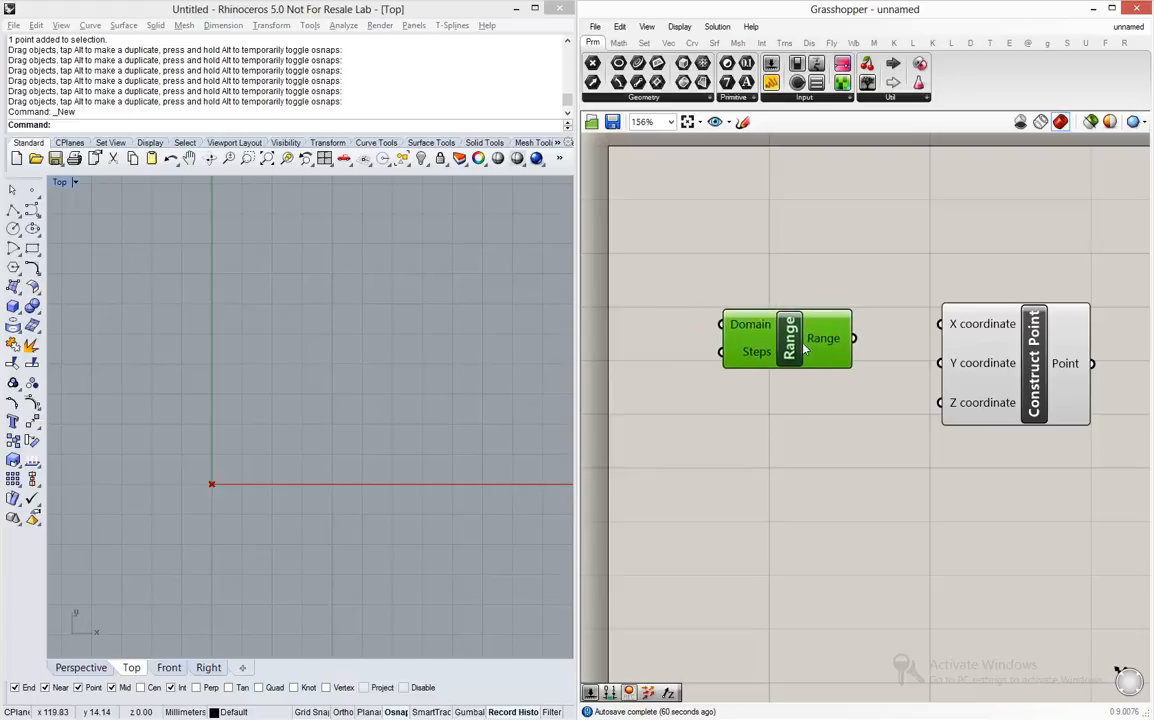
- Create a number slider with value 25 and connect it to the Range component's Domain input
mouse_move(764, 325)
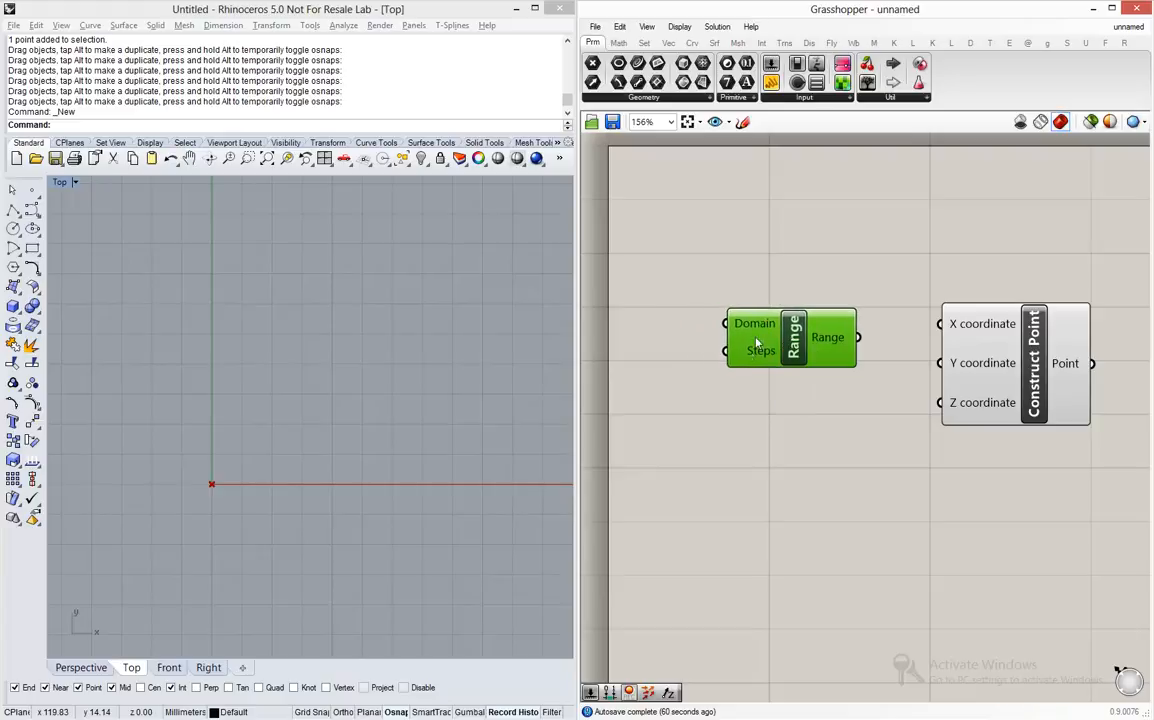
mouse_move(757, 358)
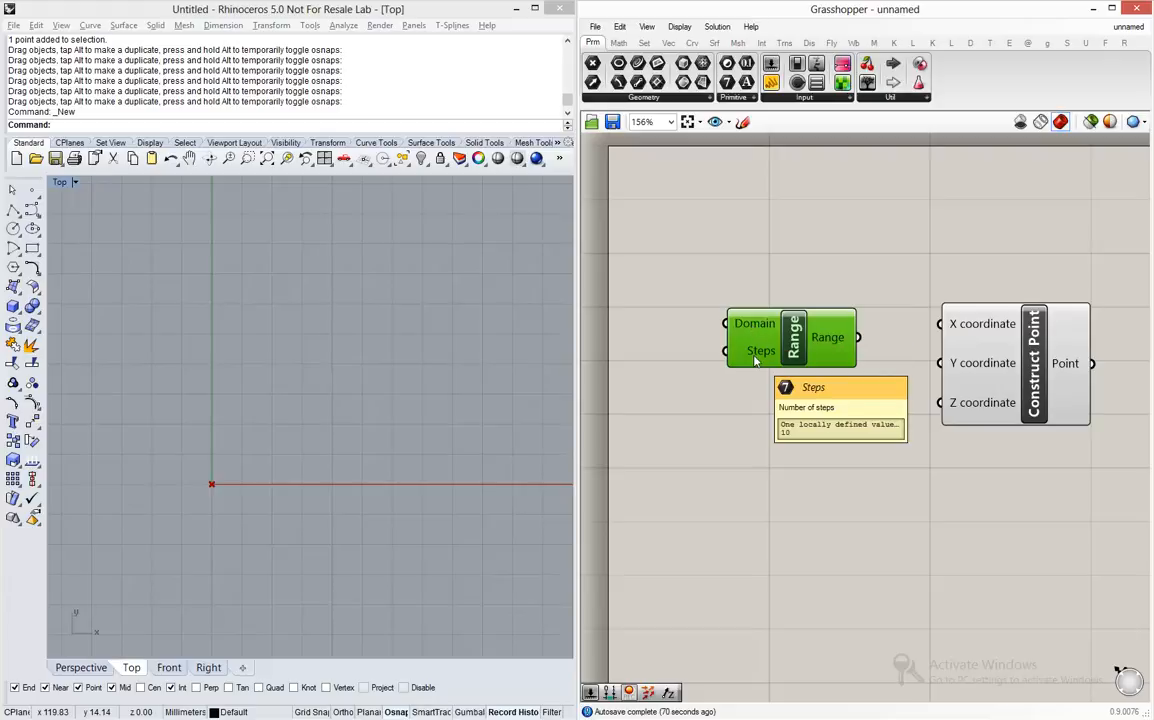
scroll(910, 365, down, 2)
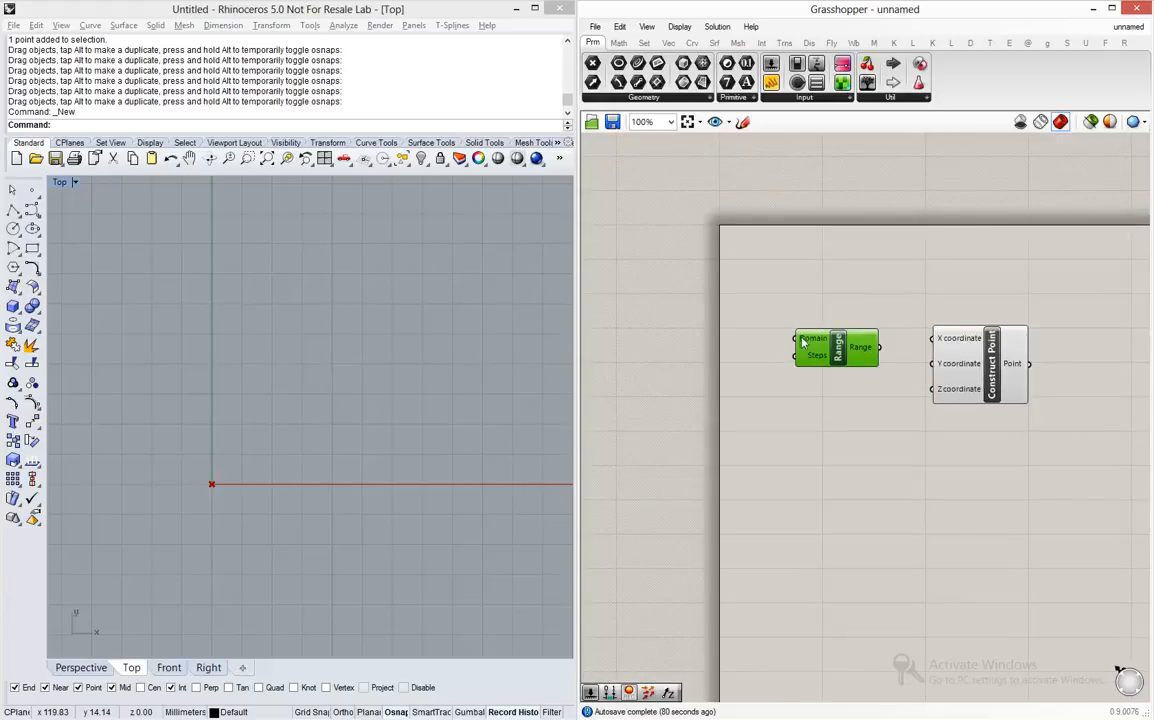
scroll(802, 343, up, 1)
mouse_move(826, 344)
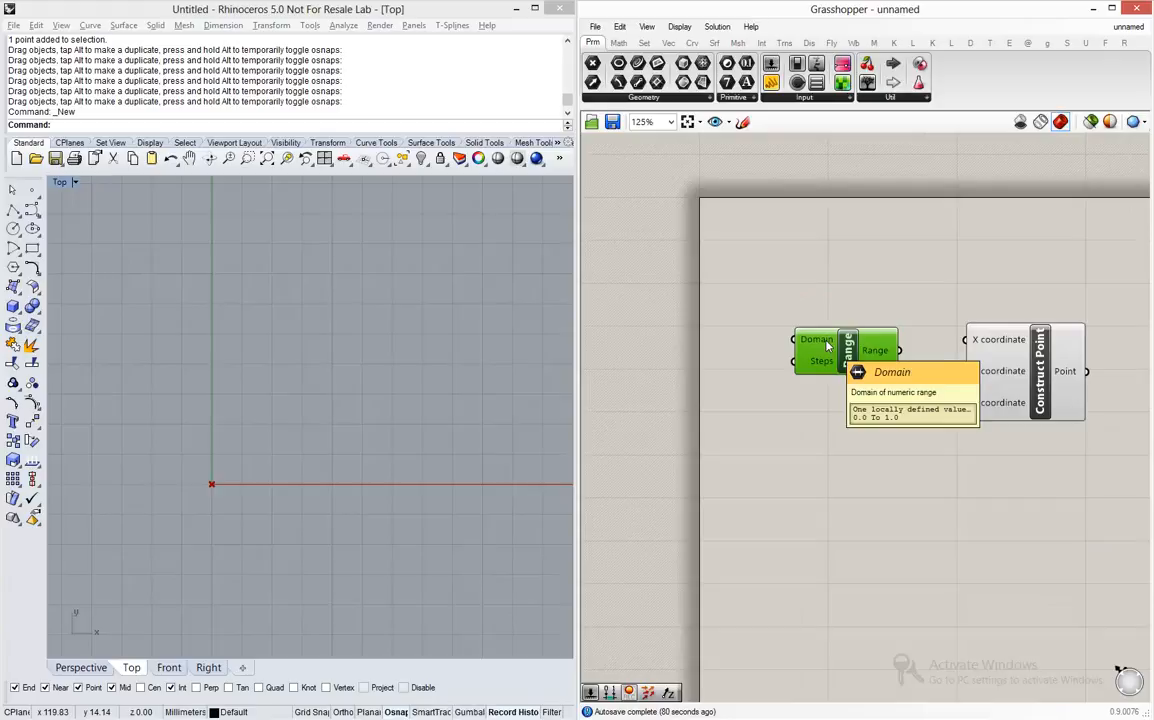
click(696, 337)
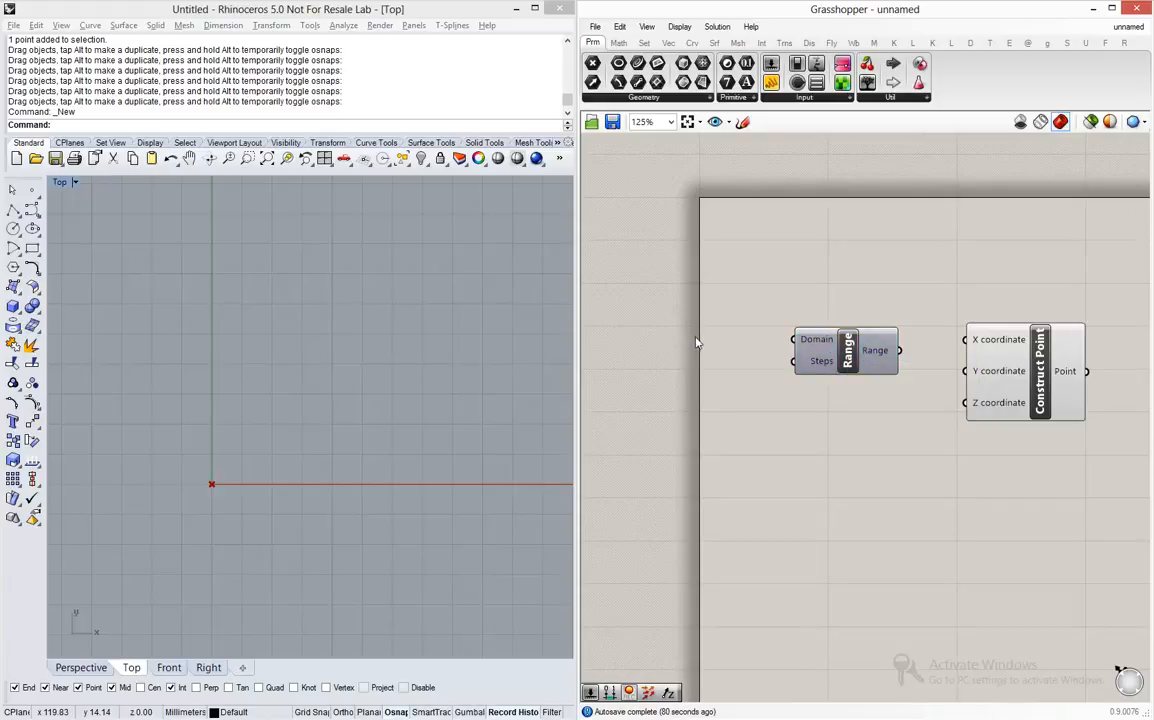
double_click(697, 342)
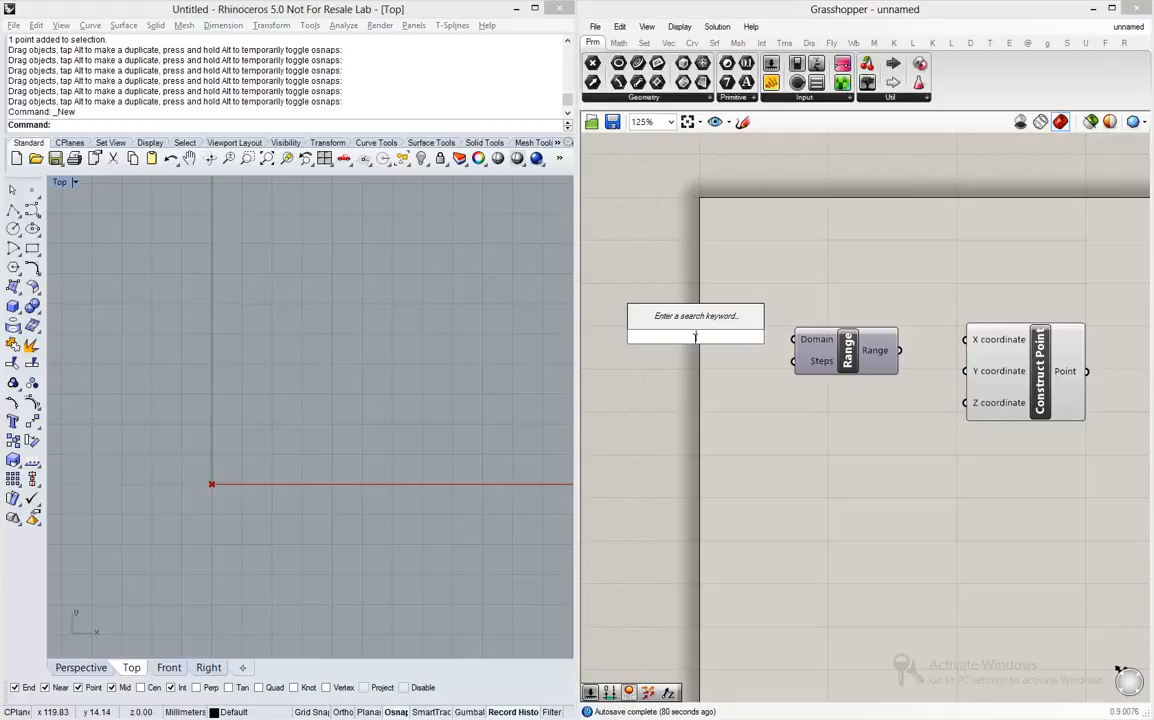
text(2)
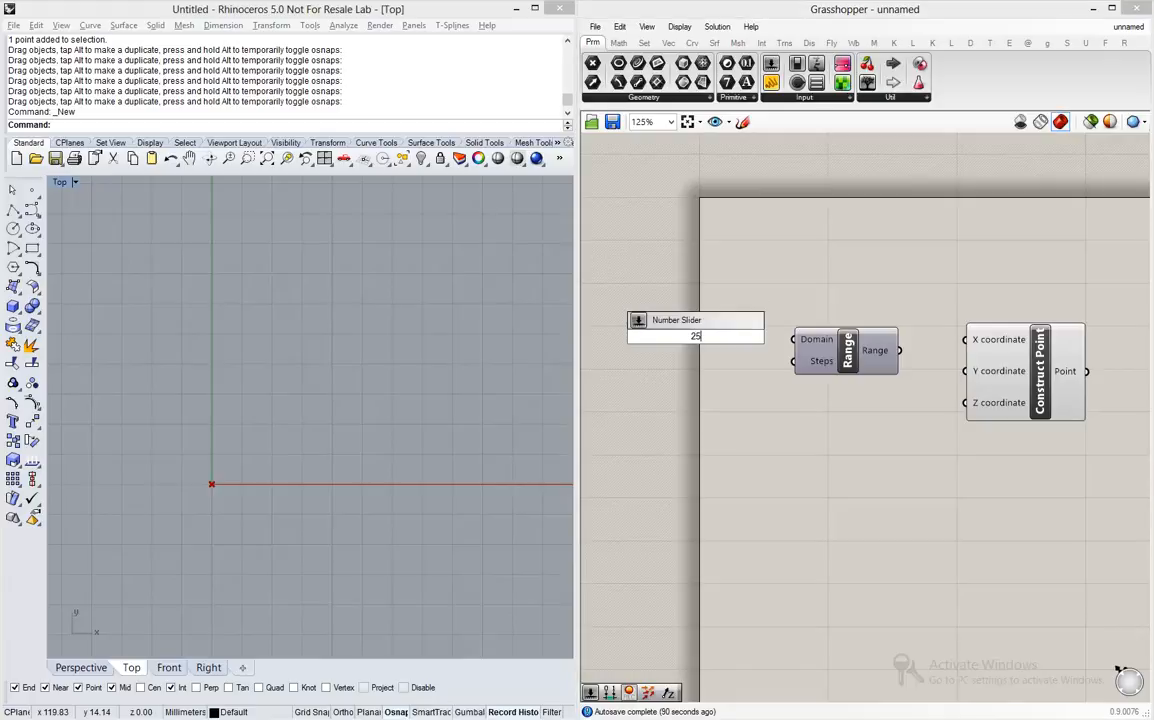
text(5)
key(Return)
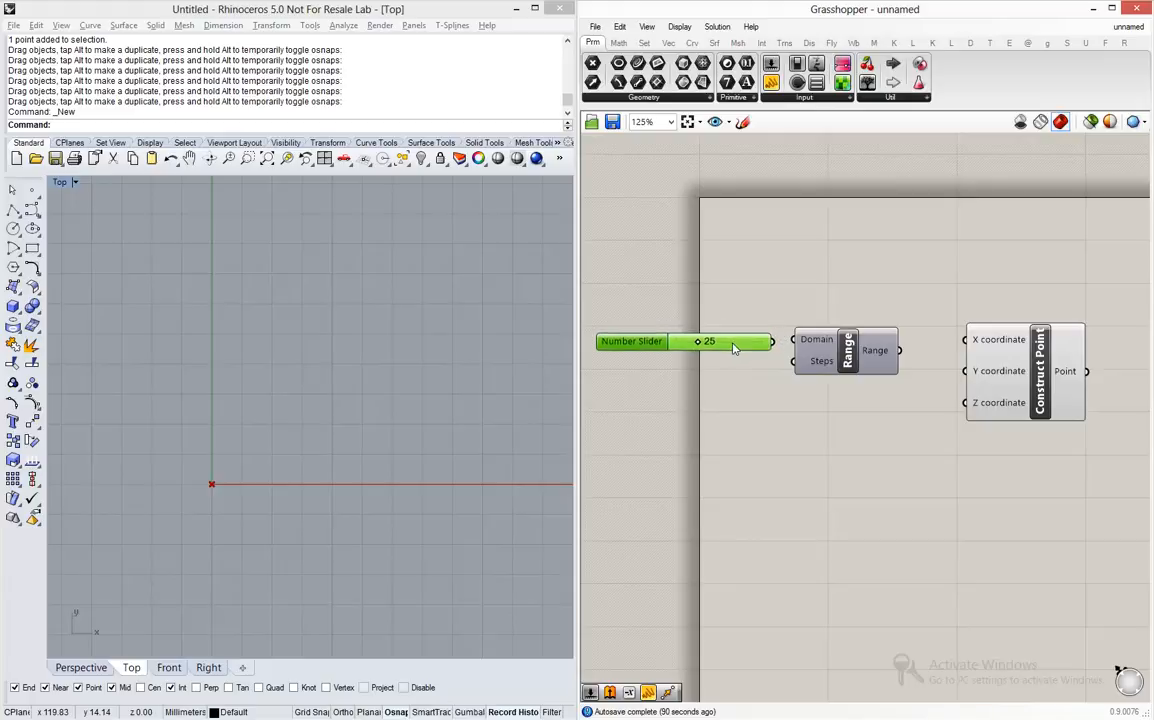
drag(733, 344, 795, 344)
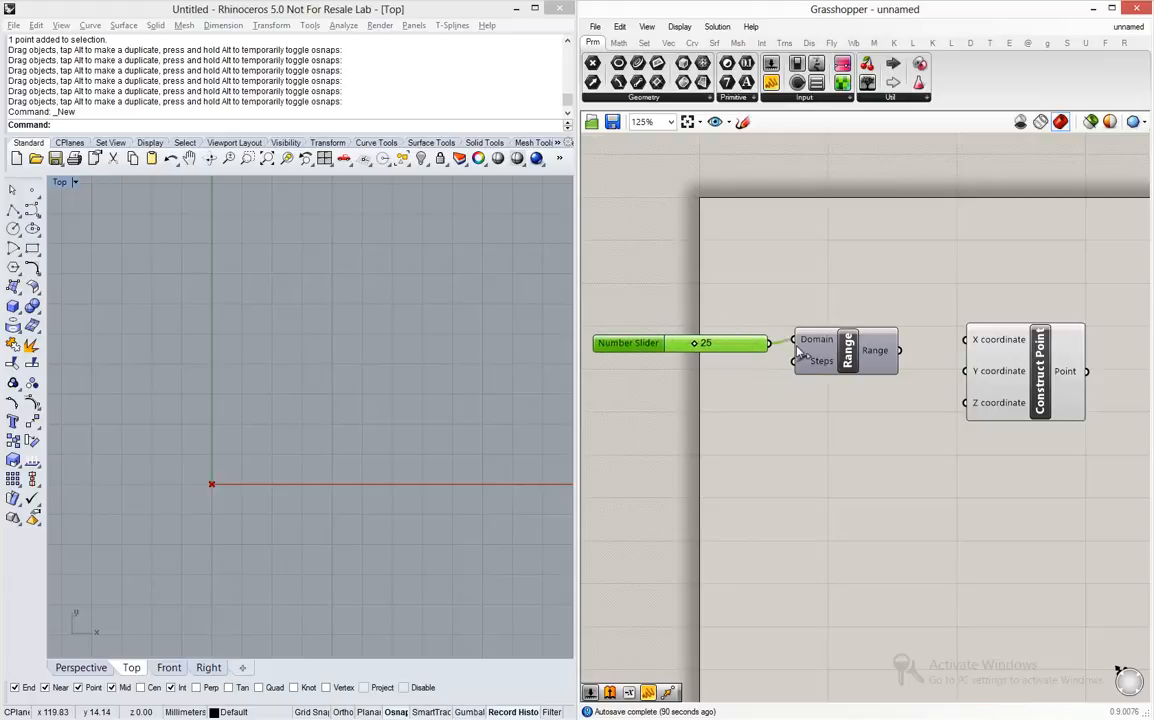
mouse_move(810, 348)
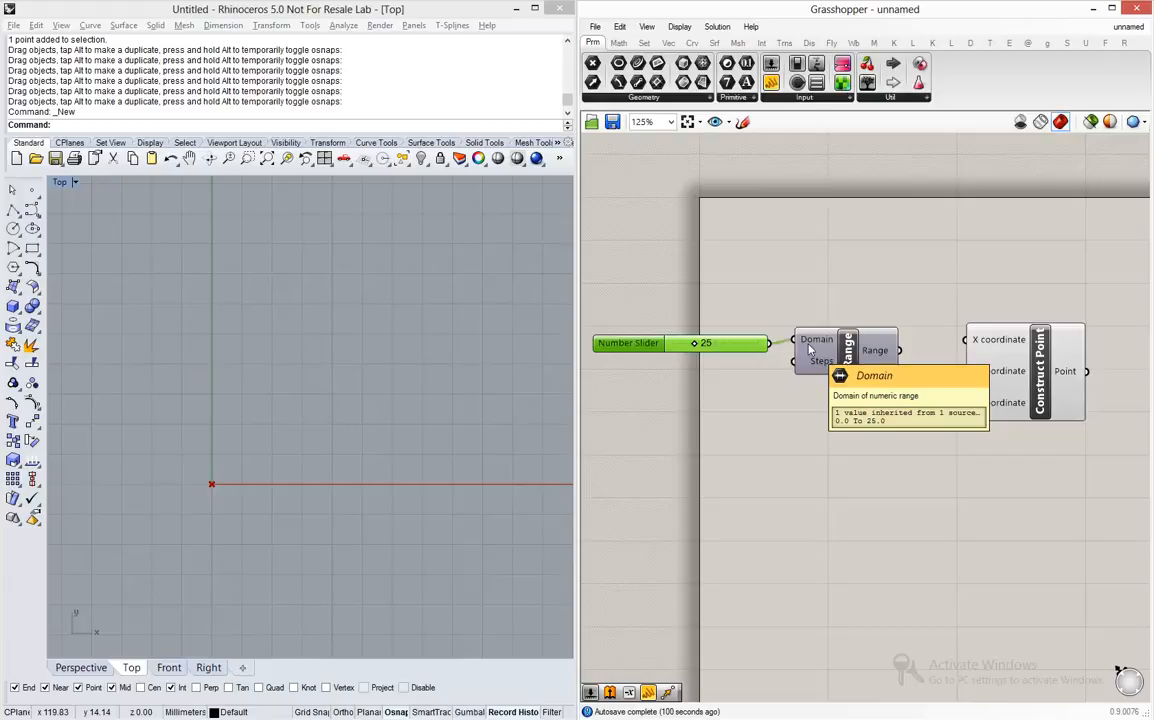
- Create a number slider with value 12, connect it to Range's Steps input, and line it up beneath the 25 slider
drag(848, 349, 866, 371)
click(695, 407)
double_click(695, 410)
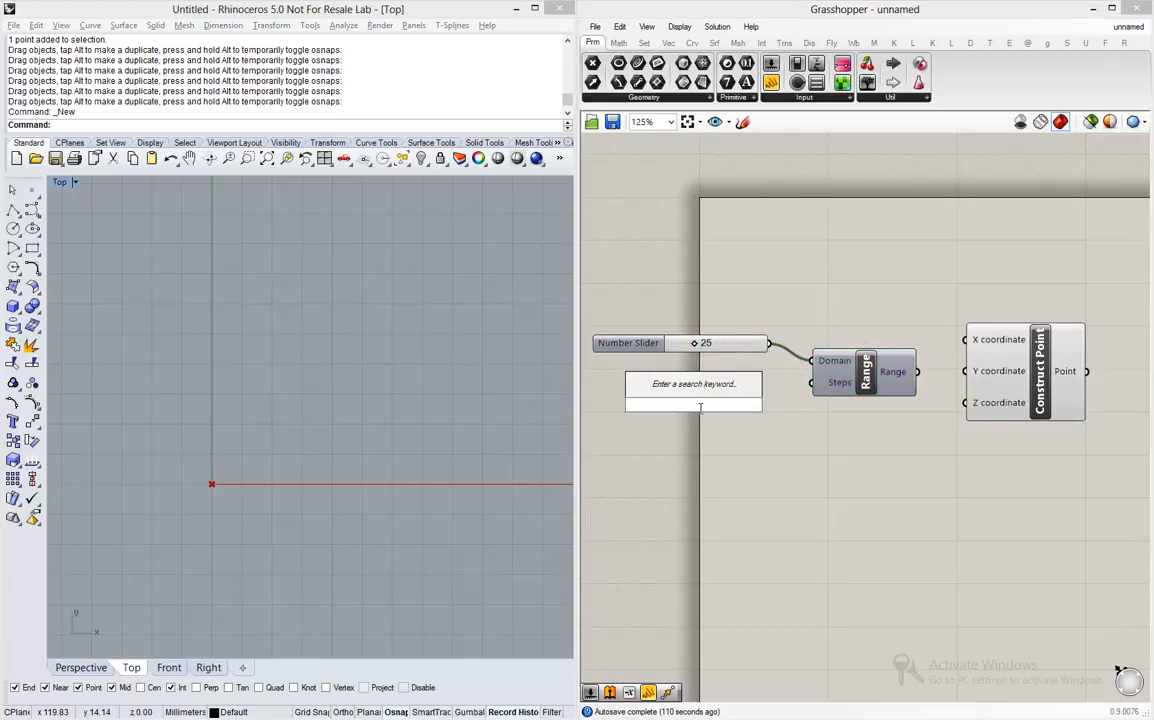
text(12)
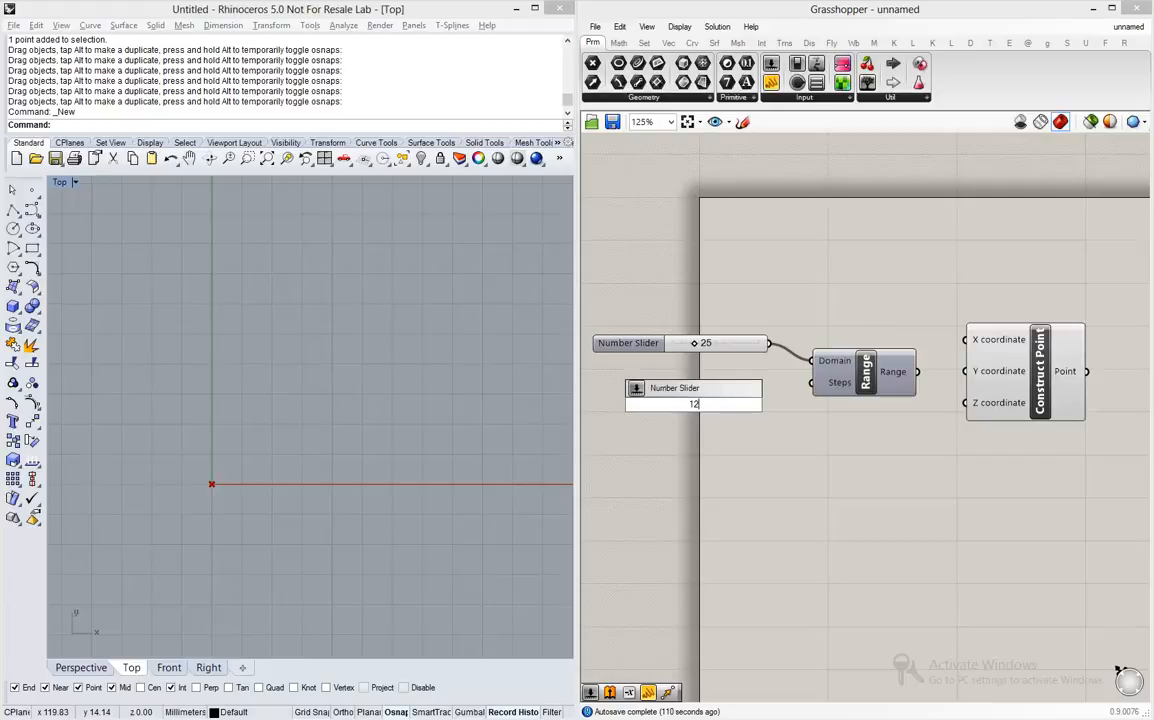
key(Return)
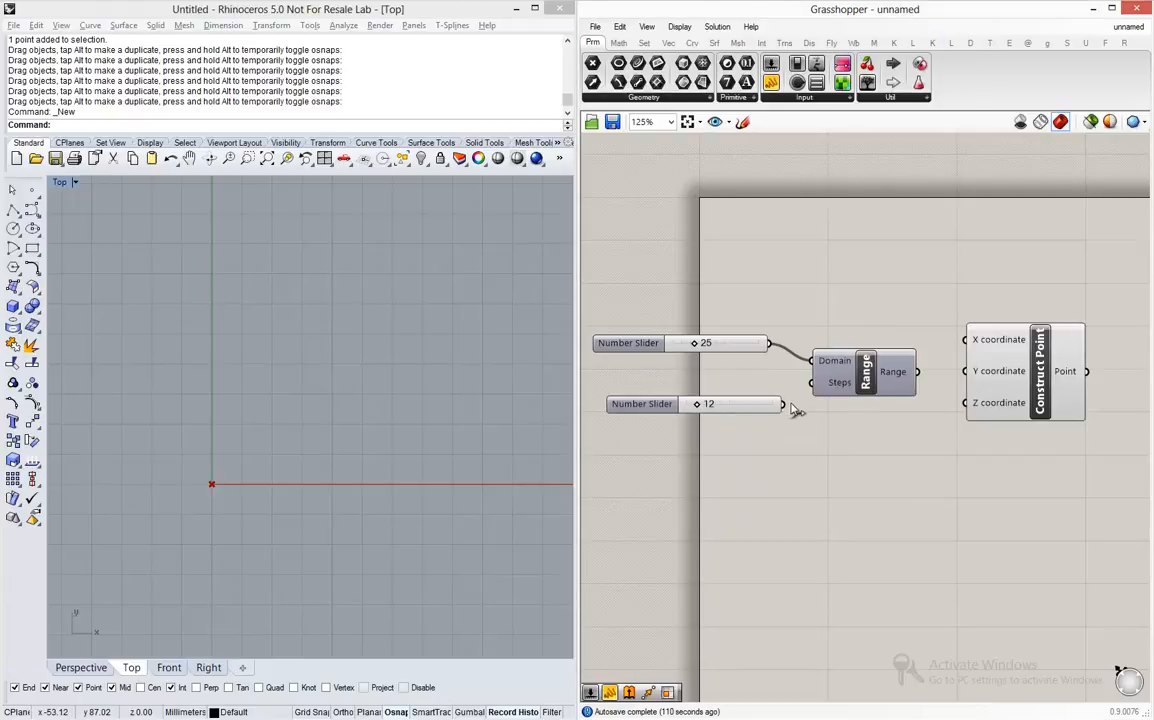
drag(795, 402, 811, 383)
drag(757, 411, 745, 396)
- Move the Construct Point component farther from Range to widen the gap between them
drag(1018, 361, 1048, 358)
click(943, 316)
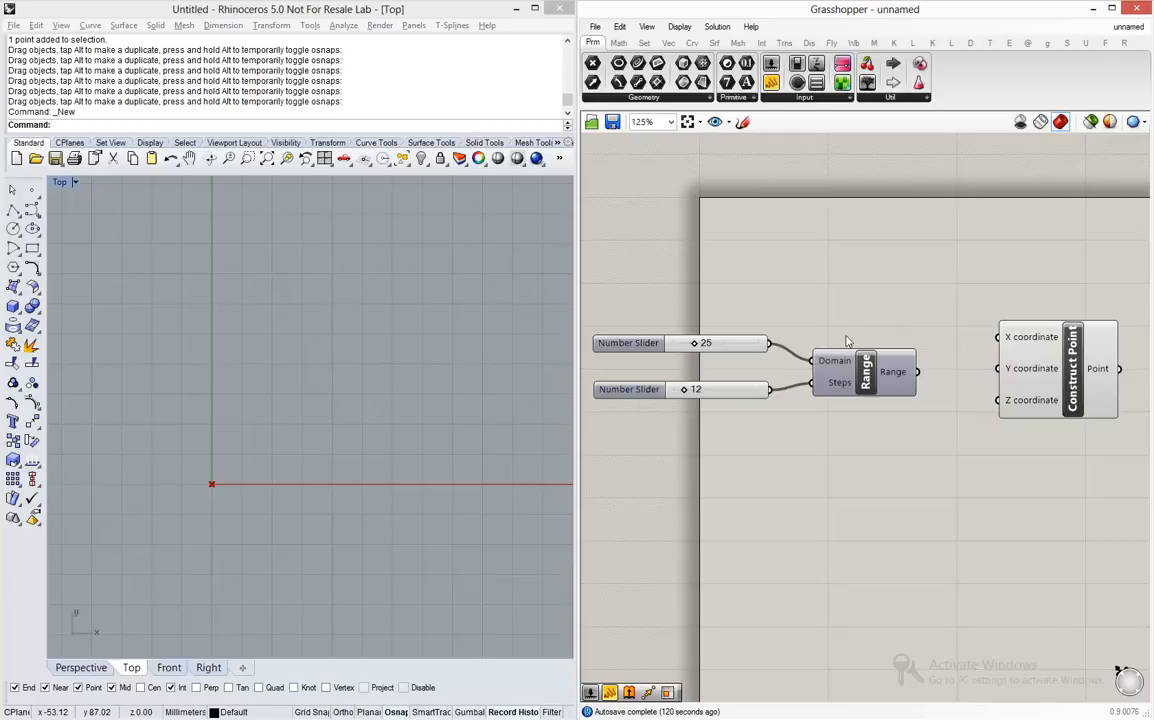
scroll(845, 337, down, 1)
scroll(1048, 346, up, 3)
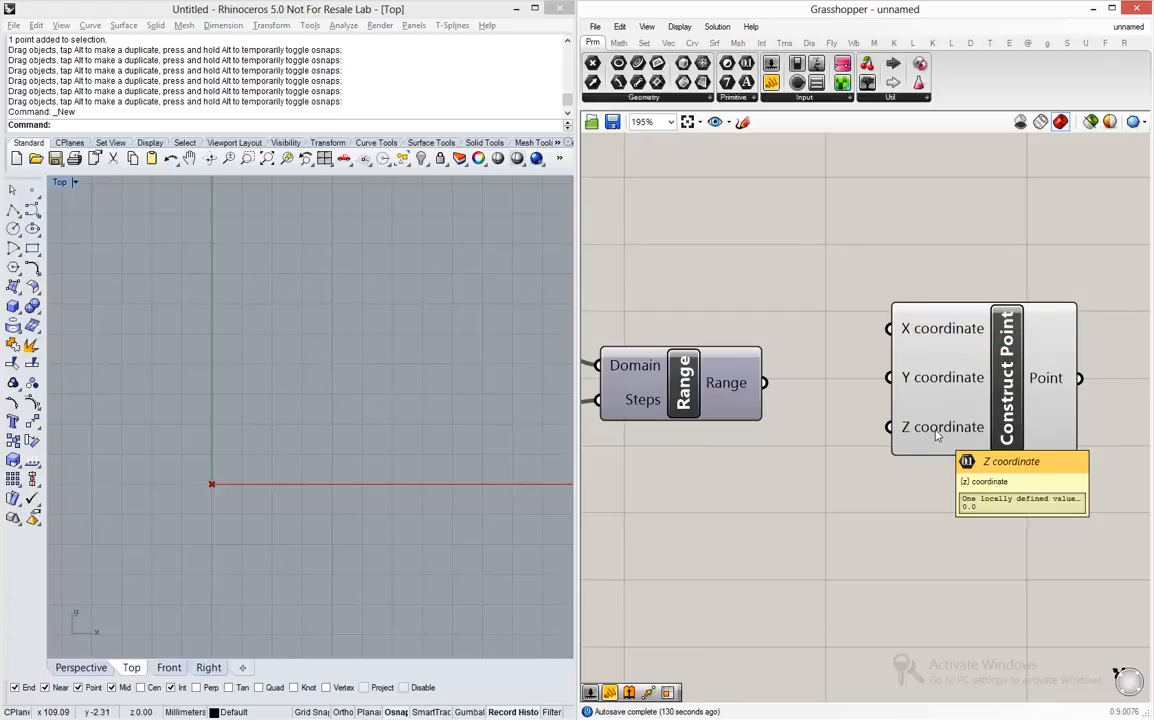
drag(1015, 373, 1052, 400)
click(884, 343)
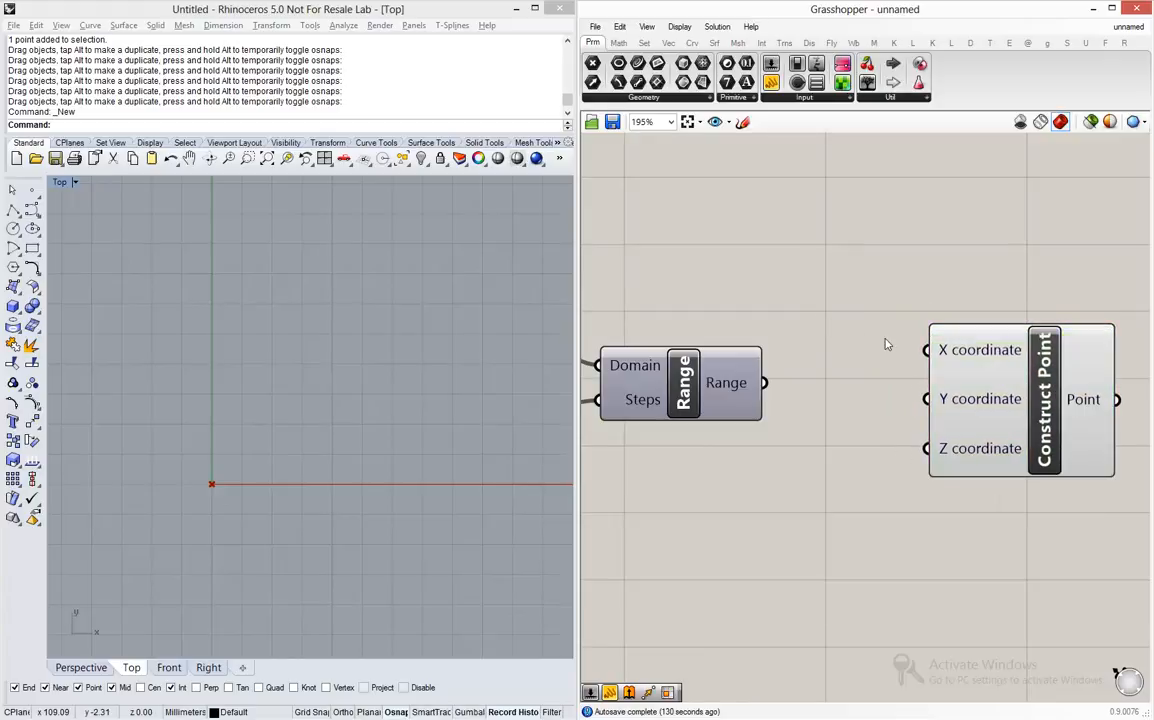
- Connect the Range output to both the X coordinate and Y coordinate inputs of Construct Point
scroll(886, 341, down, 4)
scroll(829, 343, up, 1)
mouse_move(830, 369)
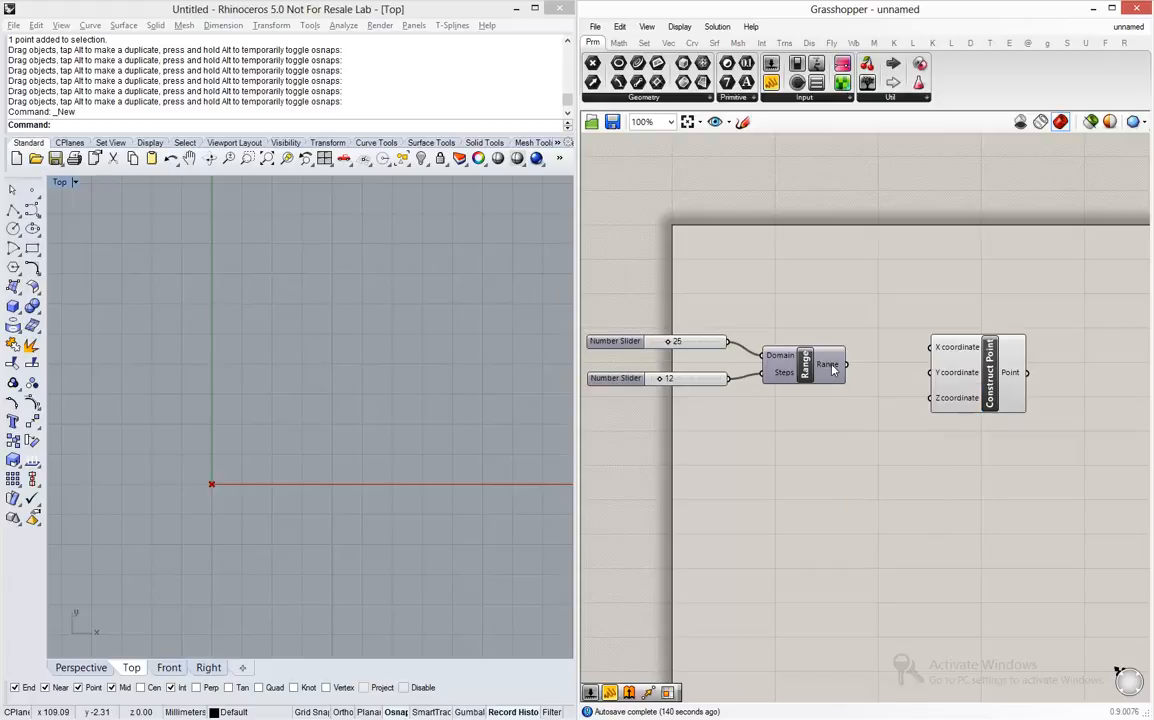
drag(846, 364, 931, 347)
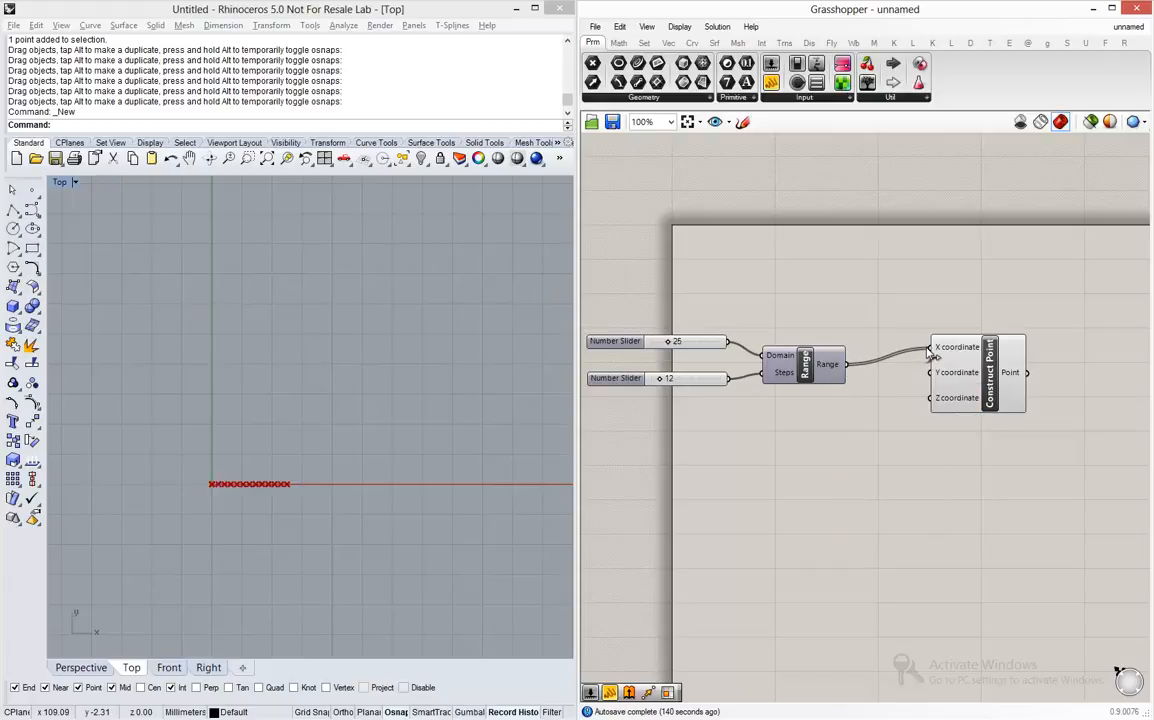
scroll(210, 484, up, 3)
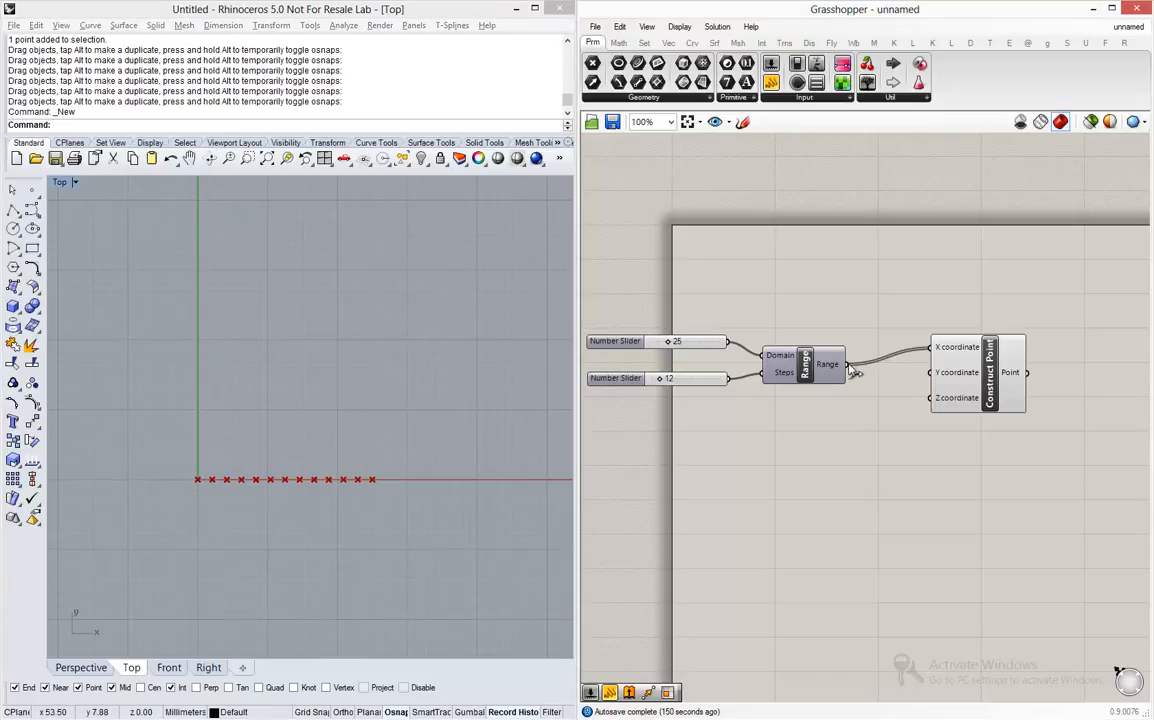
drag(853, 370, 939, 378)
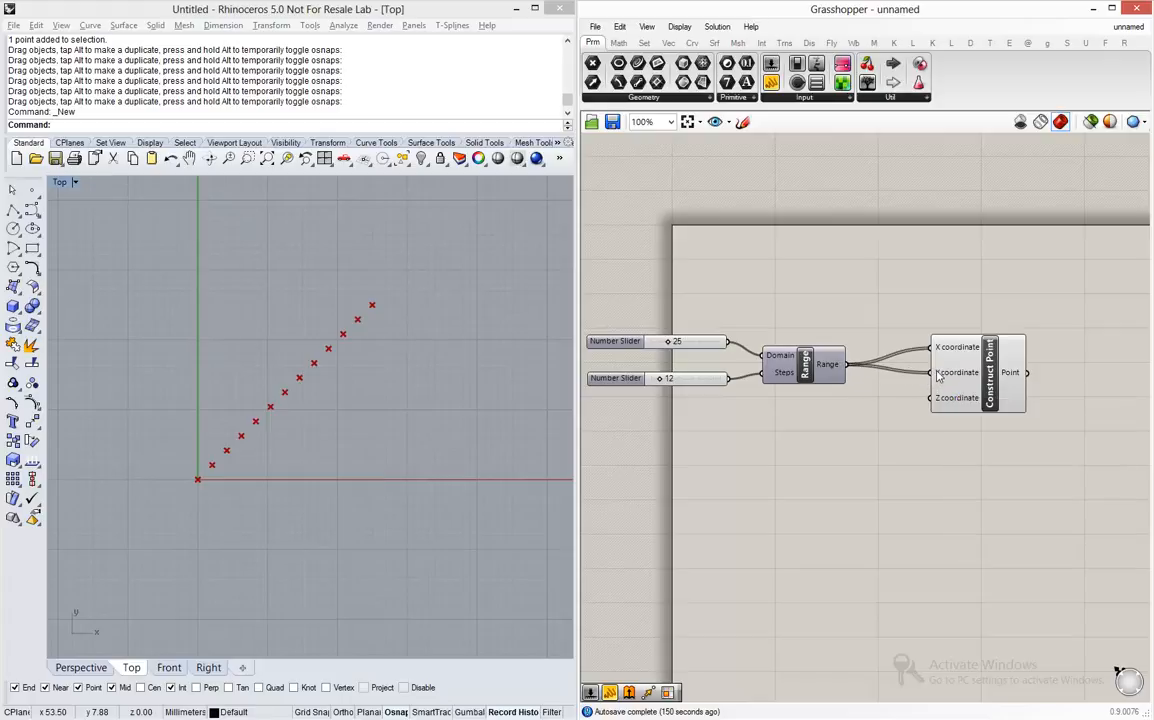
click(237, 393)
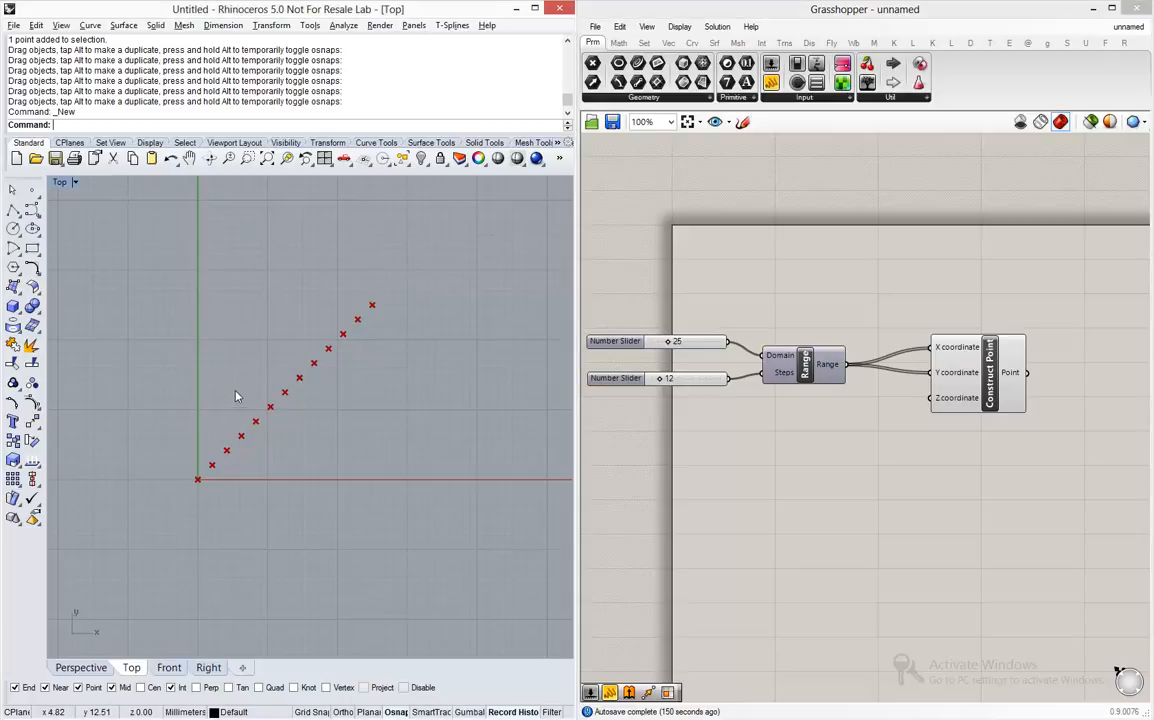
scroll(286, 386, up, 2)
right_drag(452, 365, 437, 380)
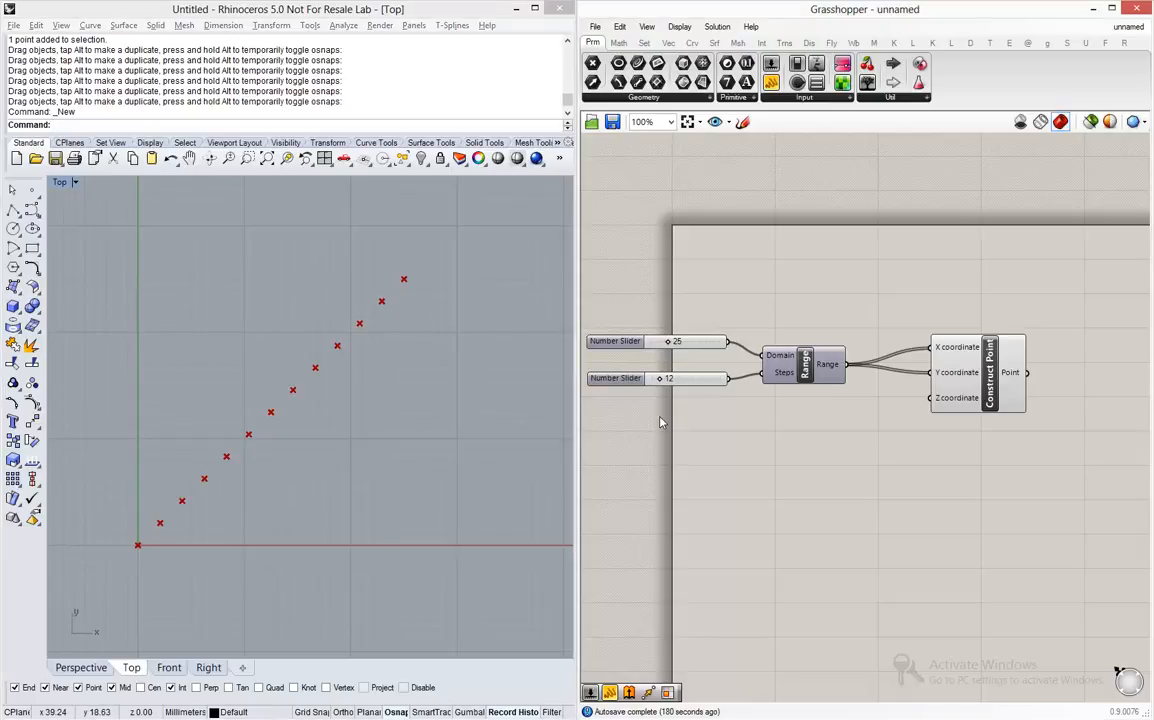
- Move Construct Point even farther from Range and place a Cross Reference component below the wires between them
scroll(659, 417, down, 2)
drag(879, 387, 929, 387)
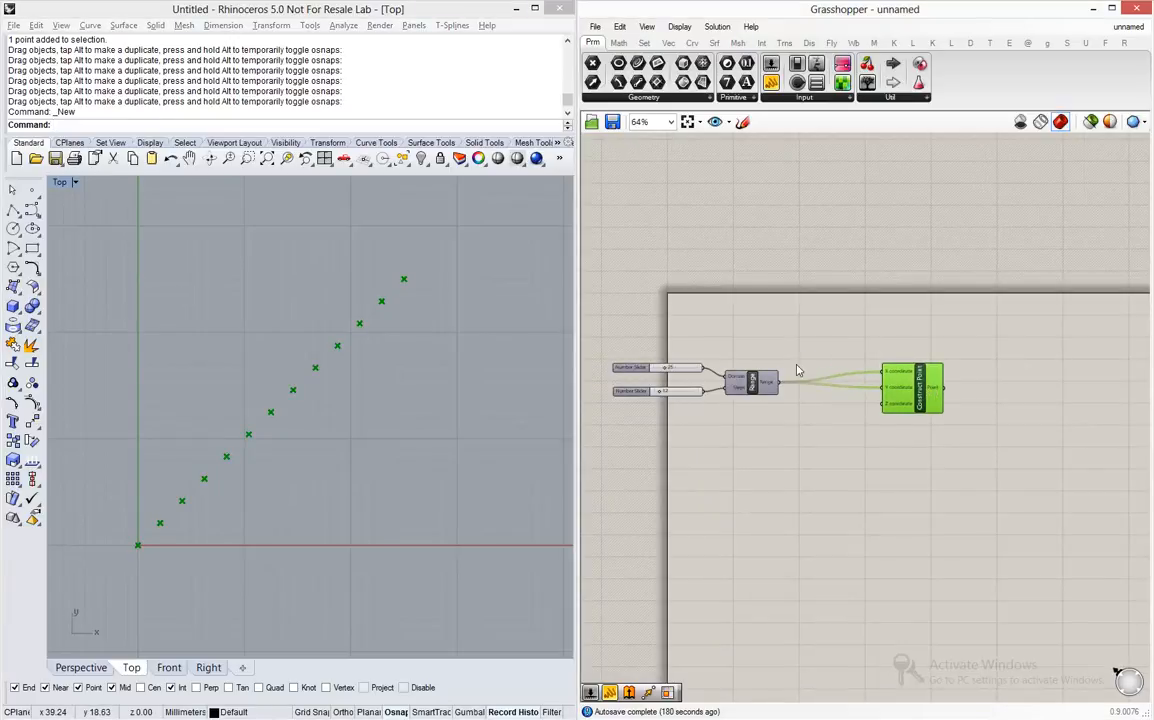
scroll(797, 371, up, 2)
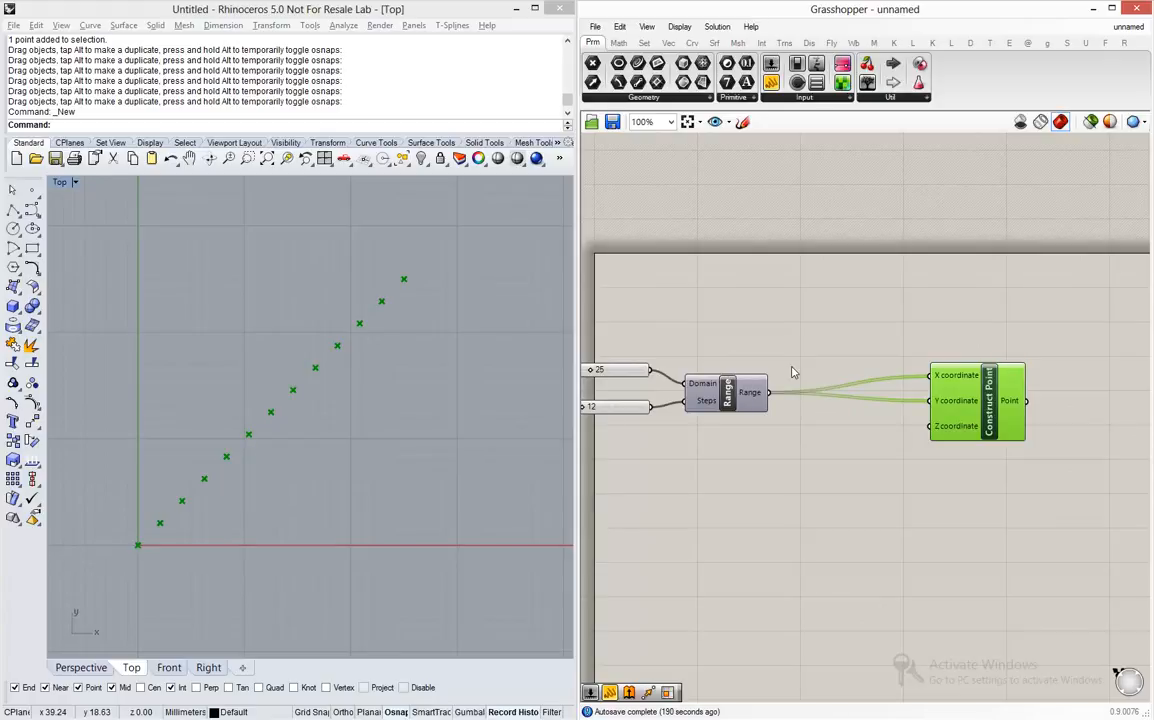
drag(984, 410, 1045, 412)
double_click(884, 441)
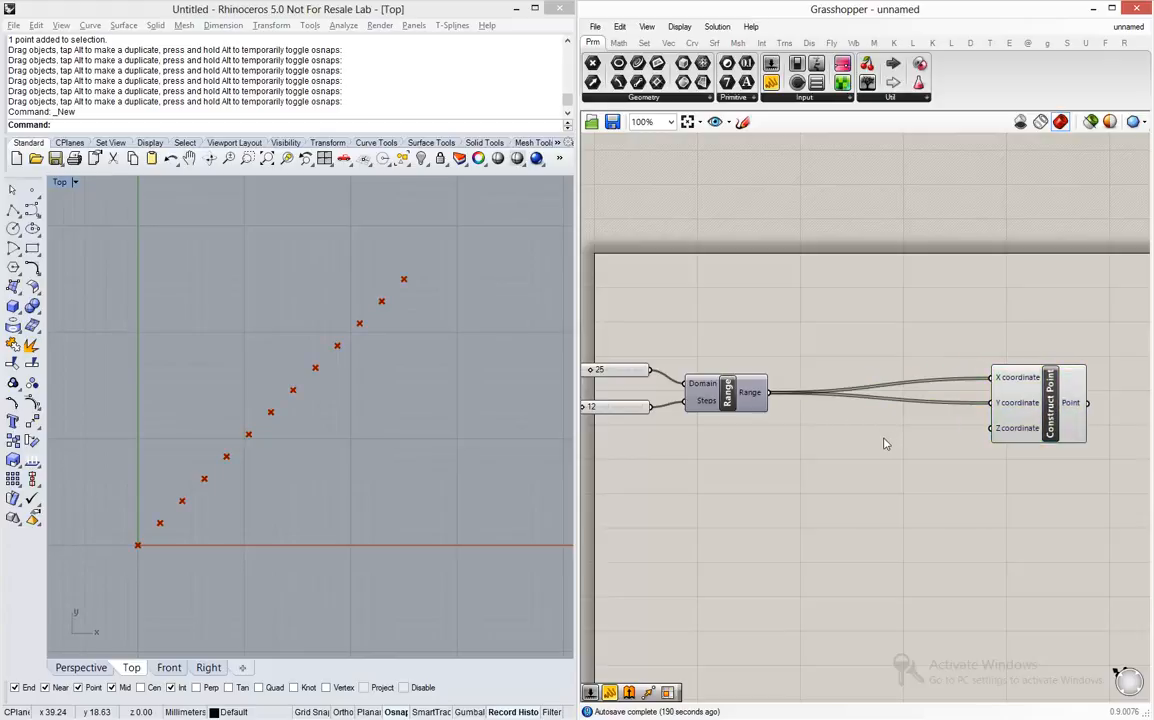
text(cross)
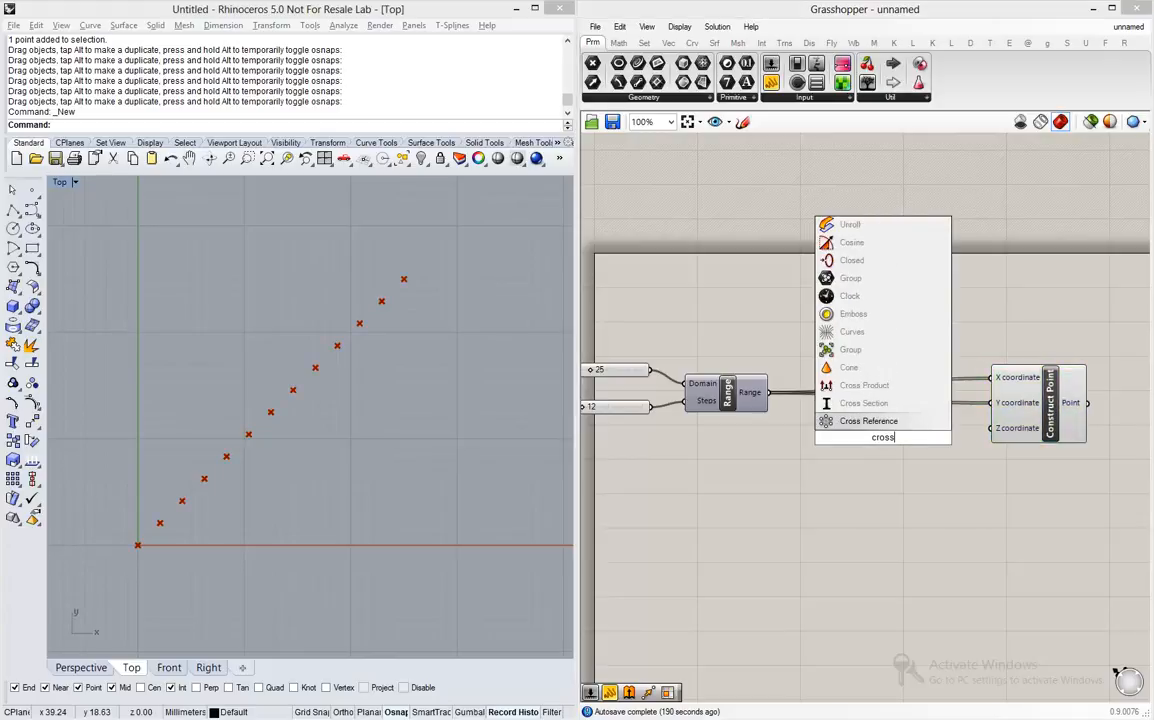
click(890, 421)
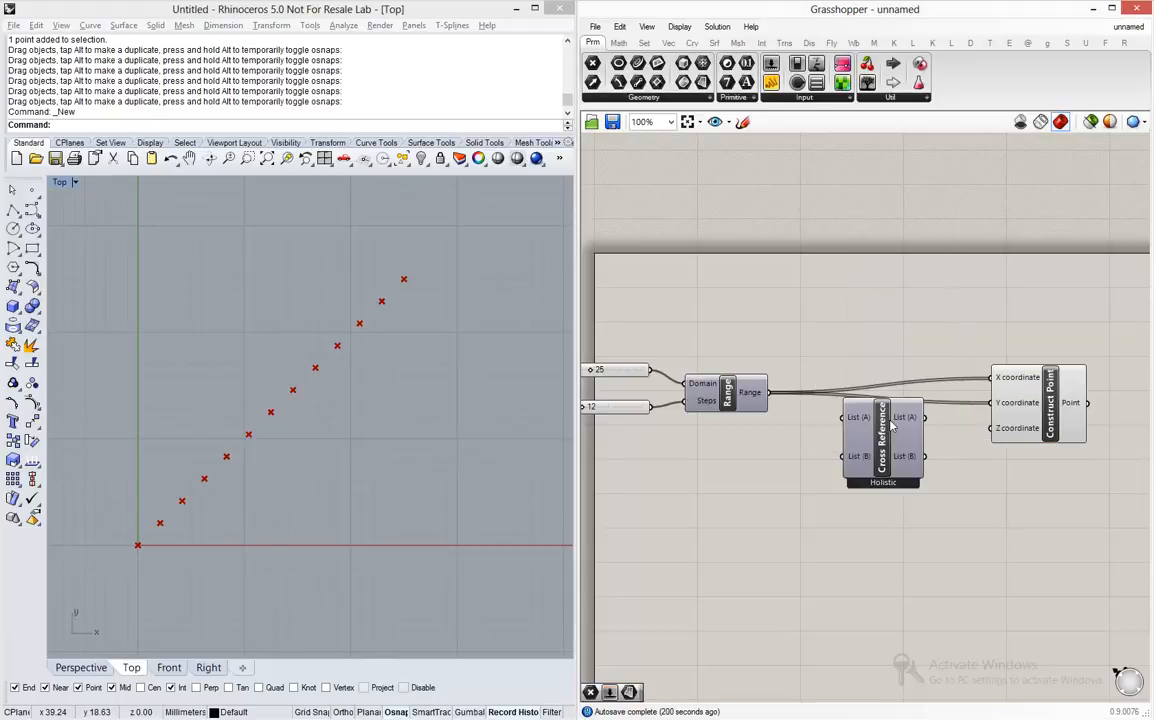
drag(888, 433, 878, 449)
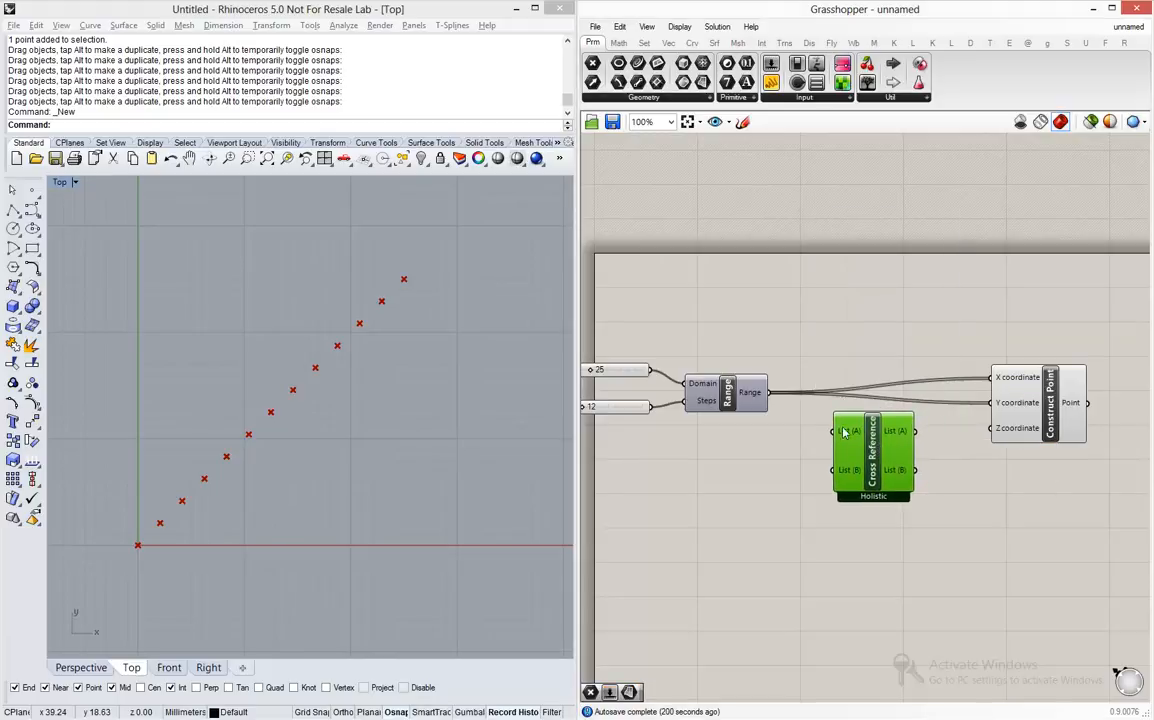
- Route Range into Cross Reference's List (A) and List (B), wire its outputs to Construct Point's X and Y coordinates, and line it up between them
drag(767, 392, 840, 436)
drag(767, 392, 834, 470)
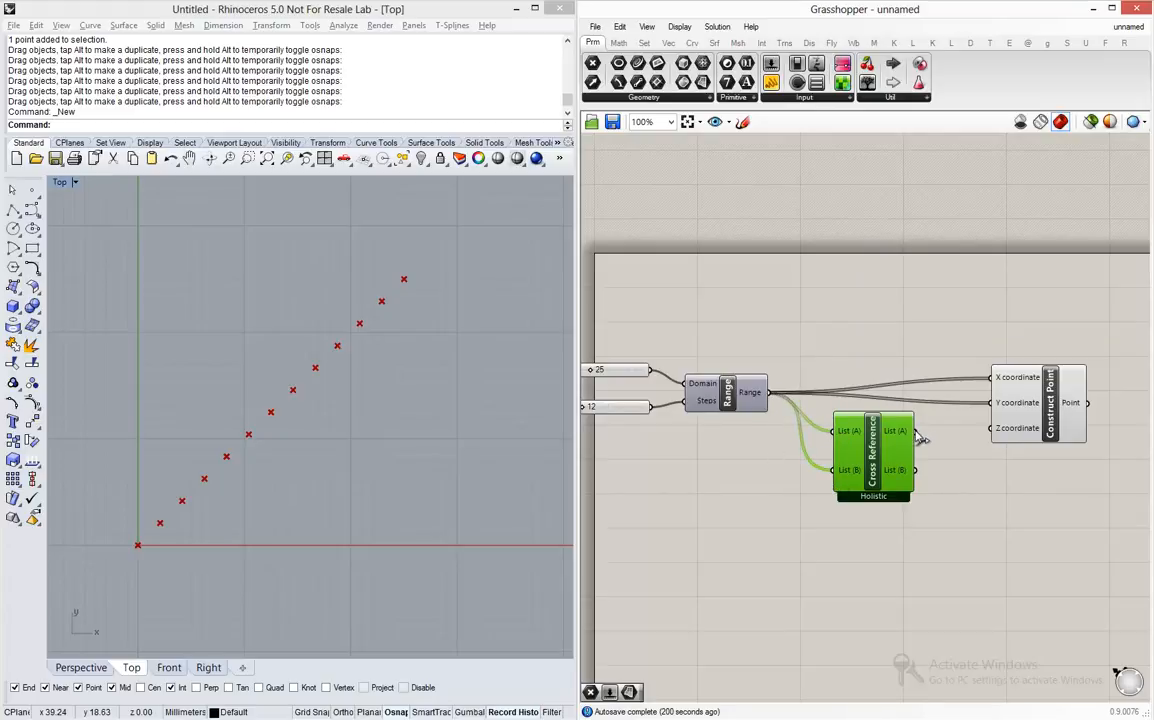
drag(915, 431, 995, 377)
drag(915, 470, 993, 406)
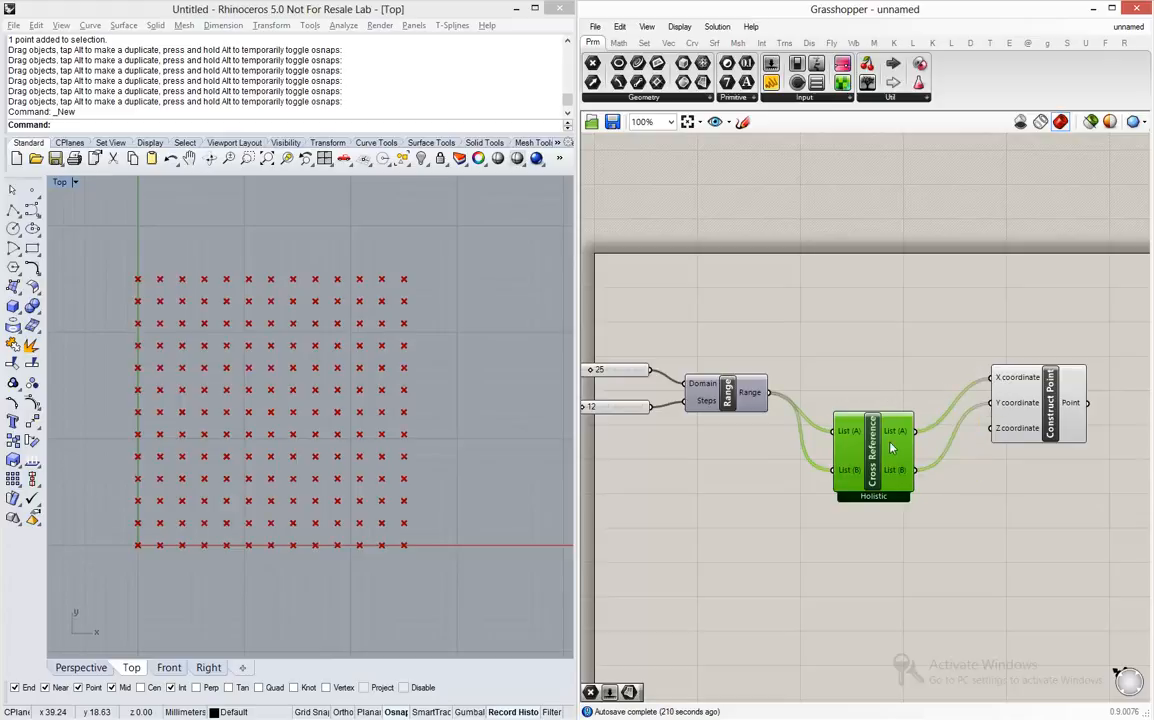
drag(873, 456, 869, 403)
- Try Cross Reference's Diagonal, Coincident, Lower Triangle, Lower Triangle (strict) and Upper Triangle modes, and set it back to Holistic
scroll(869, 403, up, 6)
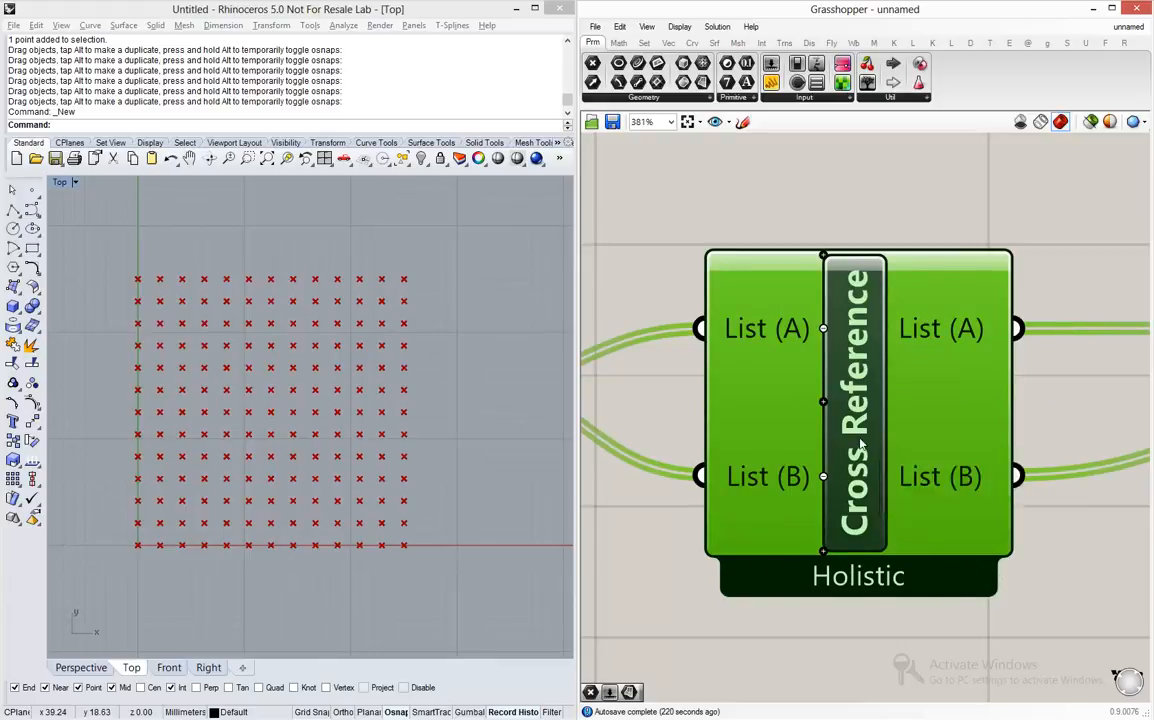
right_click(860, 444)
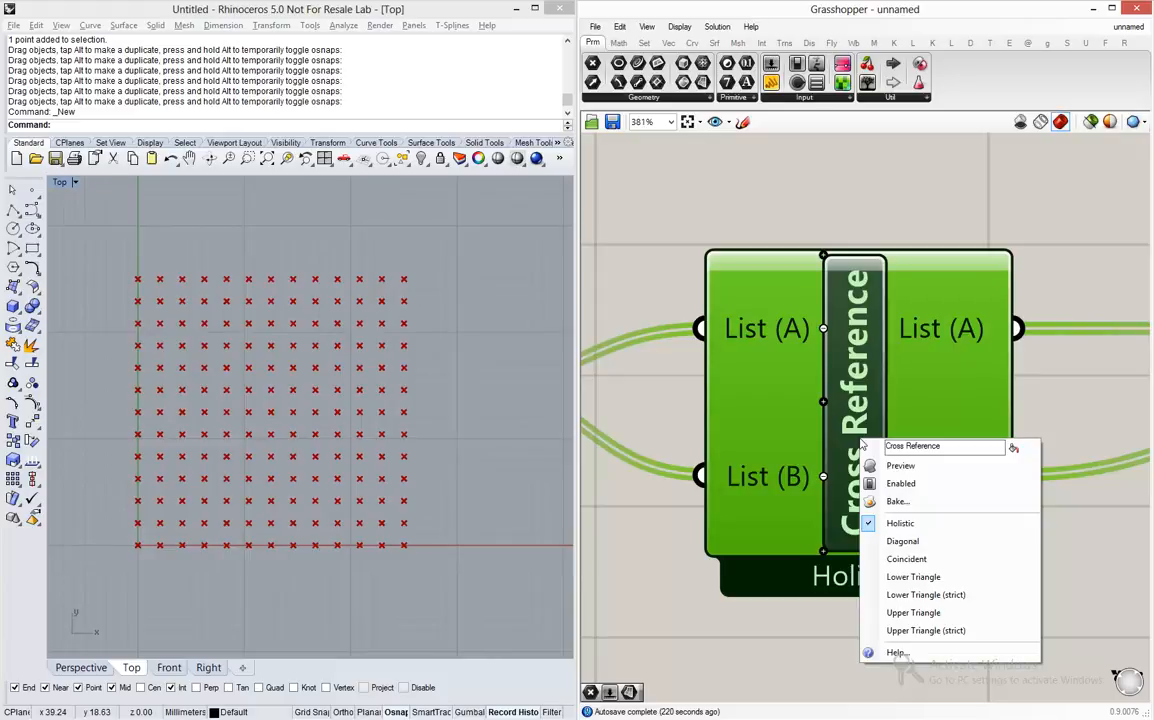
click(902, 541)
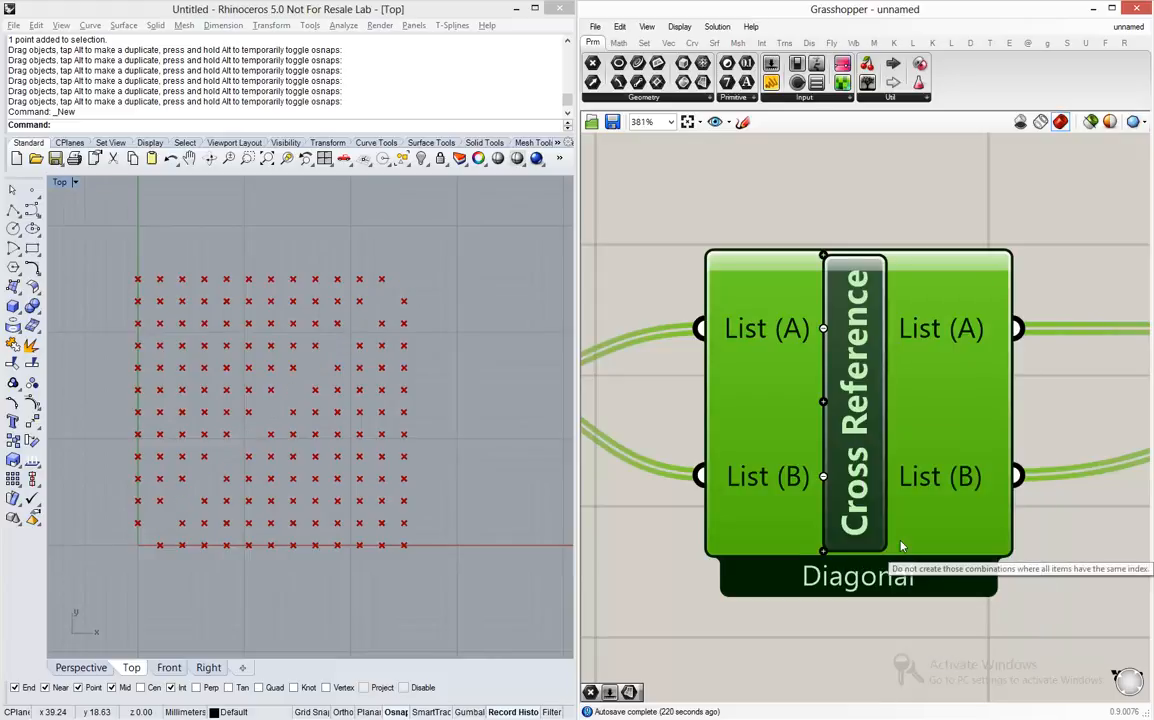
right_click(866, 474)
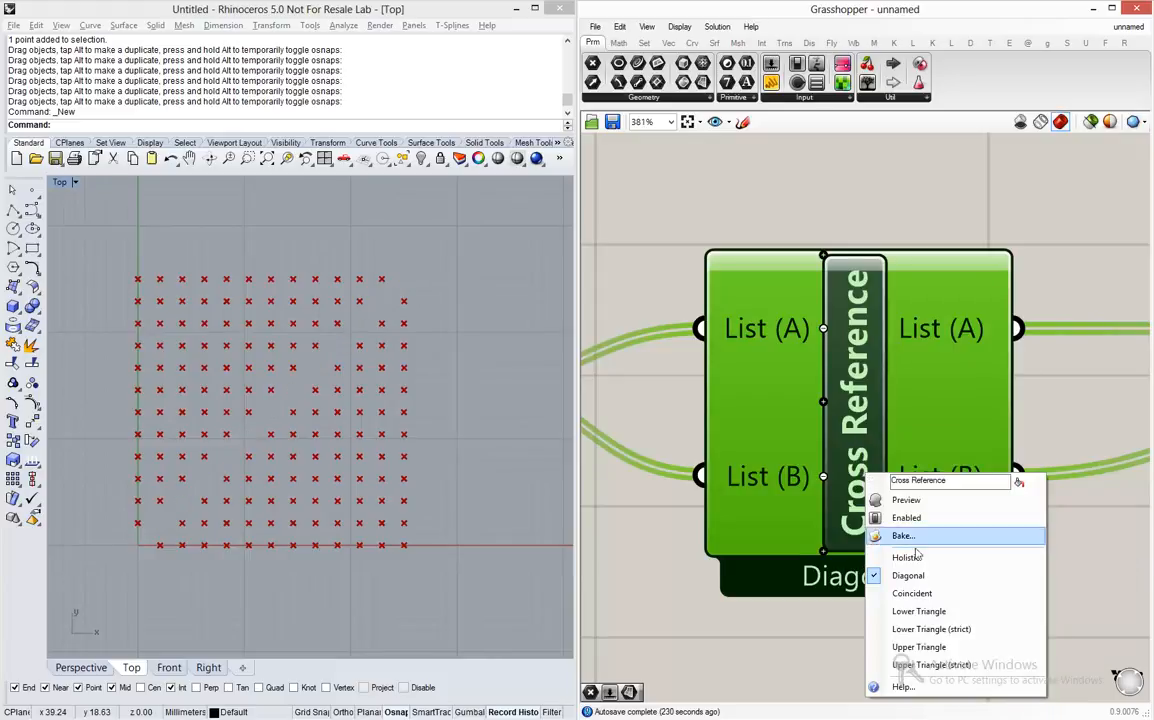
click(925, 596)
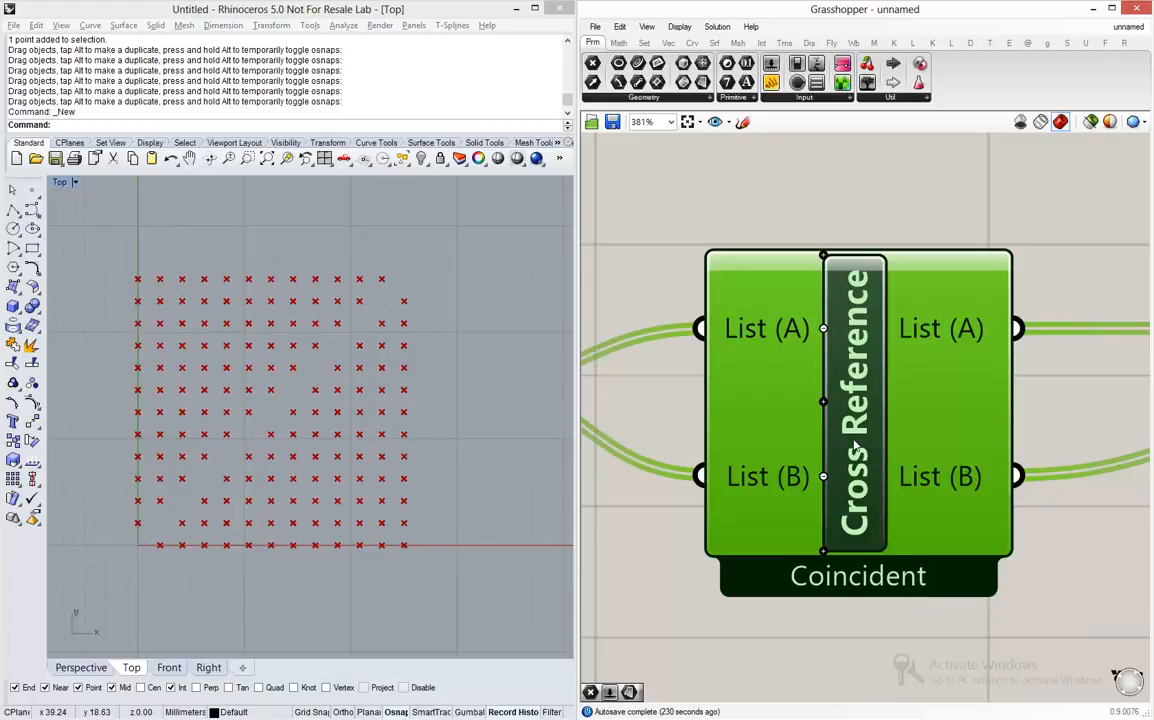
right_click(856, 443)
click(907, 578)
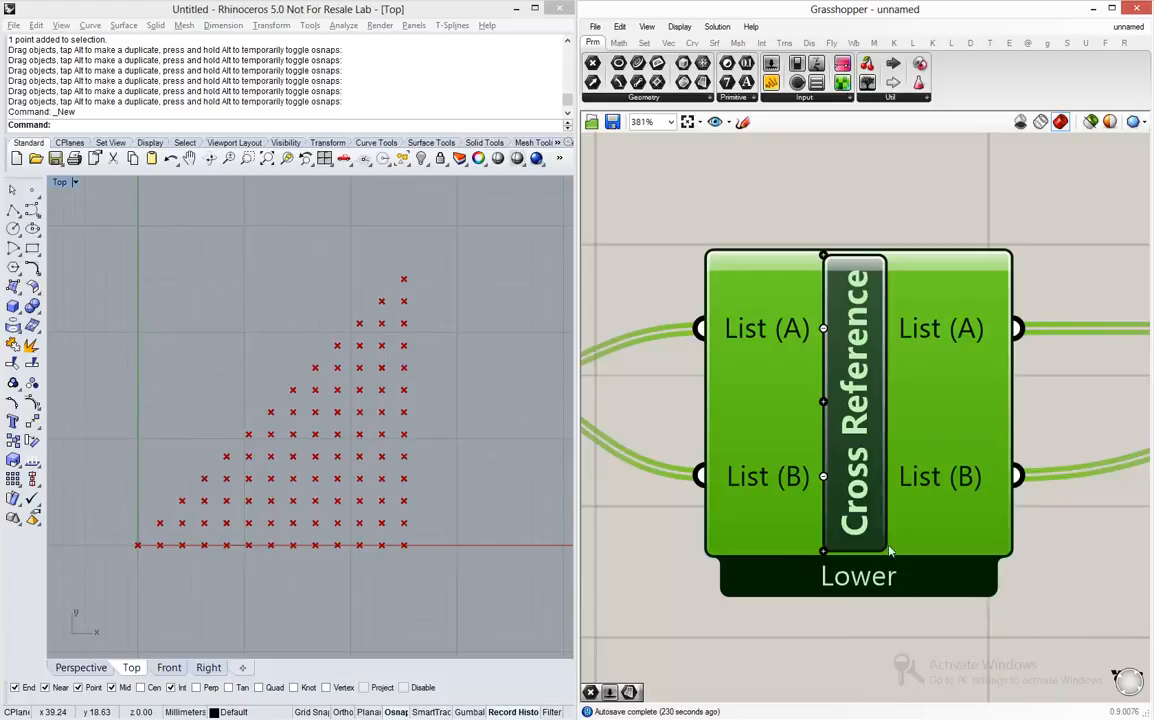
right_click(869, 467)
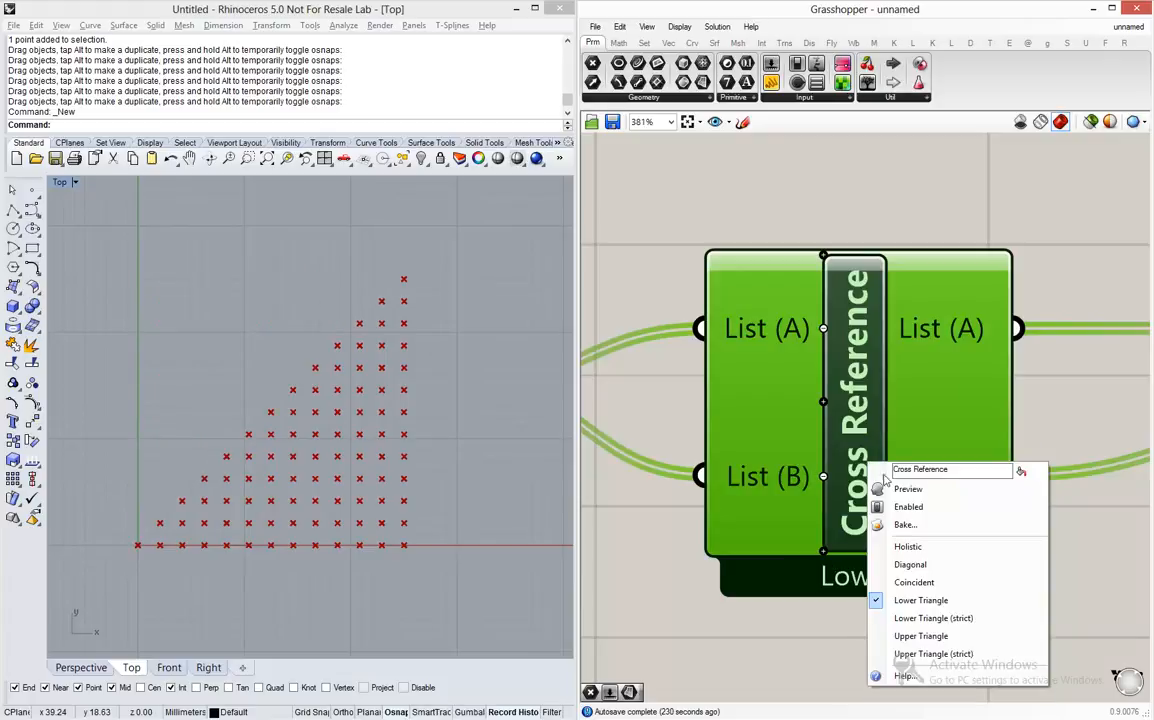
click(930, 618)
right_click(858, 470)
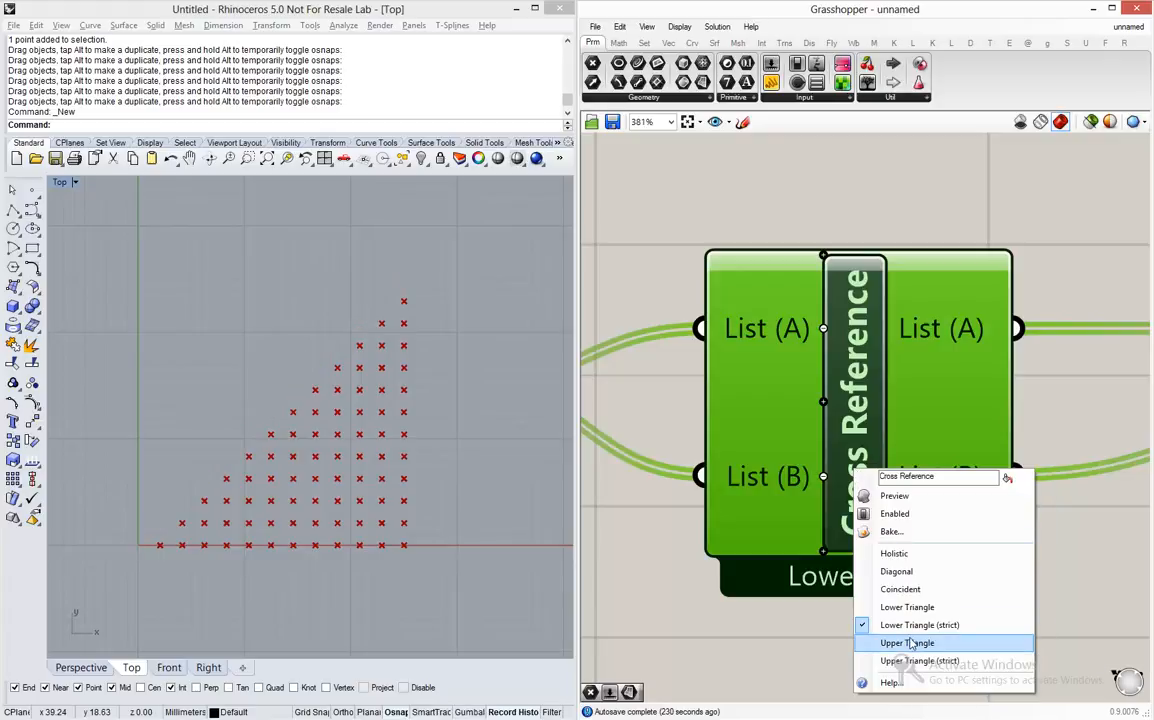
click(910, 643)
right_click(872, 488)
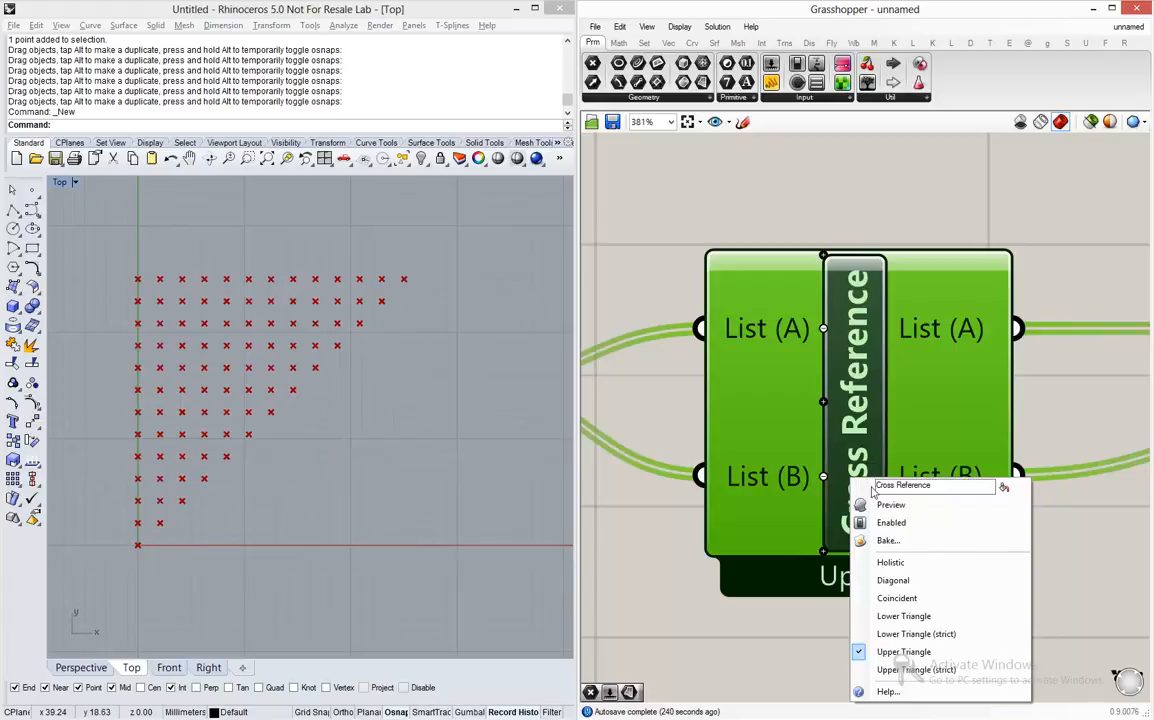
click(903, 566)
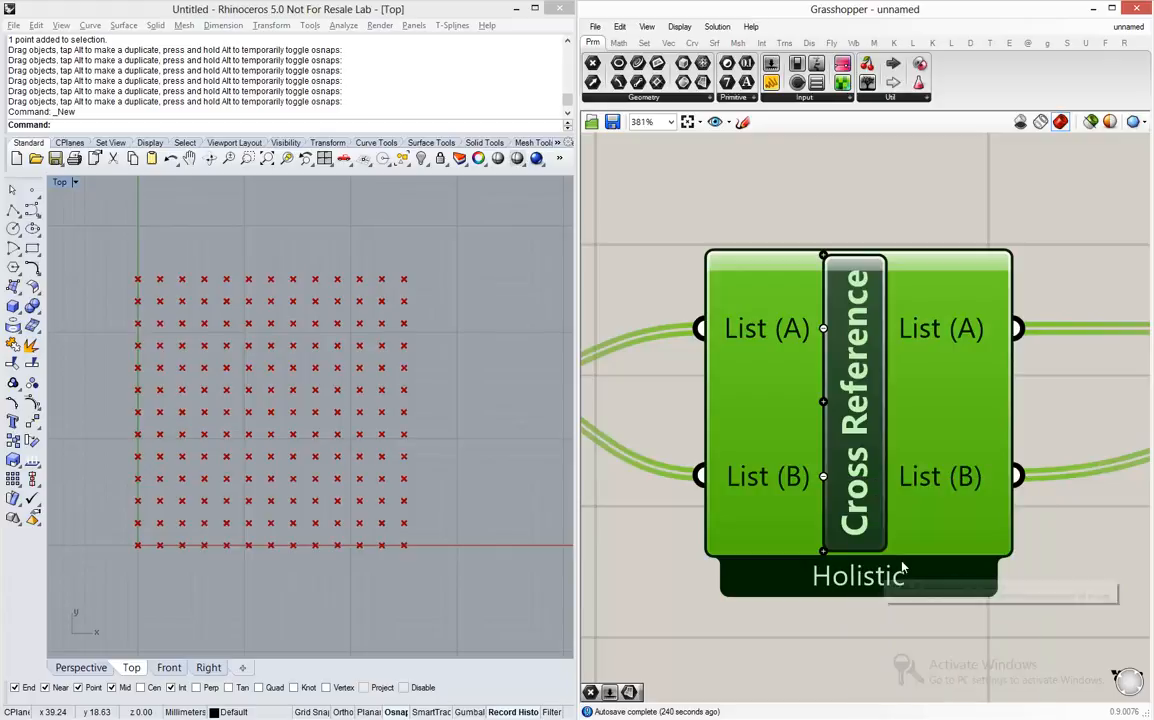
click(829, 628)
- Add the Circle component defined by base plane and radius, and place it beyond Construct Point
scroll(829, 628, down, 5)
scroll(806, 535, down, 2)
mouse_move(806, 537)
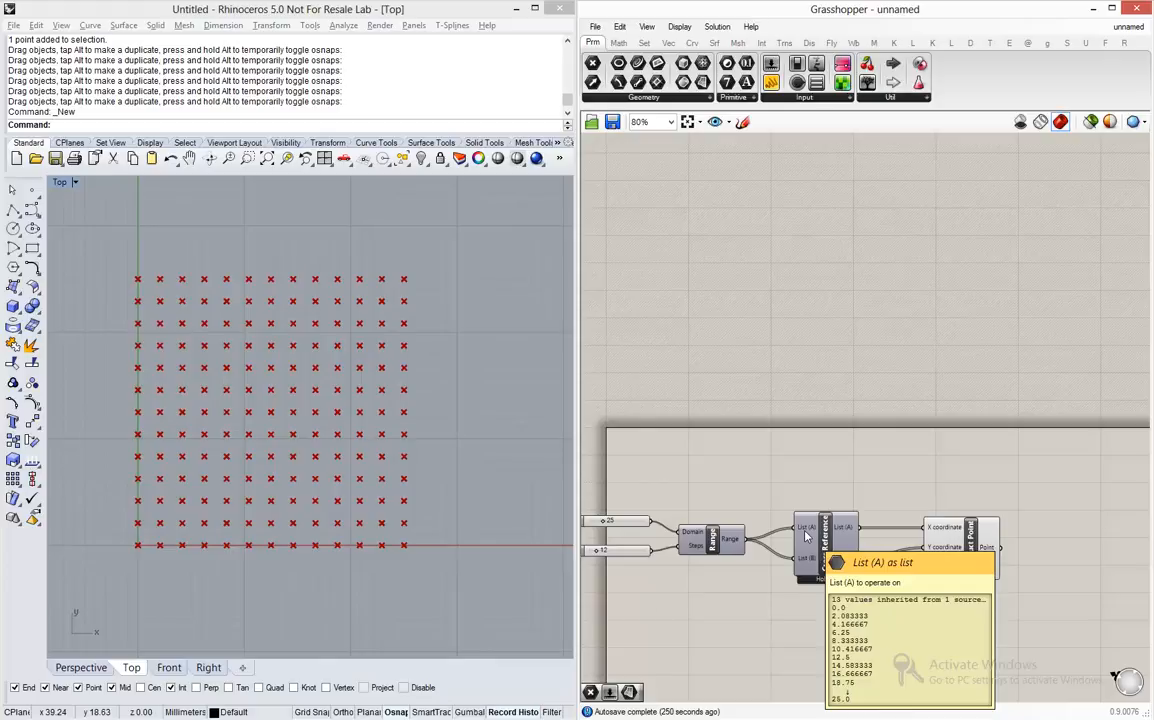
right_drag(968, 497, 734, 412)
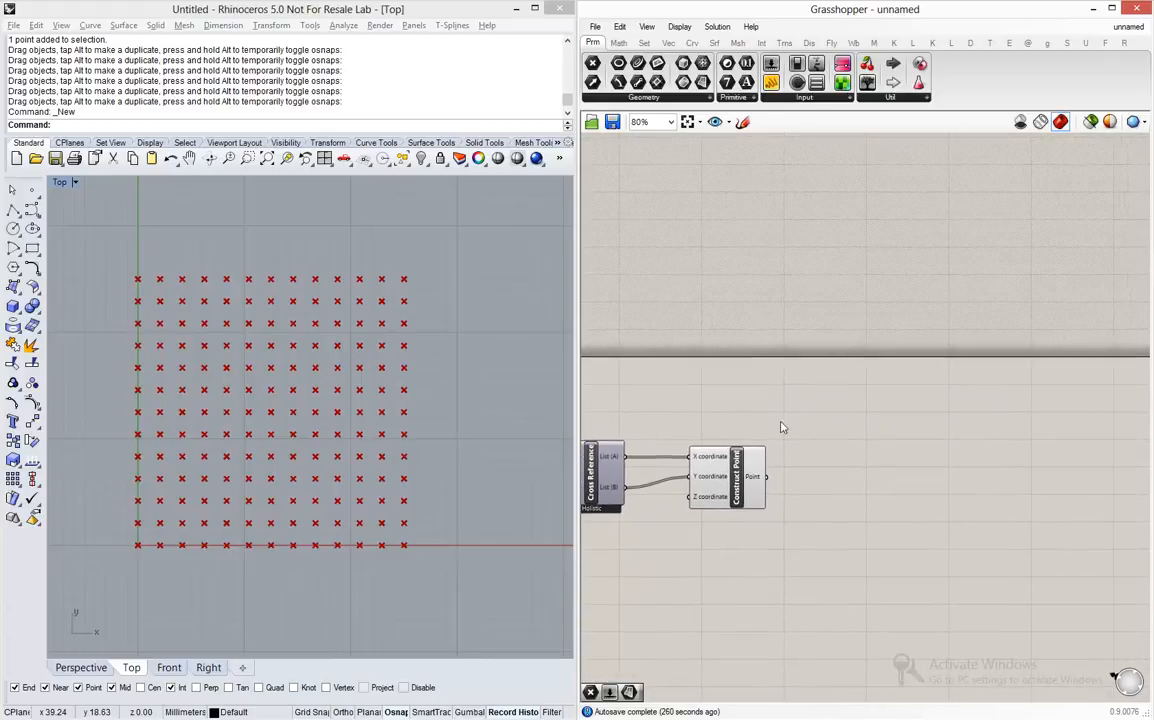
double_click(950, 462)
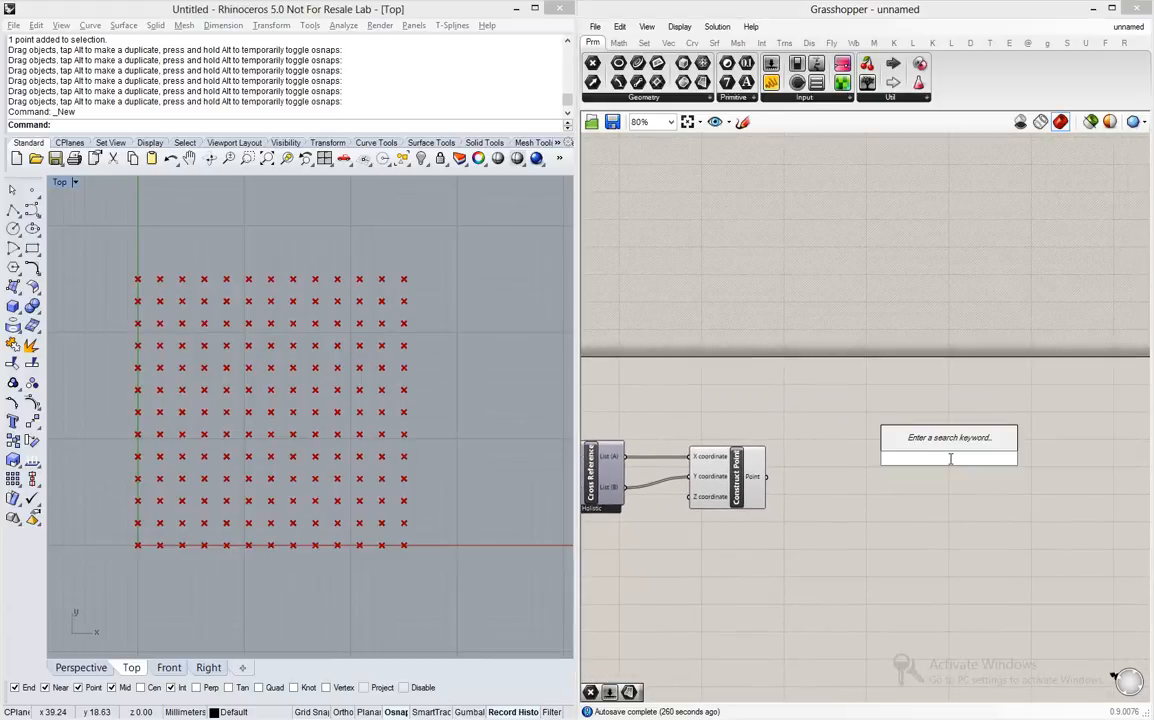
text(circ)
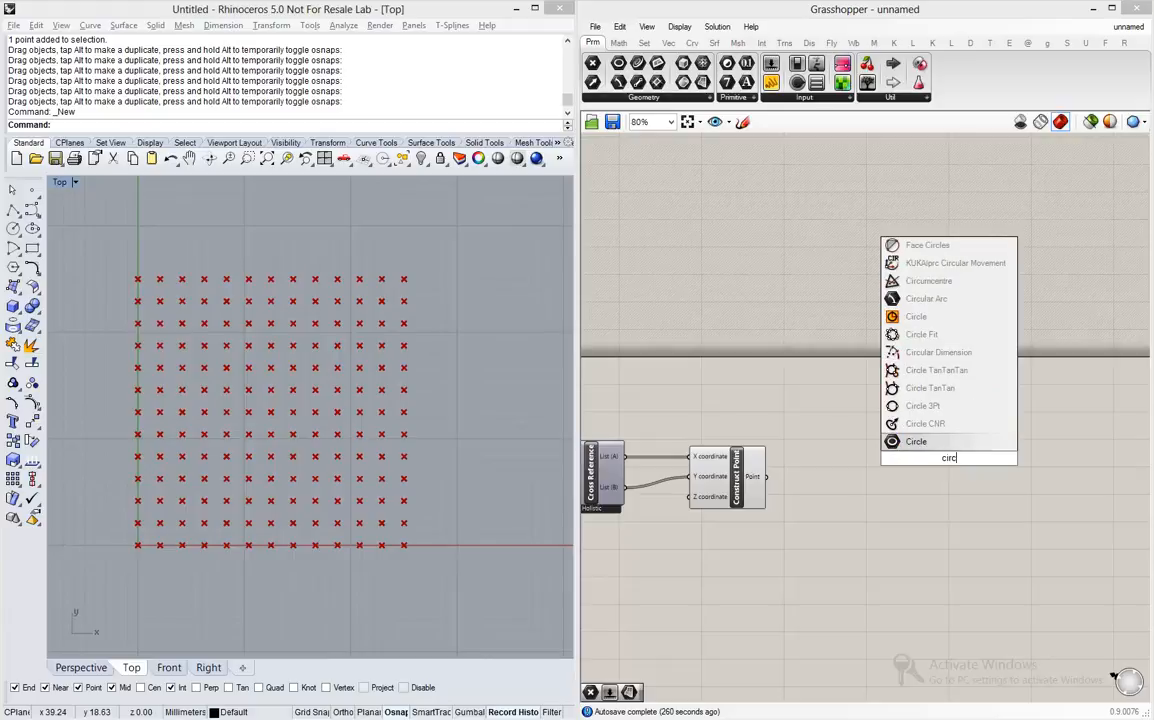
text(le)
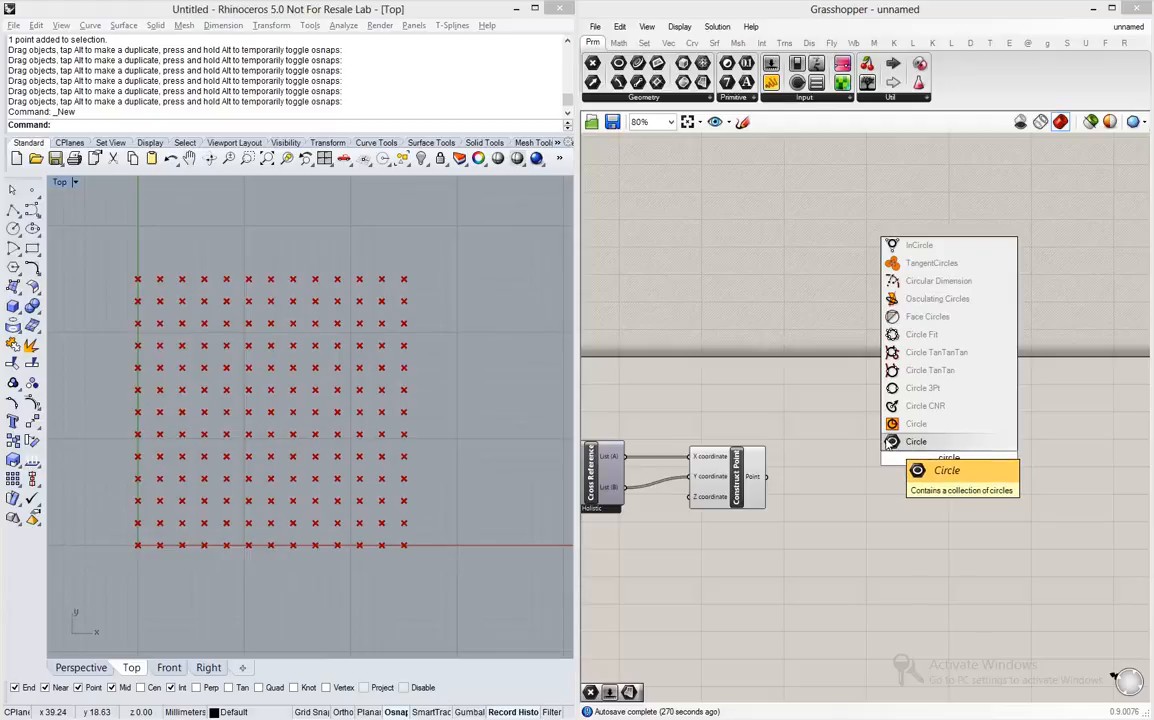
click(926, 432)
click(946, 460)
drag(946, 460, 941, 489)
click(405, 452)
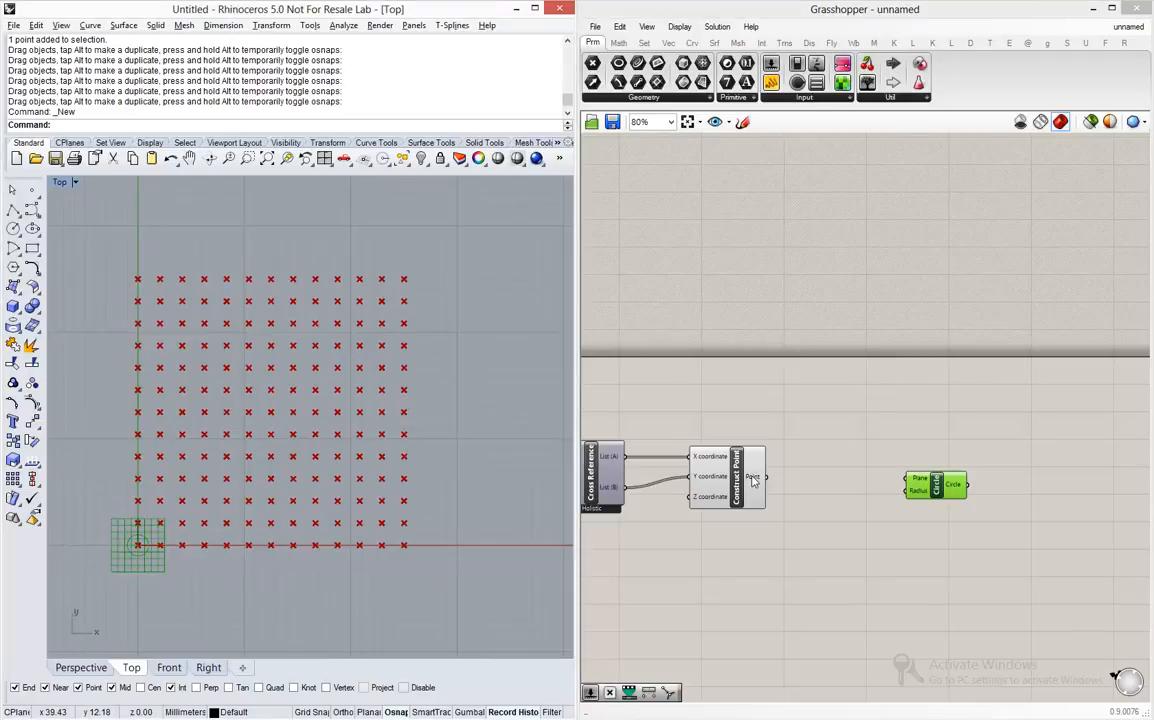
- Connect Construct Point's Point output to the Circle's Plane input and move Circle farther away to leave room between them
drag(765, 479, 911, 486)
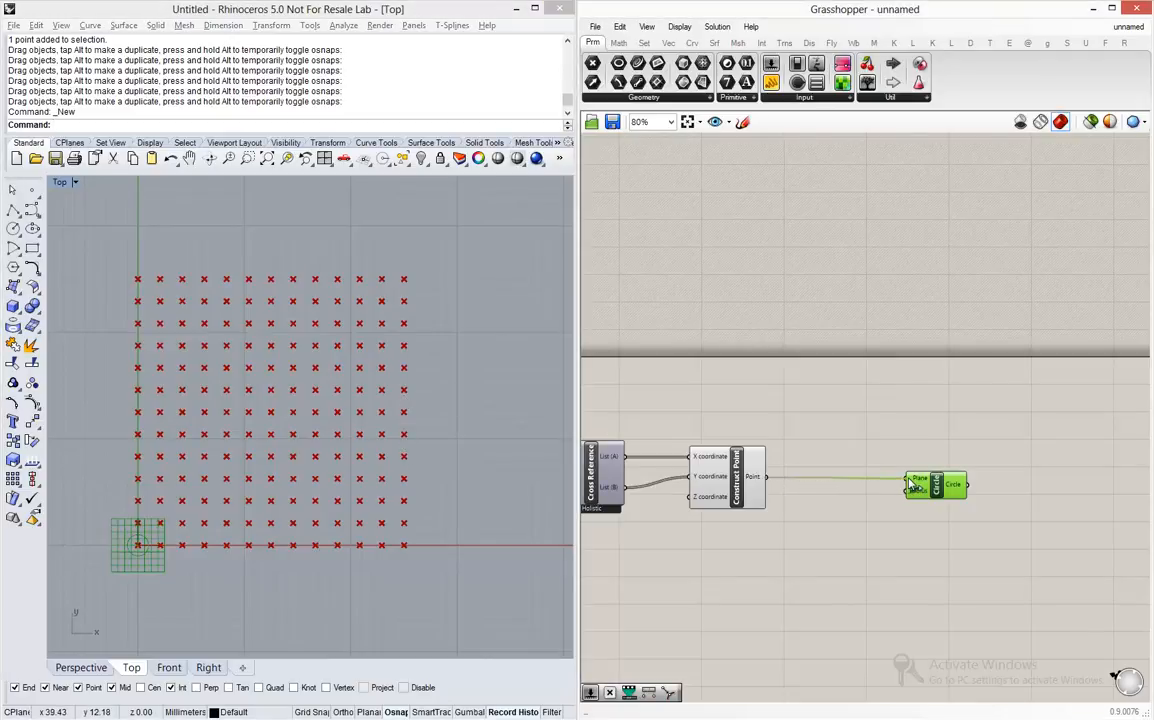
mouse_move(911, 486)
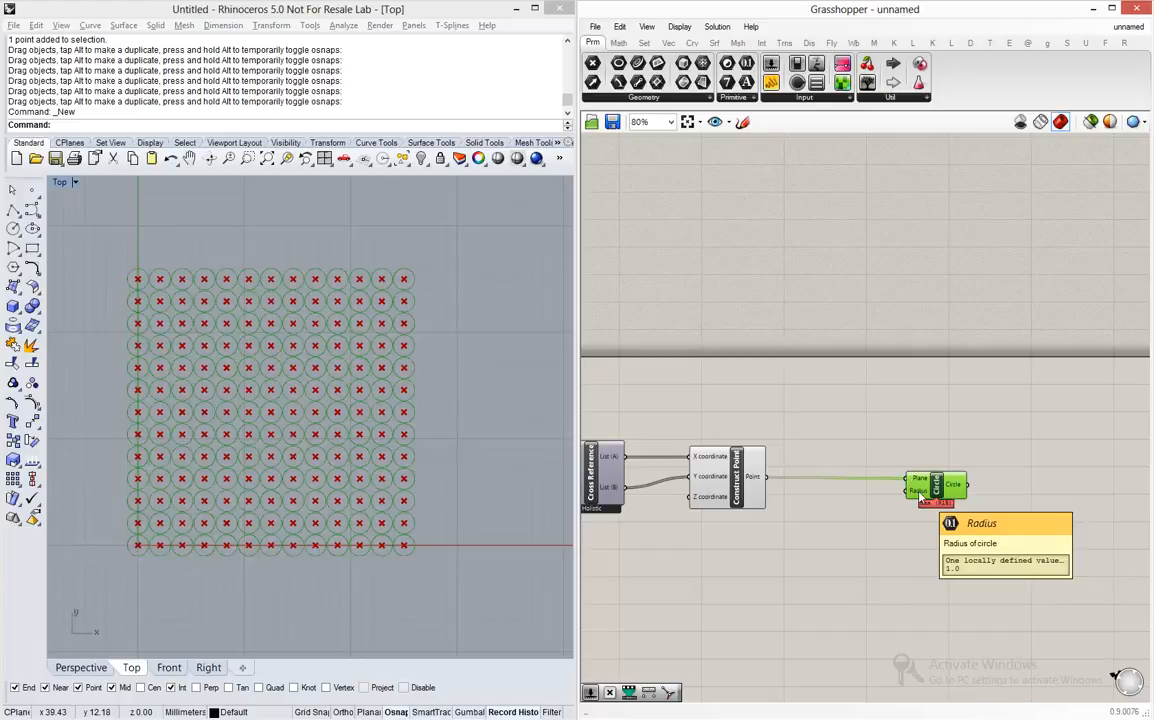
drag(941, 489, 994, 488)
- Switch to Rhino and place a single point object above the circle grid at about x 9, y 31 in the Top view
click(515, 424)
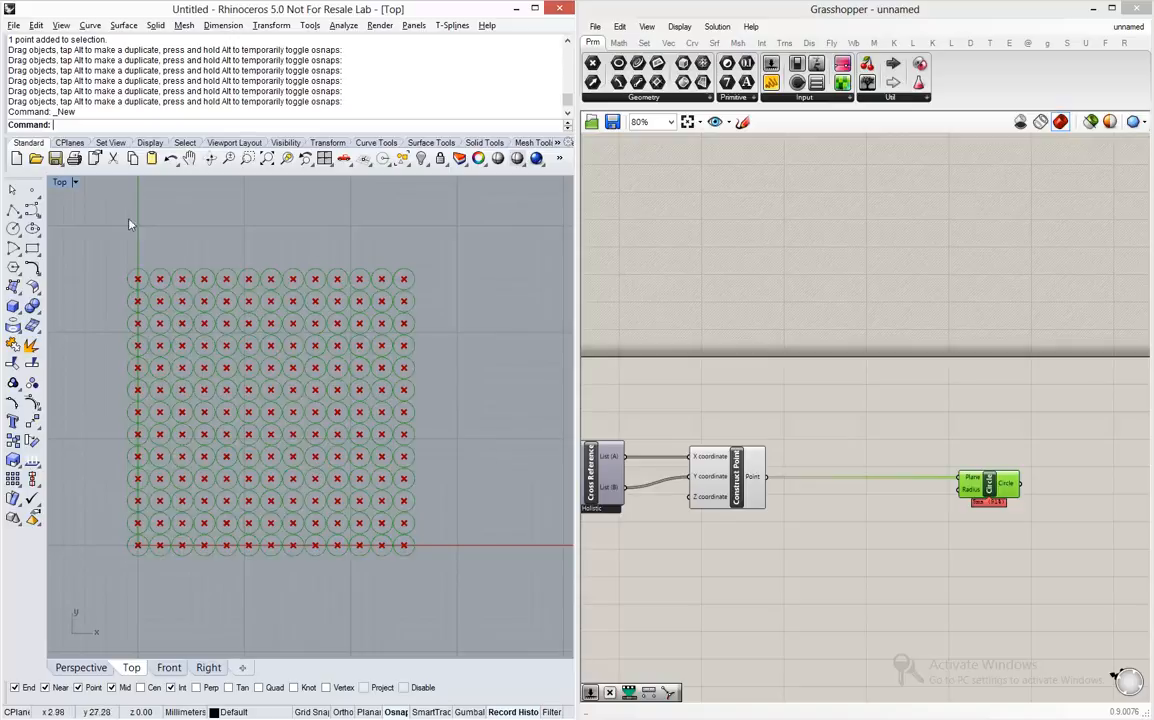
click(32, 190)
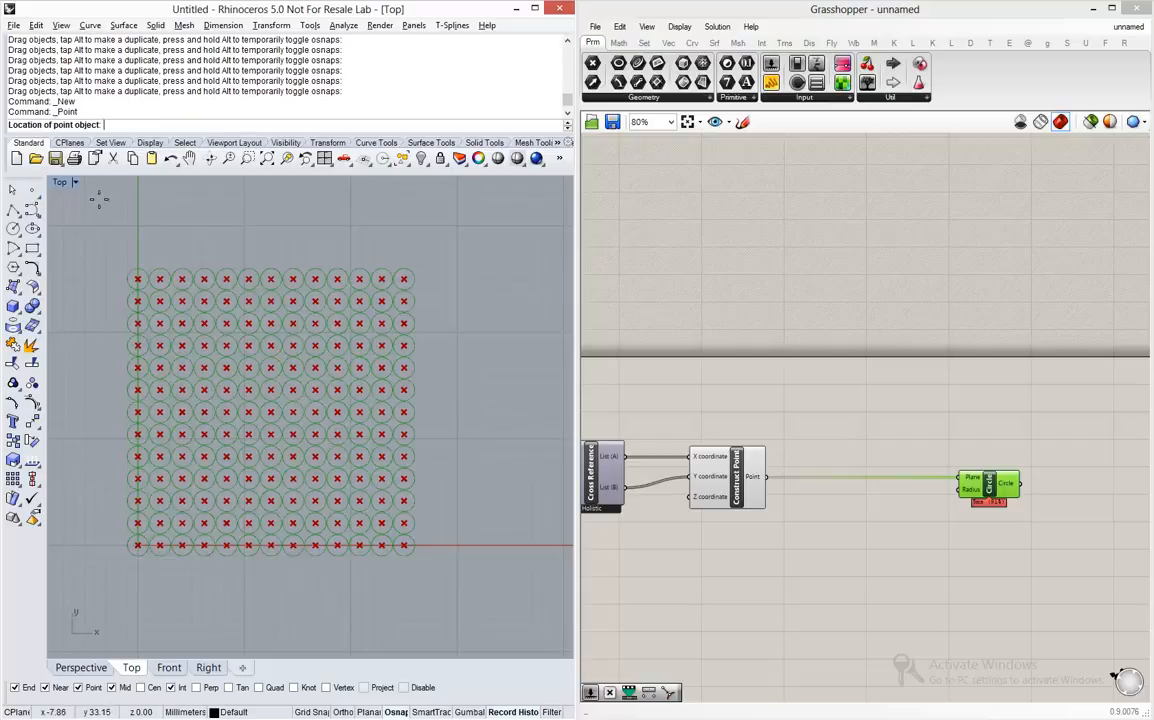
click(231, 219)
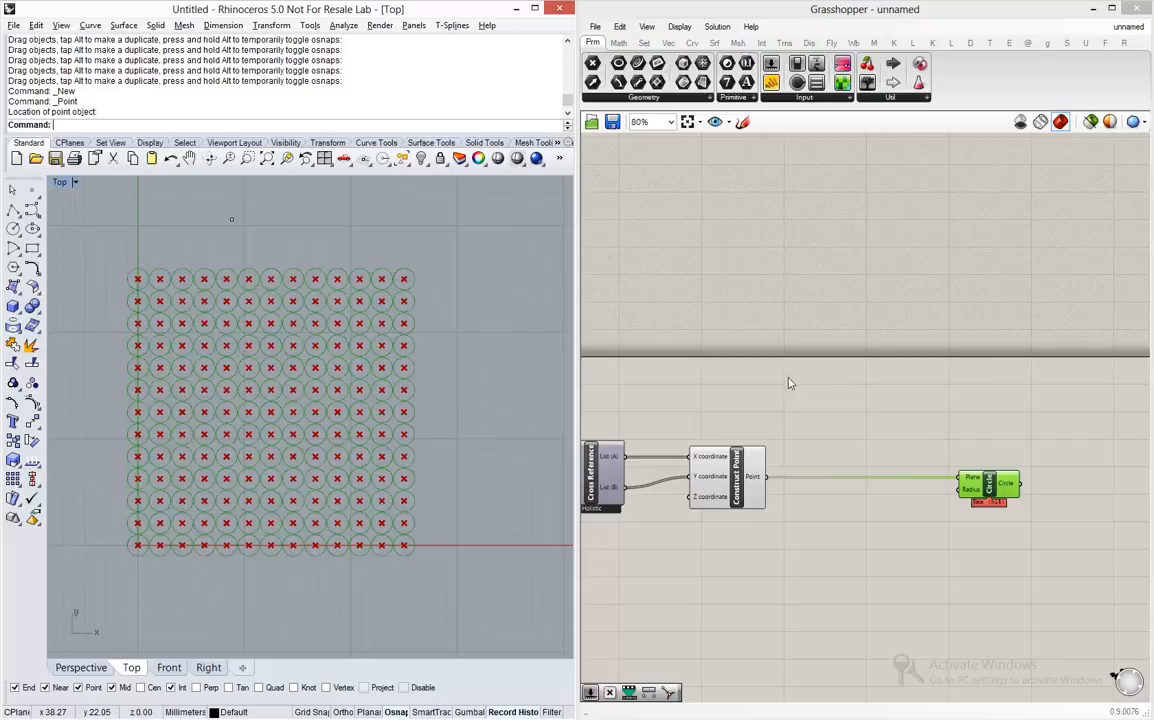
- Switch to Grasshopper and add a Point parameter above the Construct Point component
click(753, 378)
double_click(753, 378)
text(point)
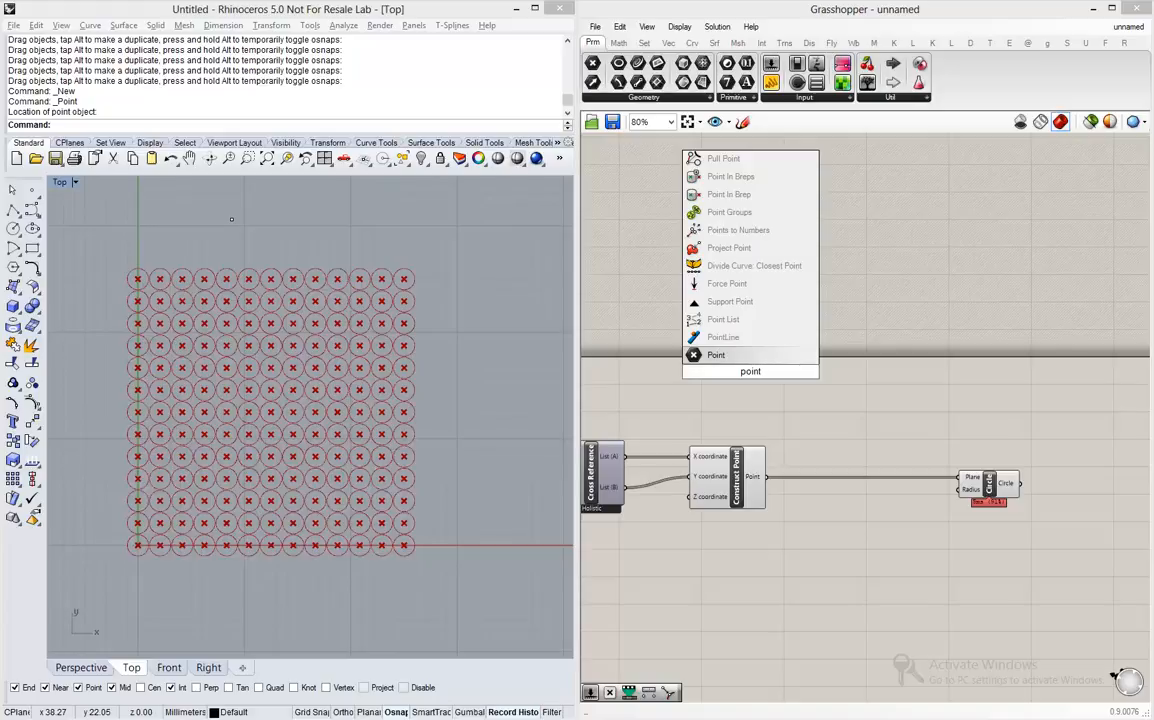
click(722, 356)
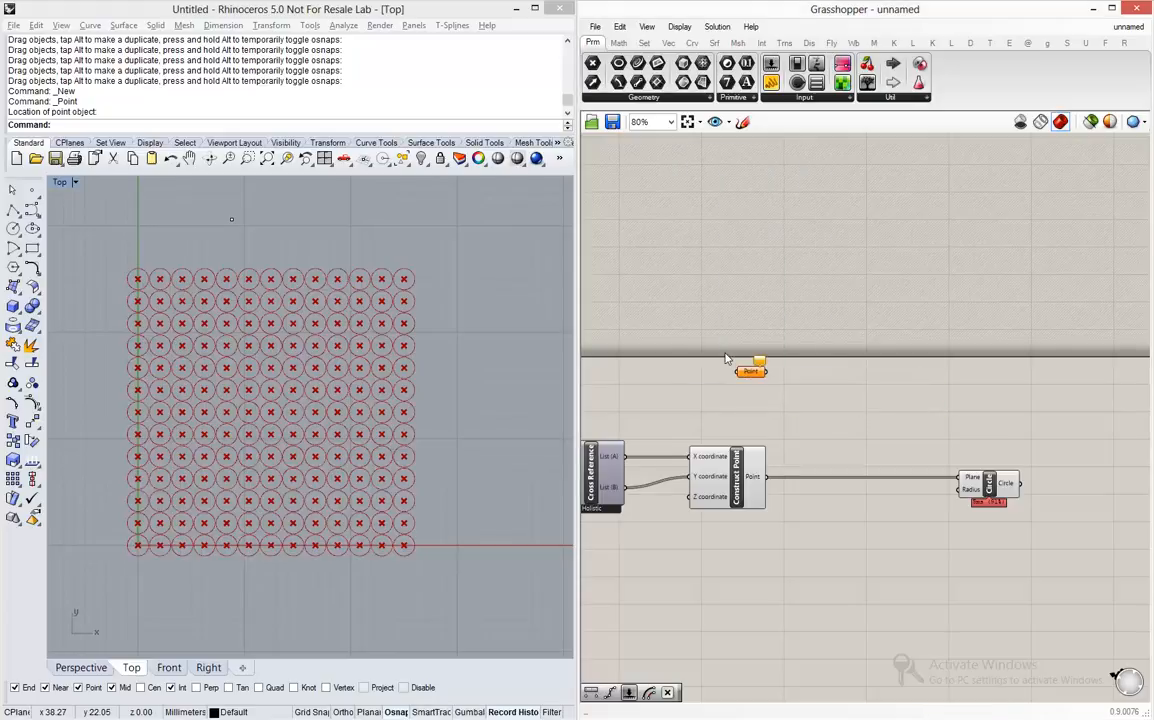
- Set the Point parameter to reference the single Rhino point above the circle grid
scroll(728, 360, up, 5)
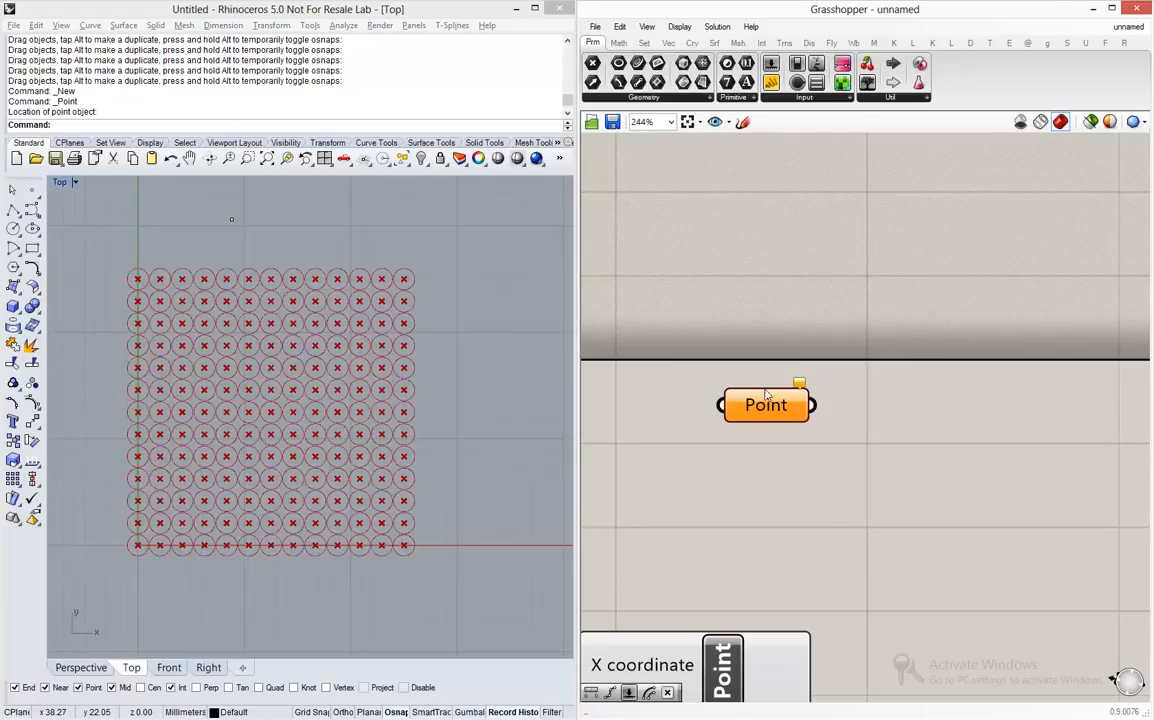
right_click(768, 400)
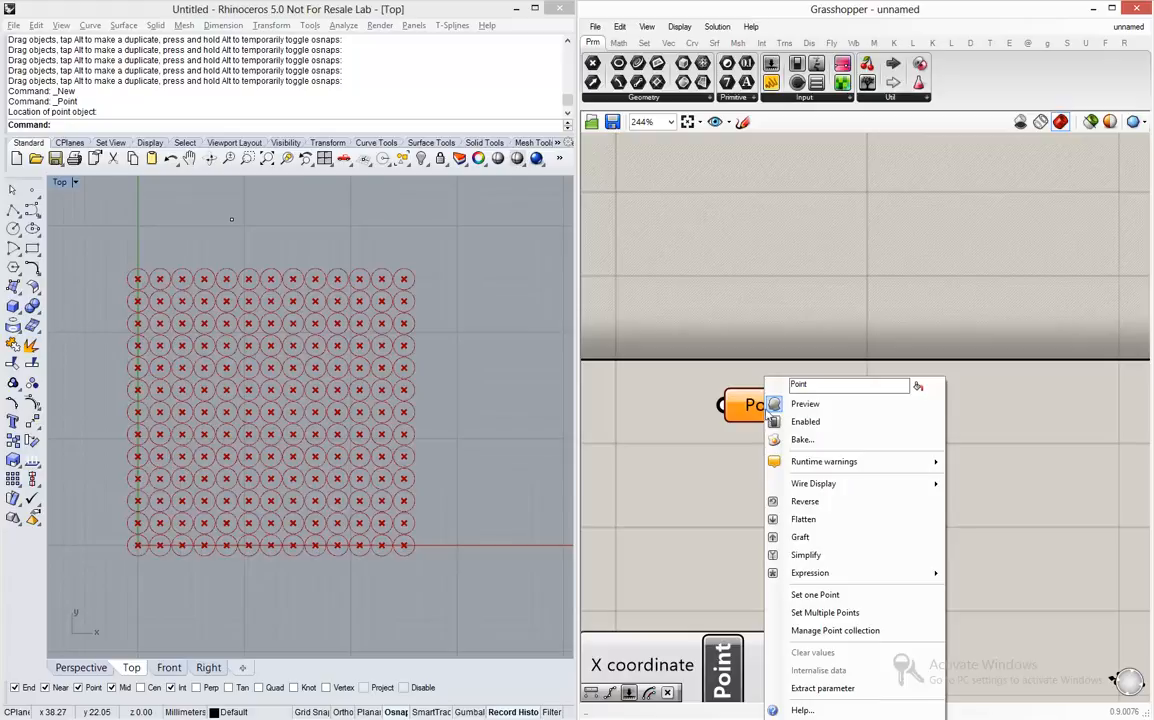
click(848, 595)
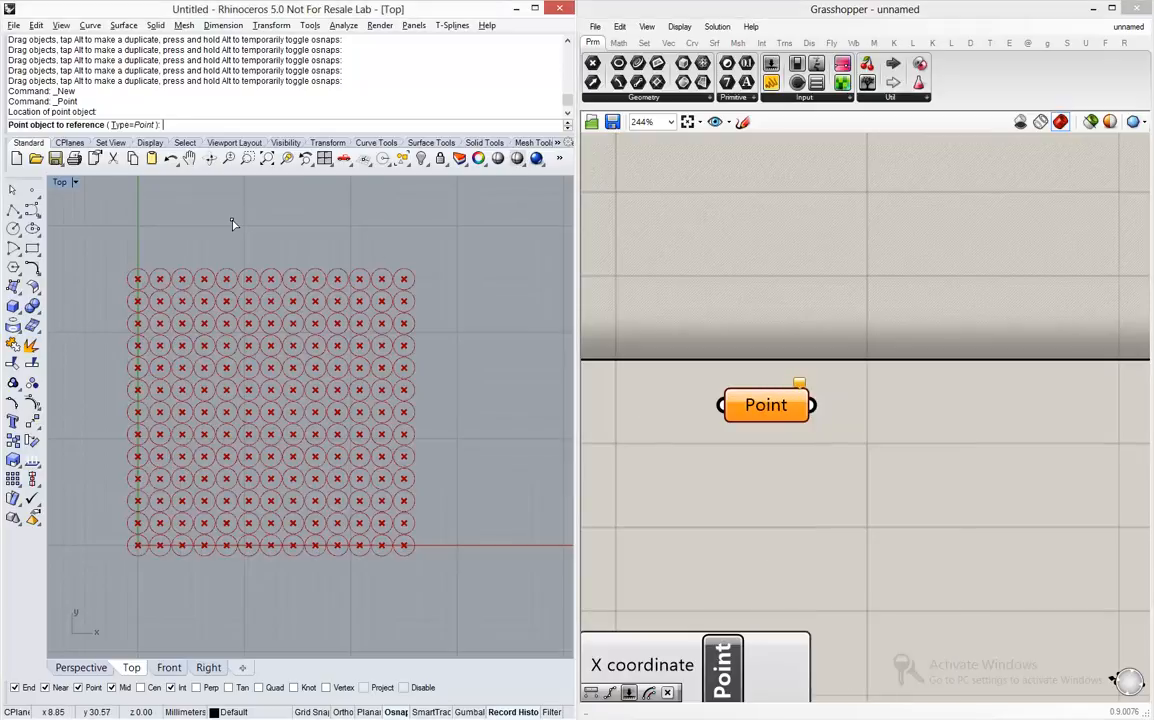
click(231, 220)
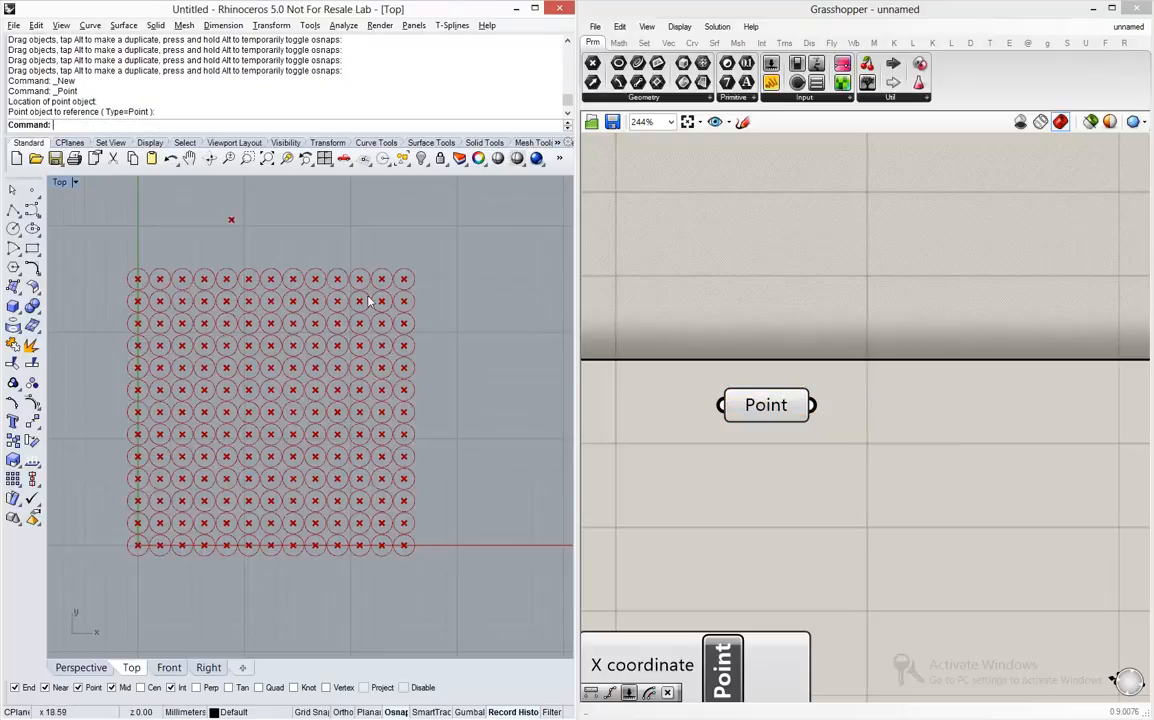
- Add a Distance component between the Point parameter and the Construct Point component
scroll(660, 330, down, 5)
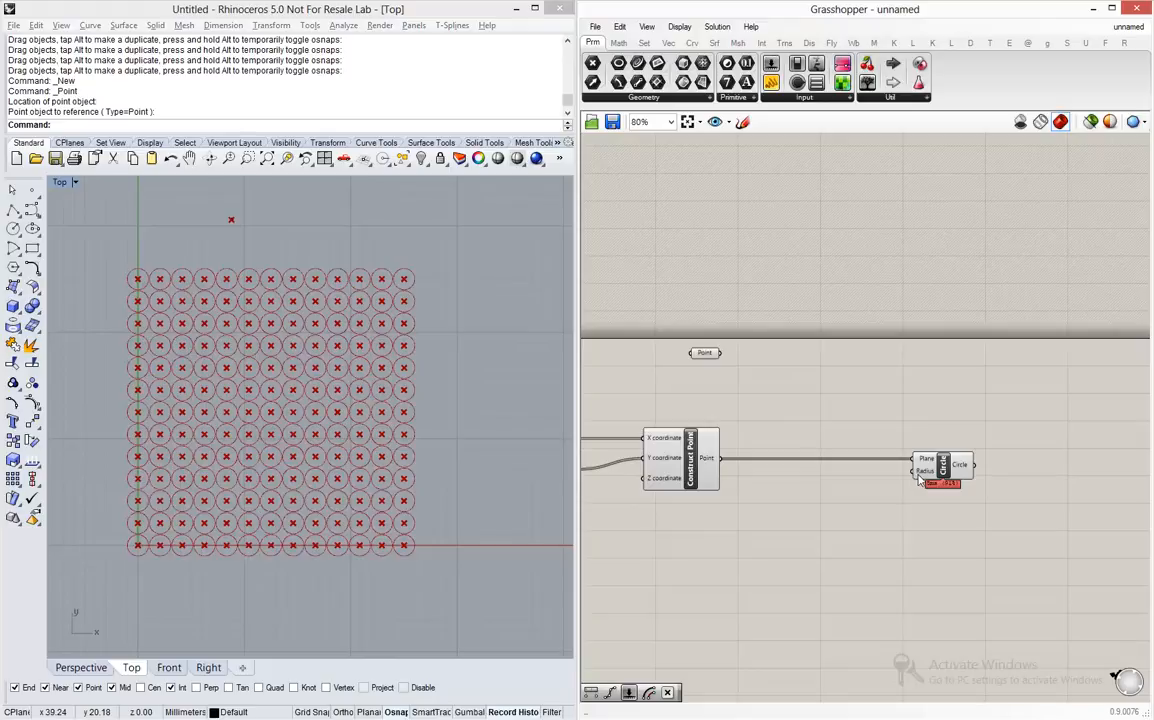
click(703, 461)
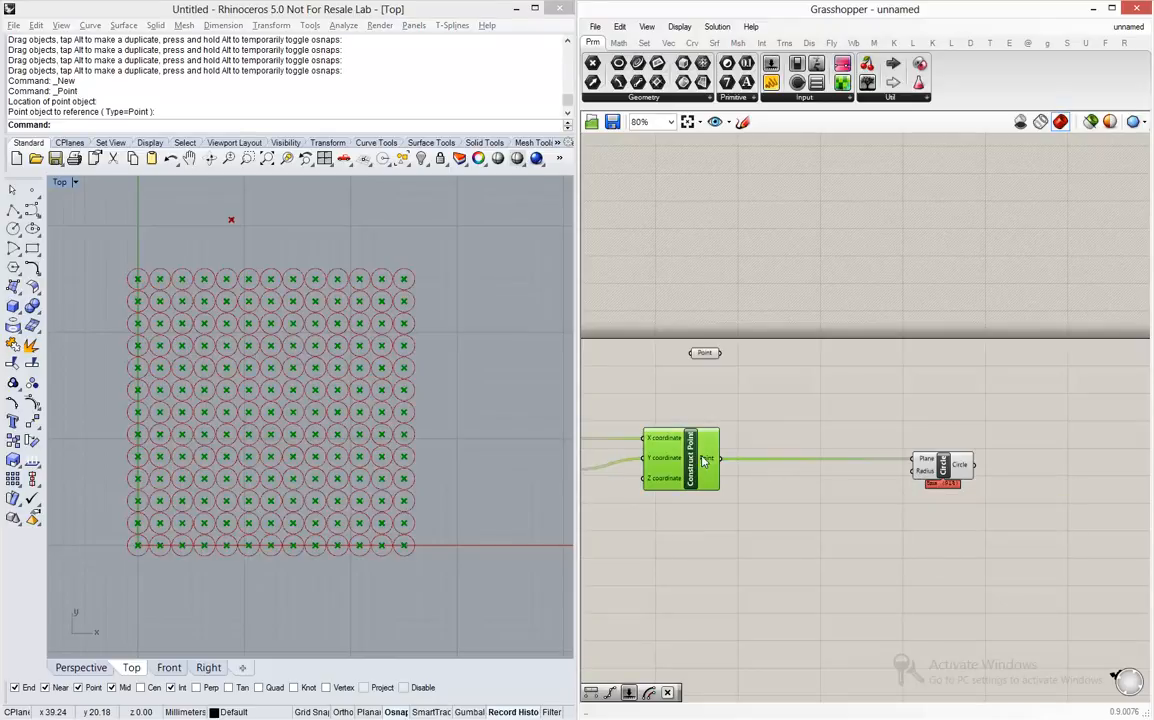
click(706, 354)
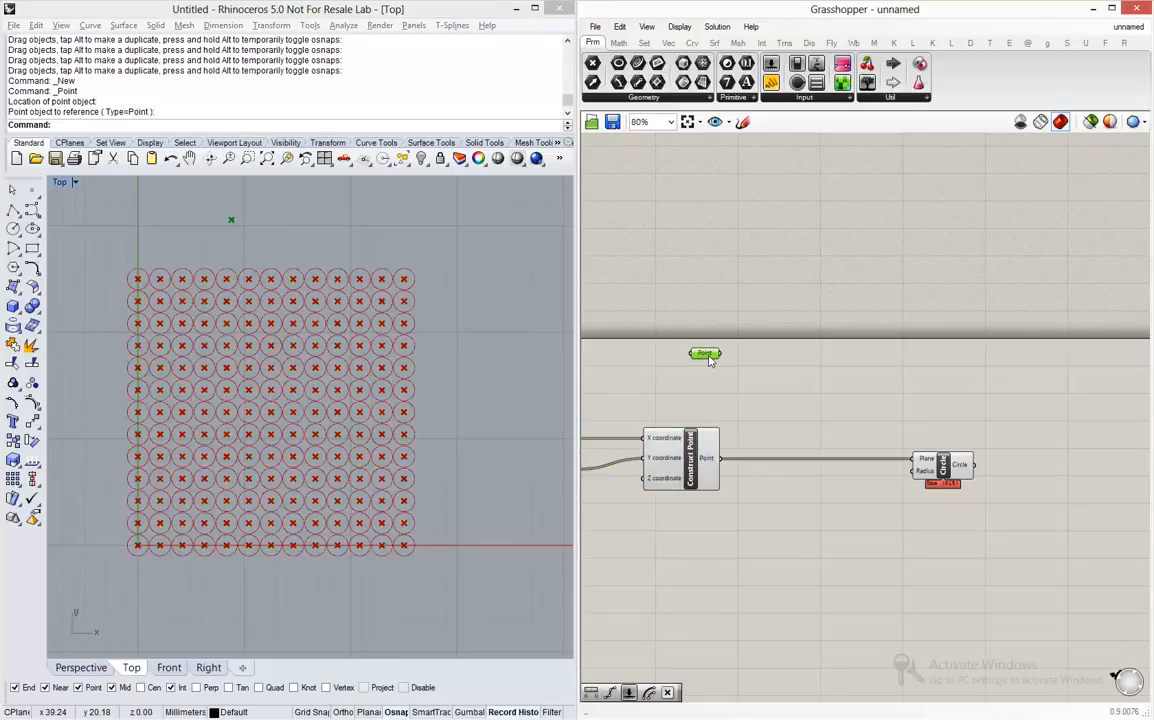
click(750, 385)
double_click(781, 397)
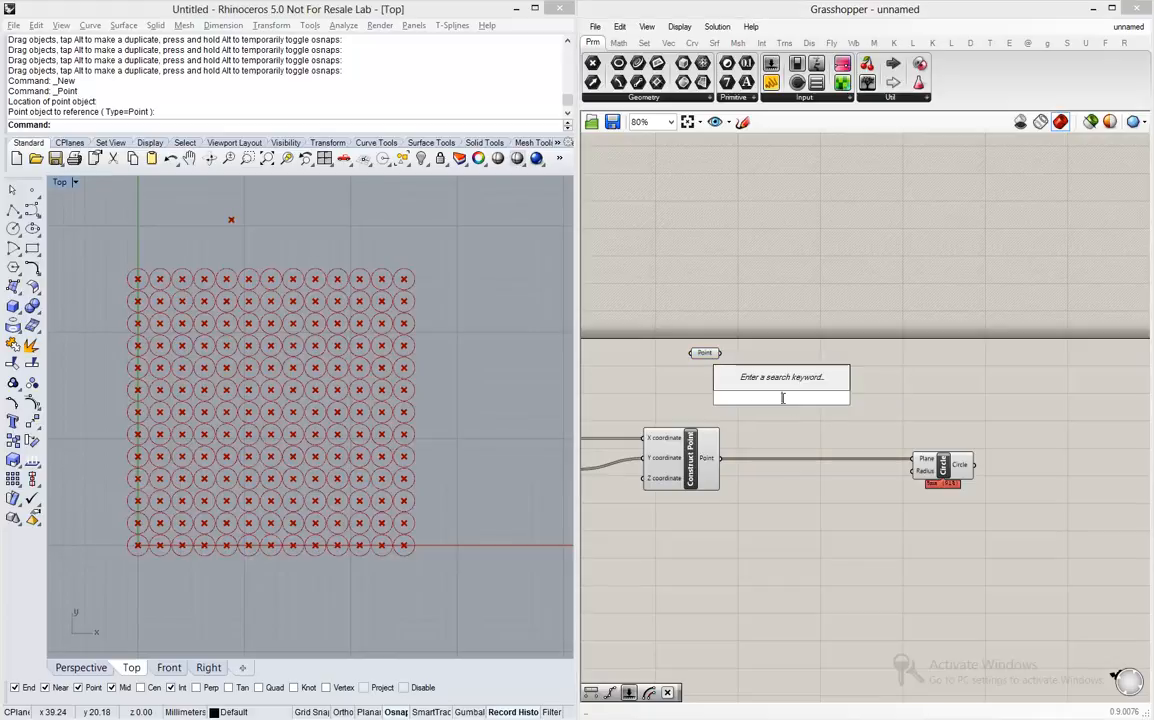
text(distance)
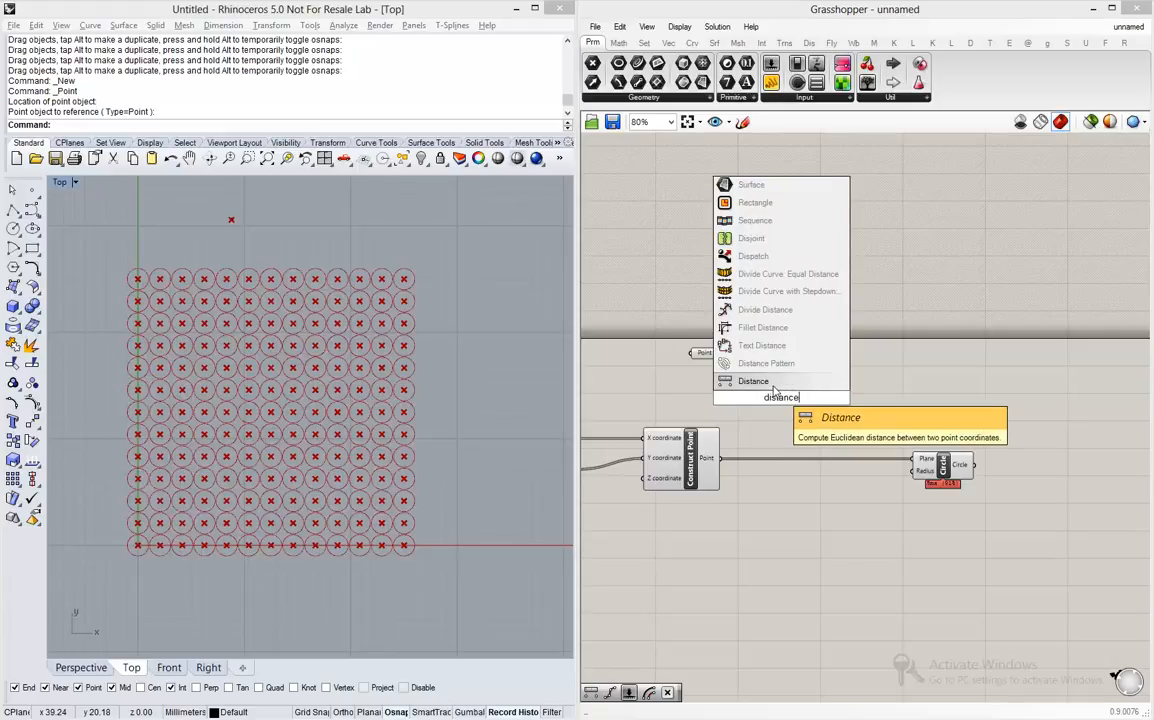
key(Return)
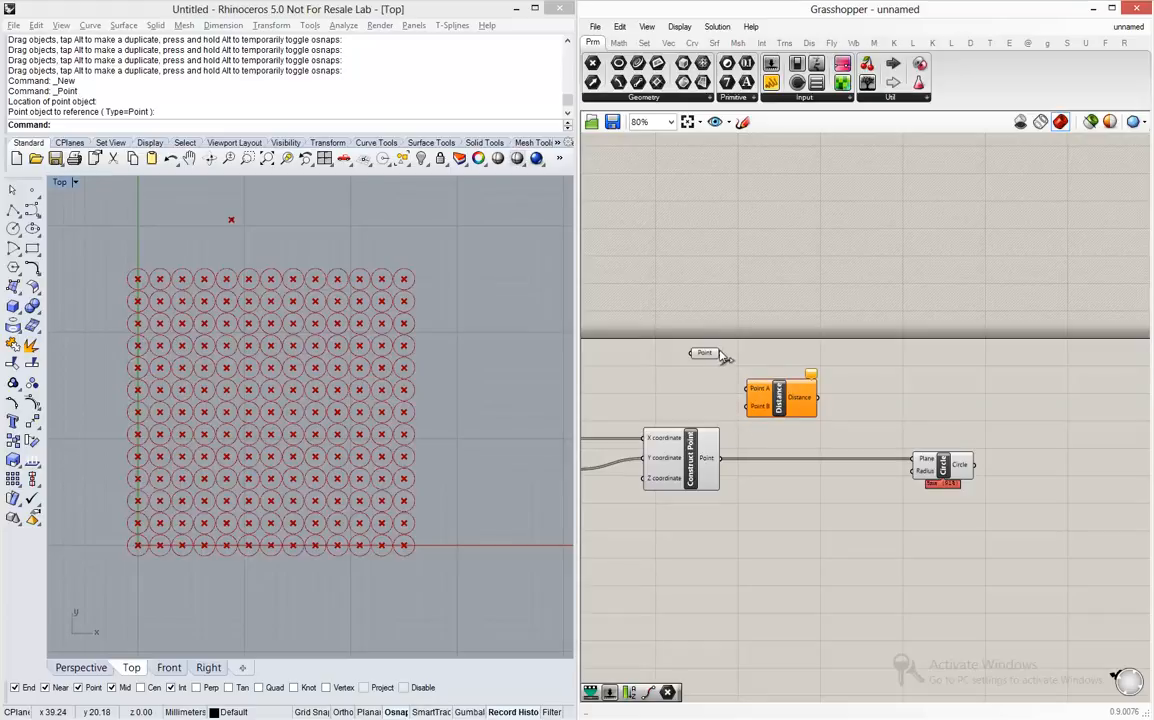
- Connect the Point parameter to Distance's Point A input and Construct Point's Point output to its Point B input
mouse_move(721, 353)
mouse_down()
mouse_move(748, 388)
mouse_move(701, 349)
mouse_up()
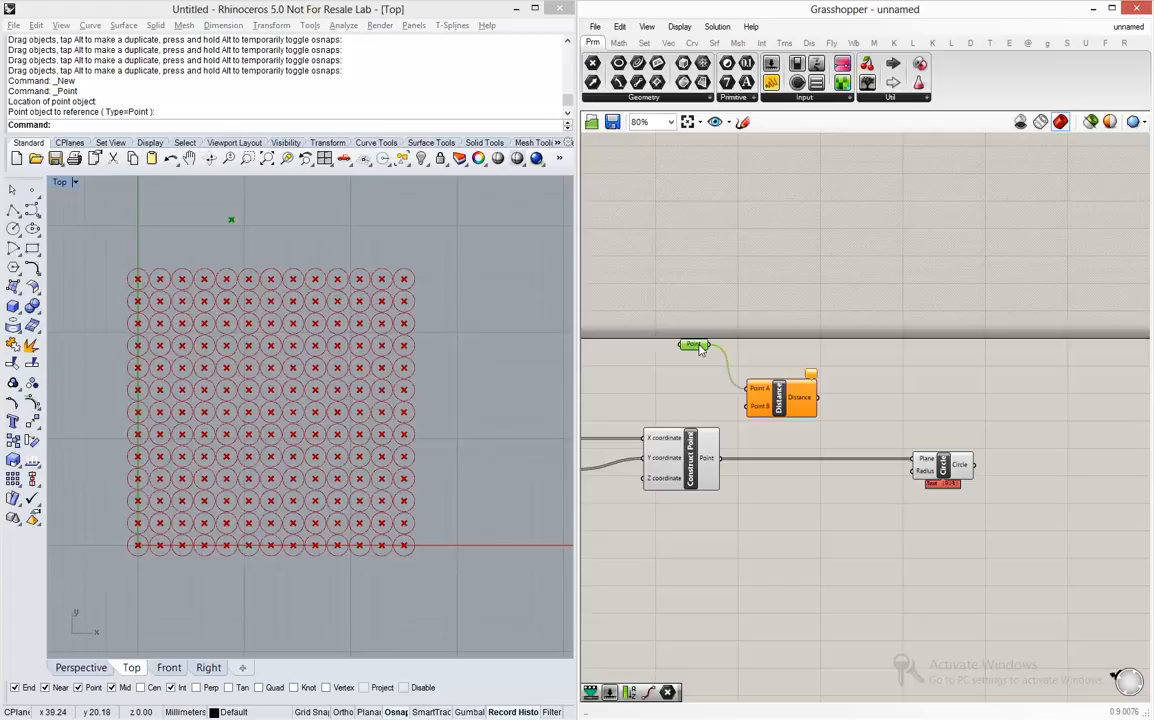
click(722, 461)
drag(722, 460, 747, 413)
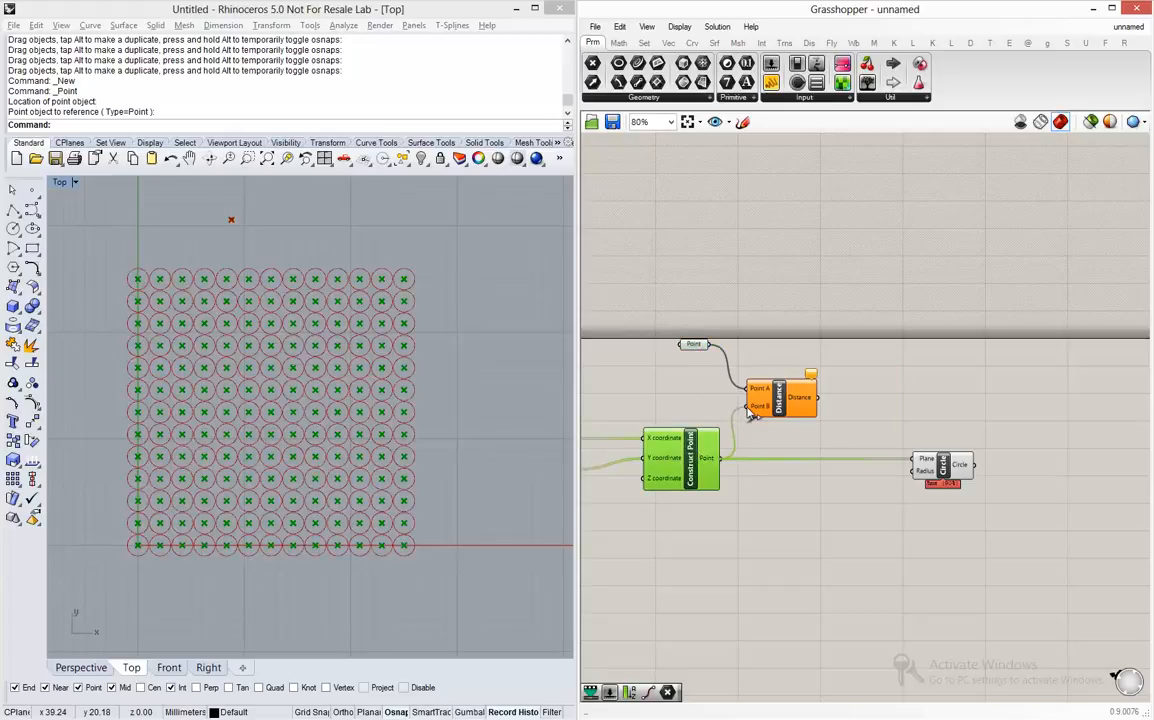
click(762, 435)
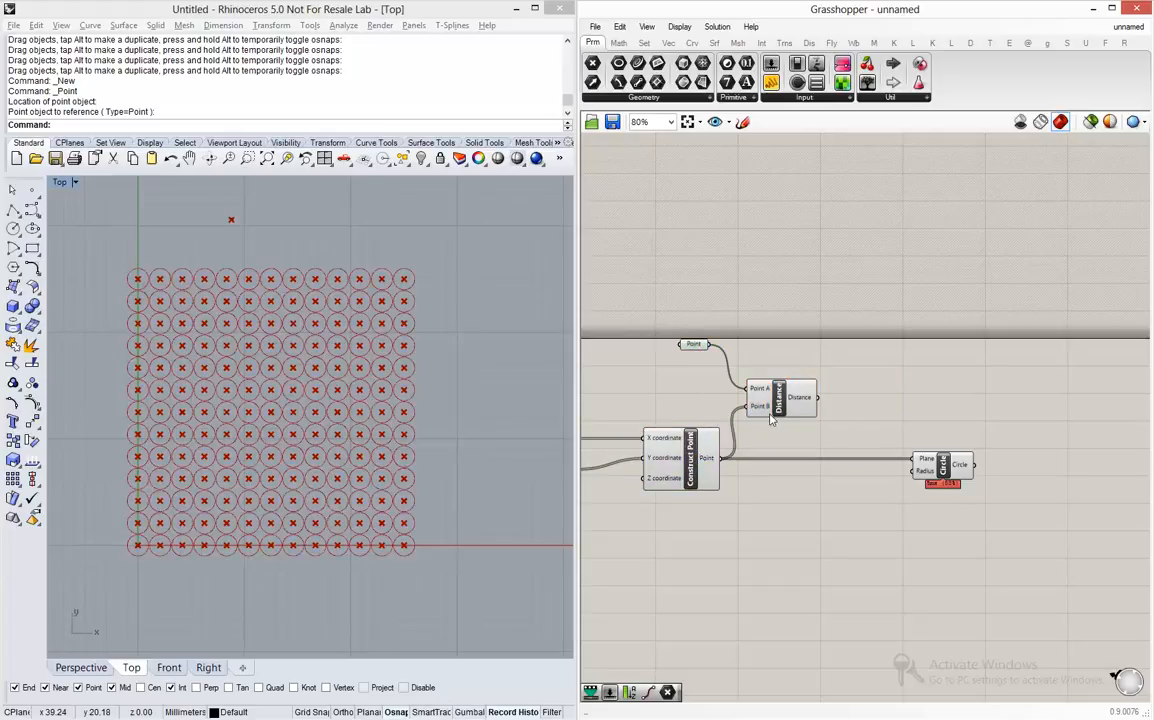
- Connect the Distance output to the Circle component's Radius input so that it drives the circle radii
mouse_move(799, 408)
drag(817, 398, 919, 474)
mouse_move(921, 477)
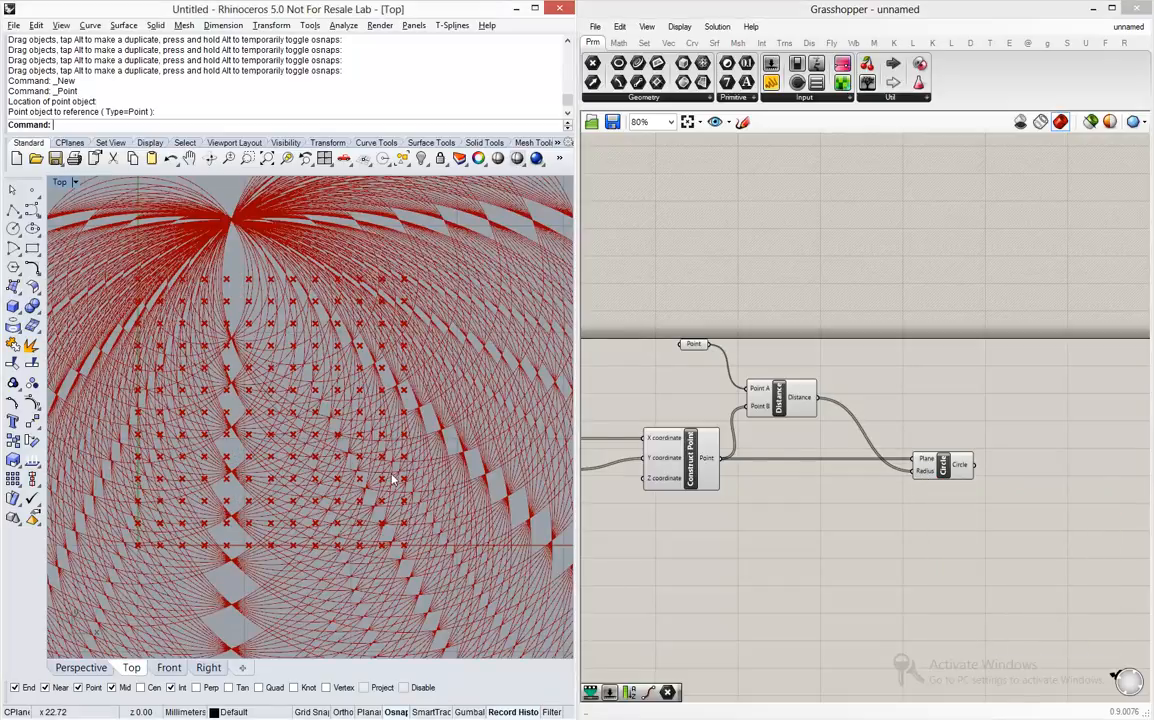
- Switch to Rhino and move the attractor point to the grid's upper-right corner area, then back above the grid at about x 10, y 38
scroll(387, 478, down, 3)
scroll(373, 438, up, 2)
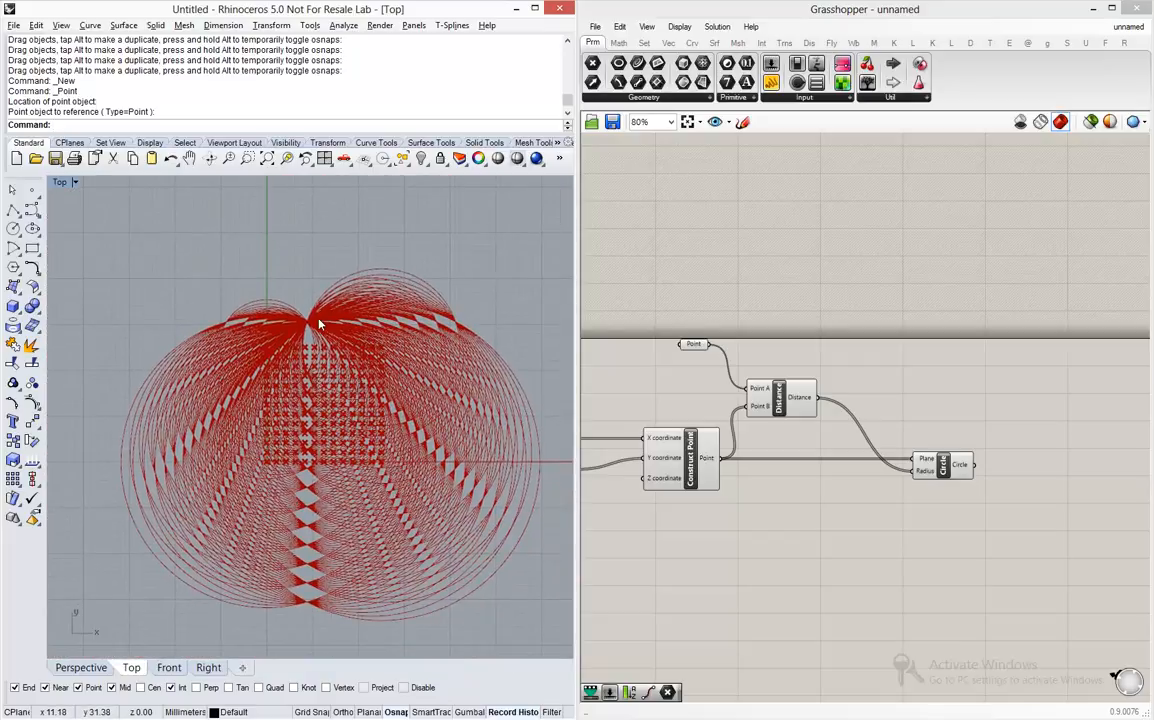
scroll(320, 325, up, 2)
scroll(300, 370, up, 4)
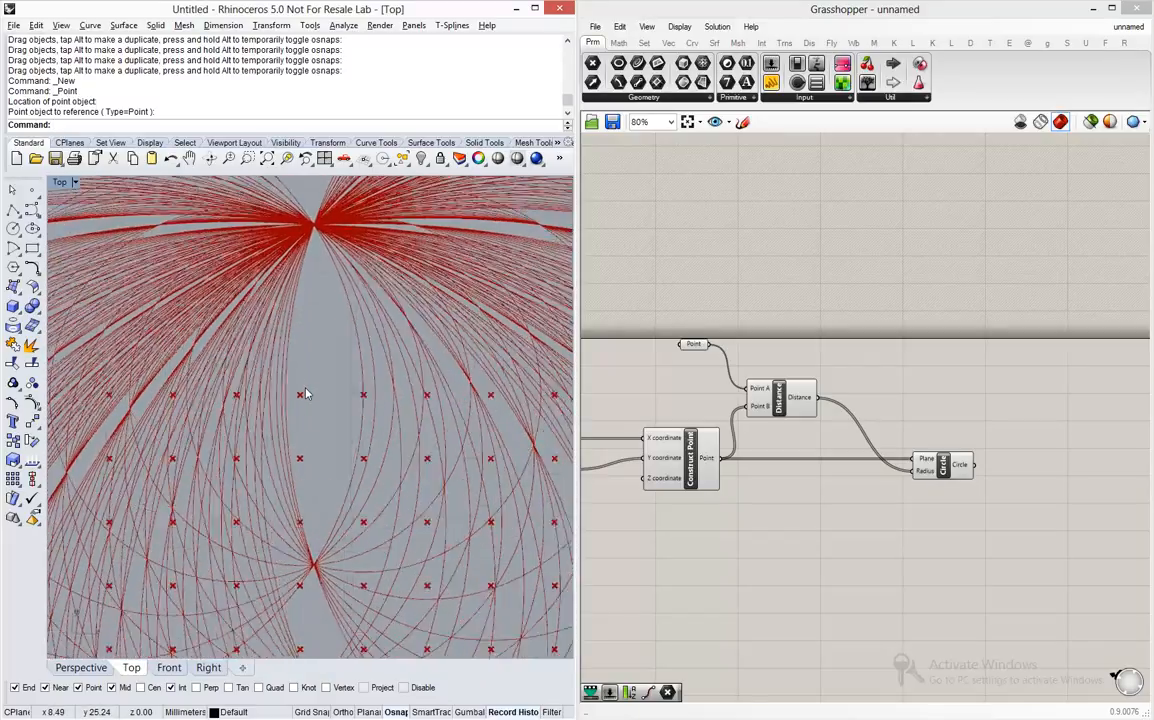
scroll(298, 400, down, 4)
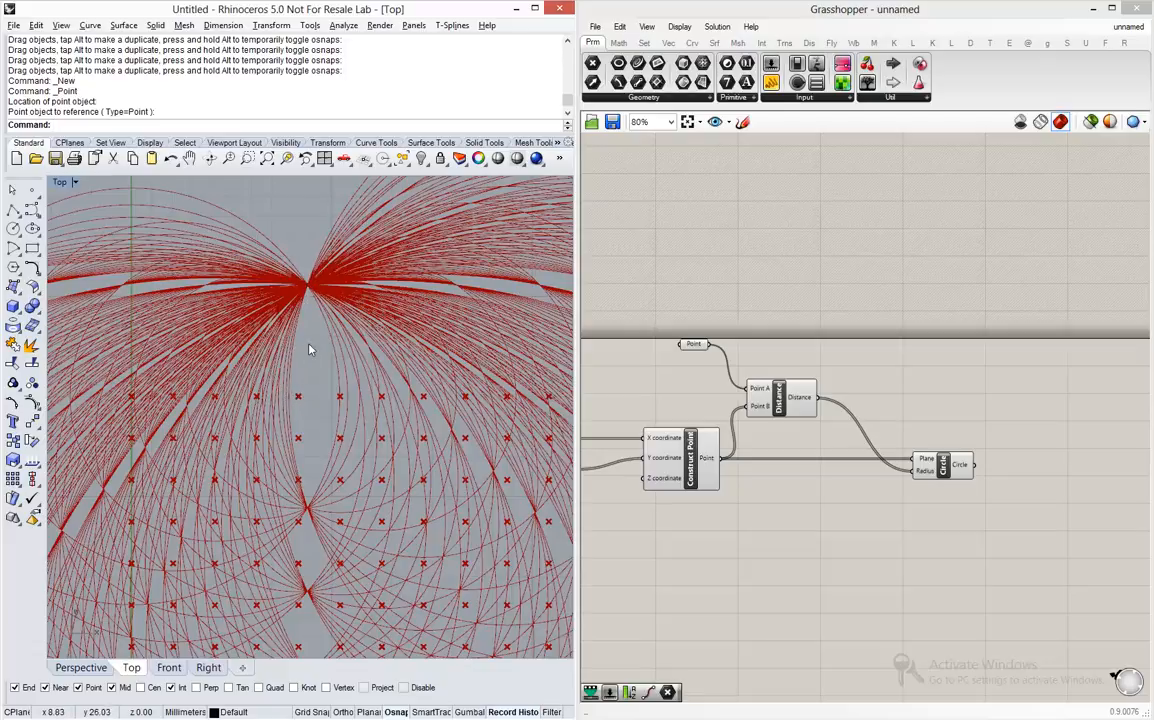
click(308, 287)
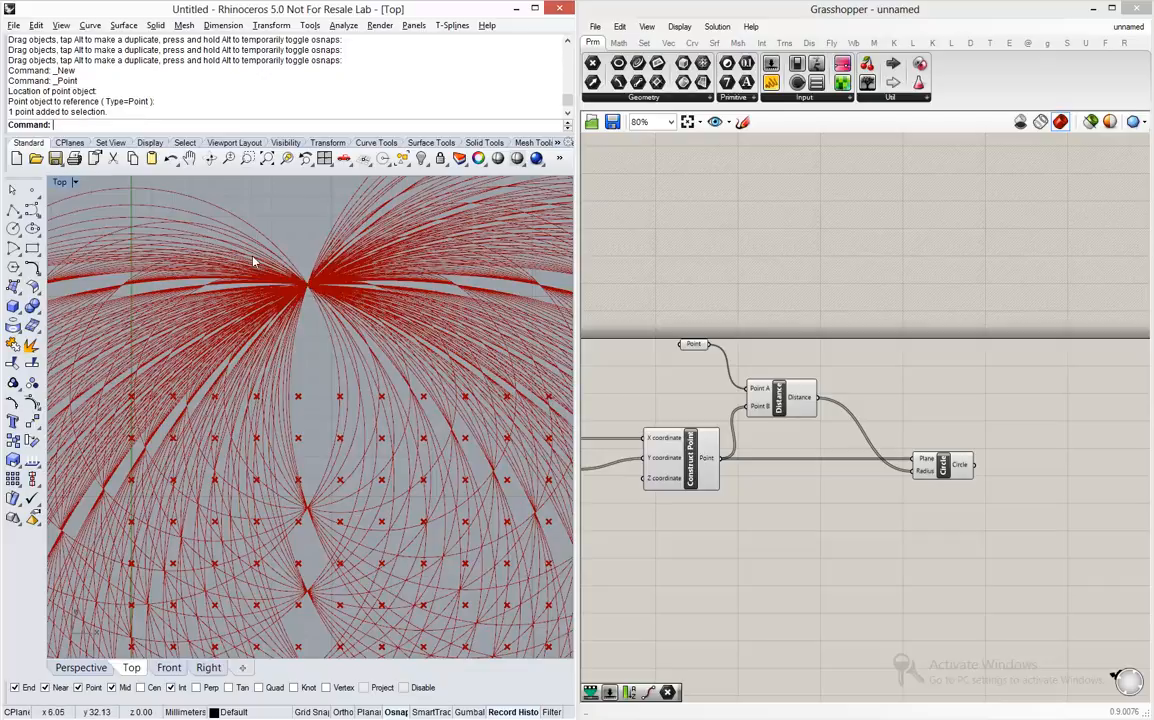
scroll(257, 258, down, 5)
scroll(257, 258, up, 3)
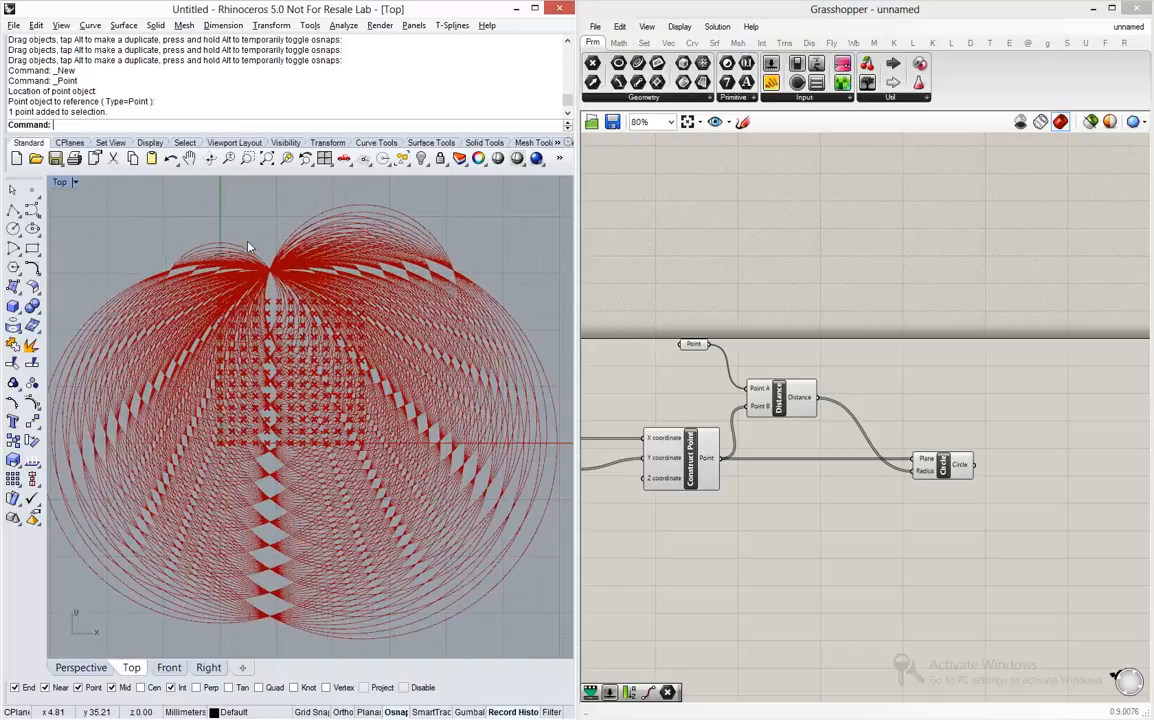
click(259, 256)
drag(269, 271, 370, 258)
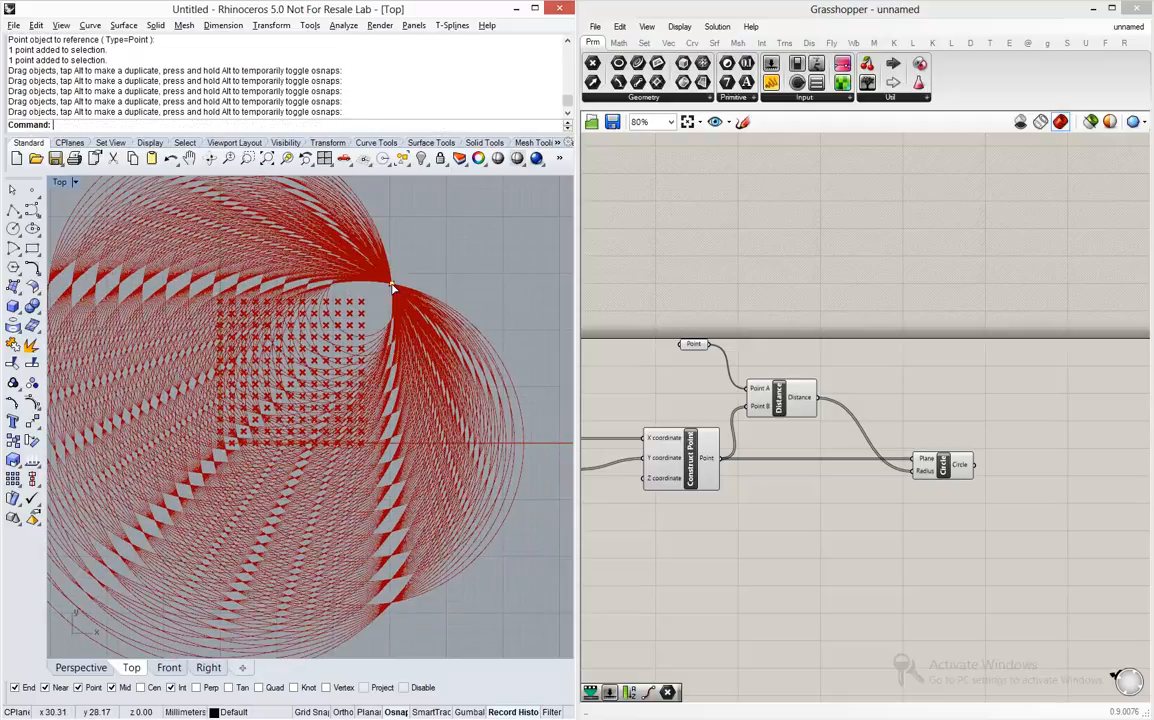
drag(392, 288, 280, 227)
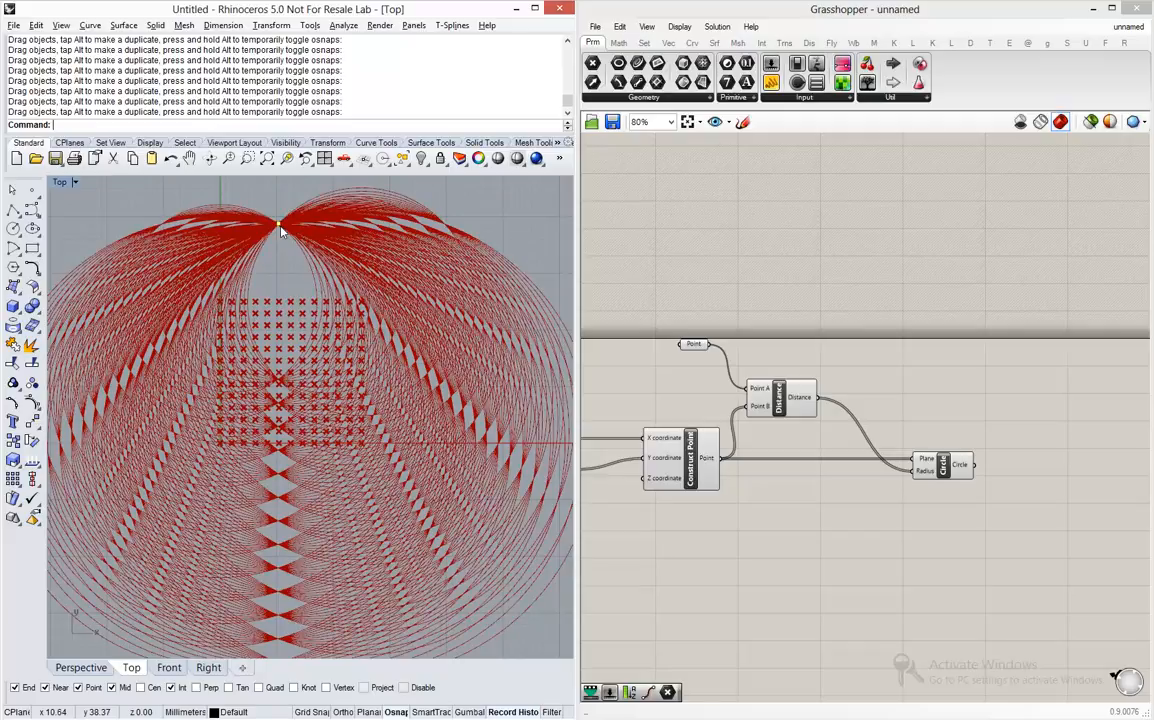
- Switch to Grasshopper, group the two sliders with Range, Cross Reference and Construct Point, and name the group
scroll(910, 325, down, 5)
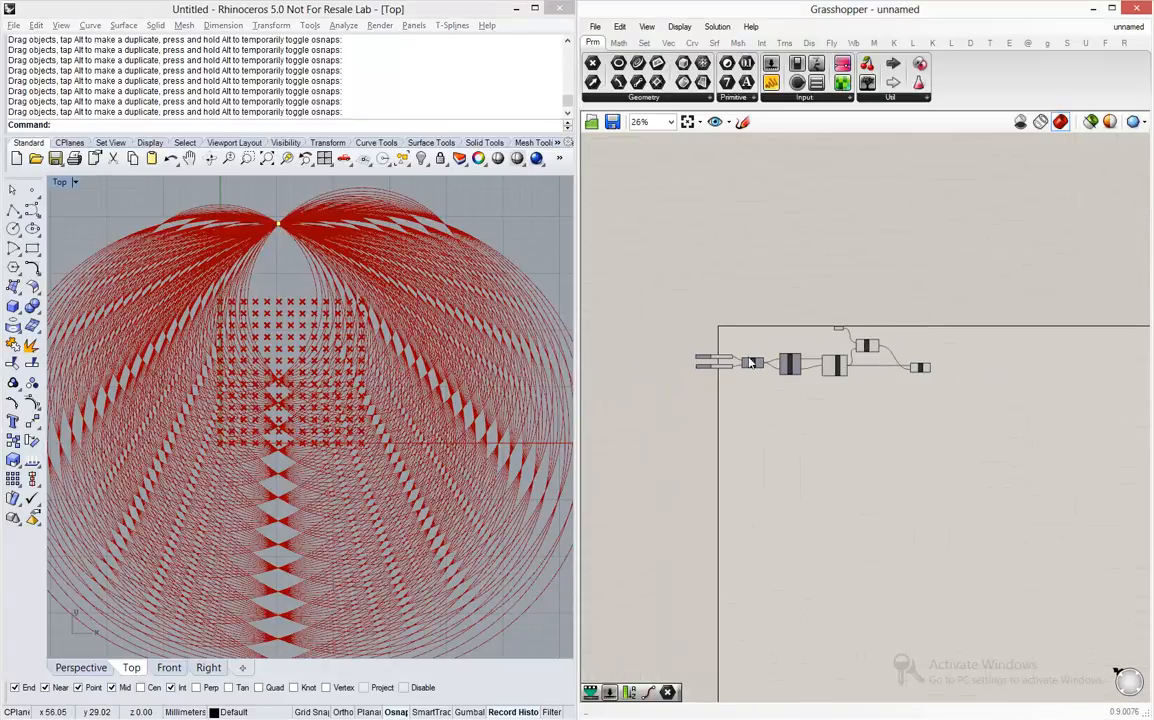
scroll(752, 363, up, 4)
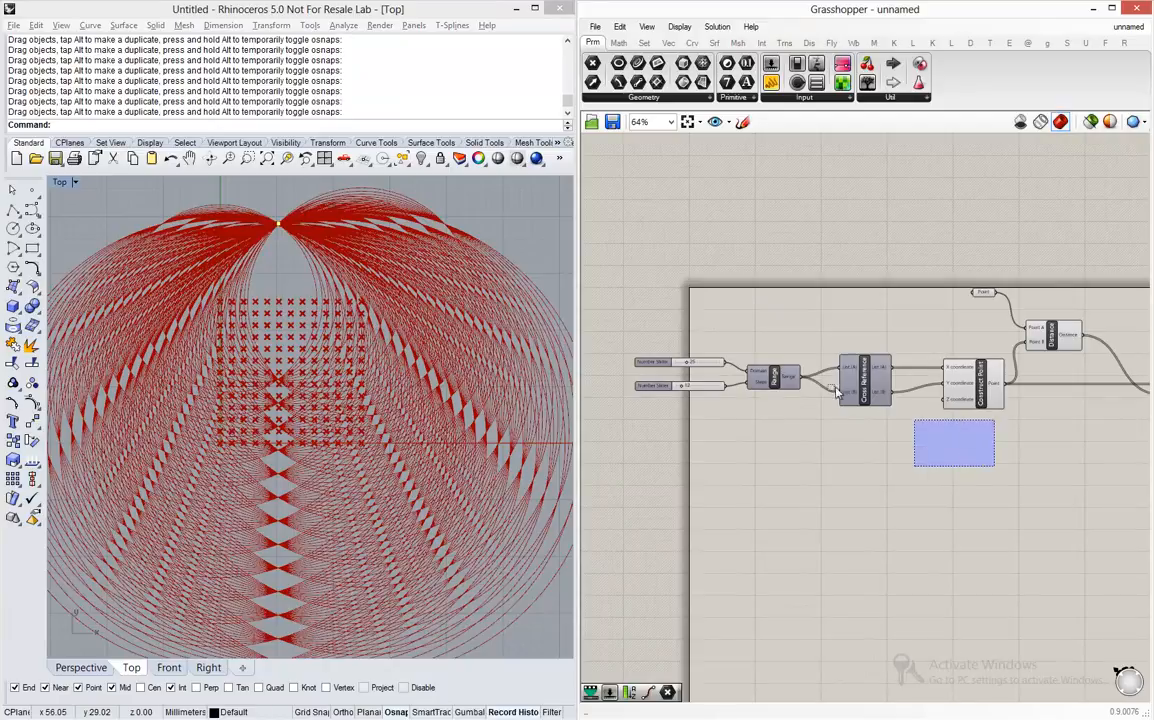
drag(838, 393, 593, 298)
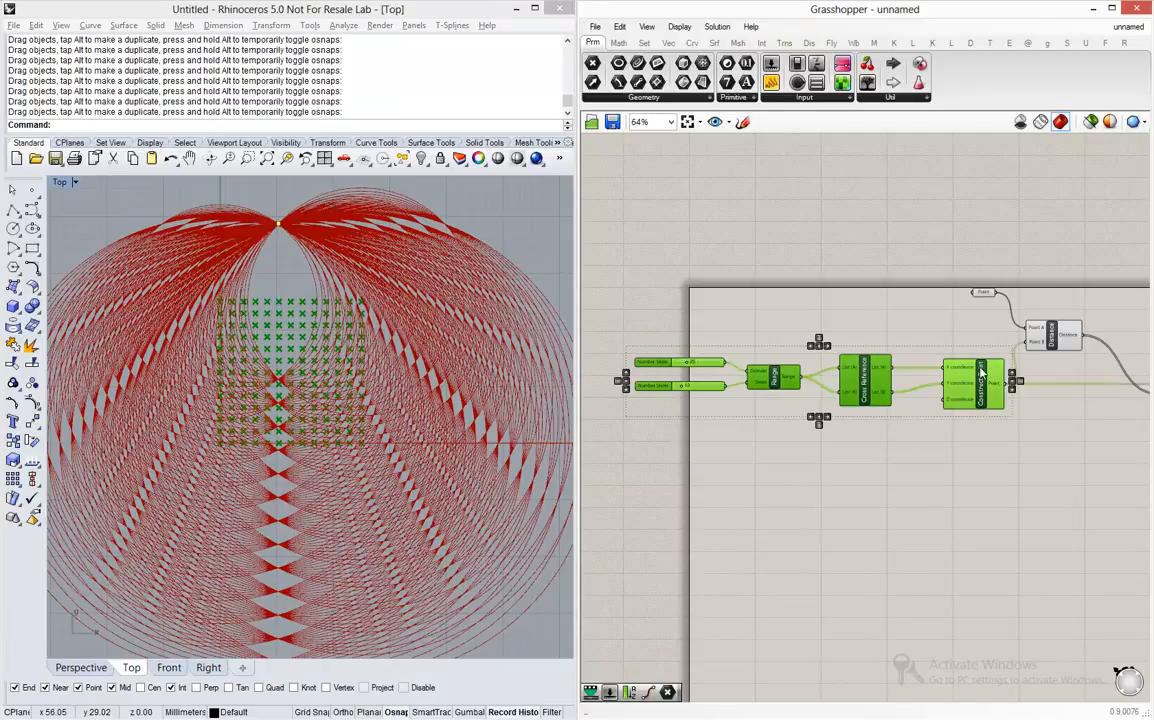
key(ctrl+g)
right_click(925, 374)
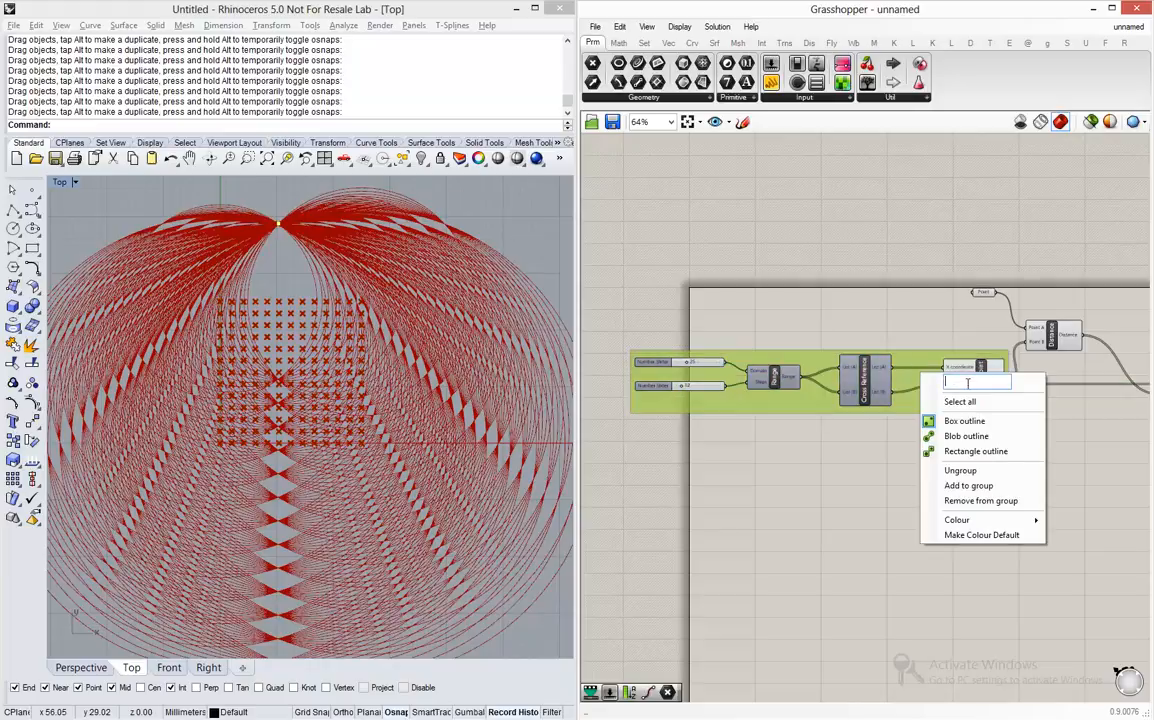
key(Return)
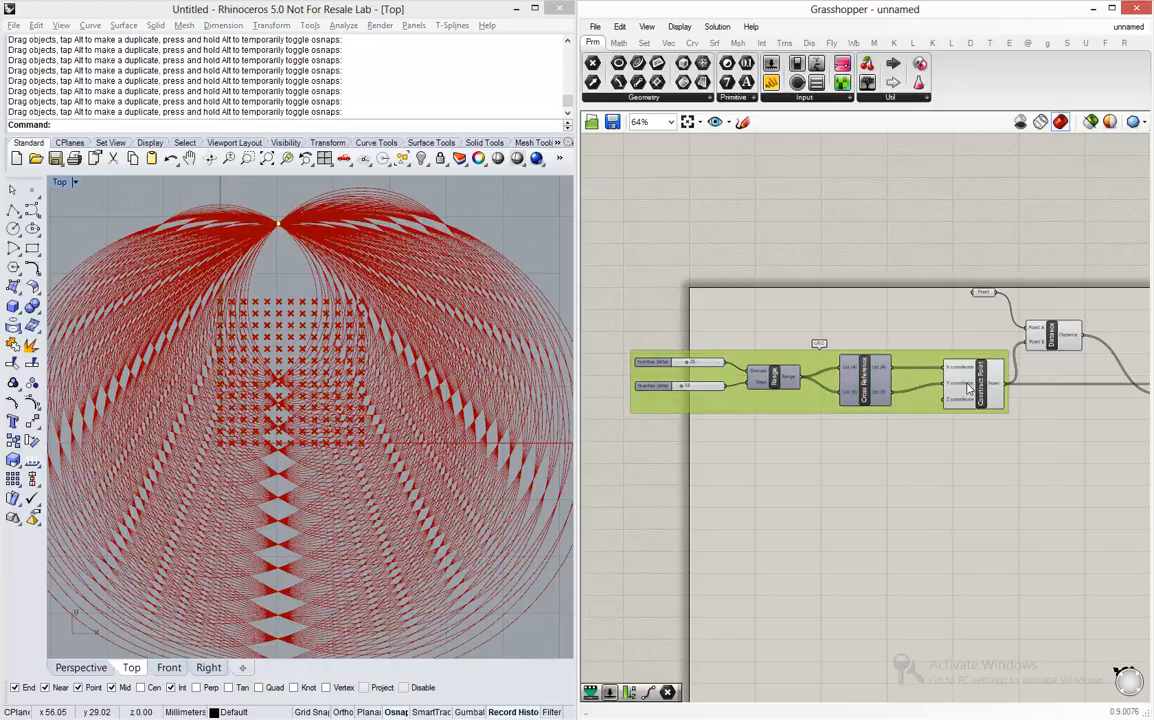
- Move the Circle component farther away from Distance to leave room for another component between them
click(1000, 346)
right_drag(1076, 373, 868, 347)
drag(936, 360, 1106, 360)
scroll(1020, 331, up, 2)
scroll(736, 325, down, 2)
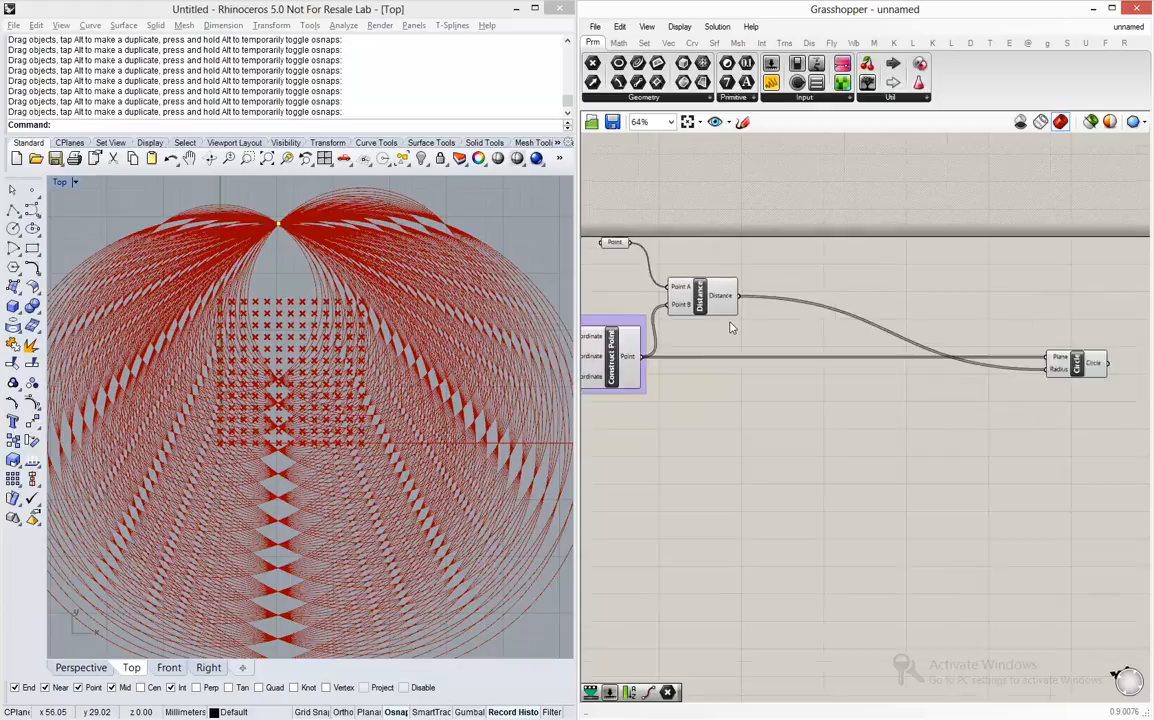
- Add a Remap Numbers component between Distance and Circle and examine its Value, Source and Target inputs
scroll(781, 325, up, 1)
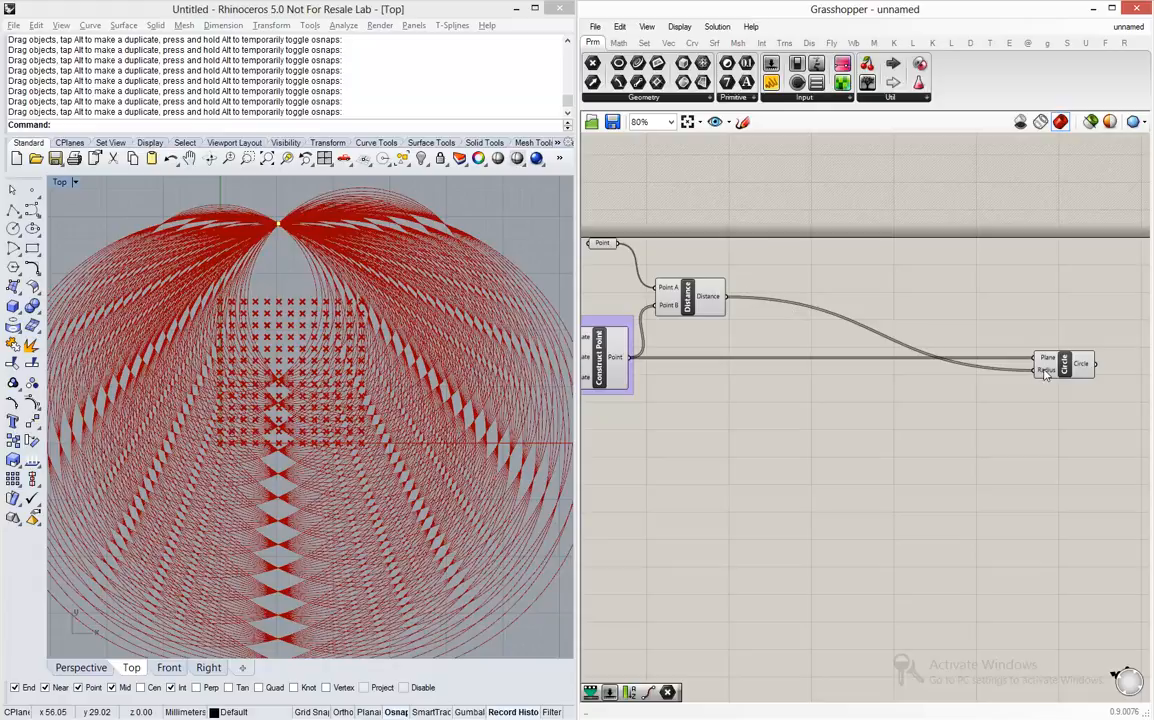
double_click(883, 384)
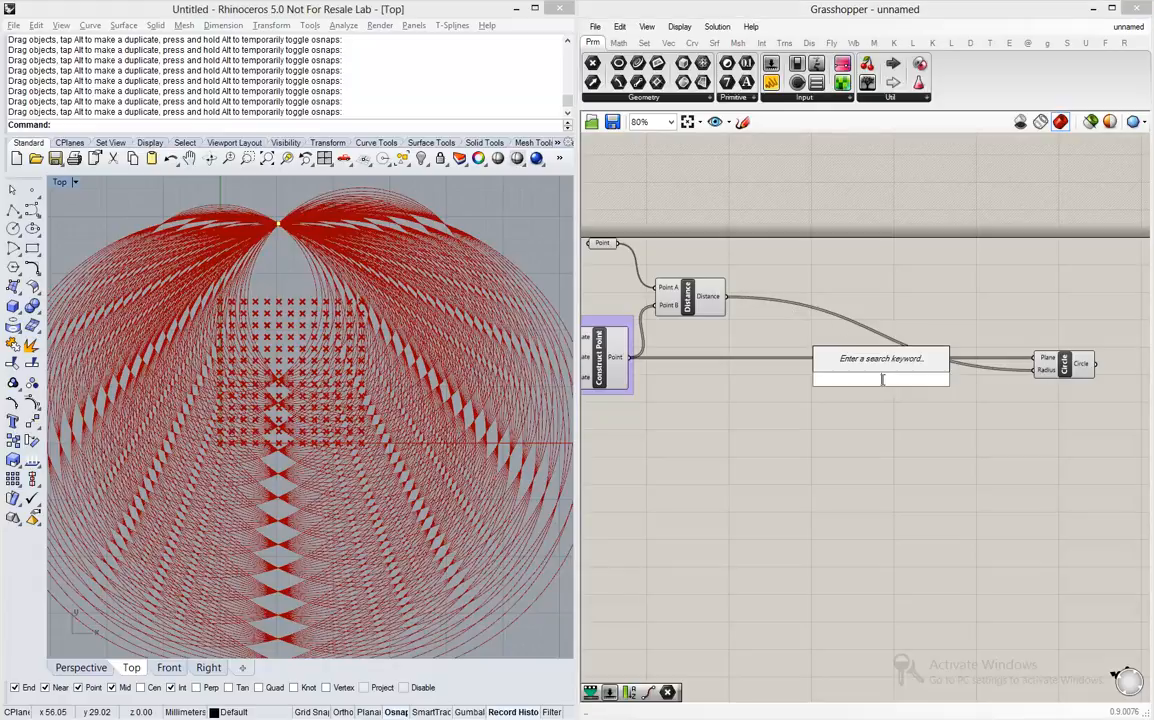
text(remap)
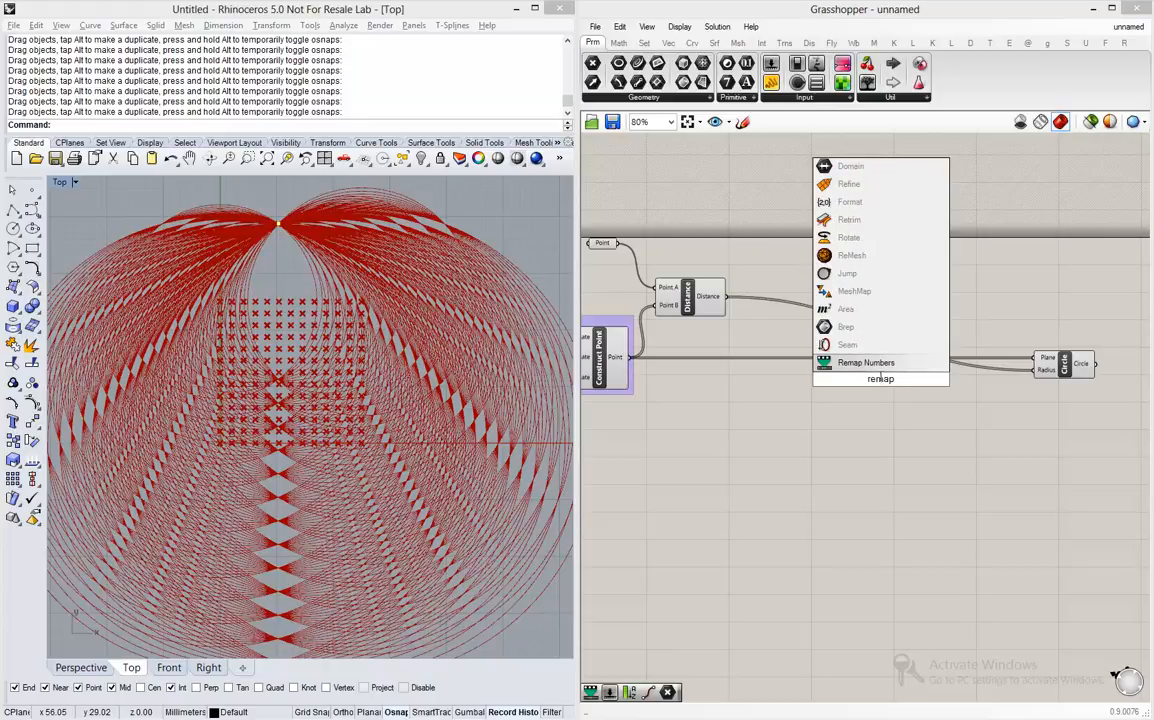
key(Return)
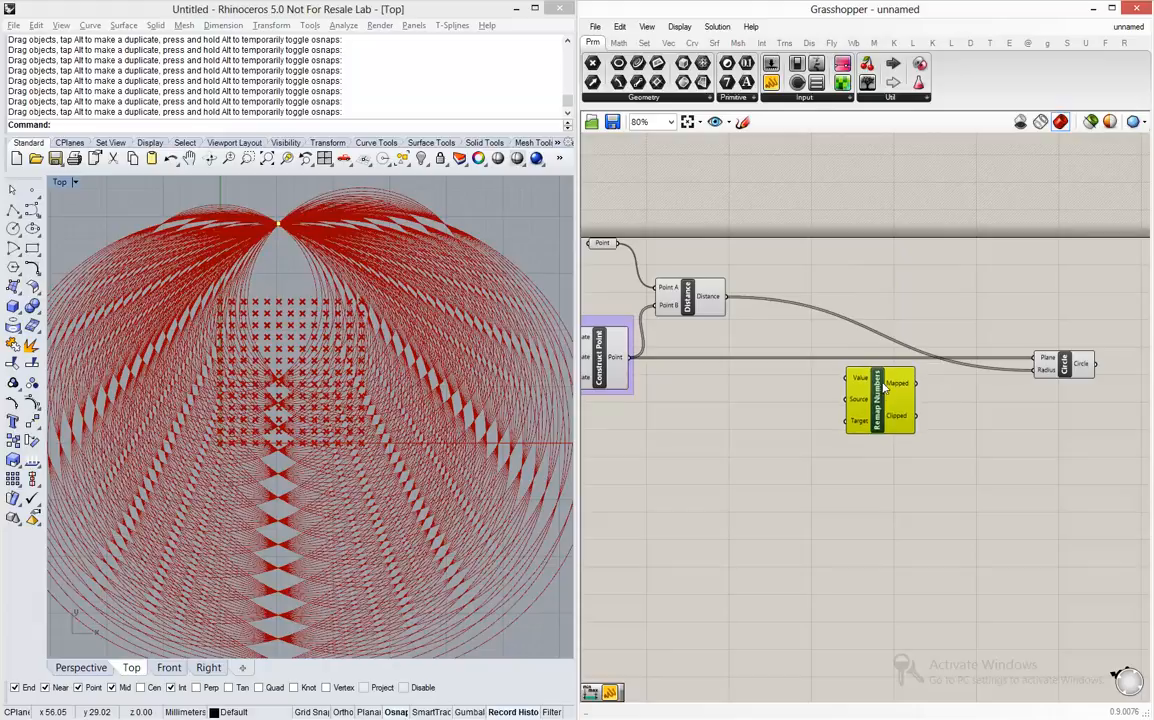
scroll(883, 388, up, 6)
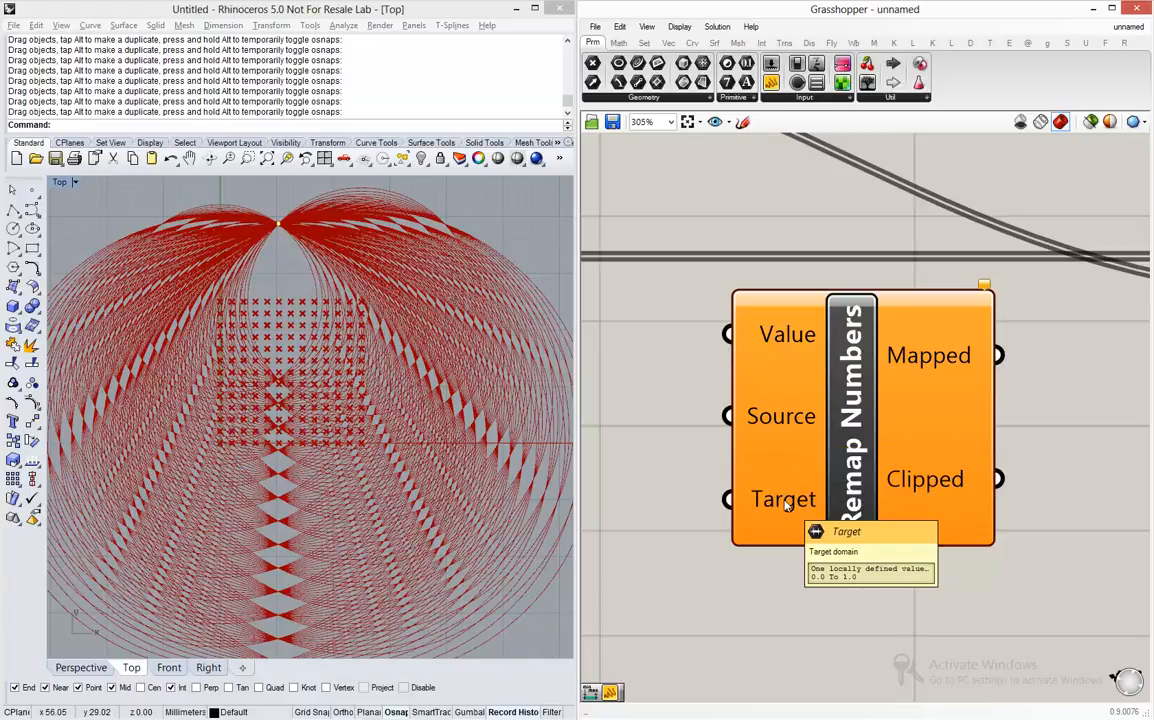
scroll(786, 505, down, 8)
click(872, 468)
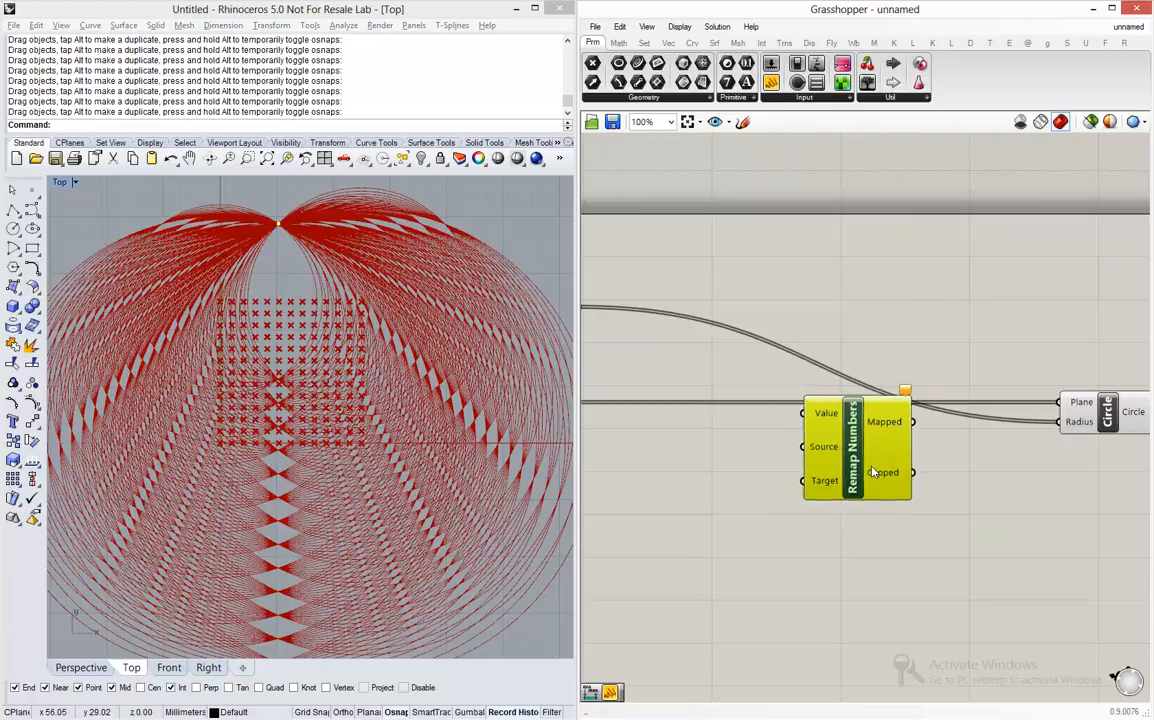
drag(872, 468, 867, 470)
- Sketch a horizontal number line freehand on the empty canvas, with end ticks labelled 20 and 100, and keep the sketch
scroll(884, 280, up, 6)
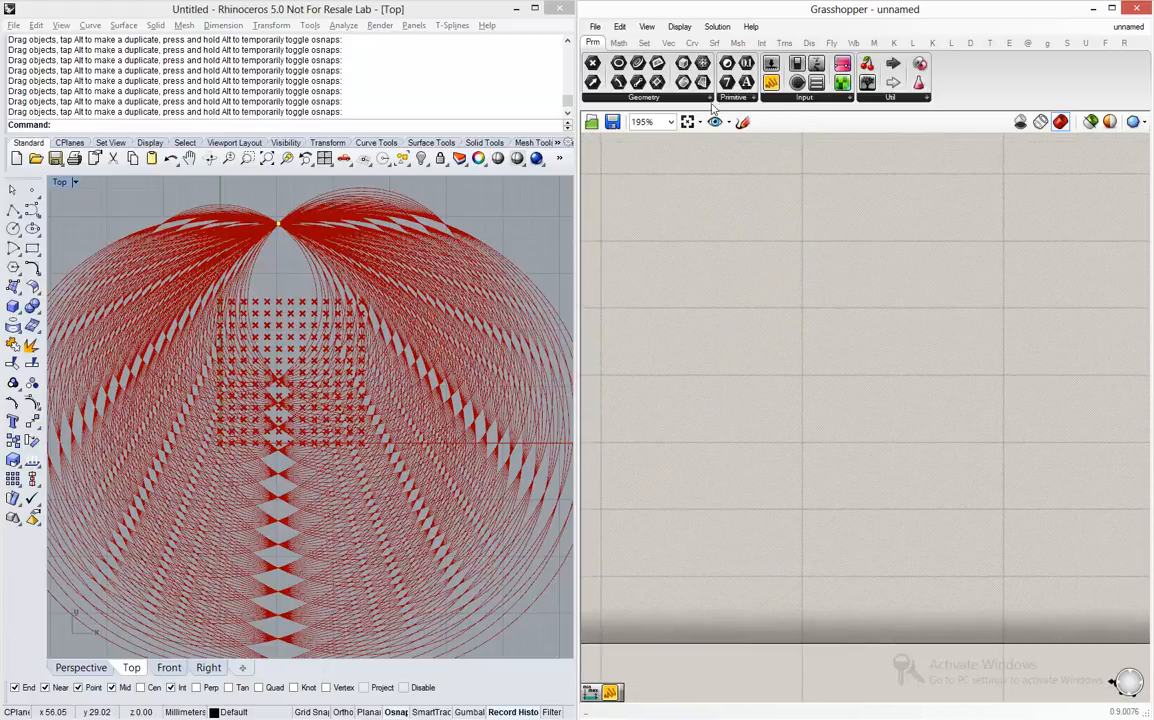
click(742, 121)
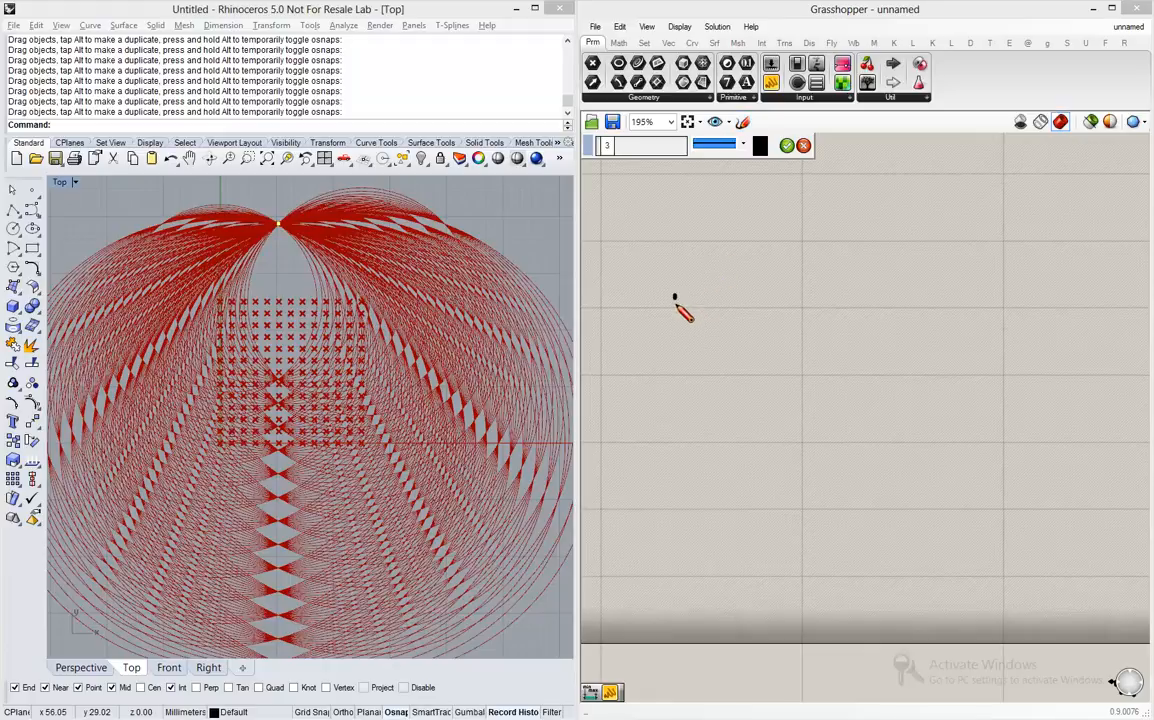
mouse_move(675, 297)
mouse_down()
mouse_move(677, 342)
mouse_move(695, 314)
mouse_move(993, 309)
mouse_move(1037, 292)
mouse_move(1040, 336)
mouse_up()
mouse_move(652, 265)
mouse_down()
mouse_move(659, 285)
mouse_move(701, 283)
mouse_move(689, 260)
mouse_up()
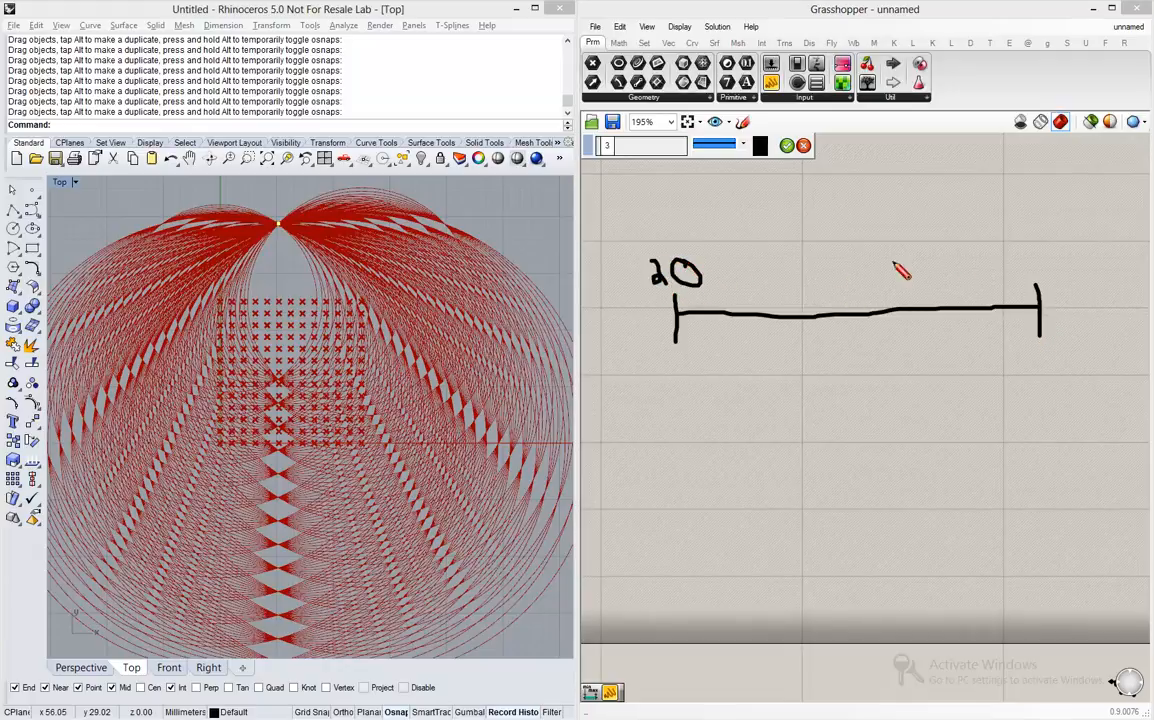
mouse_move(998, 252)
mouse_down()
mouse_move(1000, 281)
mouse_move(1020, 274)
mouse_move(1026, 252)
mouse_move(1058, 264)
mouse_move(1046, 262)
mouse_up()
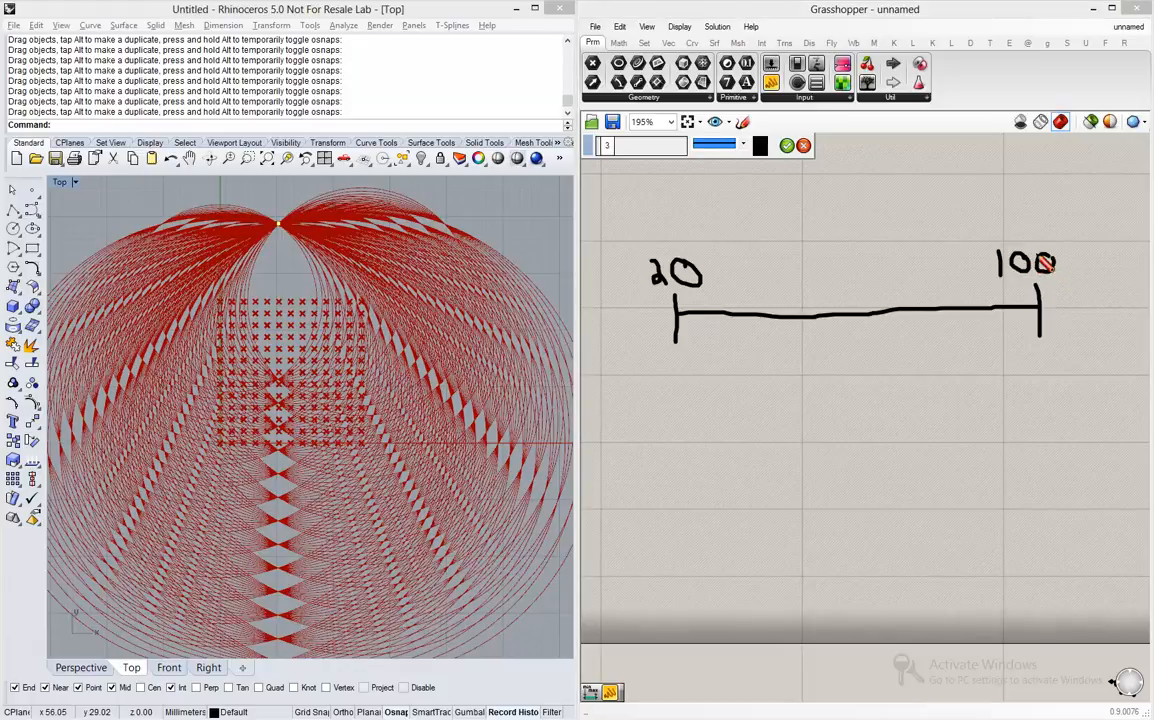
click(789, 151)
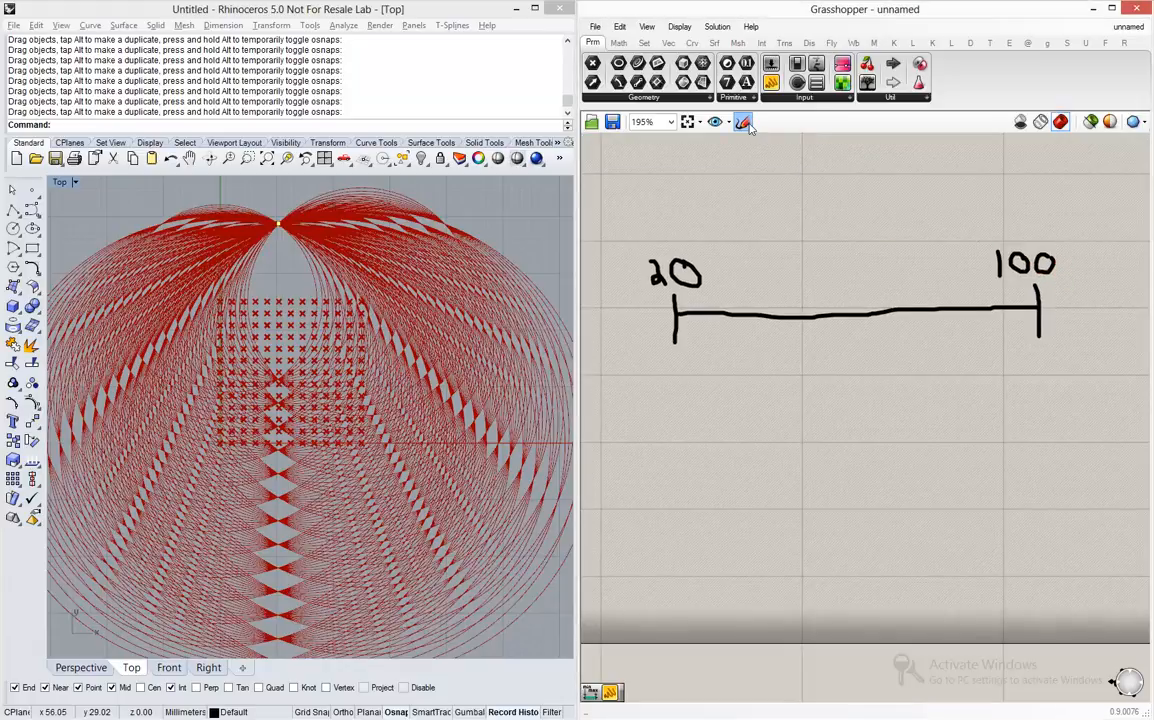
- Sketch a second horizontal number line freehand below the first, with end ticks labelled 0 and 1, and keep the sketch
click(743, 123)
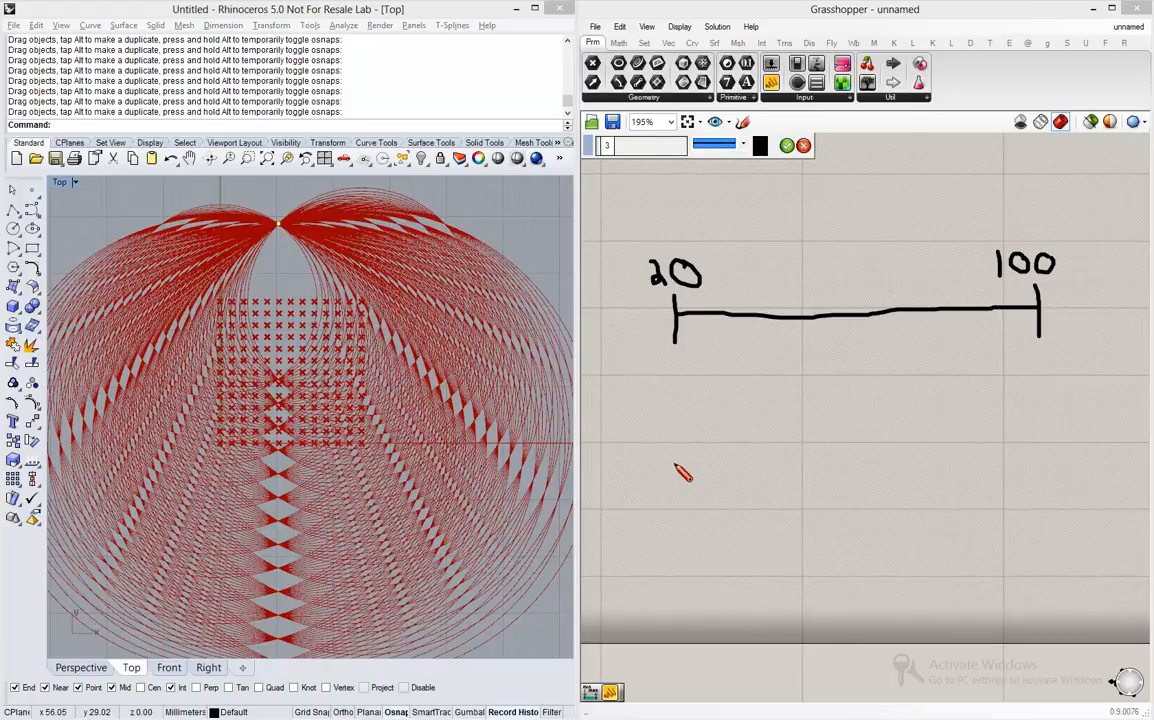
drag(675, 465, 675, 514)
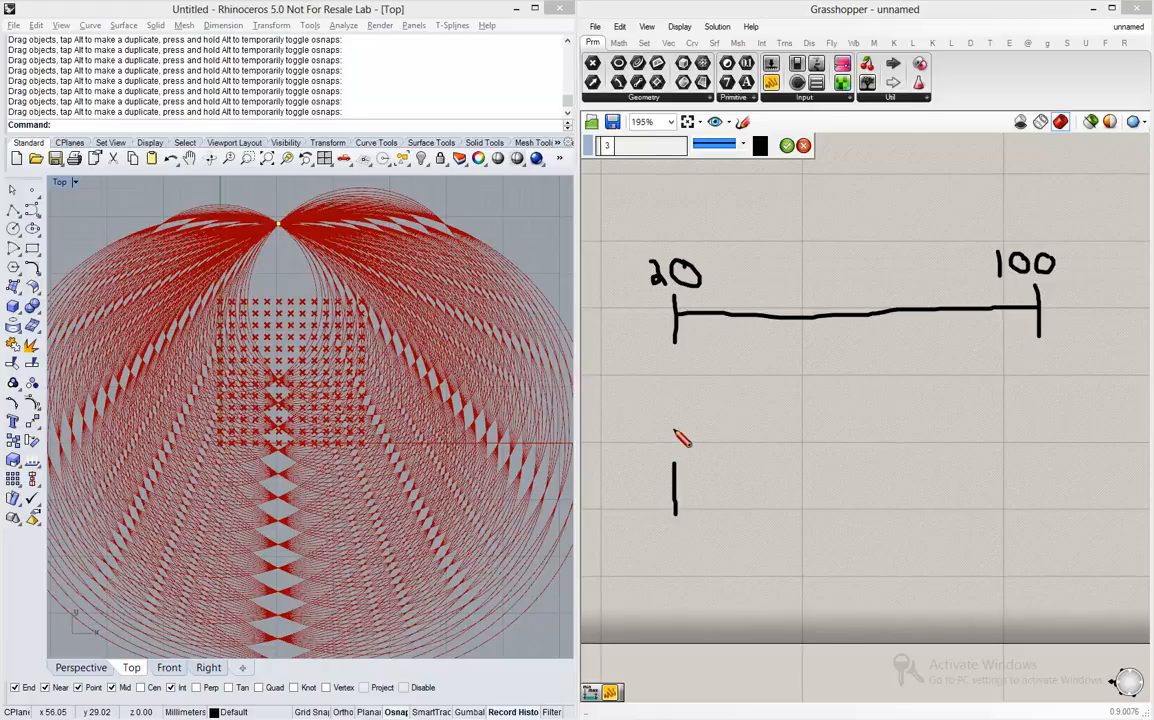
mouse_move(673, 430)
mouse_down()
mouse_move(671, 451)
mouse_move(680, 432)
mouse_up()
mouse_move(679, 489)
mouse_down()
mouse_move(1036, 483)
mouse_move(1037, 460)
mouse_move(1038, 504)
mouse_up()
drag(1035, 418, 1037, 432)
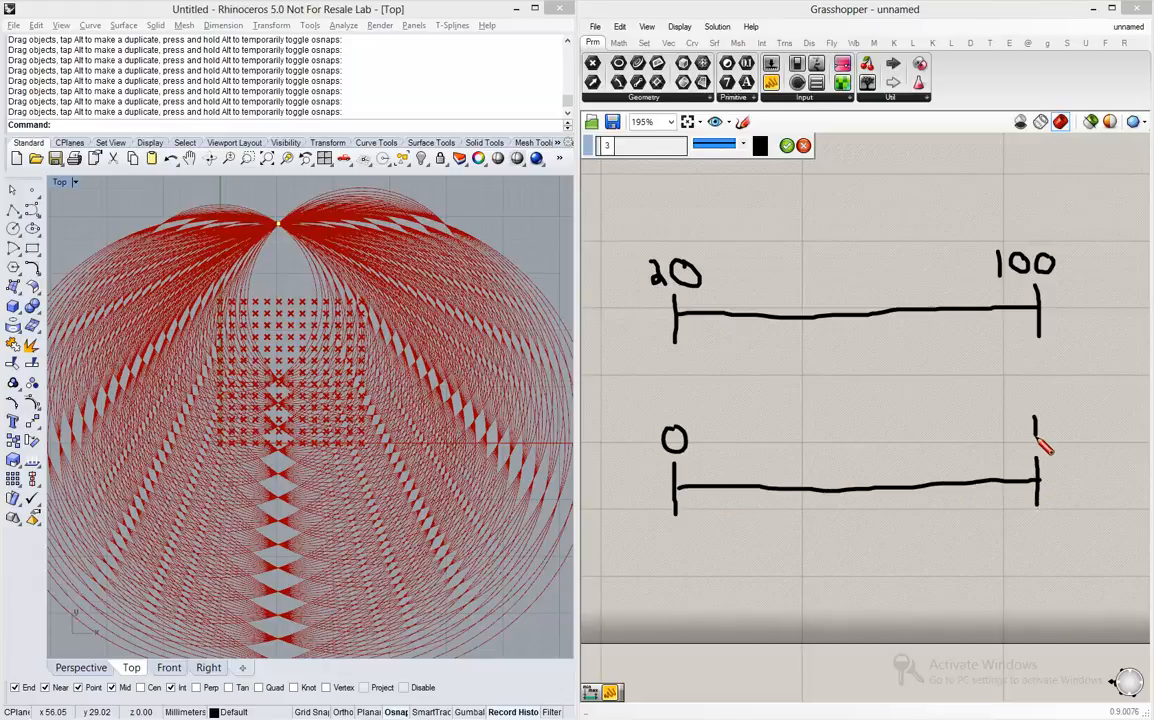
click(742, 122)
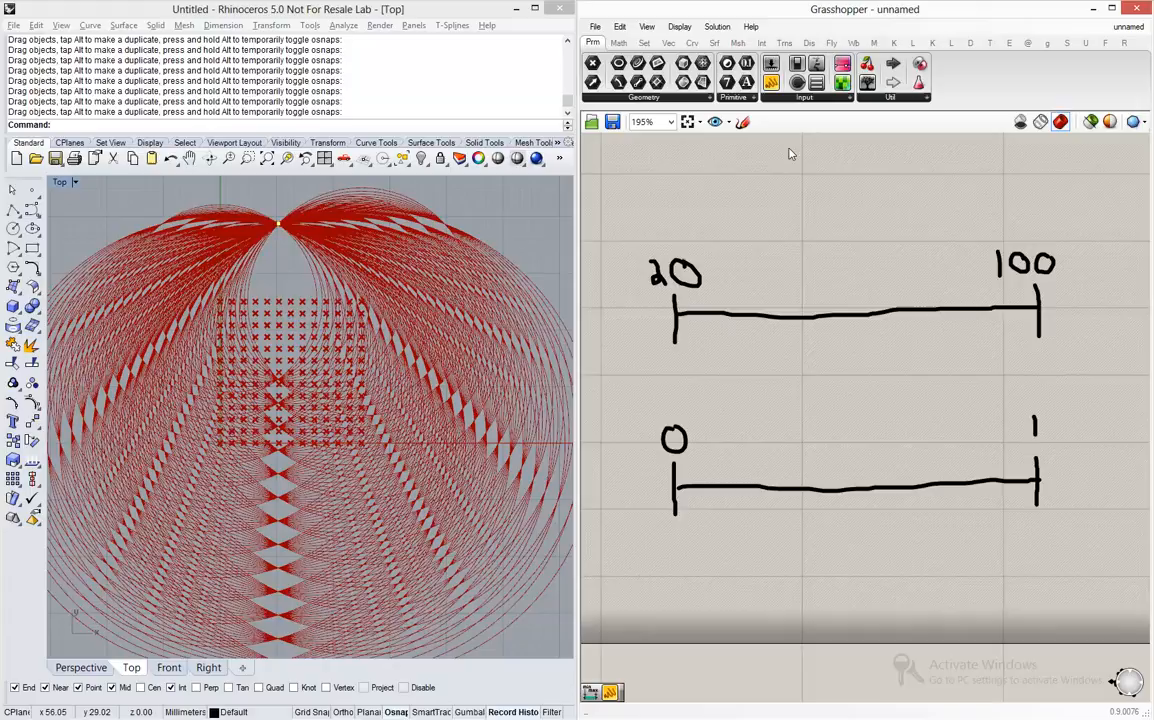
- Start a new sketch in red and draw dashed vertical lines linking 20 to 0 and 100 to 1
click(742, 122)
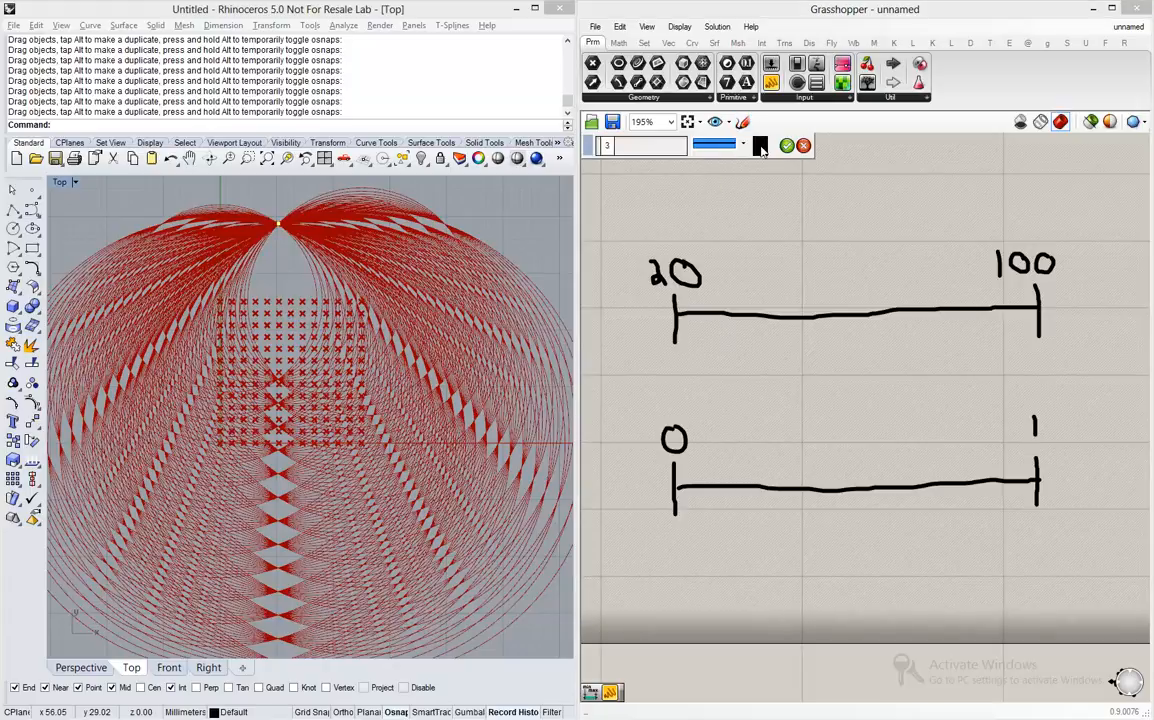
click(760, 147)
click(768, 186)
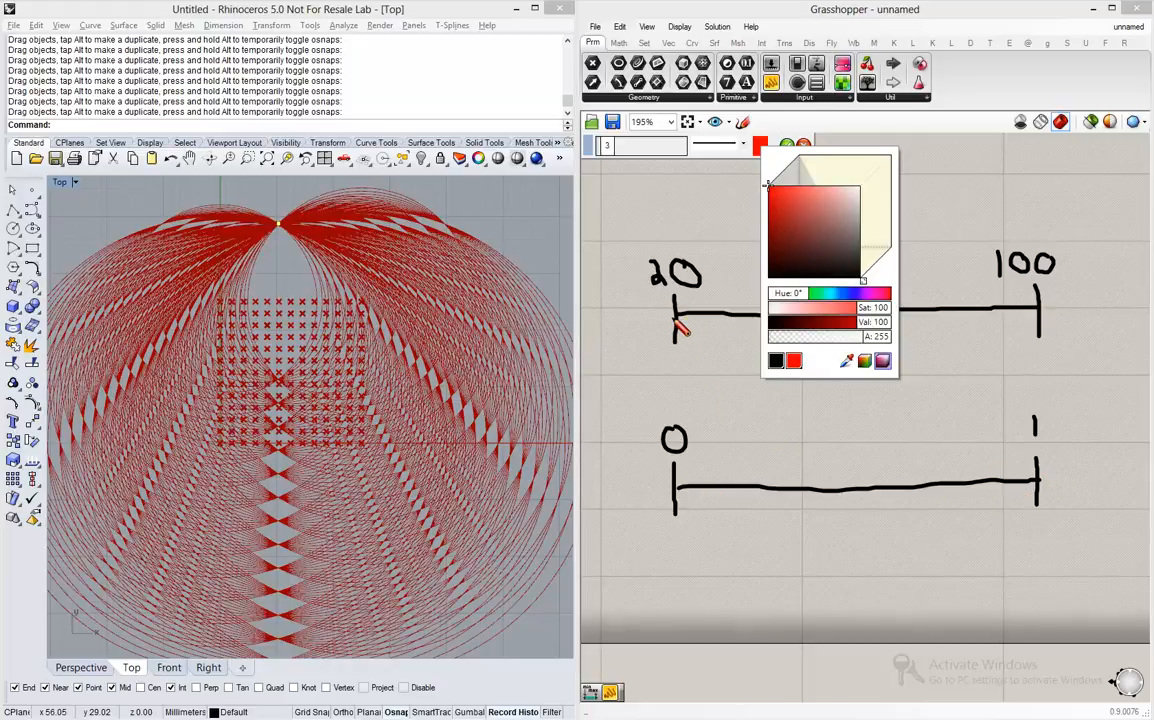
drag(676, 318, 675, 490)
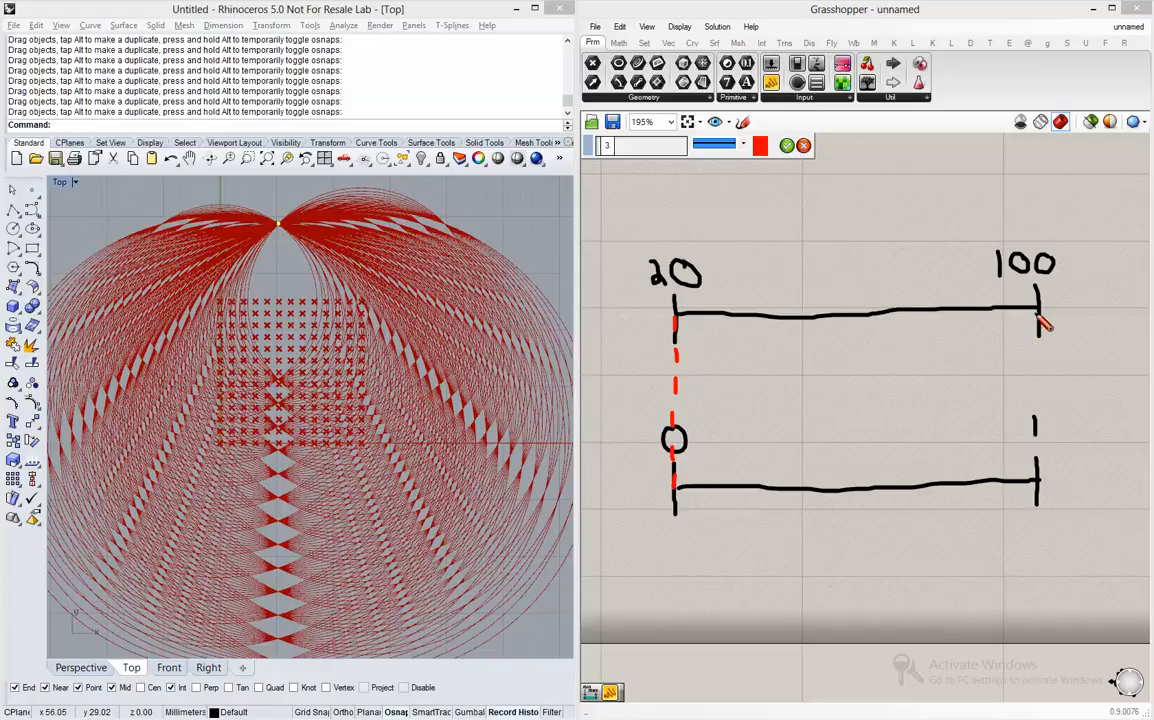
drag(1039, 311, 1039, 476)
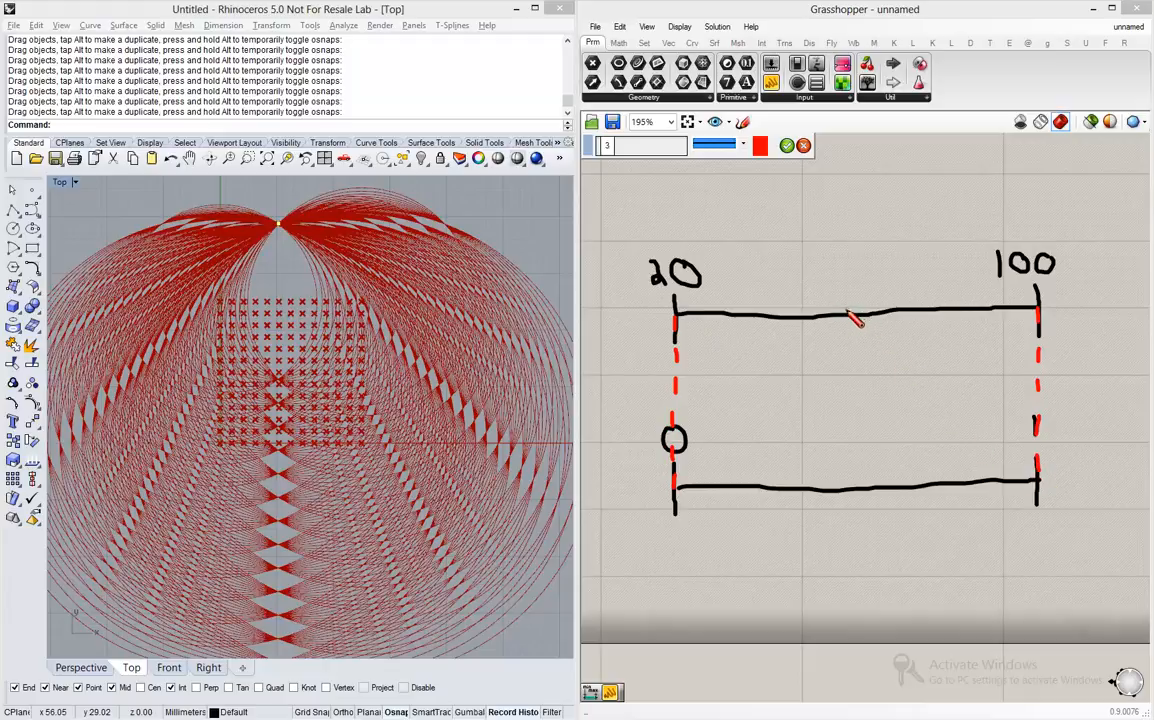
- Mark 60 at the middle of the upper number line and link it with a dashed line to 0,5 on the lower one
drag(855, 305, 853, 327)
mouse_move(836, 262)
mouse_down()
mouse_move(826, 270)
mouse_move(841, 274)
mouse_move(828, 274)
mouse_move(874, 281)
mouse_move(866, 263)
mouse_up()
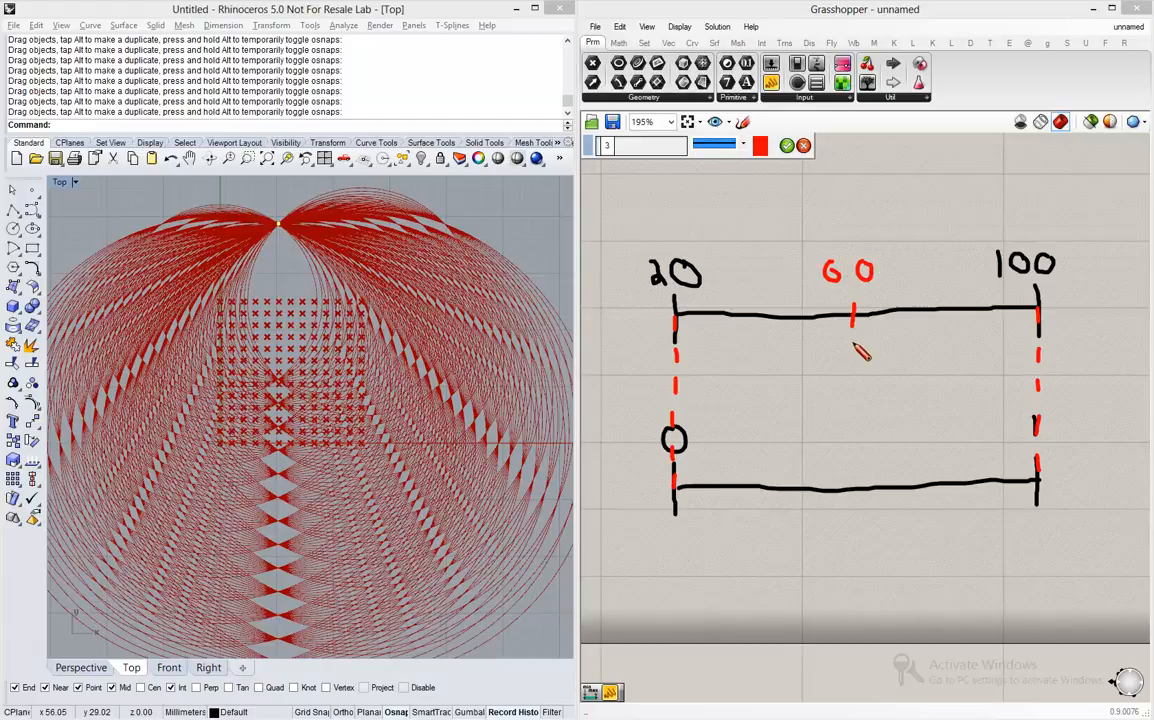
mouse_move(854, 342)
mouse_down()
mouse_move(846, 528)
mouse_move(850, 507)
mouse_move(856, 534)
mouse_move(869, 516)
mouse_move(872, 532)
mouse_up()
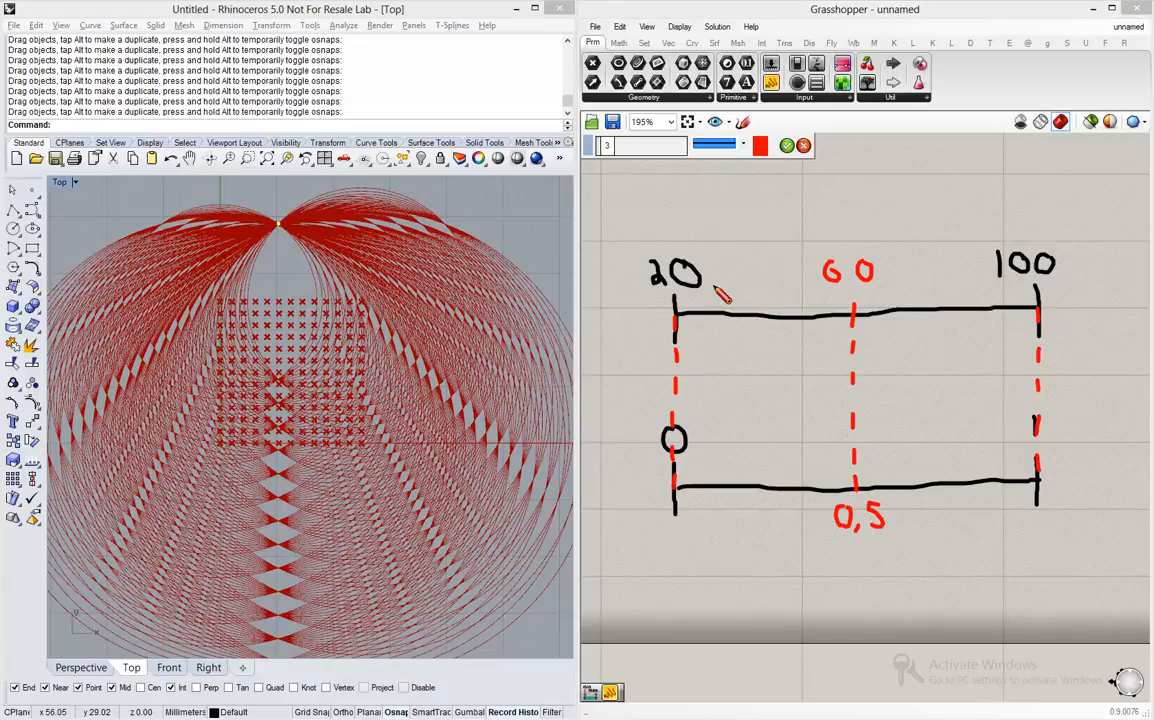
- Mark a quarter point labelled 35, drop a dashed line, replace the label with 40, write 0,25 below, and keep the sketch
drag(756, 300, 757, 323)
mouse_move(733, 263)
mouse_down()
mouse_move(747, 262)
mouse_move(750, 277)
mouse_move(735, 289)
mouse_move(760, 274)
mouse_move(768, 287)
mouse_up()
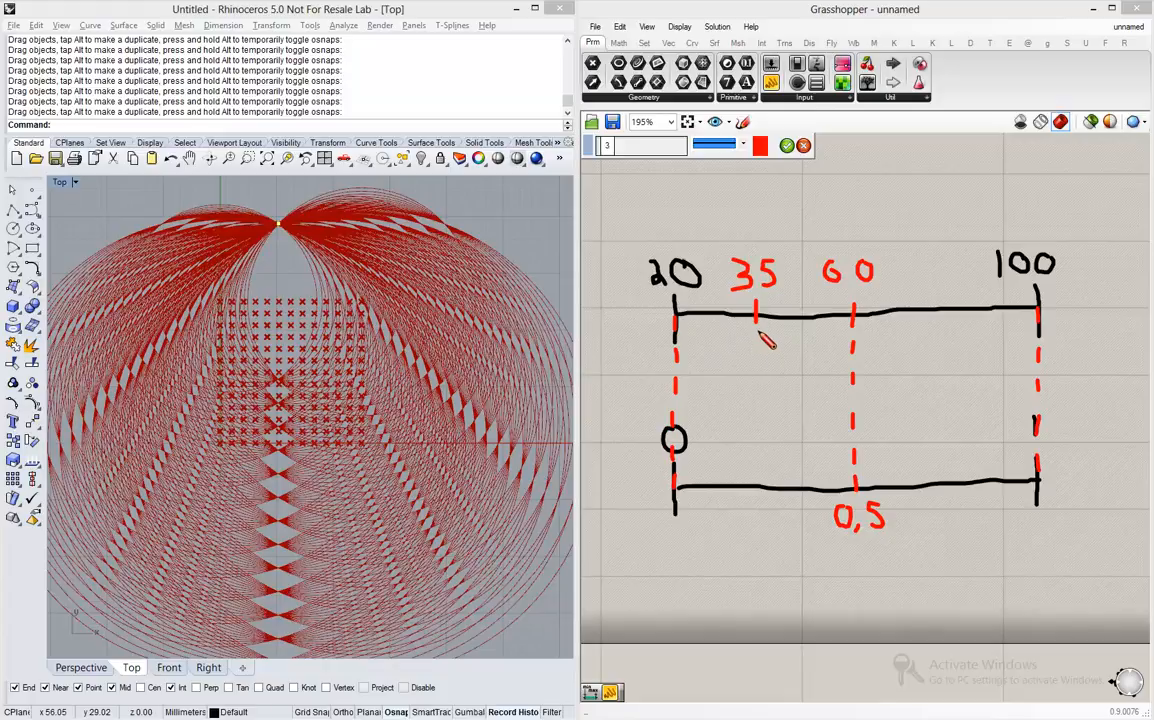
drag(759, 338, 758, 485)
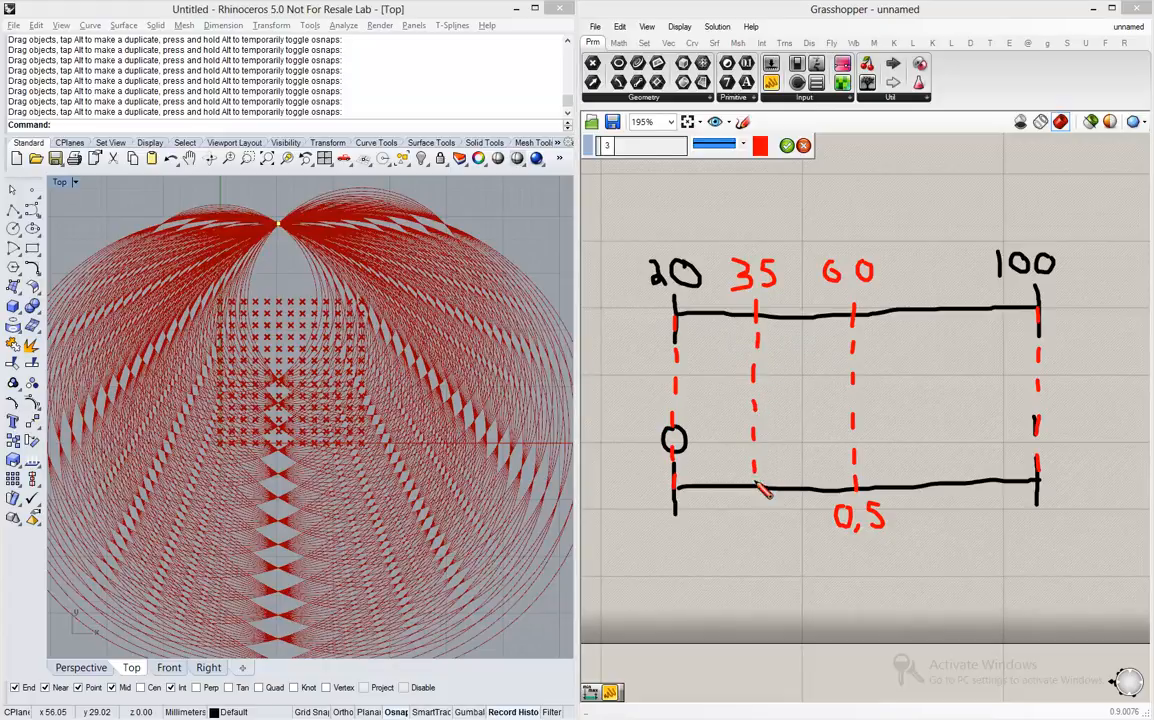
mouse_move(737, 263)
mouse_down()
mouse_move(772, 276)
mouse_move(758, 287)
mouse_up()
mouse_move(734, 224)
mouse_down()
mouse_move(748, 242)
mouse_move(772, 228)
mouse_up()
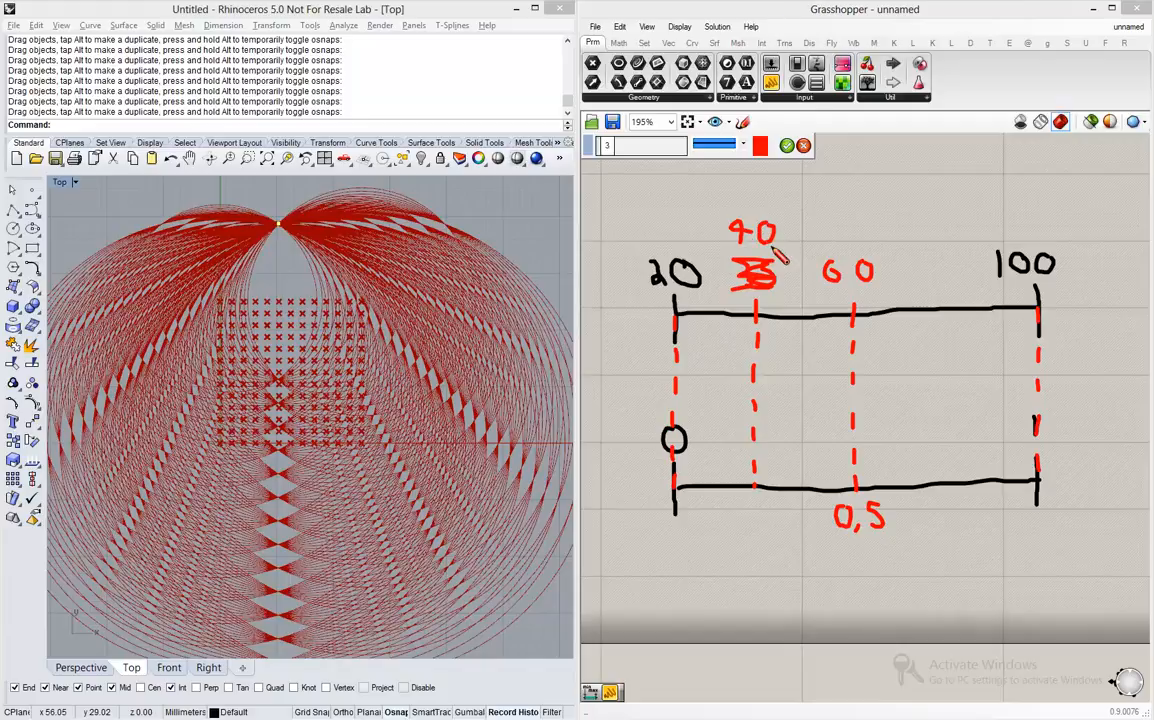
mouse_move(745, 503)
mouse_down()
mouse_move(753, 521)
mouse_move(783, 512)
mouse_move(778, 521)
mouse_up()
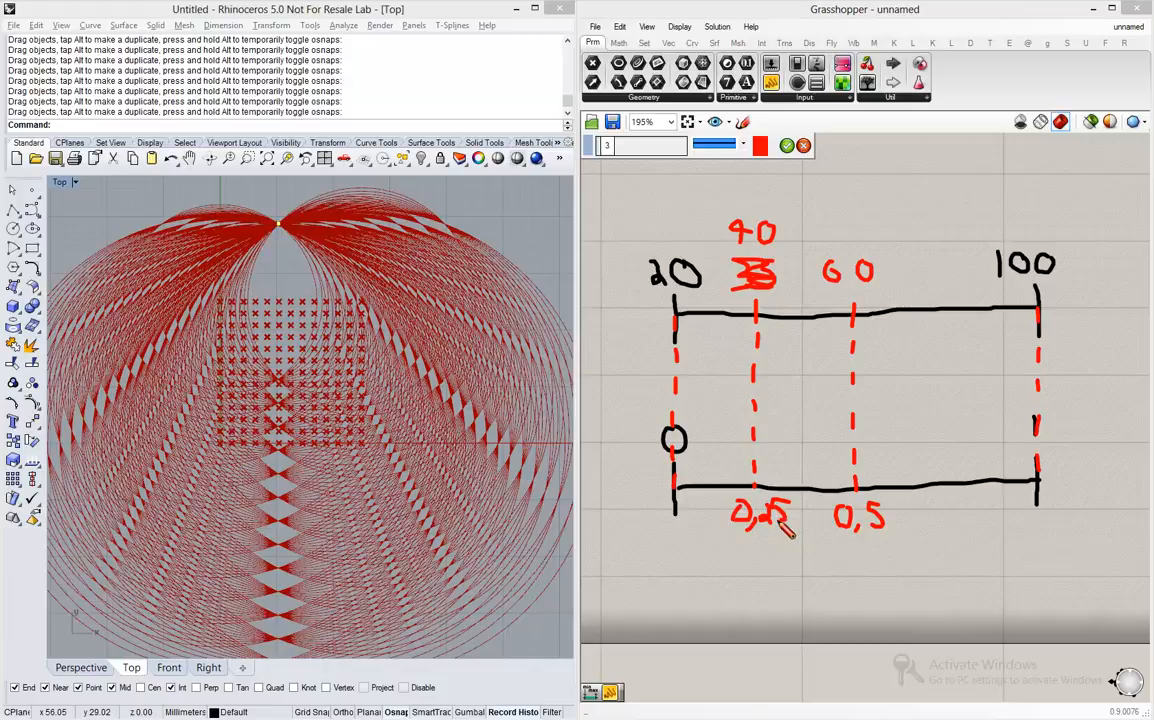
click(787, 146)
- Move Remap Numbers up so it sits level with Distance, and connect the Distance output to its Value input
scroll(835, 205, down, 5)
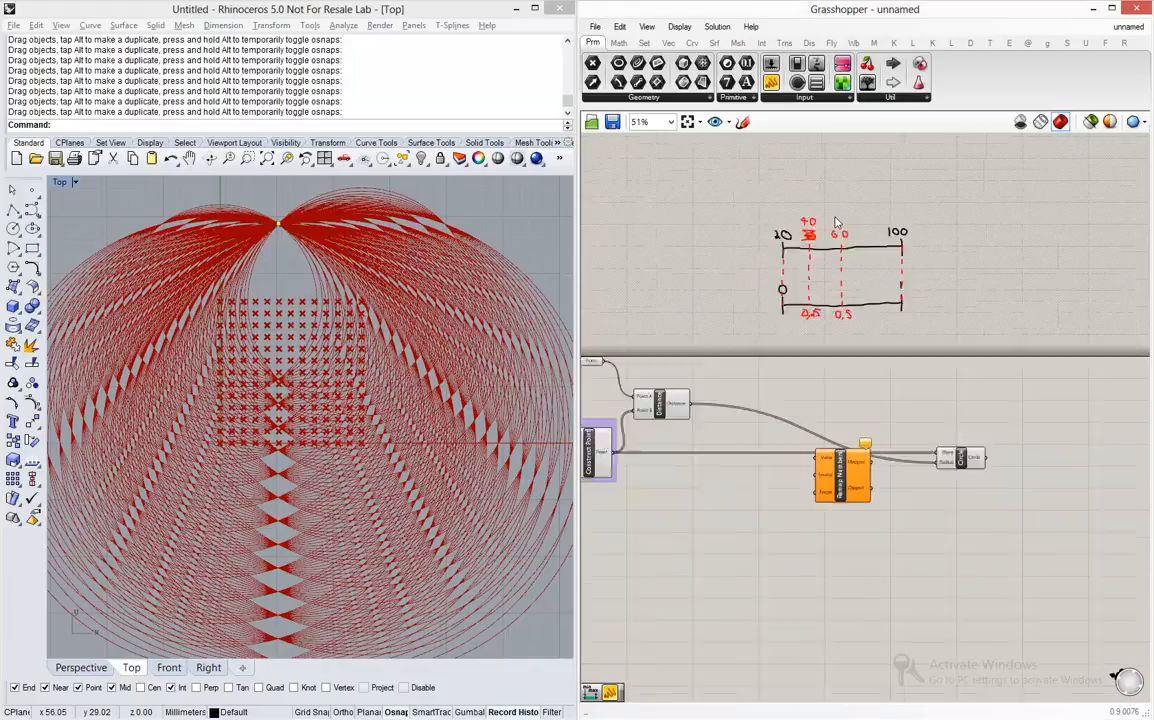
scroll(840, 425, up, 3)
drag(840, 428, 811, 294)
scroll(872, 328, down, 2)
scroll(713, 298, up, 1)
scroll(713, 298, up, 2)
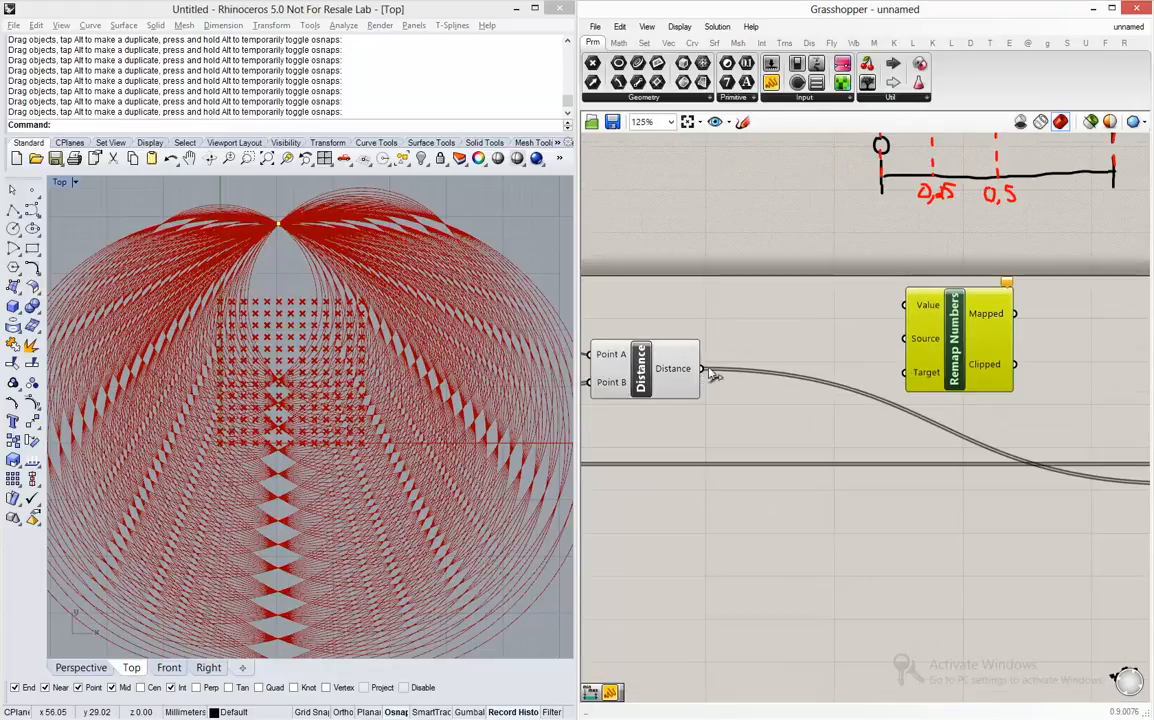
drag(703, 370, 905, 305)
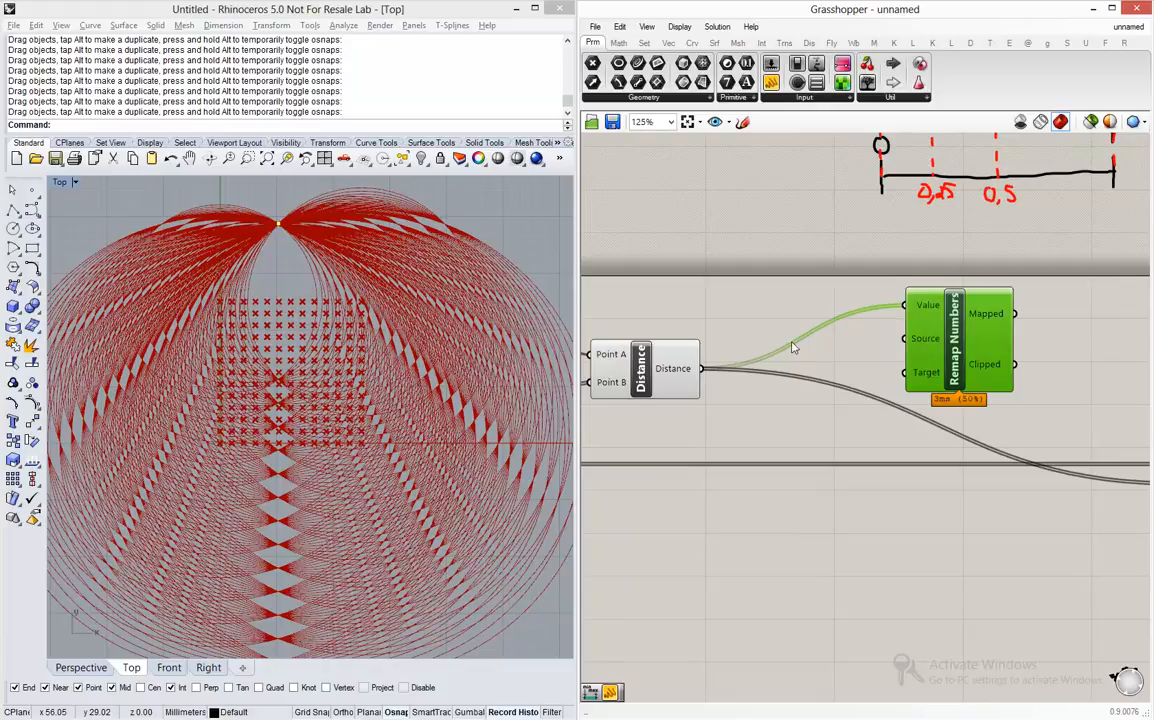
mouse_move(920, 339)
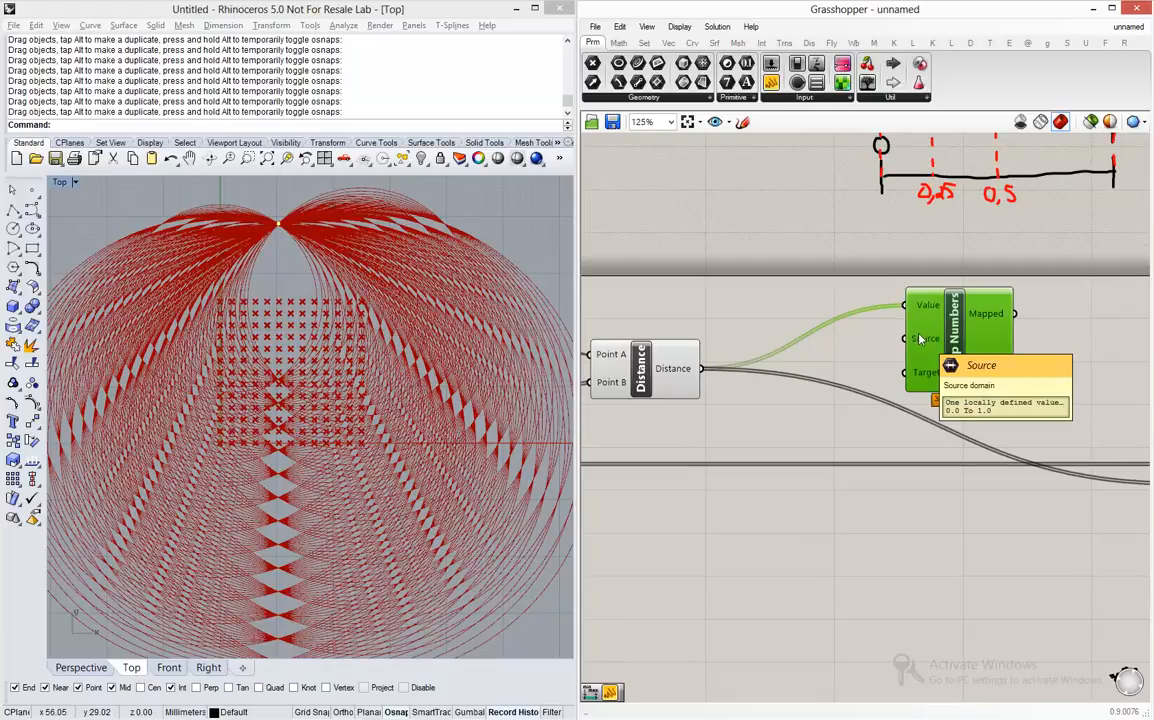
- Attach a Panel to the Distance output, enlarge it, and look through the list for the lowest and highest distances
mouse_move(873, 296)
right_down()
mouse_move(781, 374)
mouse_move(766, 434)
right_up()
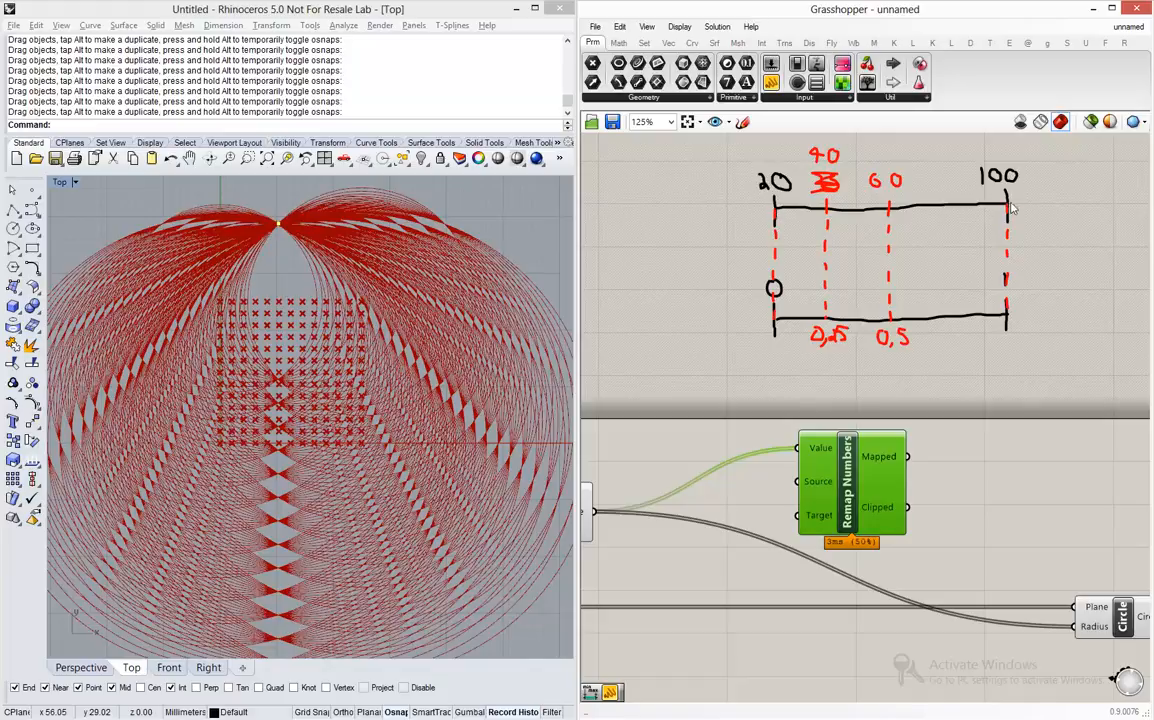
scroll(1044, 302, down, 3)
scroll(853, 473, up, 4)
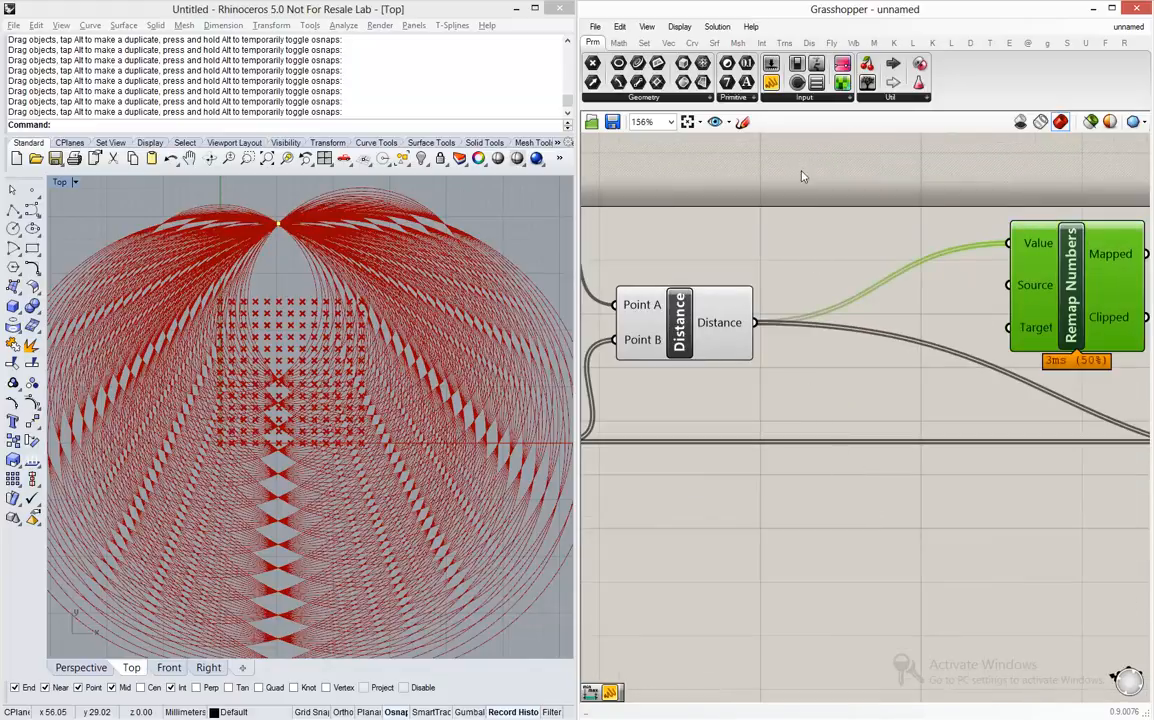
drag(772, 88, 968, 520)
drag(757, 323, 878, 522)
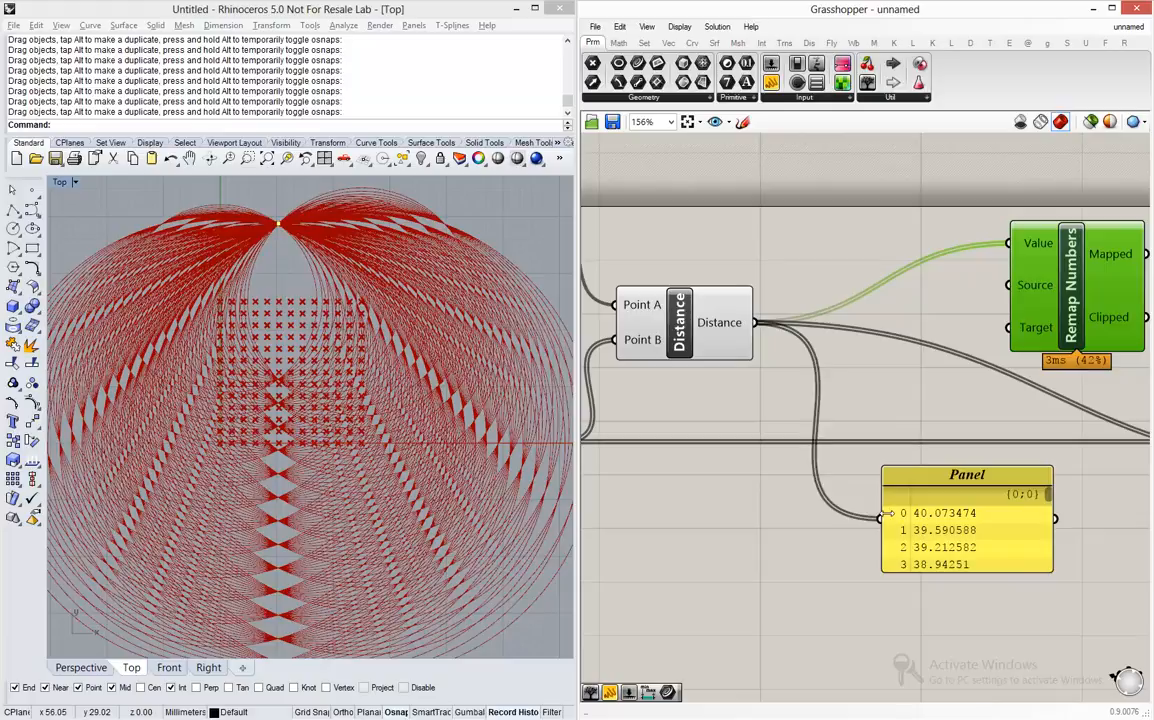
drag(881, 517, 811, 517)
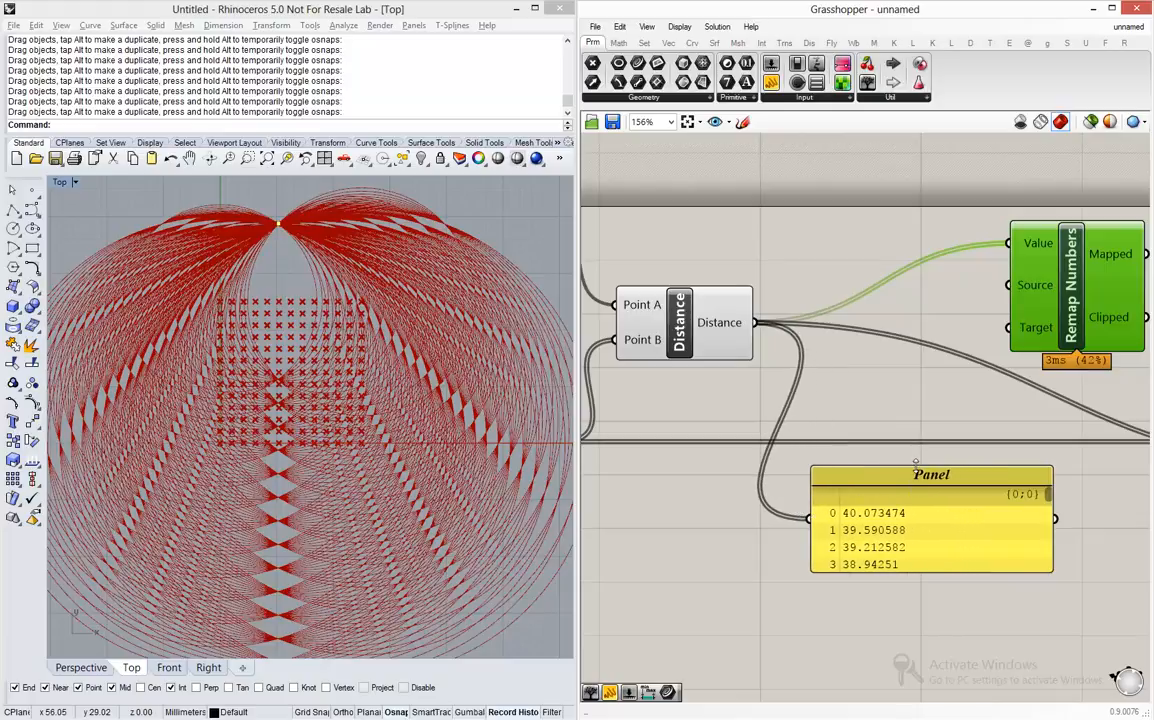
drag(910, 467, 910, 398)
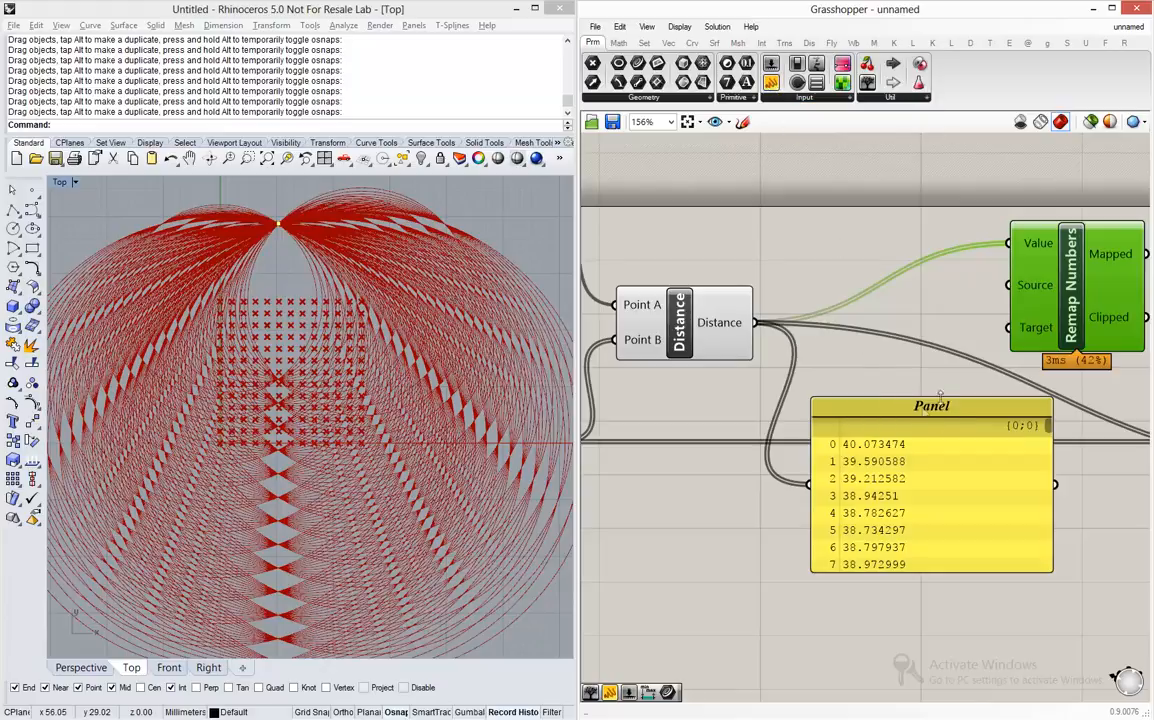
right_drag(940, 393, 900, 313)
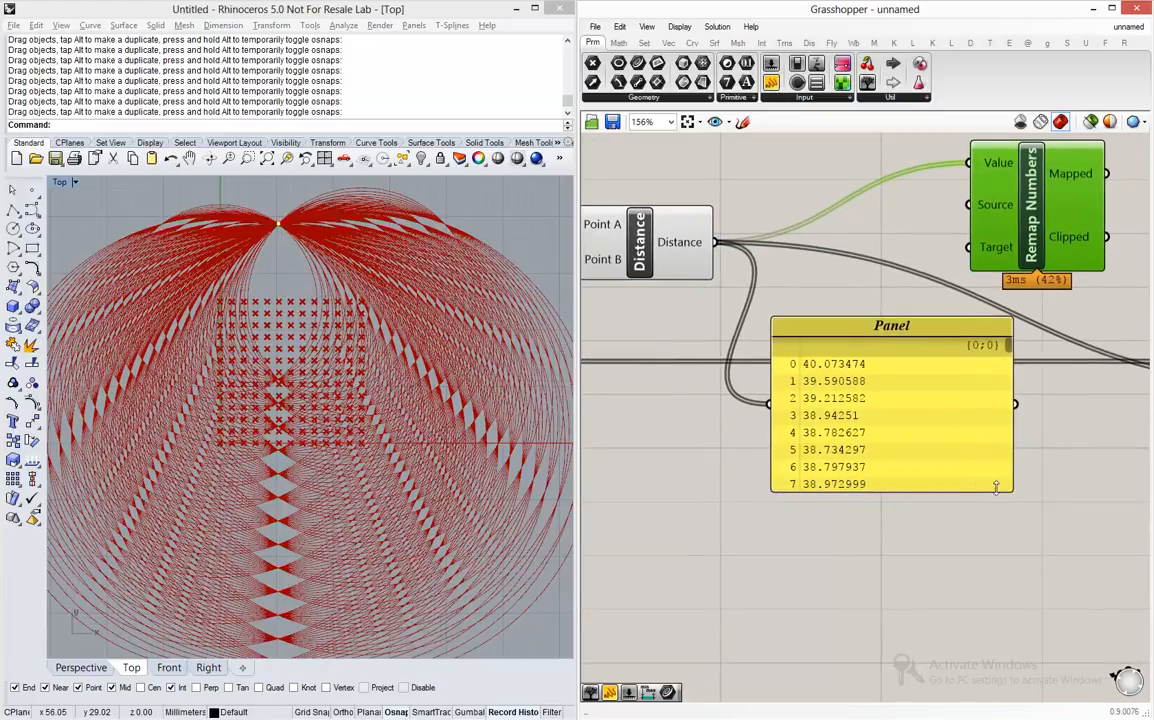
drag(996, 487, 996, 606)
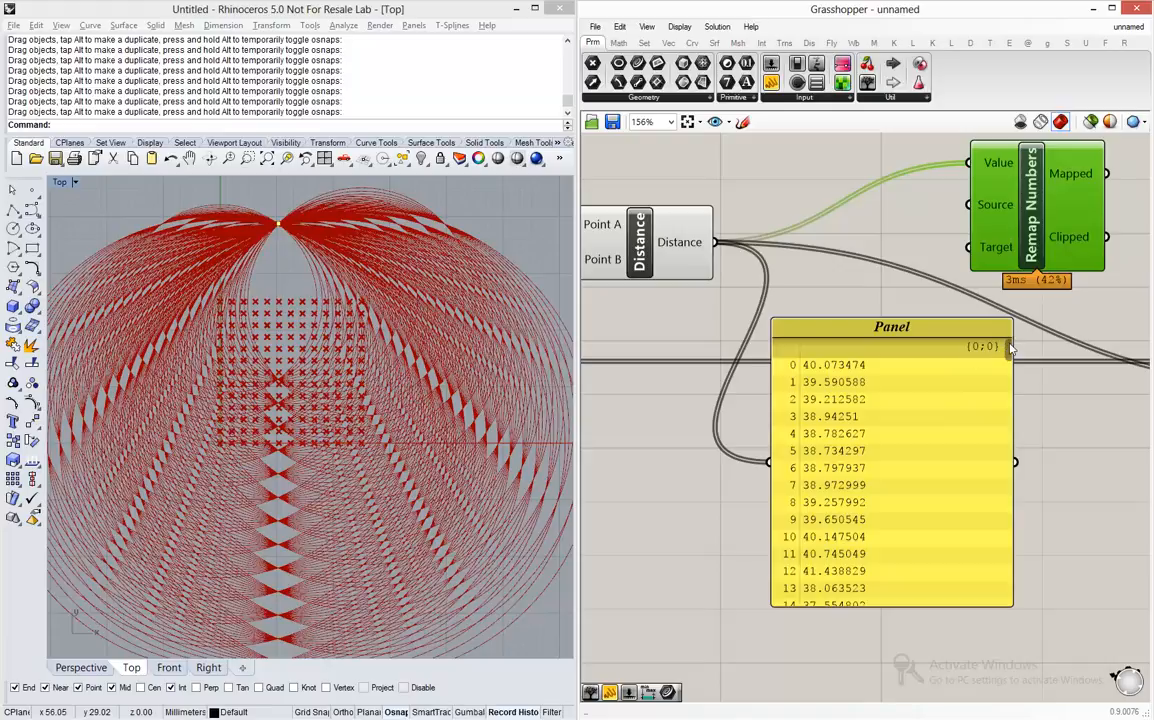
drag(1010, 347, 1009, 449)
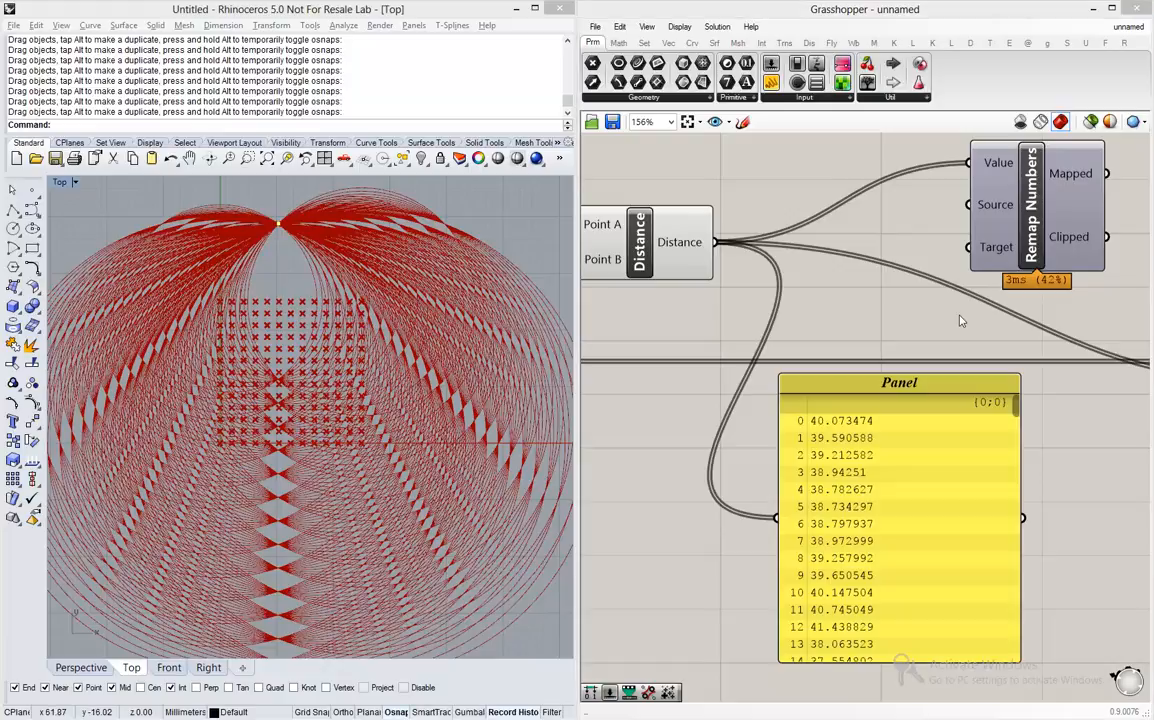
- Add a Bounds component above the Panel and connect the Distance output to its Numbers input
double_click(845, 312)
text(bounds)
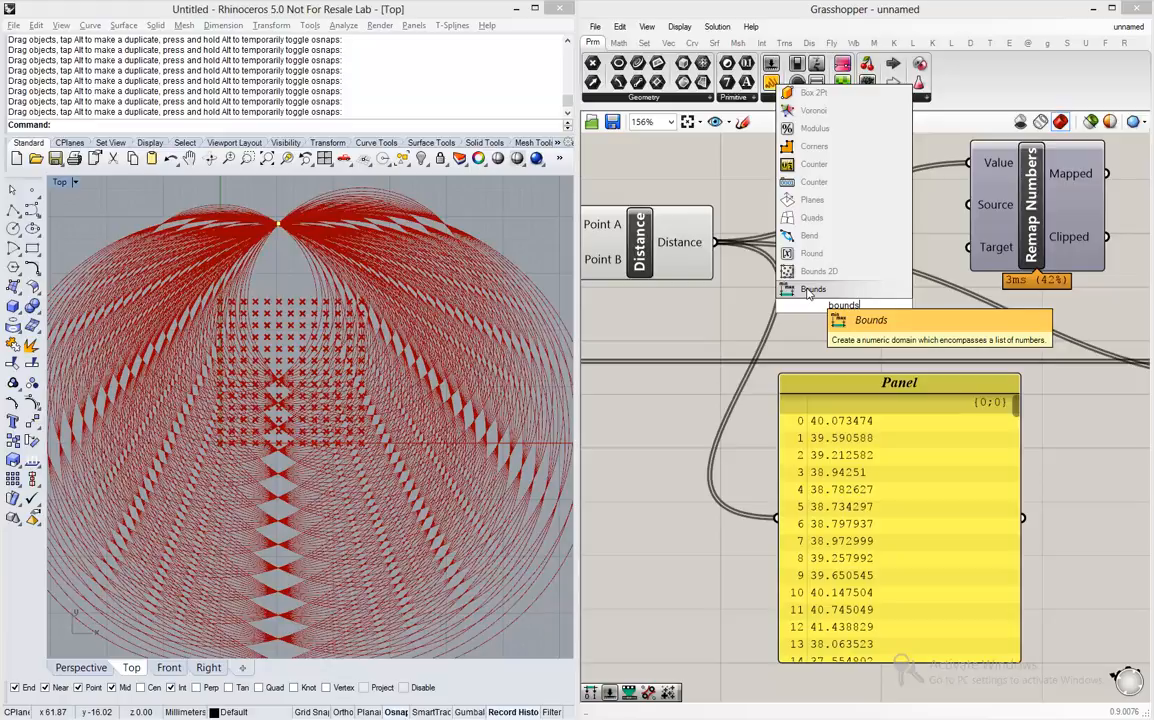
click(810, 289)
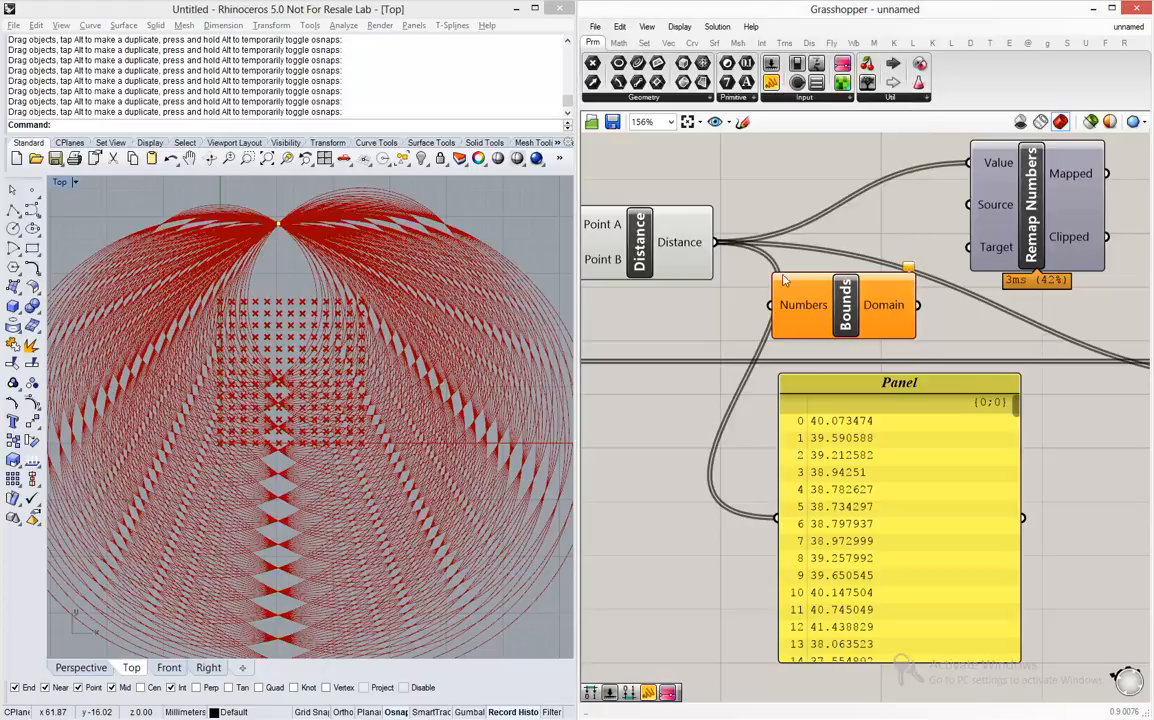
drag(714, 242, 776, 307)
- Inspect the Bounds domain, move the component slightly higher, and connect its Domain output to the Source input of Remap Numbers
scroll(822, 425, down, 4)
scroll(866, 345, up, 4)
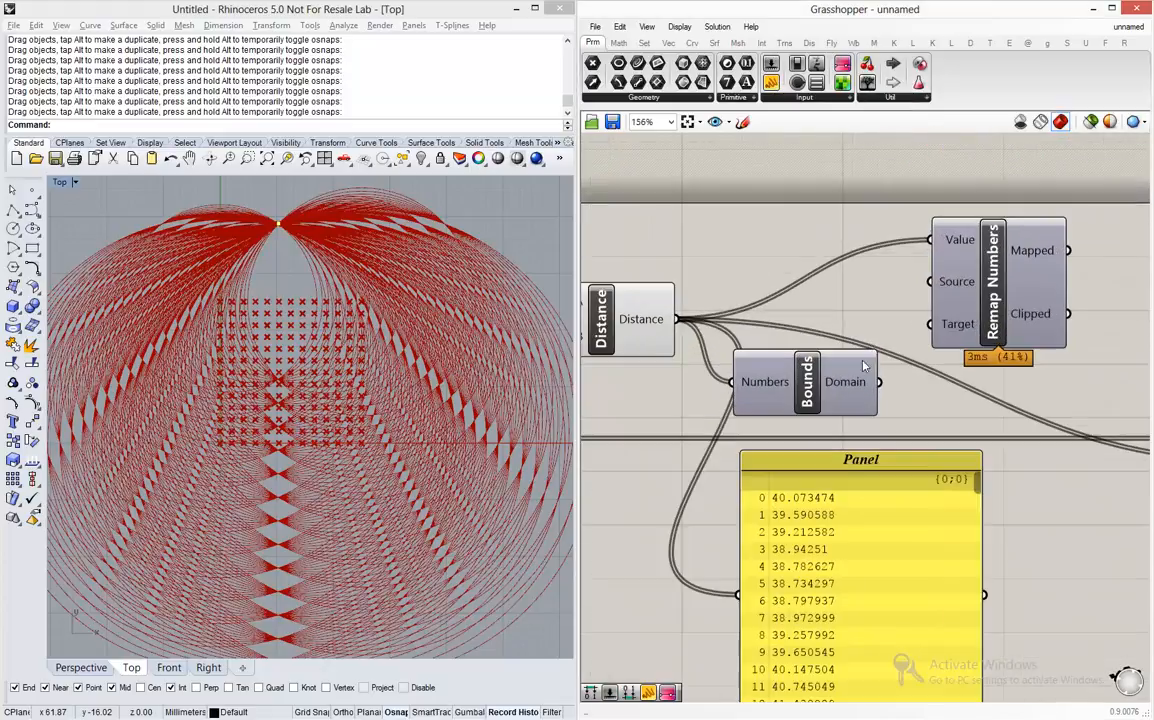
mouse_move(857, 382)
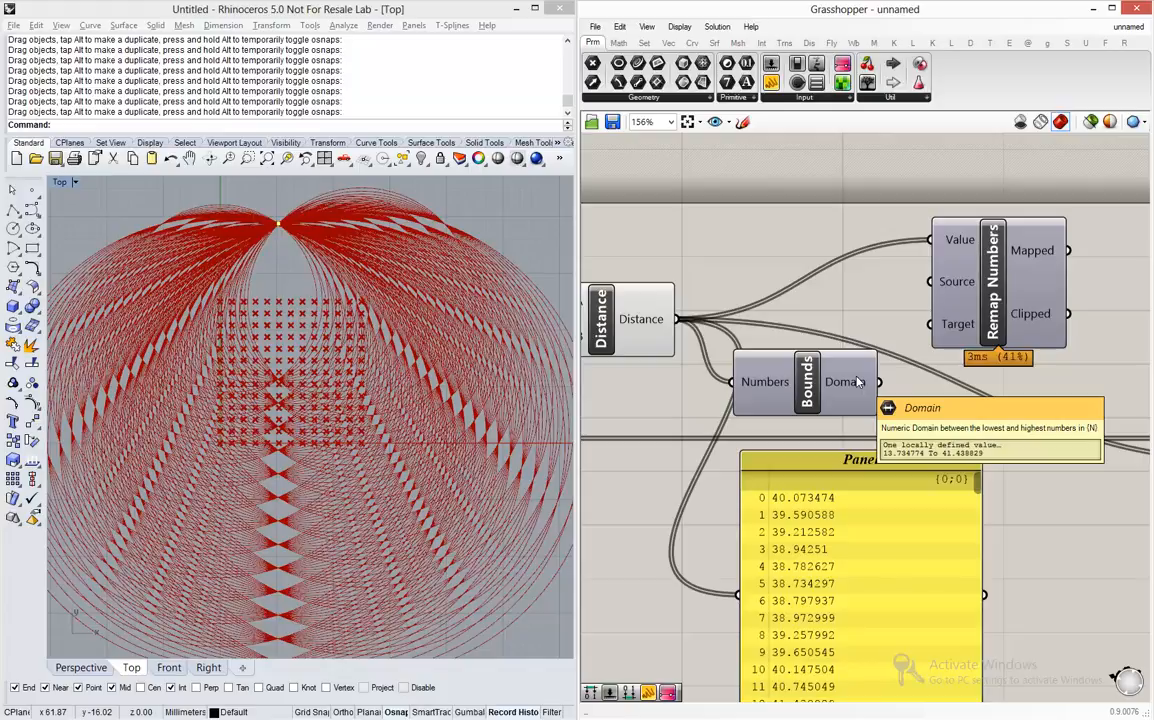
drag(829, 404, 930, 281)
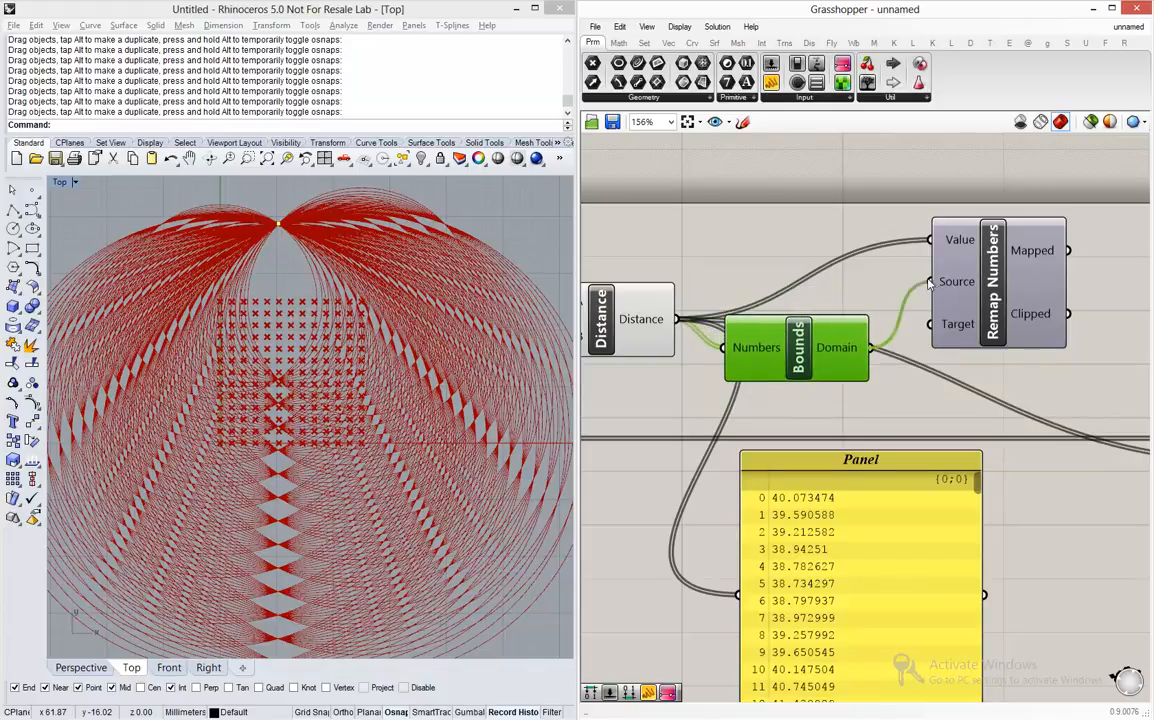
- Delete the Panel and space out Remap Numbers and Bounds farther from Distance
click(838, 501)
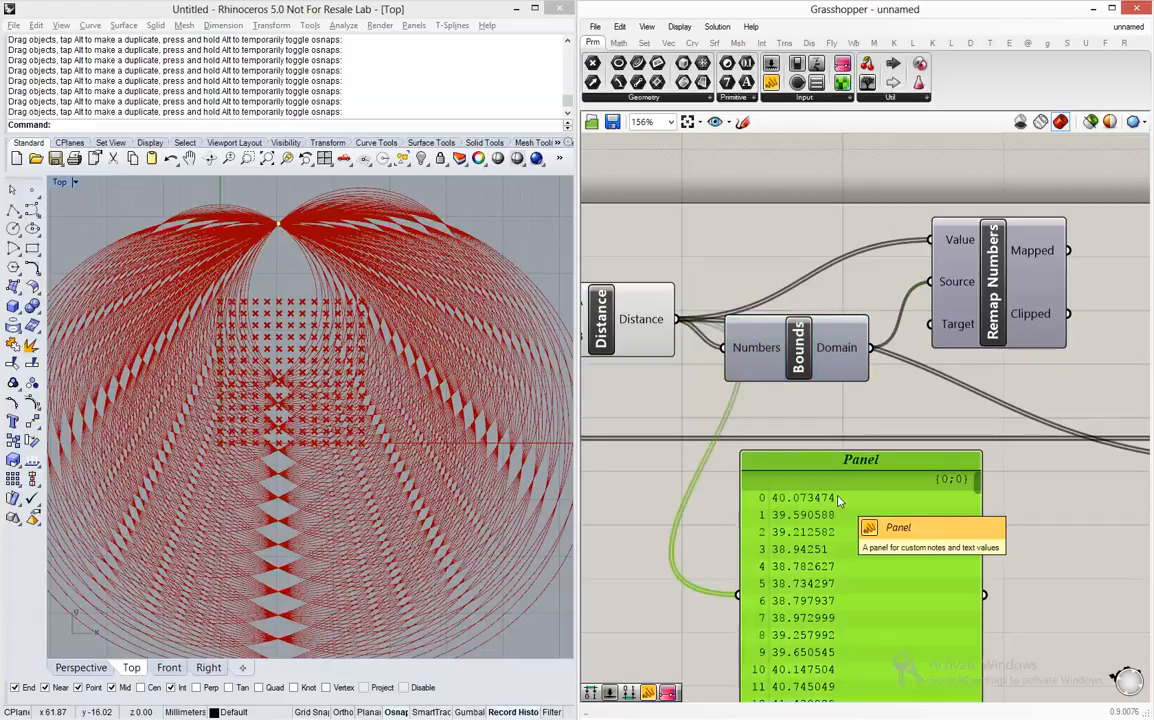
key(Delete)
scroll(820, 450, down, 4)
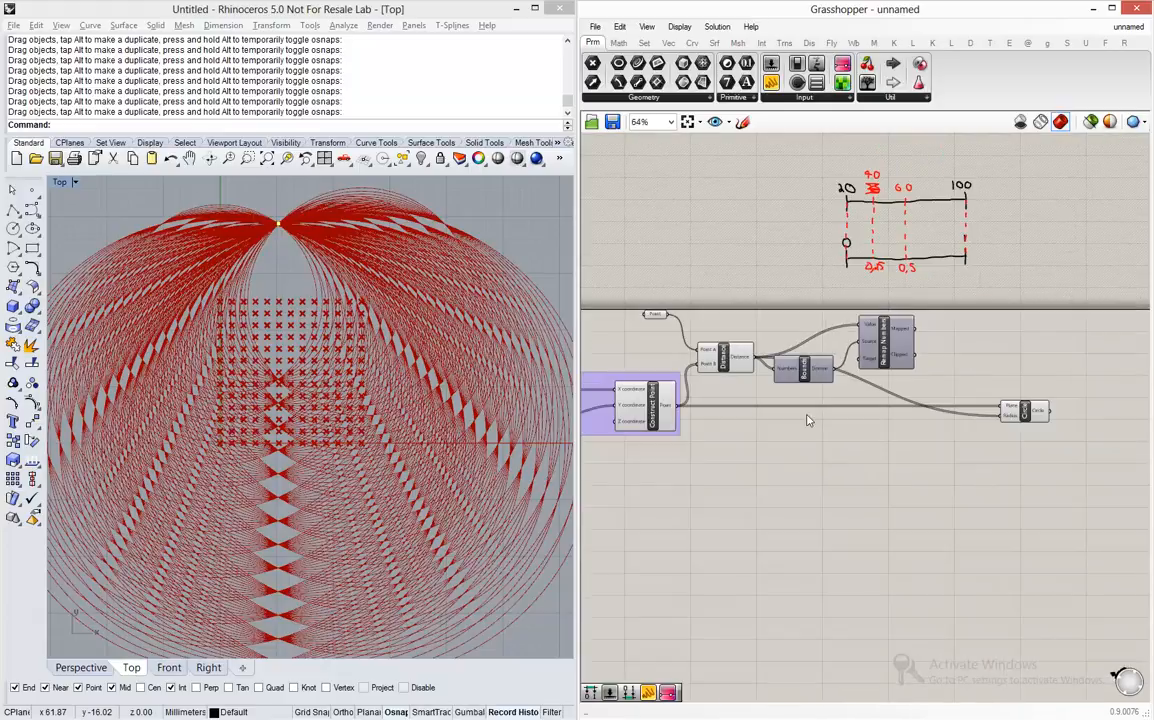
scroll(806, 420, up, 3)
drag(910, 341, 944, 333)
drag(803, 357, 846, 345)
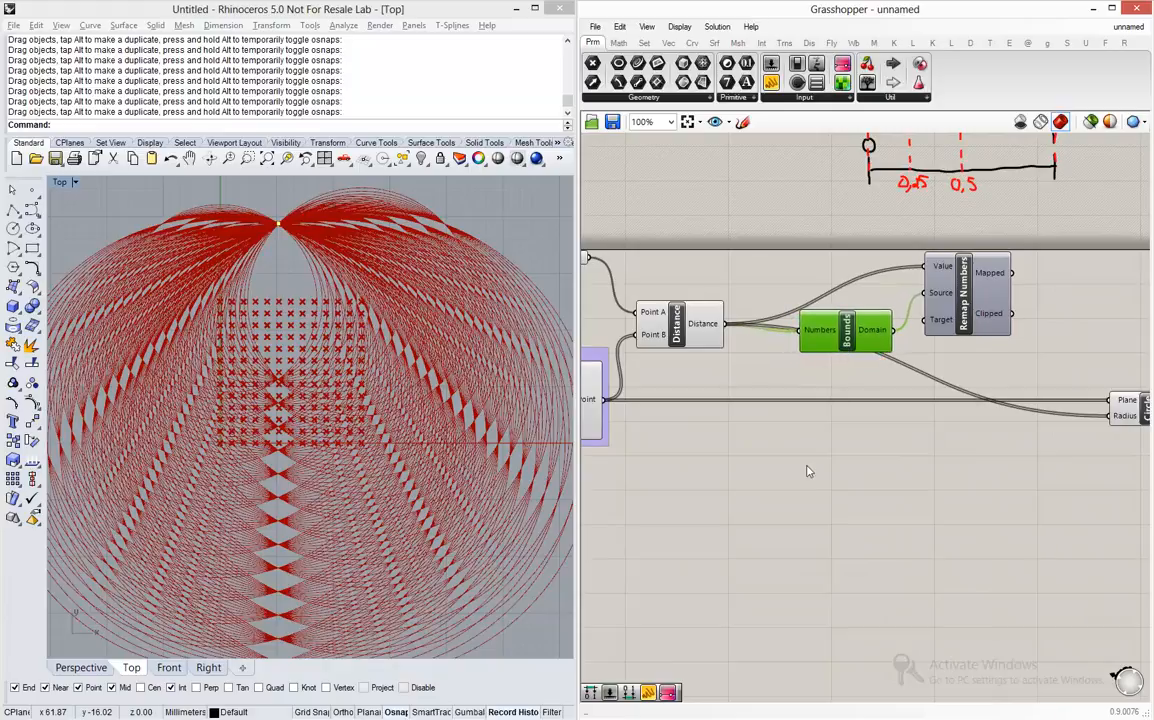
- Add a Construct Domain component below Bounds
double_click(855, 448)
text(cons)
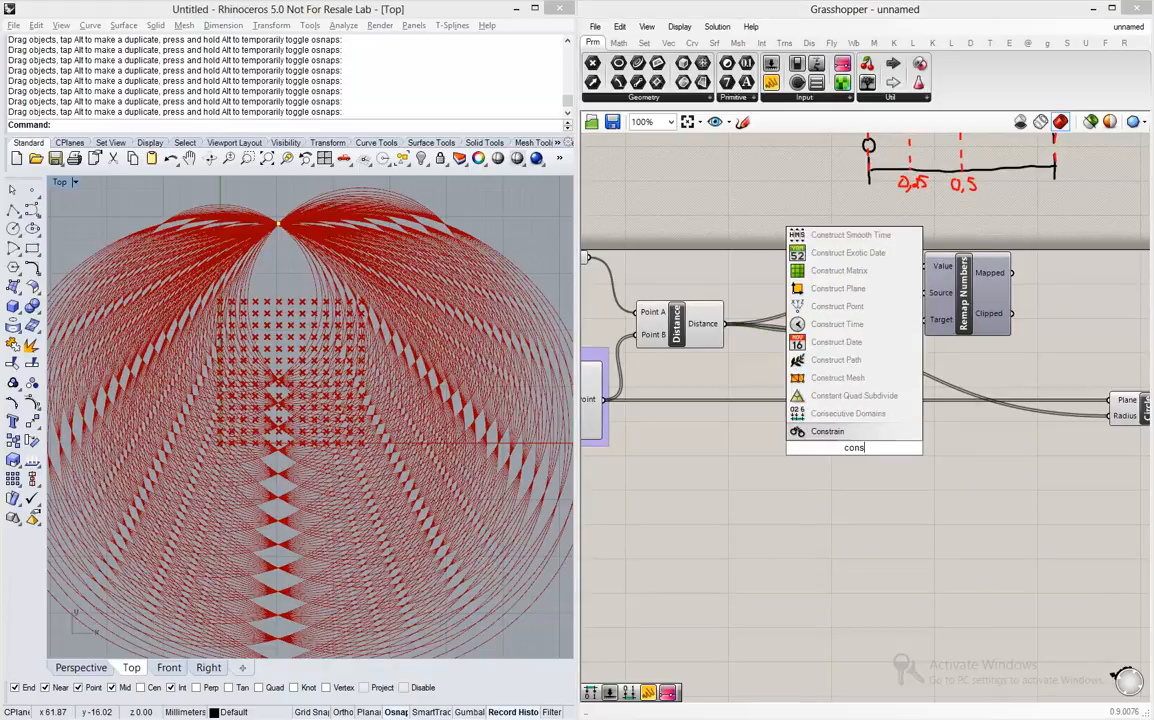
text(truct doma)
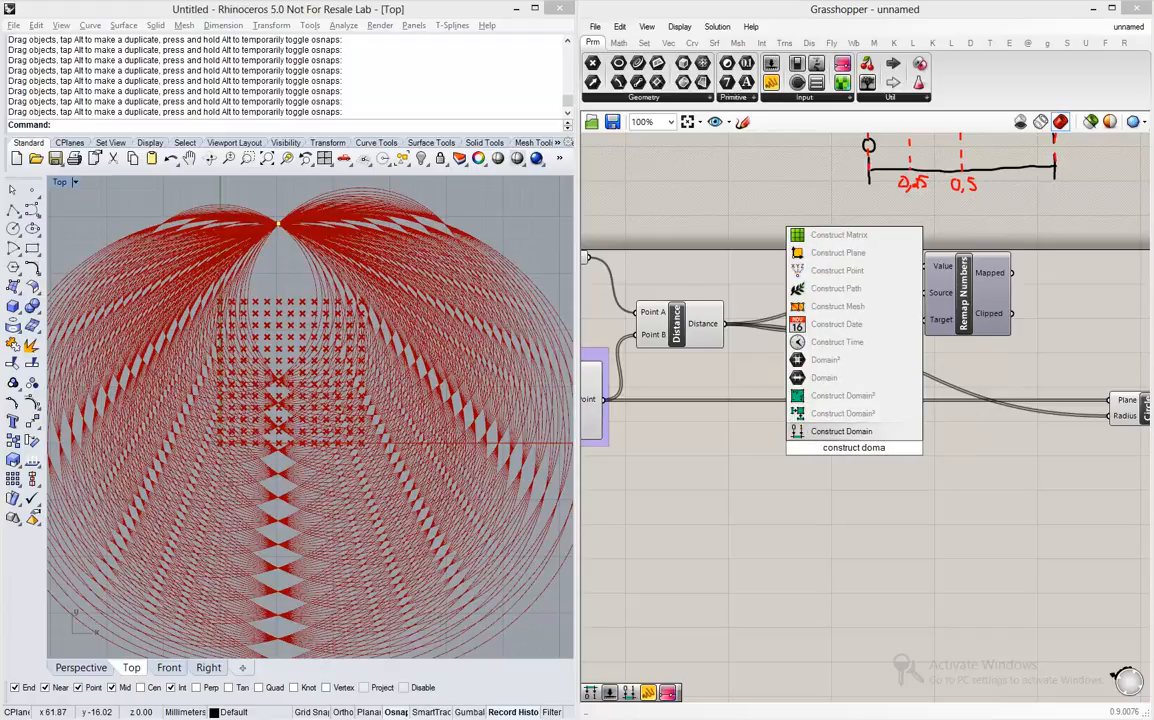
key(Return)
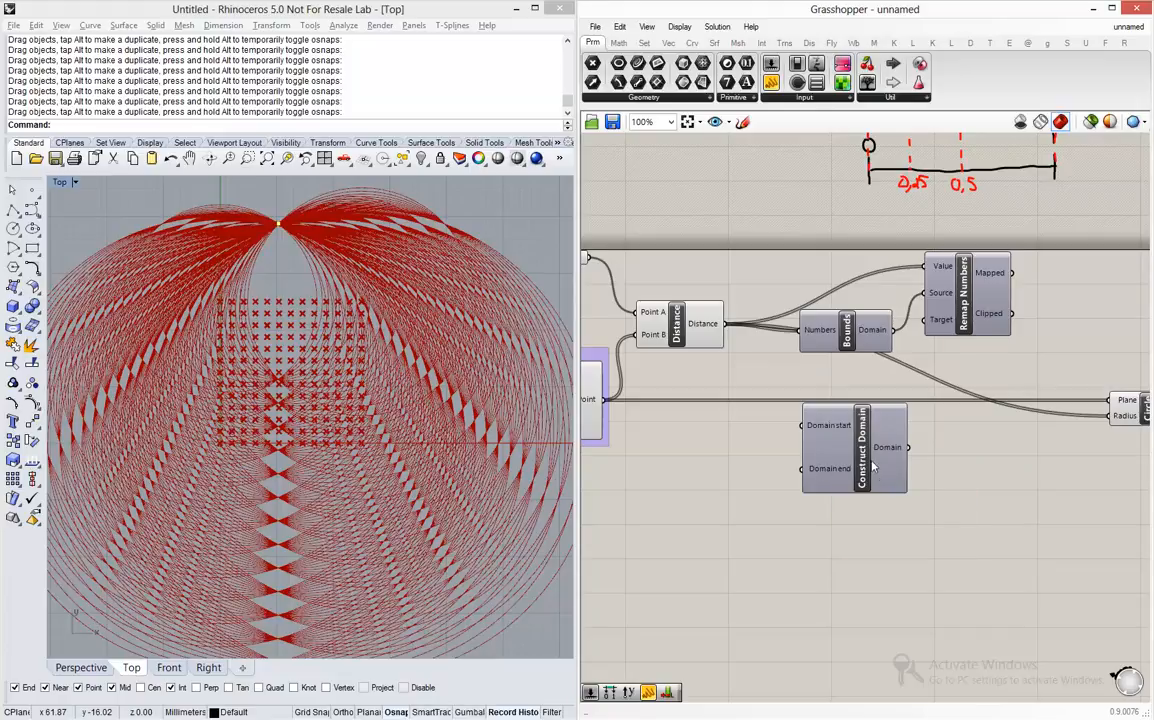
drag(874, 463, 895, 468)
- Add number sliders of 0.15 and 1.50 feeding the Domain start and Domain end inputs of Construct Domain
click(757, 440)
double_click(757, 440)
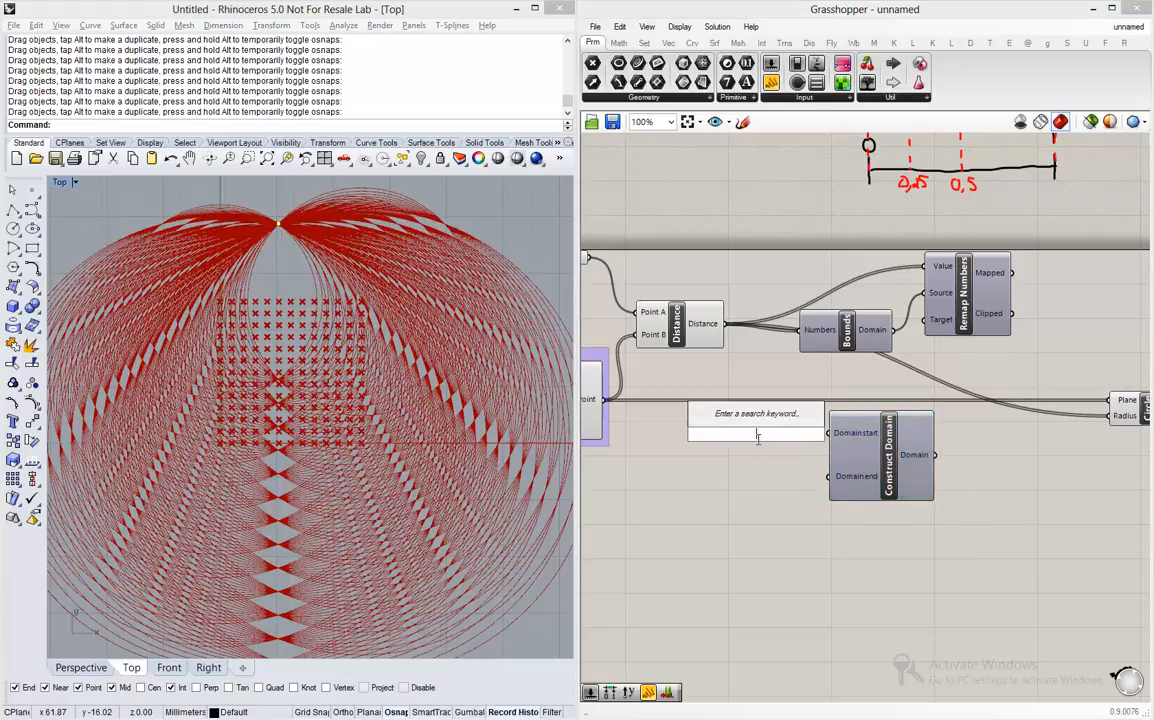
text(0)
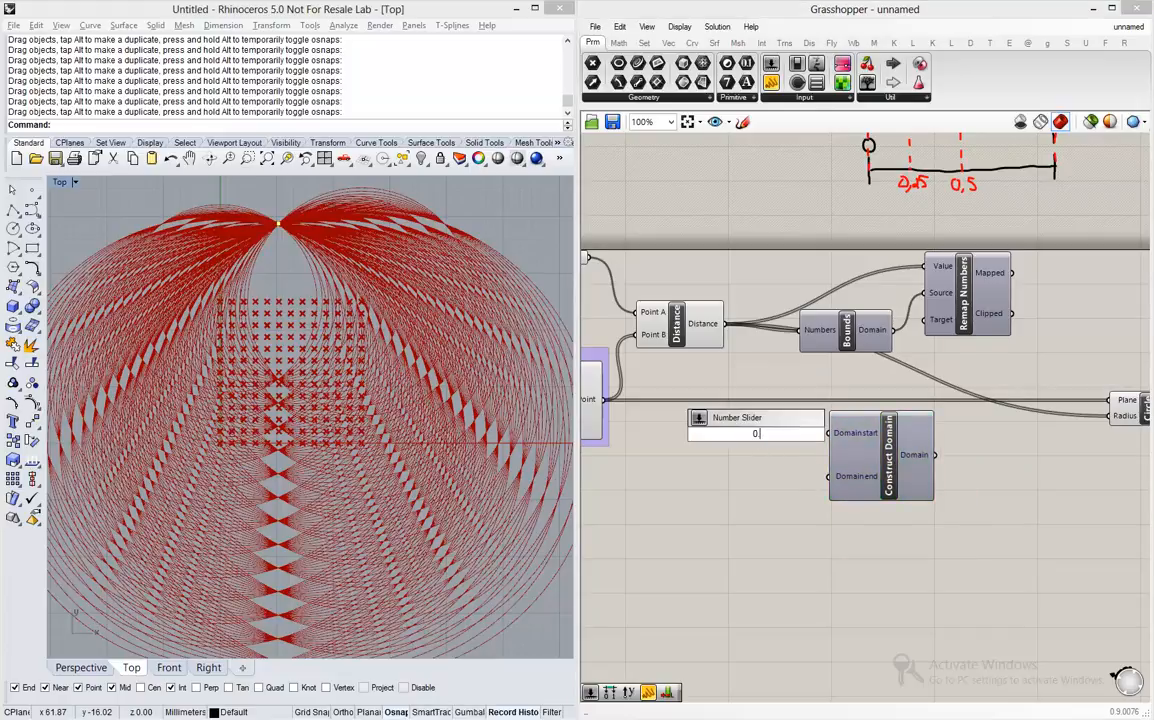
text(.15)
key(Return)
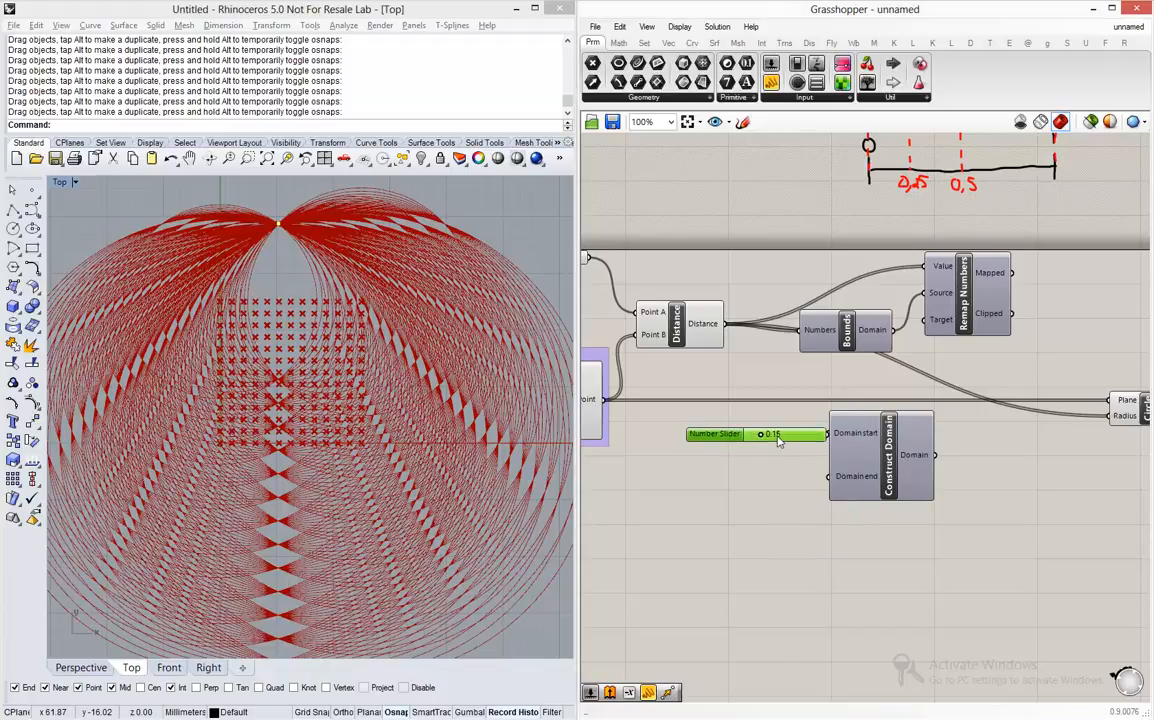
double_click(730, 508)
text(1.50)
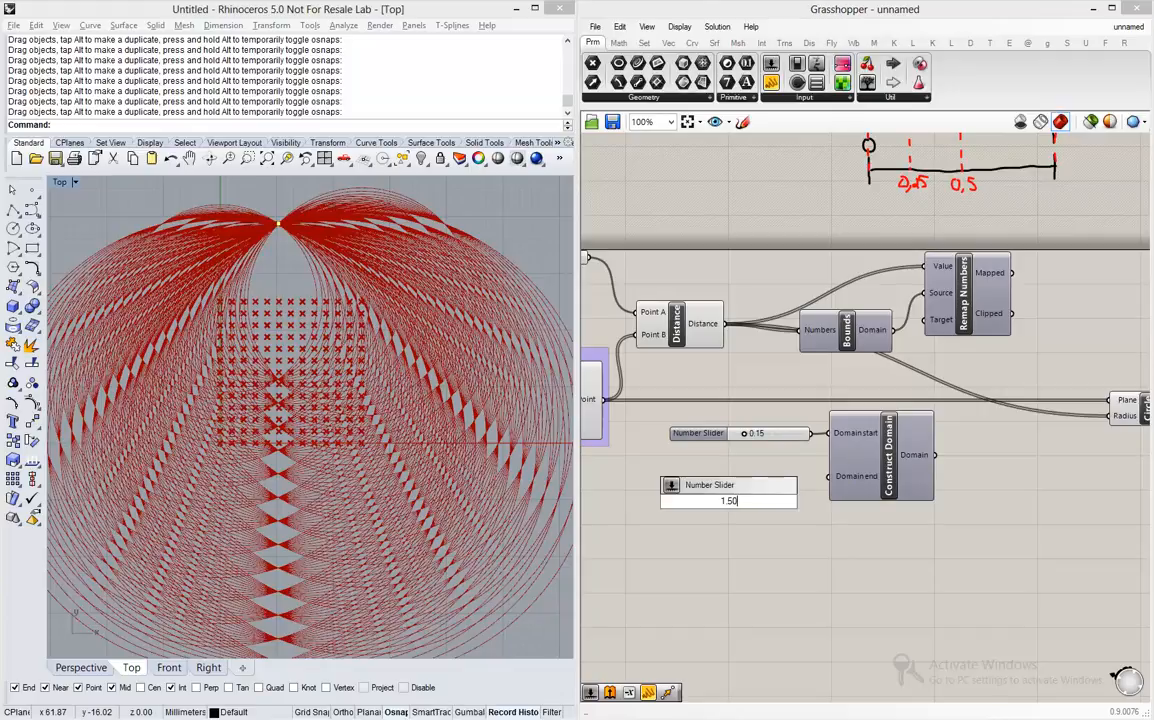
key(Return)
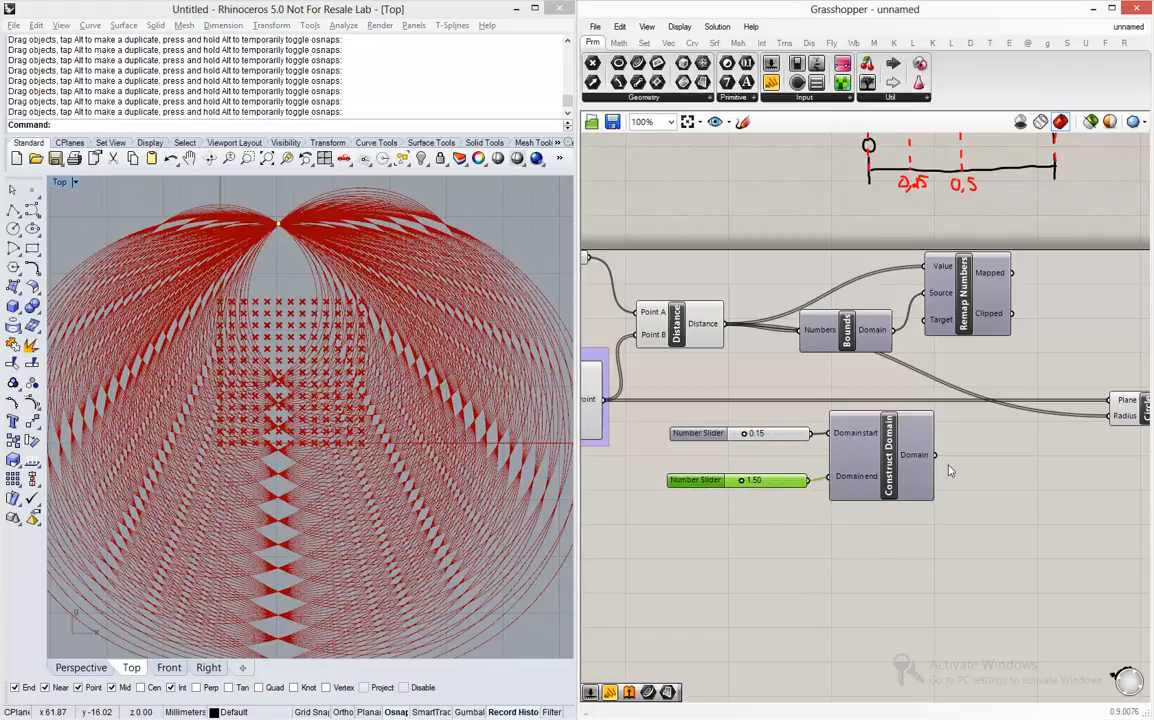
- Connect Construct Domain's output to the Target of Remap Numbers, and replace the Circle's Radius input with the Mapped output
mouse_move(937, 457)
mouse_down()
mouse_move(950, 317)
mouse_move(974, 339)
mouse_up()
scroll(833, 387, down, 2)
scroll(964, 187, up, 2)
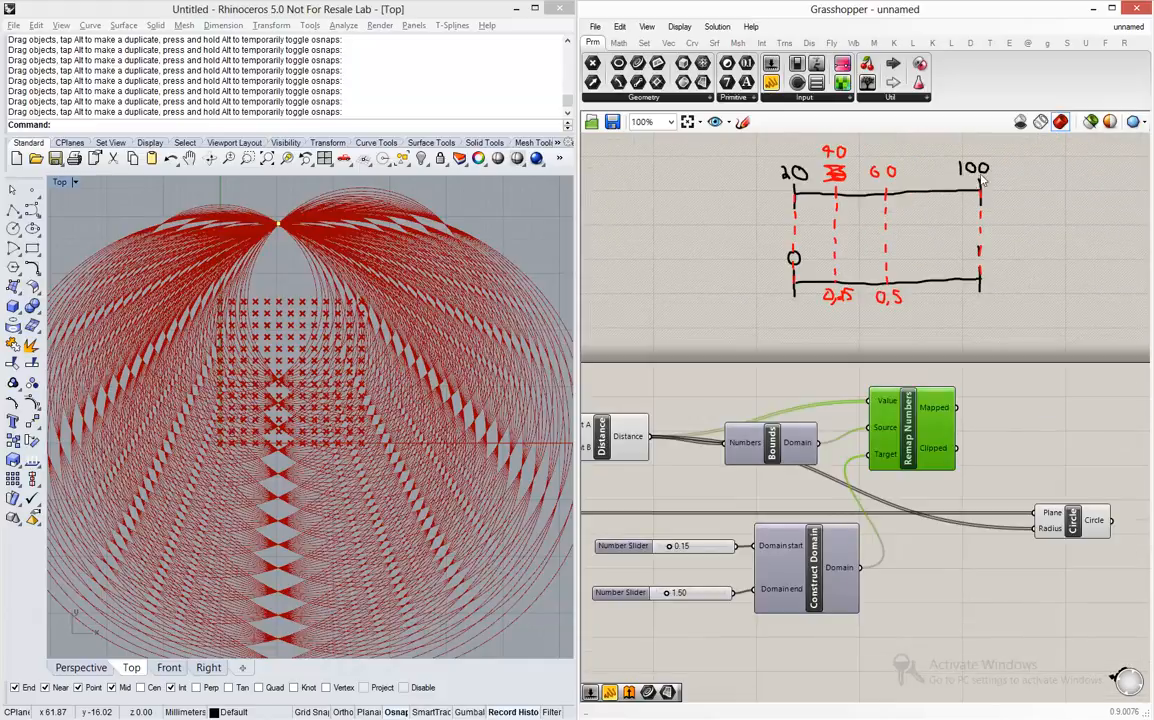
click(983, 175)
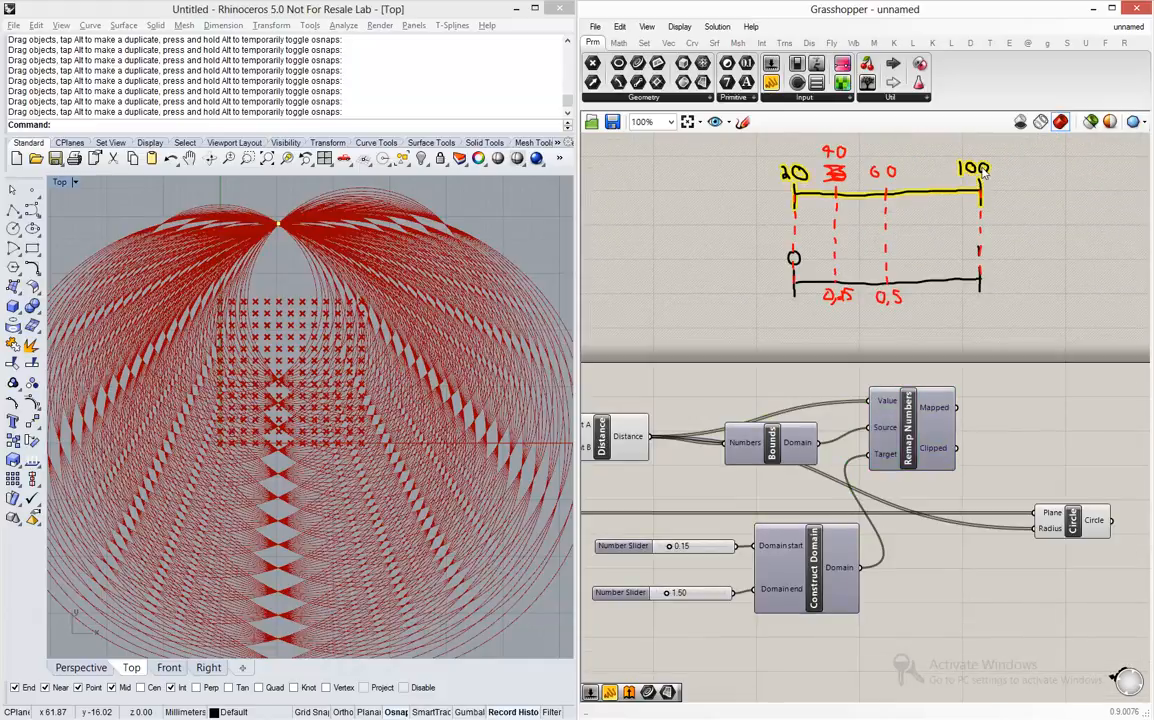
click(930, 291)
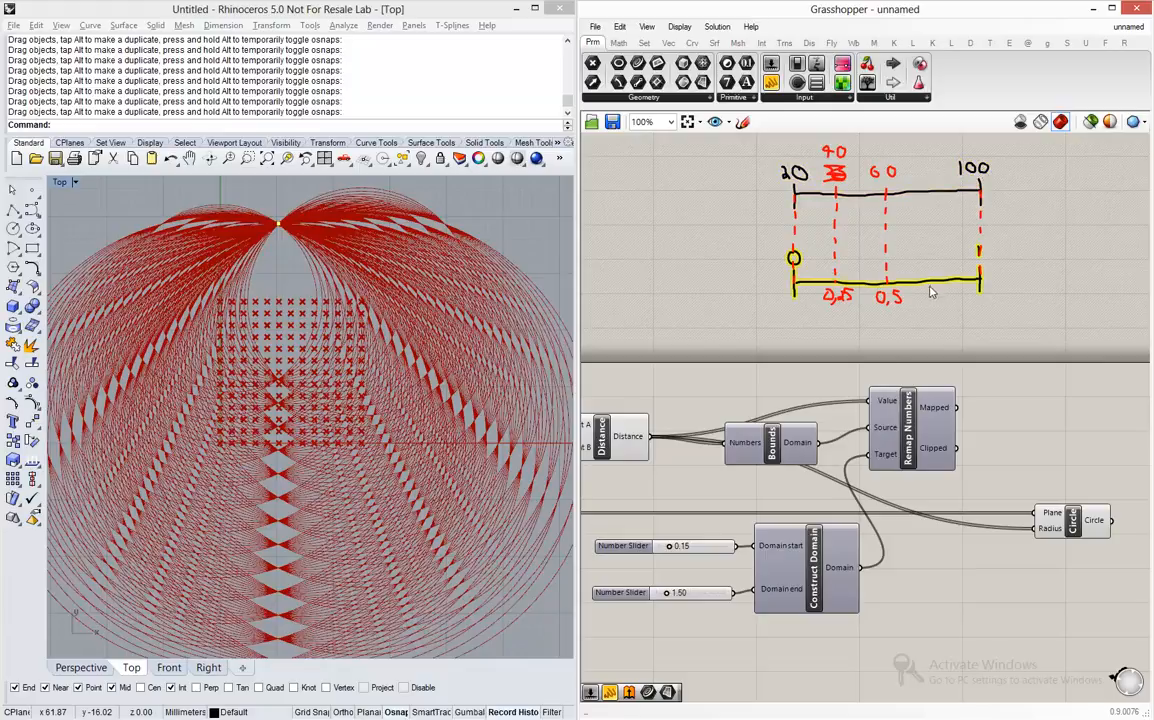
drag(957, 407, 980, 457)
drag(958, 407, 1035, 528)
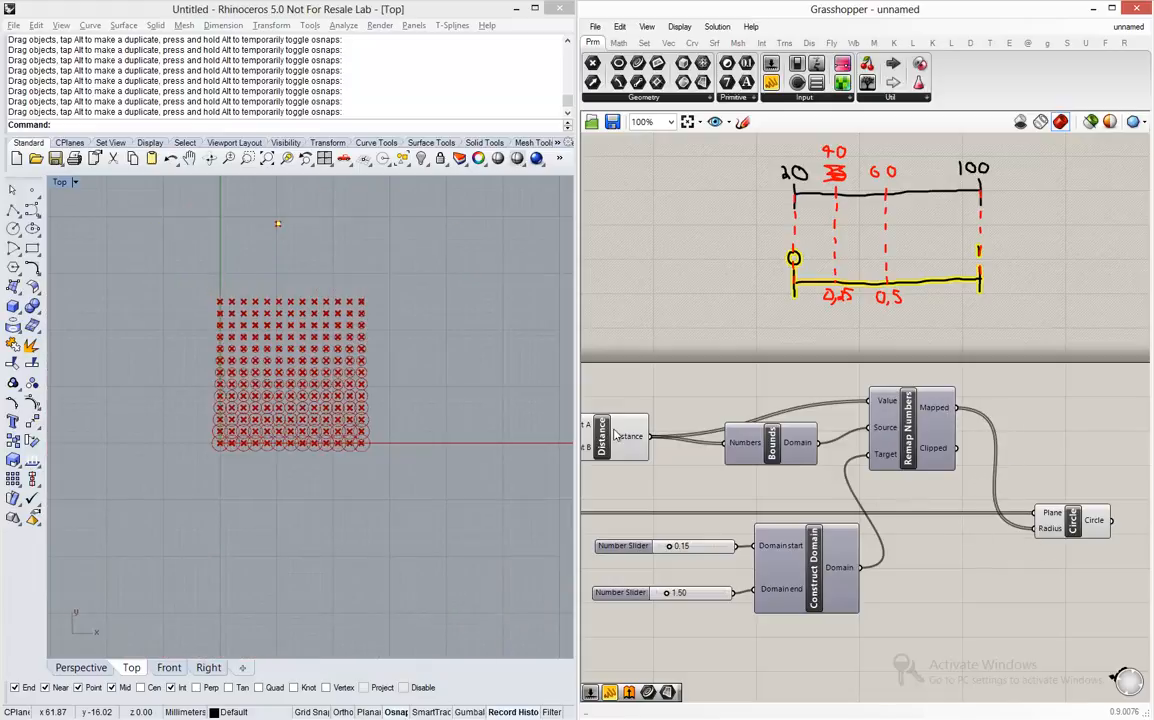
- Adjust the target domain sliders to 0.24 for the start and 1.00 for the end
scroll(392, 399, up, 2)
scroll(301, 379, up, 1)
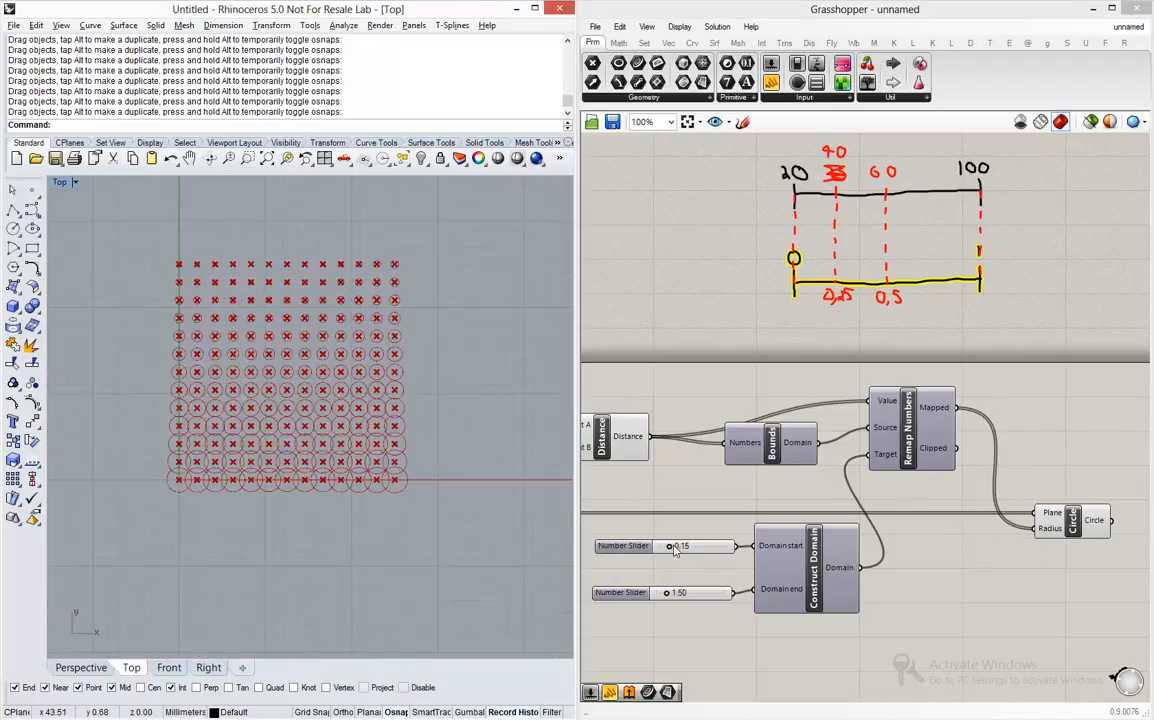
drag(675, 548, 667, 597)
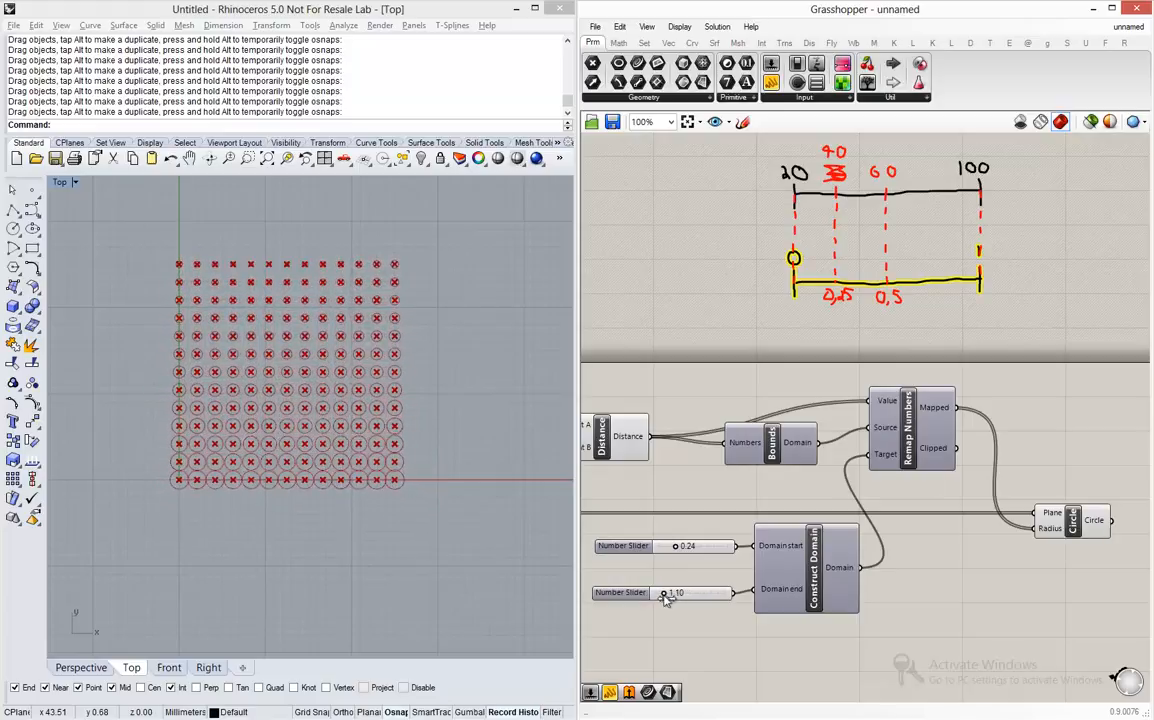
- Turn off the preview of the Point, Distance and Construct Point components so only the circles are drawn
scroll(841, 444, down, 4)
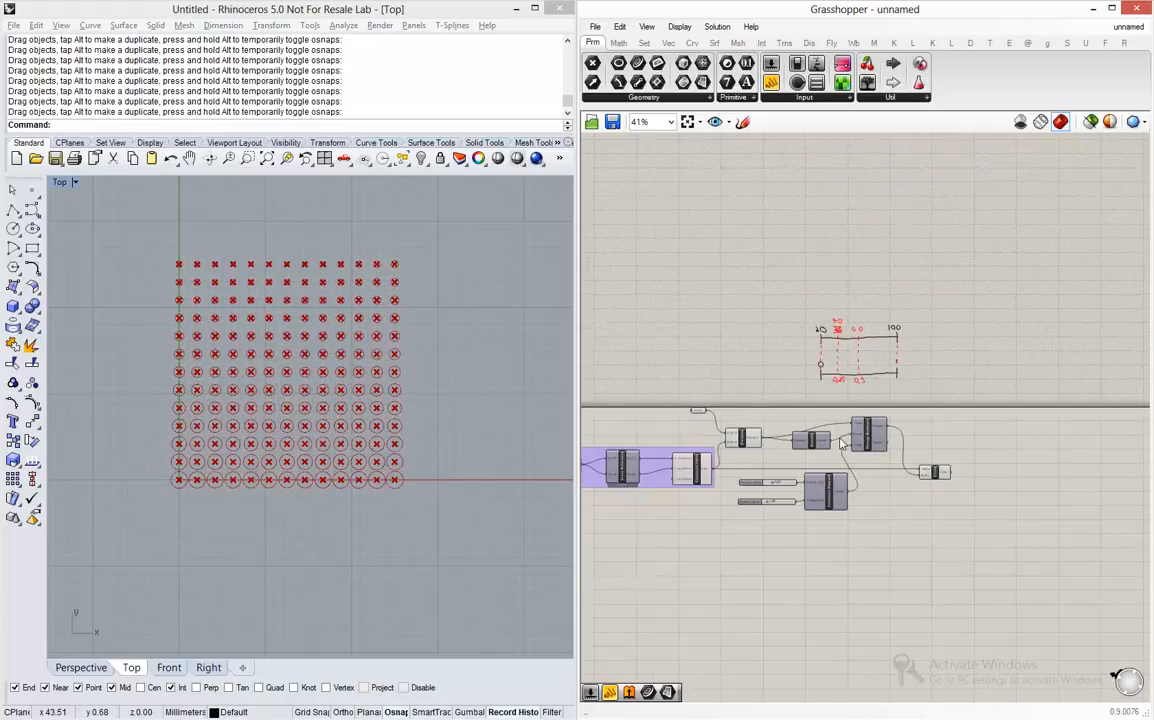
scroll(720, 400, up, 2)
scroll(792, 400, up, 1)
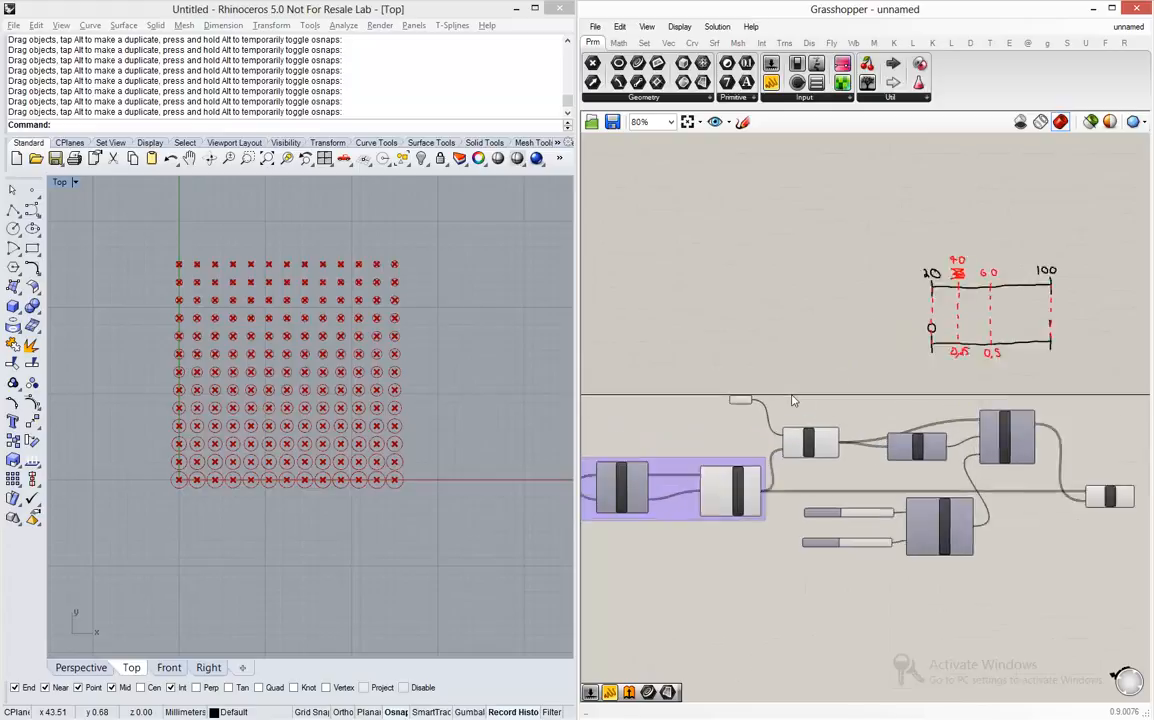
drag(843, 350, 670, 553)
middle_click(670, 549)
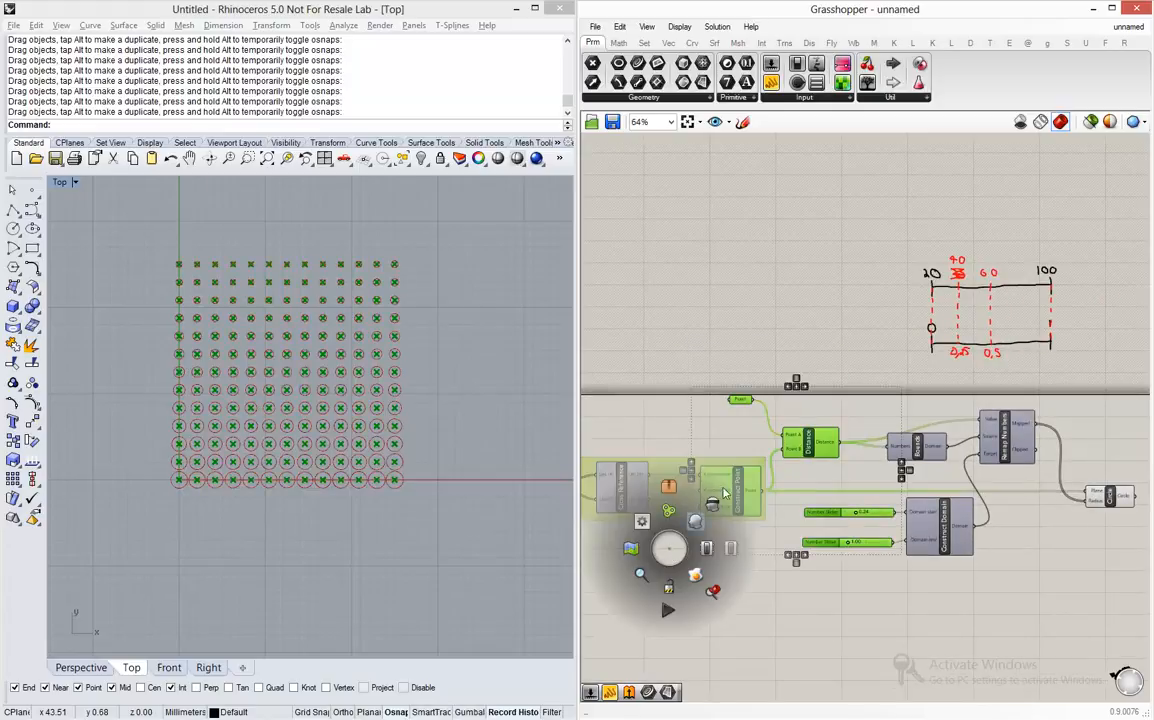
click(714, 506)
- Move the attractor point from above the grid to among the circles near its lower middle in the Top view
scroll(320, 482, down, 4)
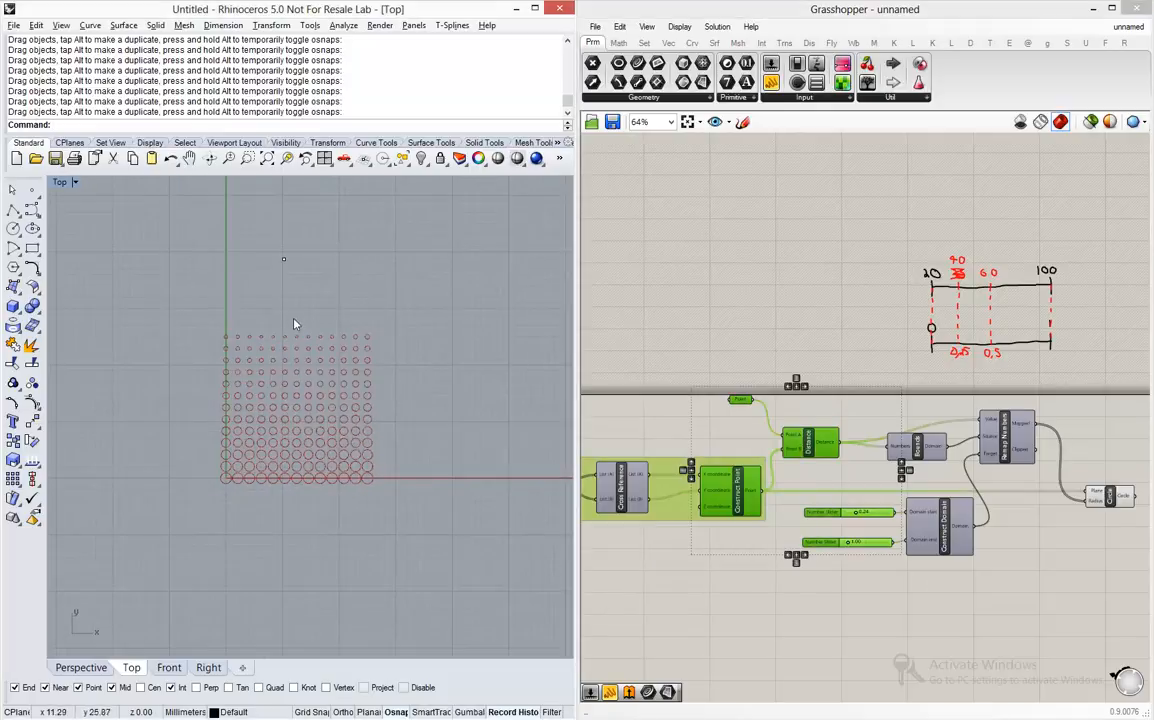
scroll(293, 325, up, 6)
drag(277, 211, 296, 548)
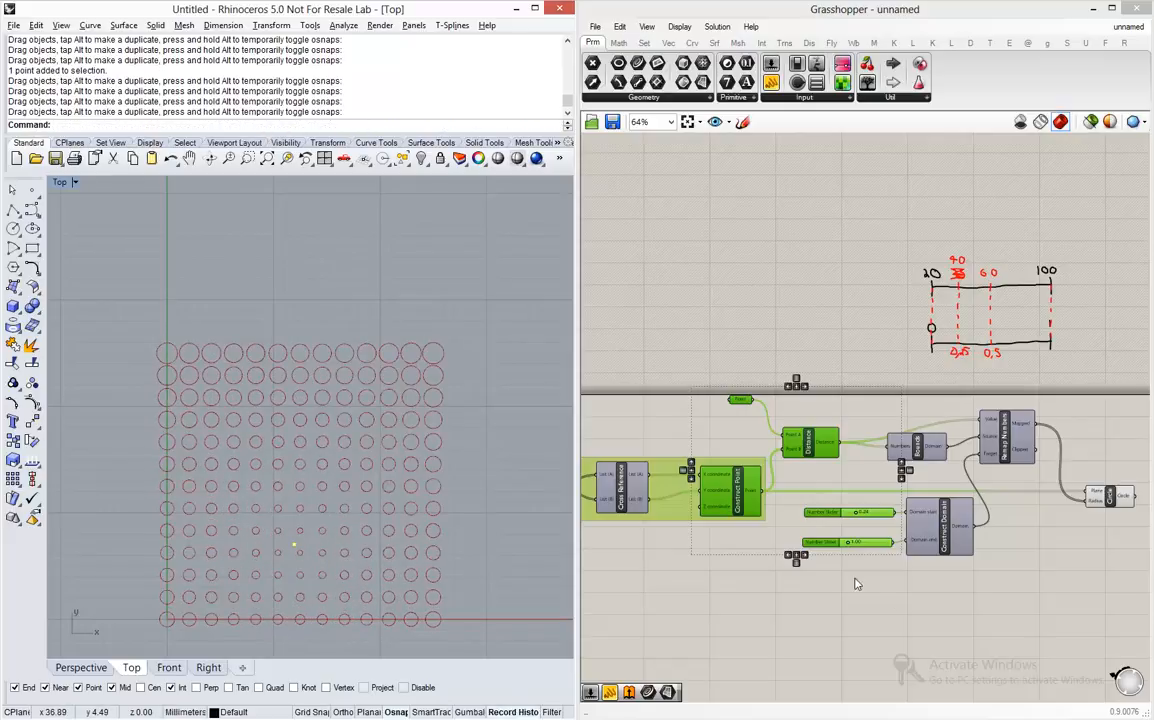
- Set the domain start slider to 0.10 and the end slider to 1.29, then try attractor positions, ending low in the grid's middle
scroll(846, 510, up, 5)
scroll(846, 507, up, 3)
drag(840, 481, 811, 482)
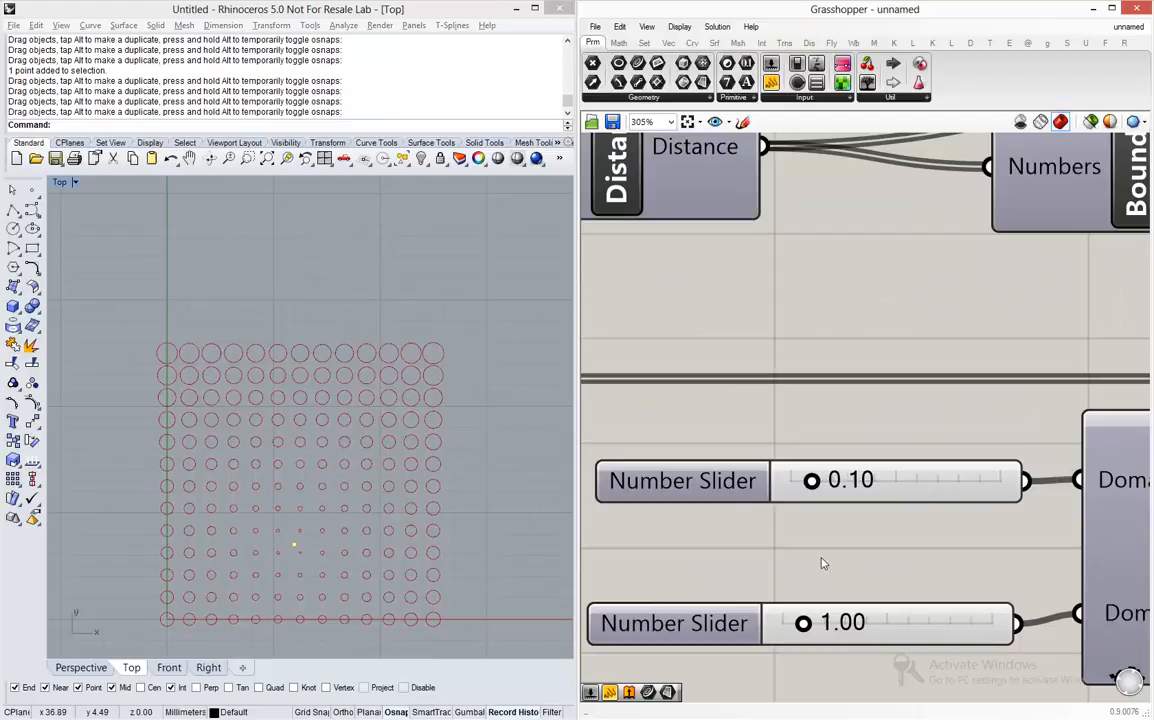
drag(804, 623, 808, 625)
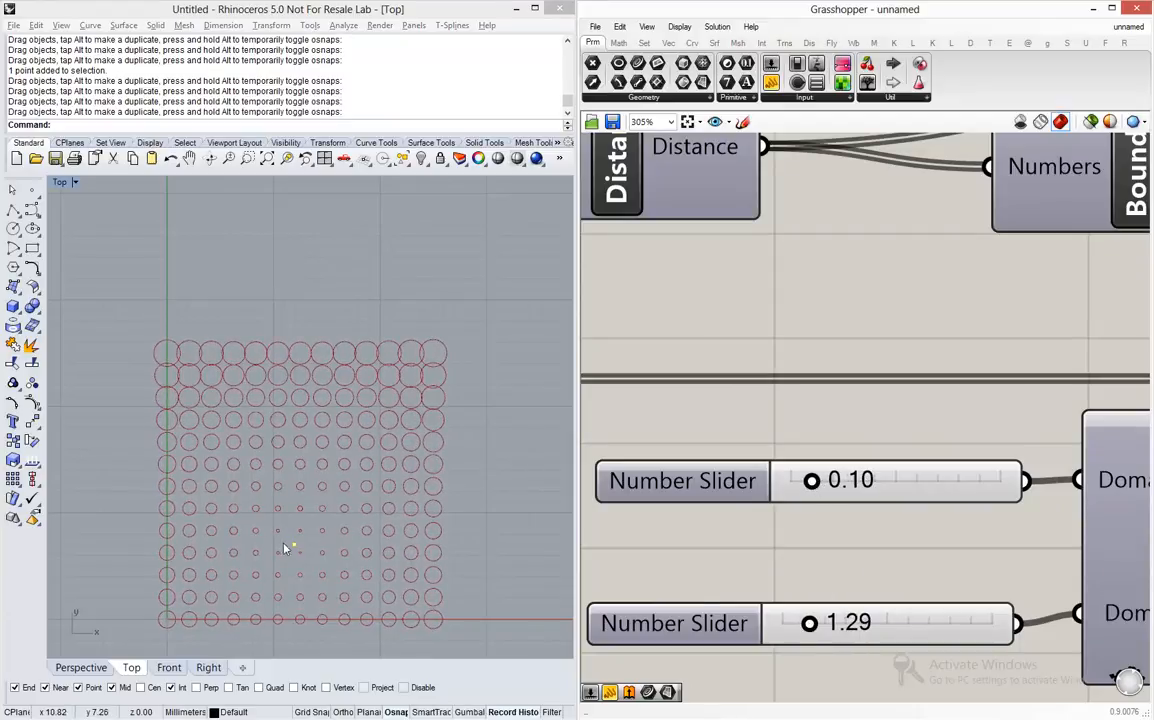
drag(294, 545, 338, 384)
drag(338, 384, 299, 577)
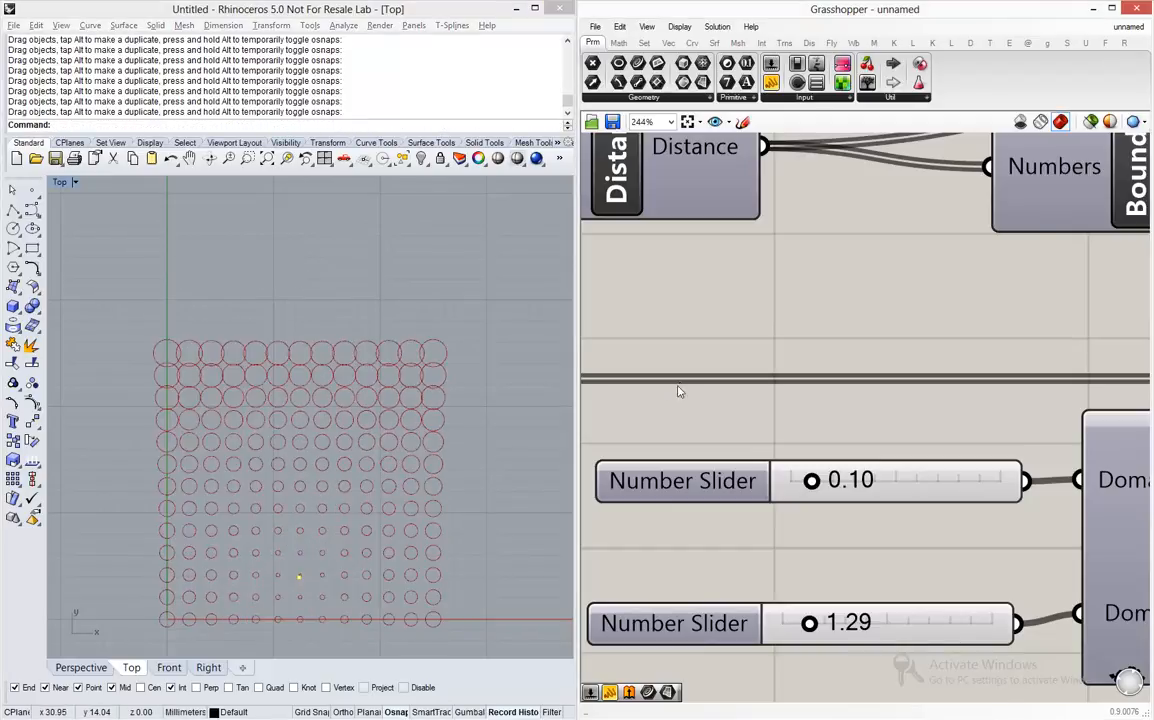
- Group the range sketch with the Distance, Bounds, Remap Numbers, Construct Domain, slider and Circle components
scroll(700, 395, down, 5)
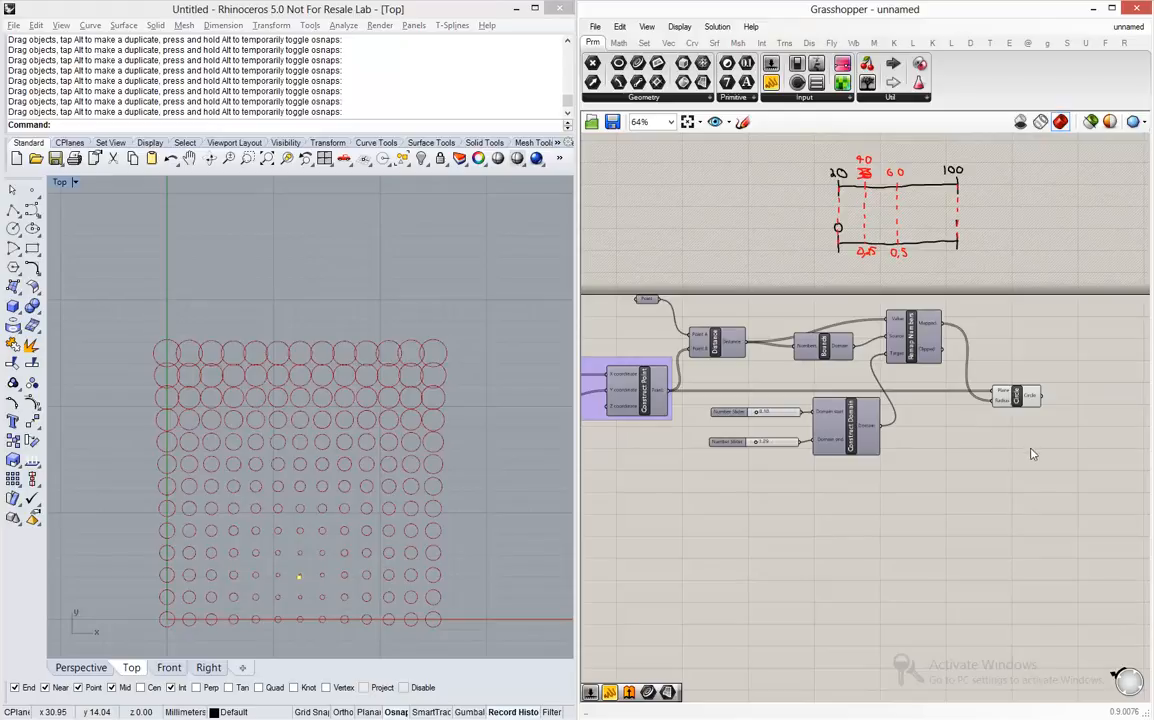
mouse_move(1048, 500)
mouse_down()
mouse_move(735, 292)
mouse_move(708, 288)
mouse_move(705, 150)
mouse_up()
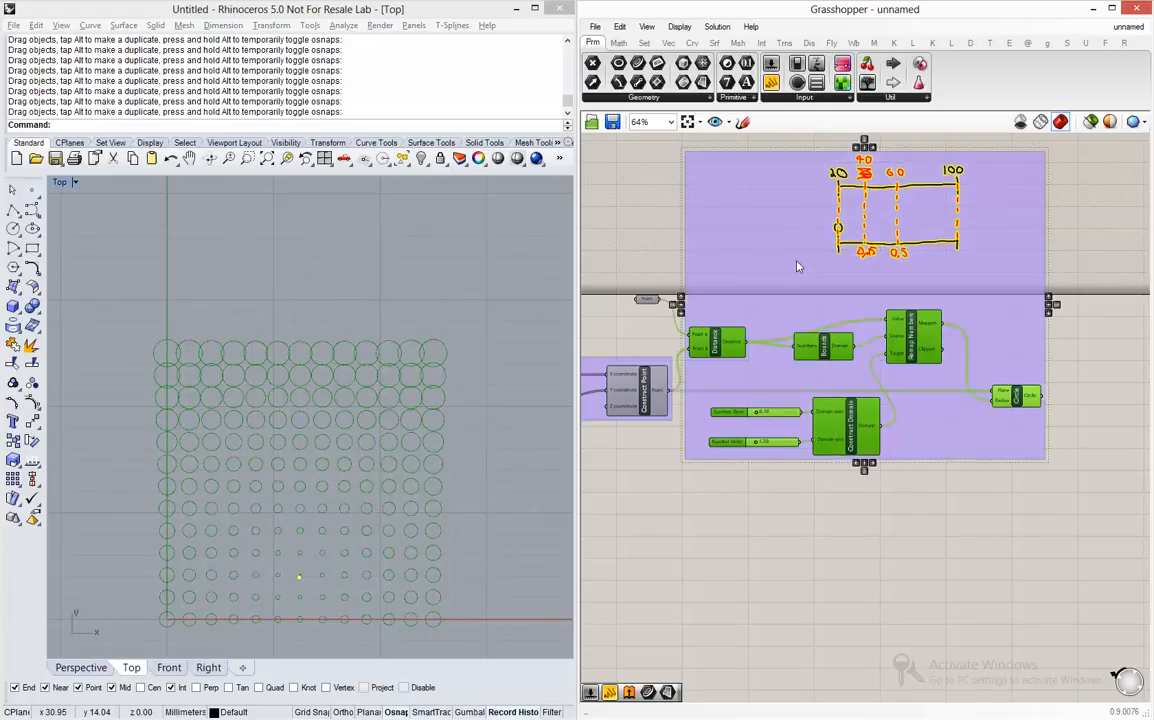
click(792, 498)
- Name the new group around the remapping and Circle components CIRCULOS
scroll(810, 451, down, 2)
scroll(858, 282, up, 4)
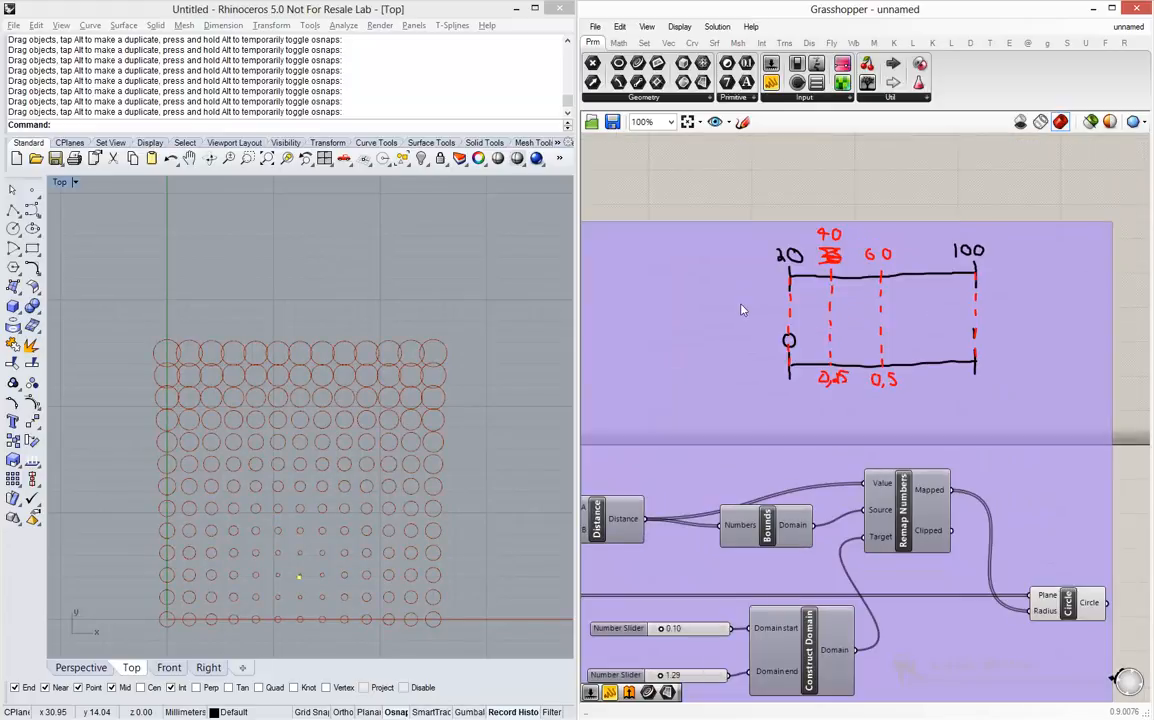
click(723, 323)
right_click(723, 323)
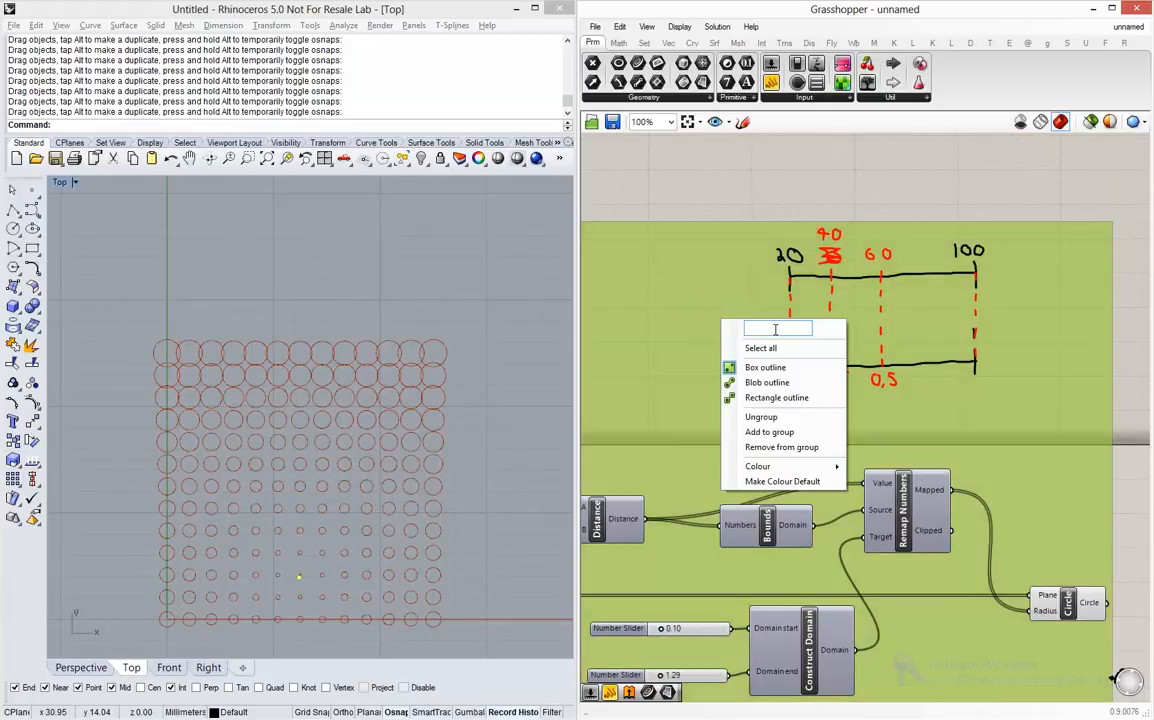
text(CIRCULOS)
key(Return)
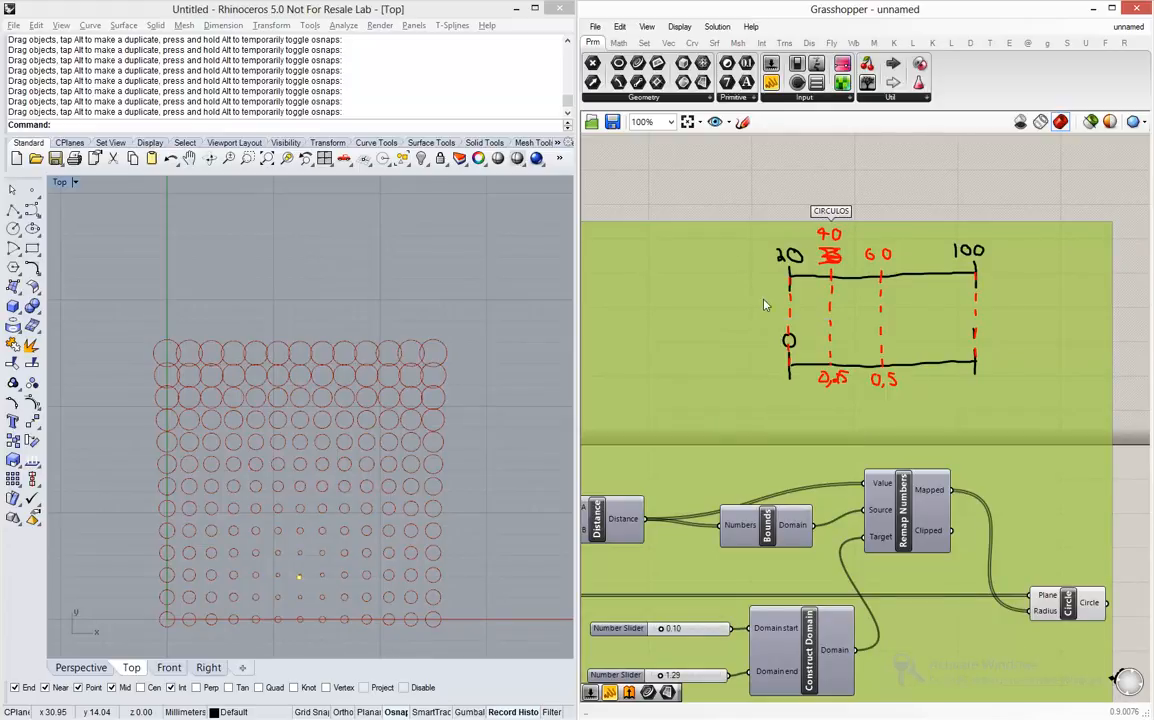
click(747, 192)
- Add a Gradient component on the empty canvas beyond the CIRCULOS group and examine its limits, parameter and colour grips
scroll(882, 318, down, 1)
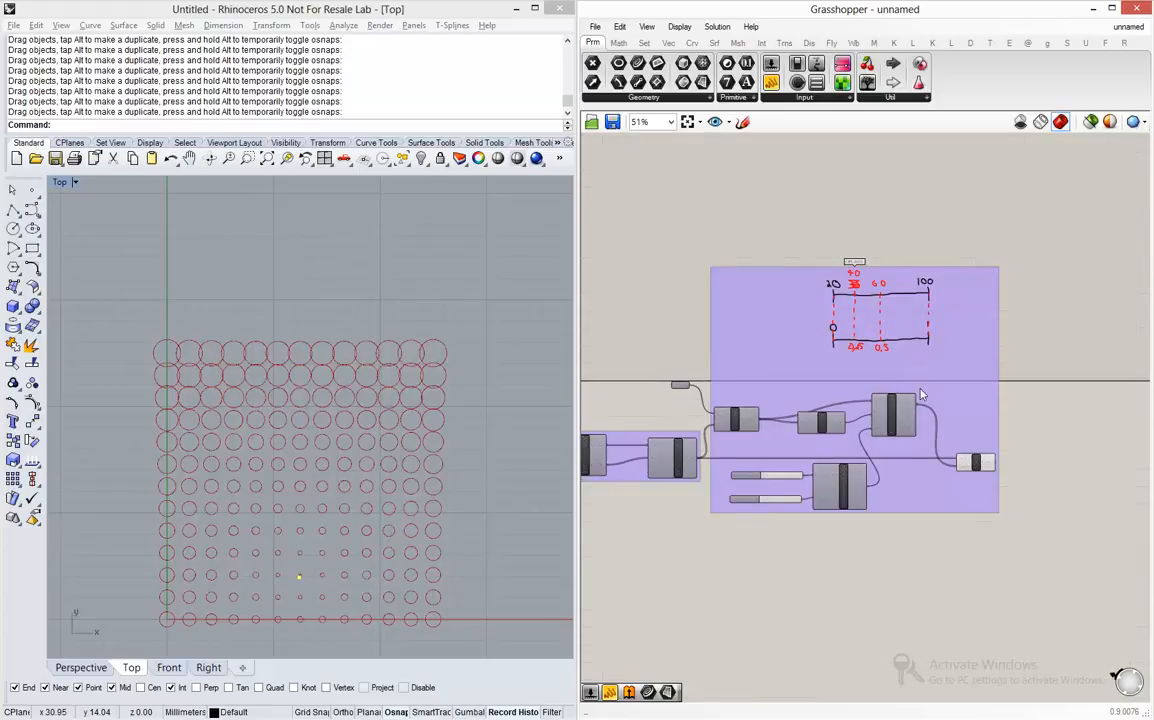
scroll(955, 415, down, 1)
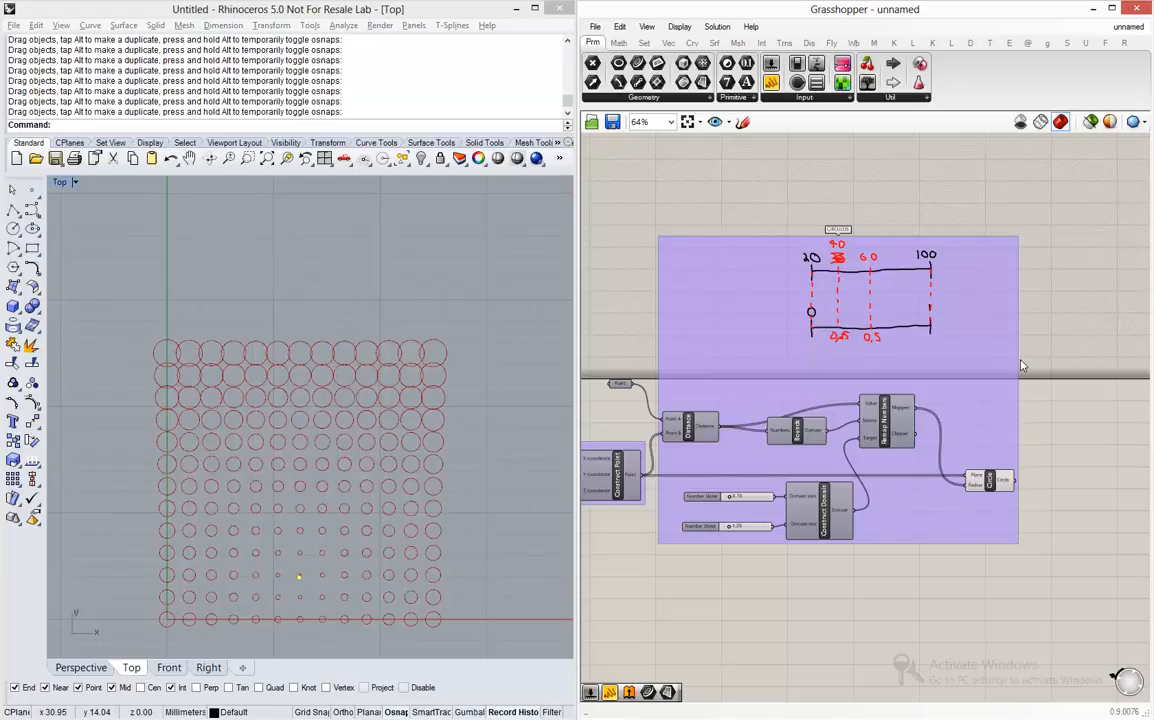
scroll(1040, 440, down, 2)
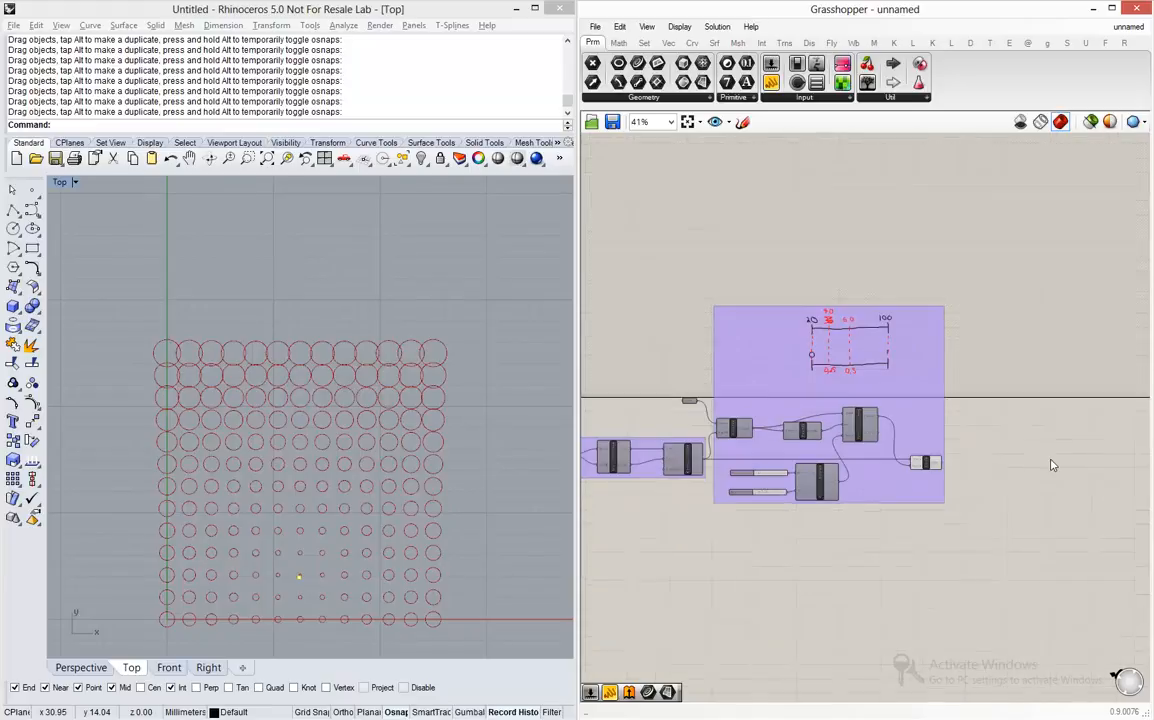
scroll(1045, 466, up, 2)
scroll(1045, 466, up, 3)
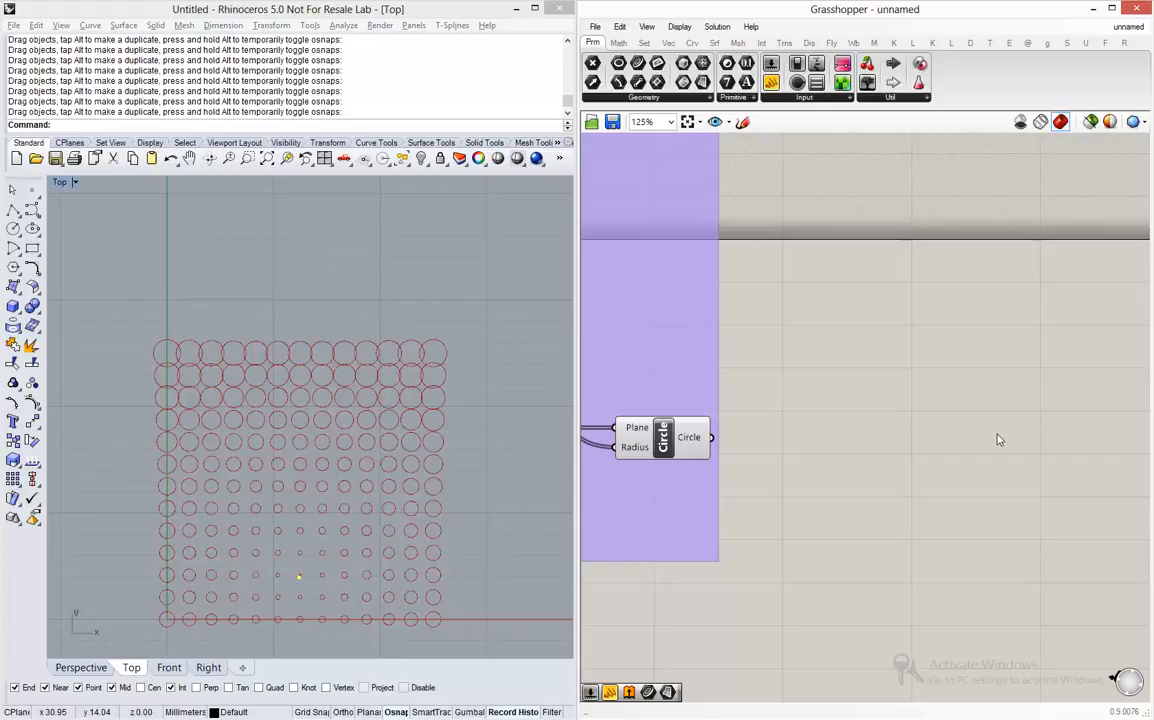
scroll(943, 501, down, 3)
scroll(881, 475, up, 1)
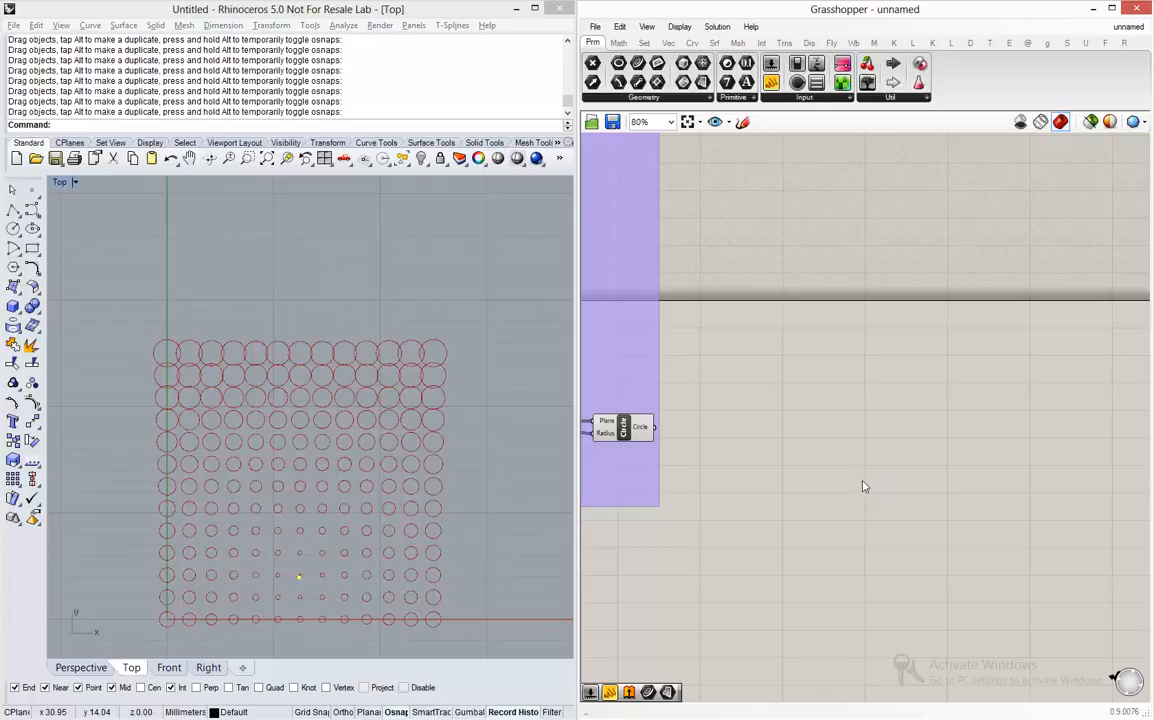
double_click(896, 469)
text(gradient)
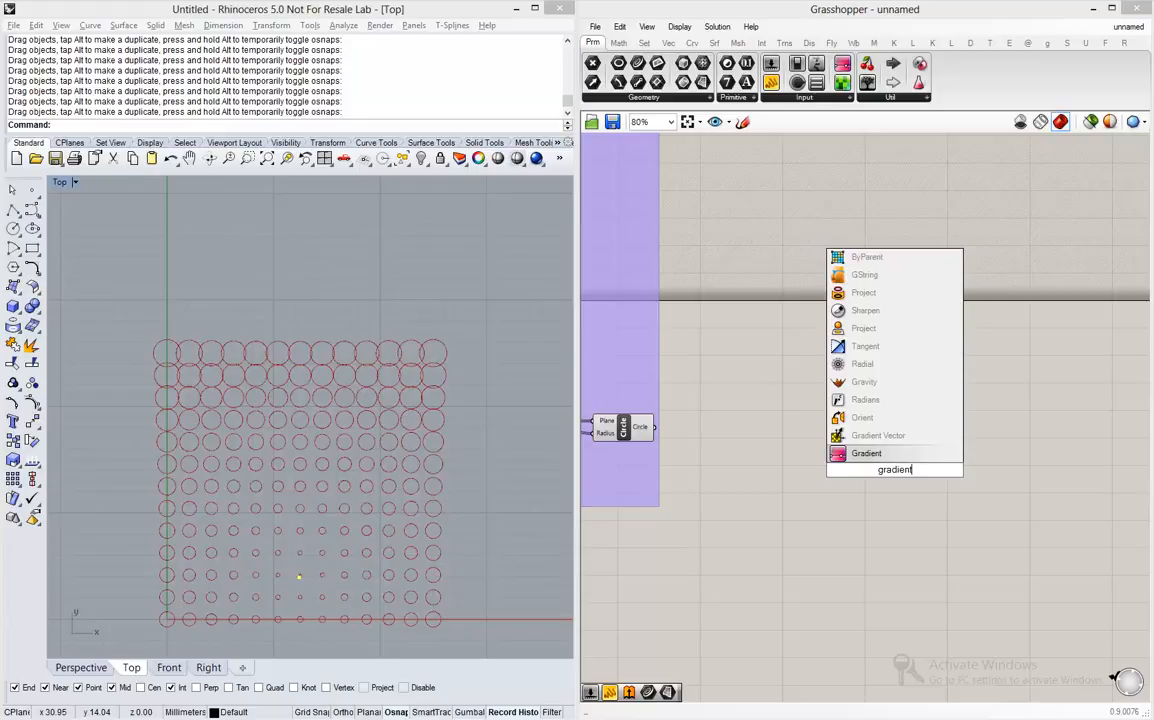
key(Return)
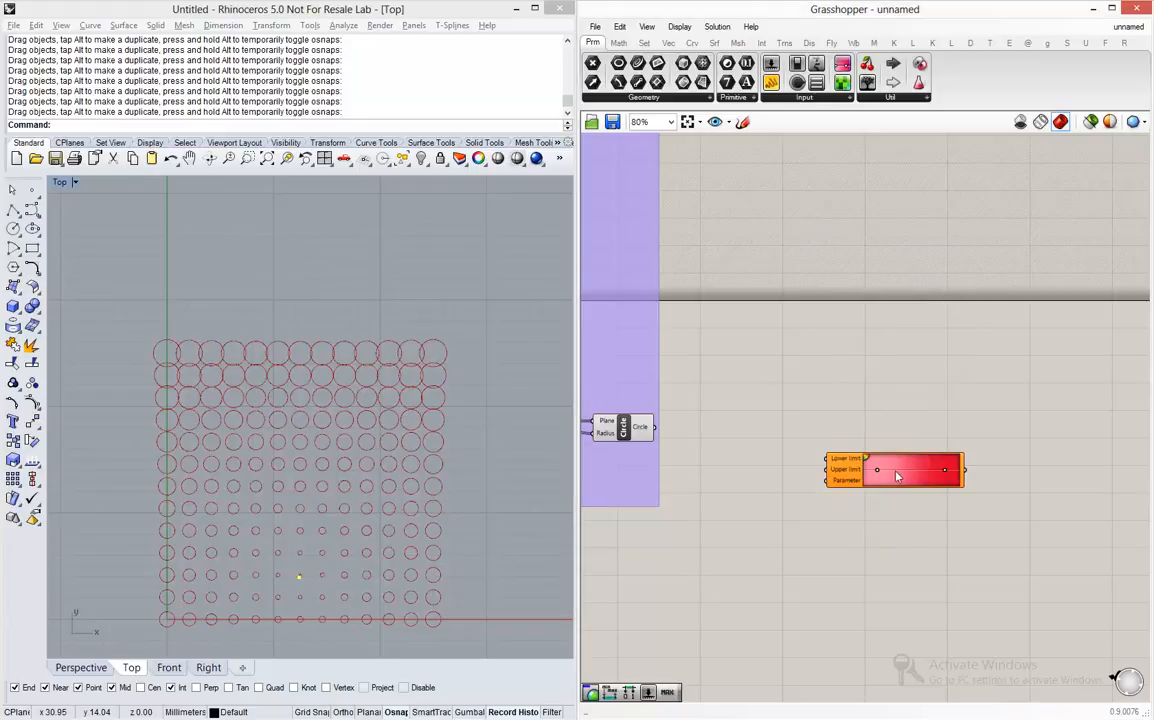
scroll(897, 477, up, 4)
scroll(897, 477, up, 1)
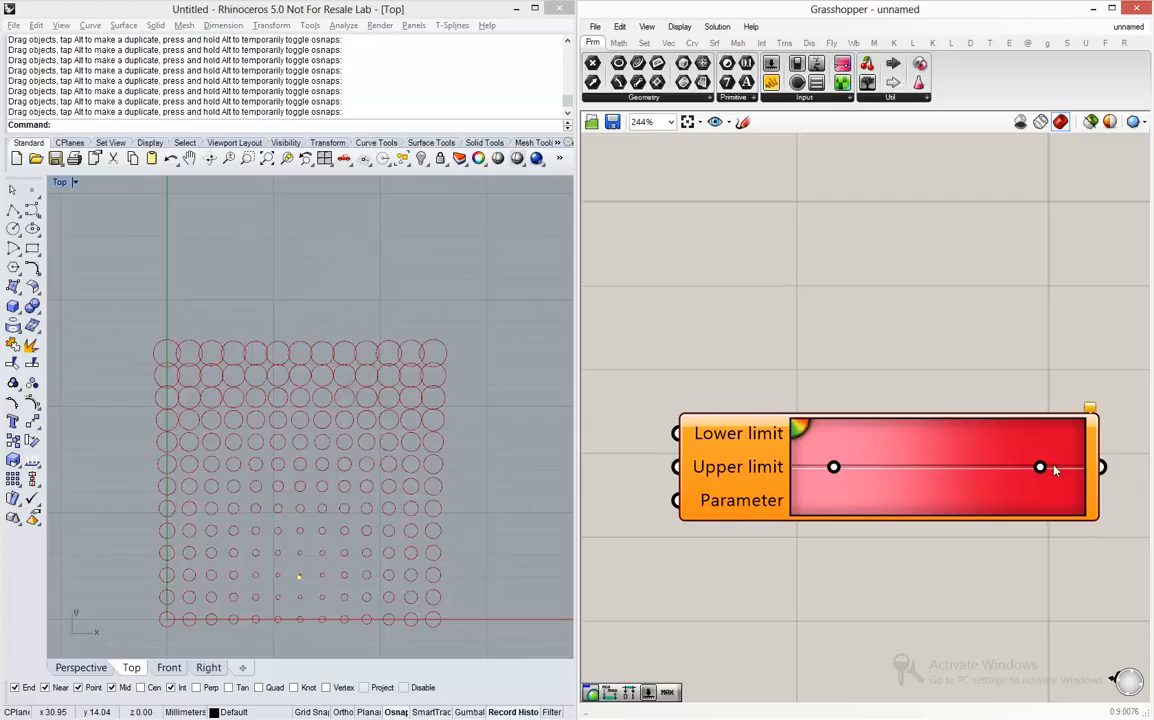
- Place the Gradient component beneath the range sketch to compare its limits with the sketched ranges
scroll(1028, 539, down, 6)
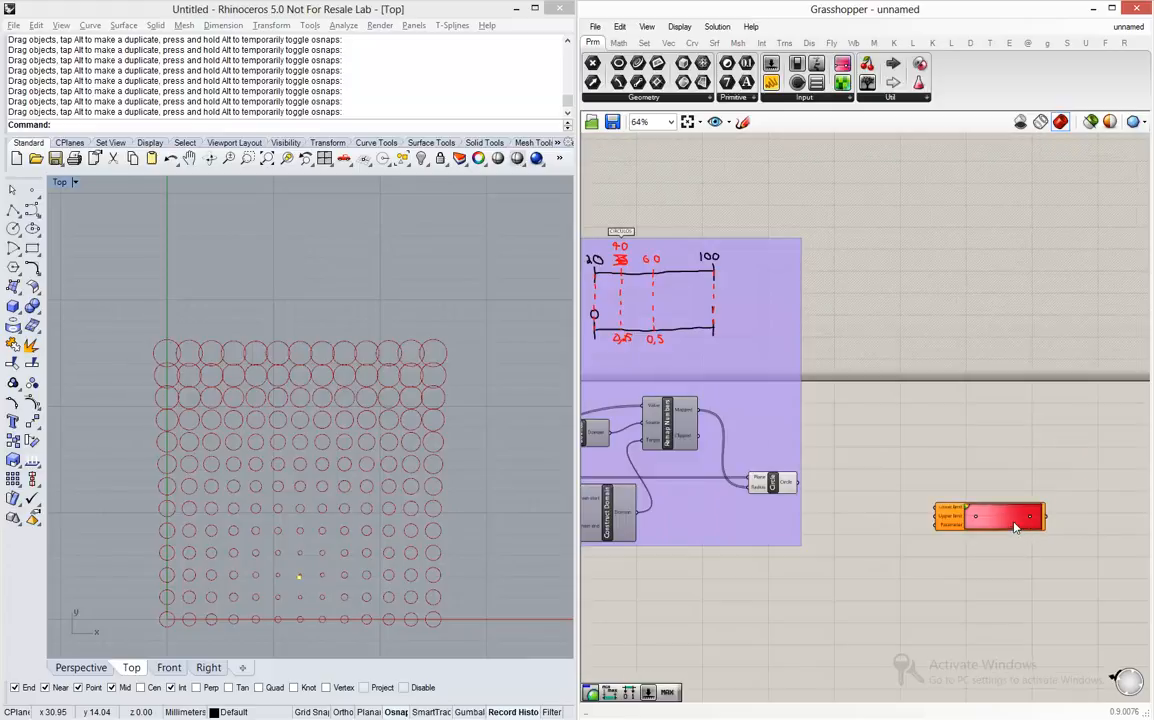
scroll(1041, 541, down, 3)
mouse_move(1015, 528)
mouse_down()
mouse_move(1041, 541)
mouse_move(840, 437)
mouse_up()
scroll(840, 437, up, 5)
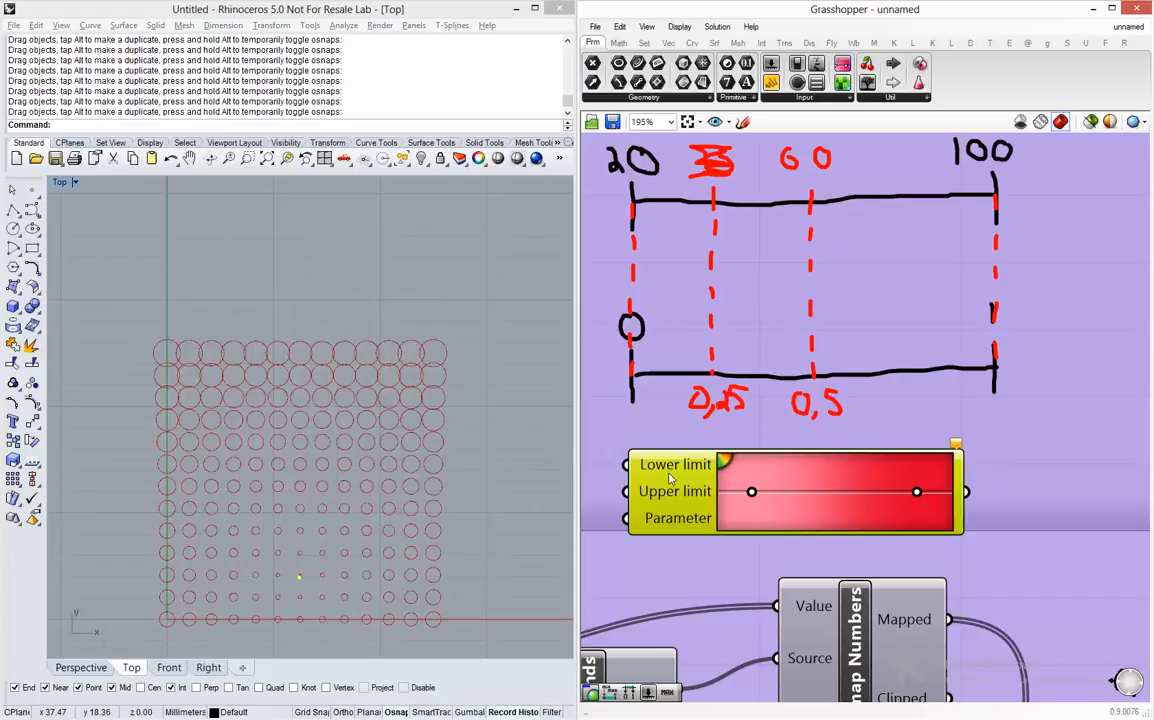
- Move the Gradient component clear of the CIRCULOS group, leaving free canvas between it and the Circle component
scroll(810, 486, down, 5)
drag(770, 456, 1070, 571)
scroll(996, 576, up, 4)
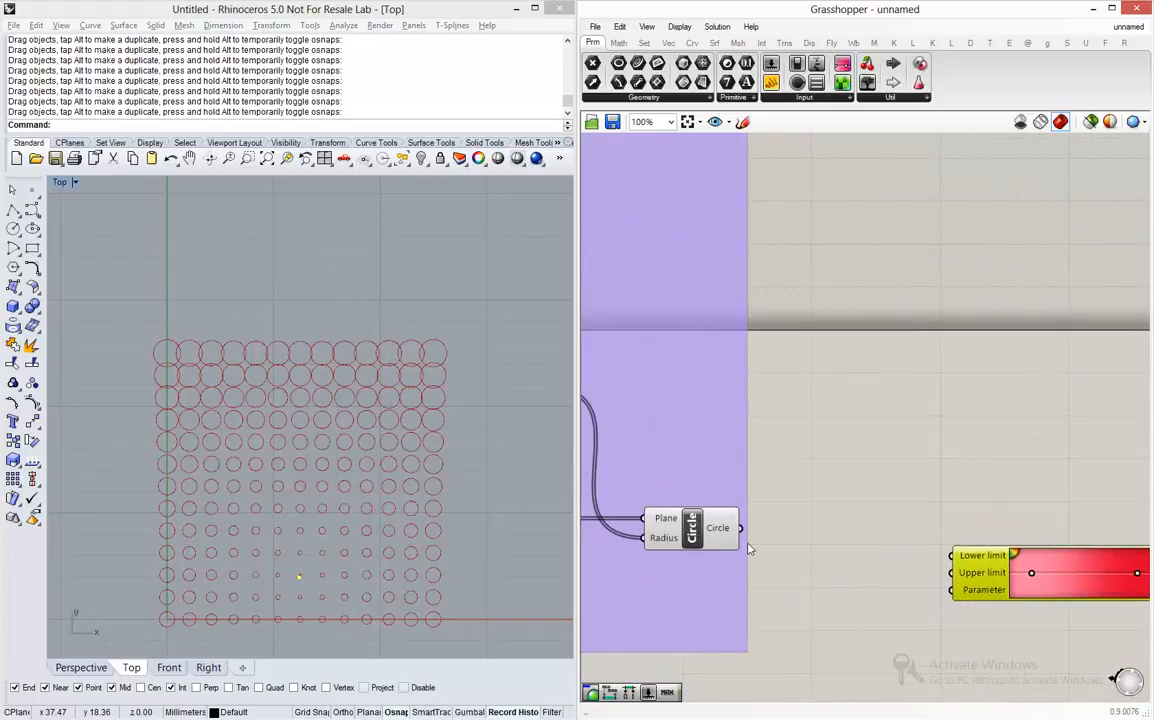
scroll(748, 546, down, 2)
scroll(934, 565, up, 2)
drag(973, 560, 1045, 547)
scroll(1044, 547, down, 1)
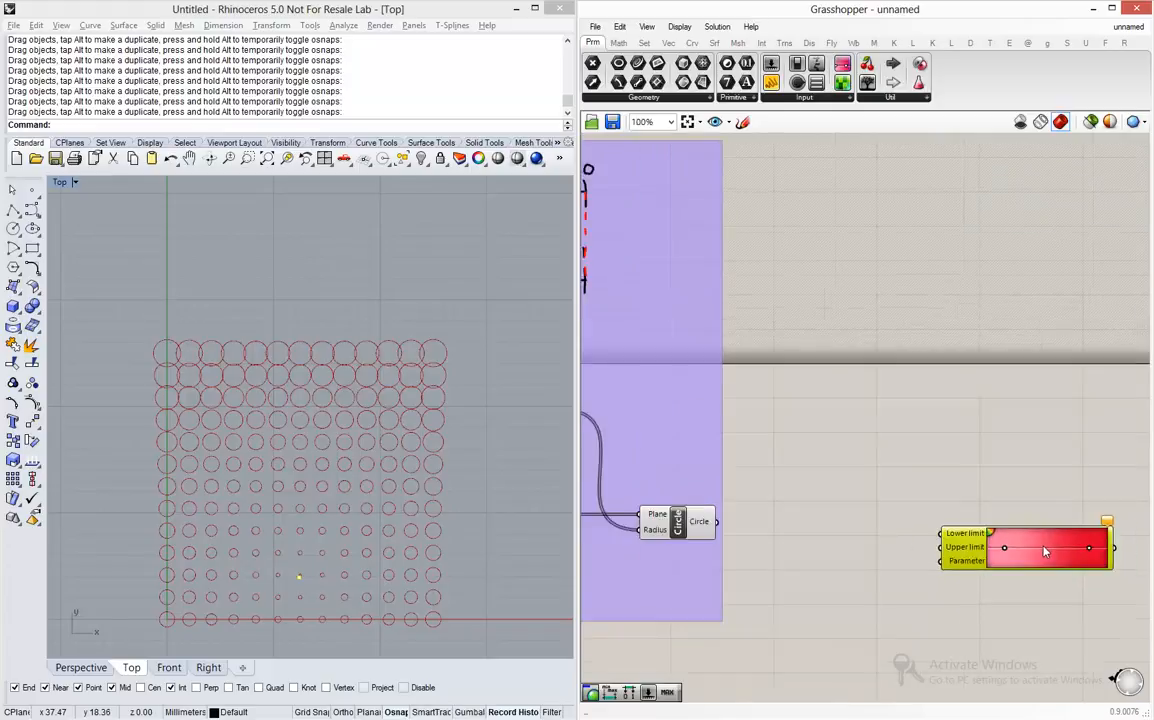
- Add a Length component after Circle, feed the circles into its Curve input and inspect its output
double_click(852, 582)
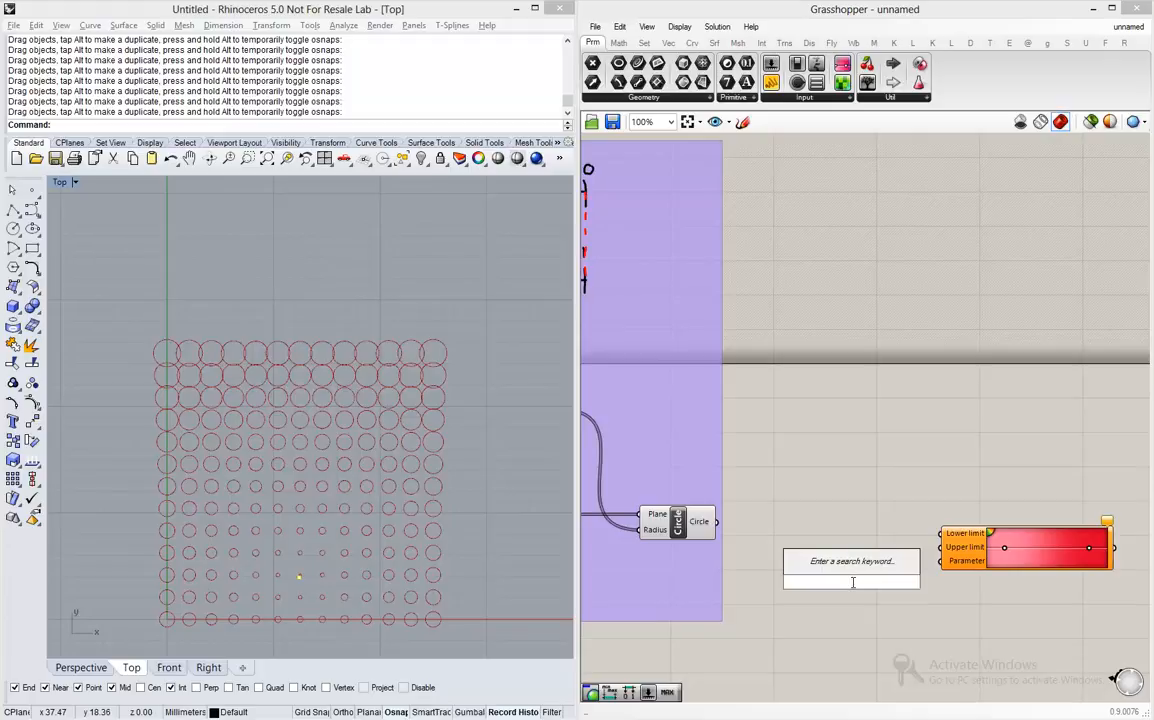
text(length)
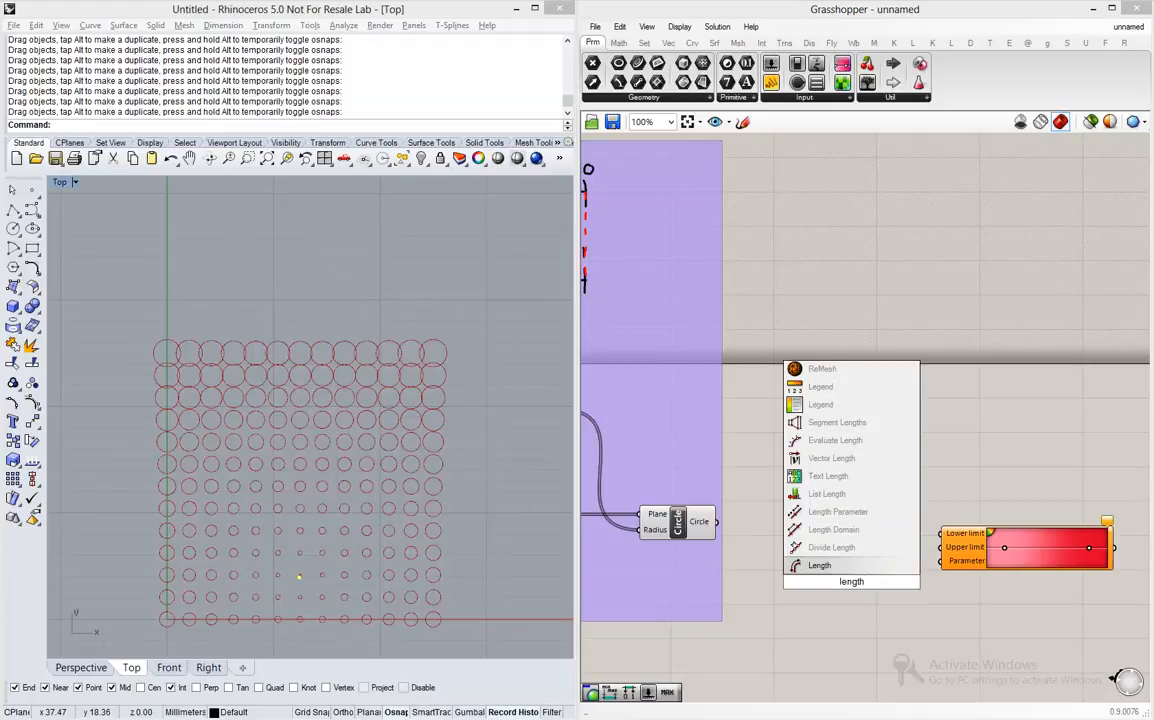
key(Return)
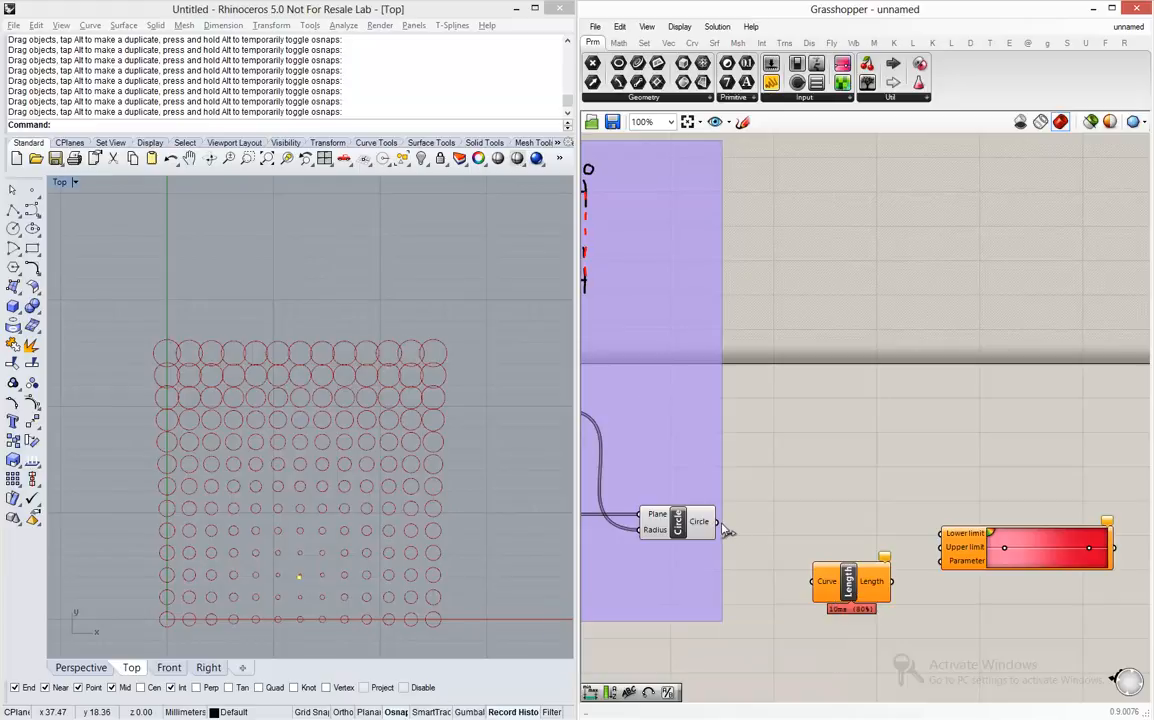
drag(717, 522, 812, 581)
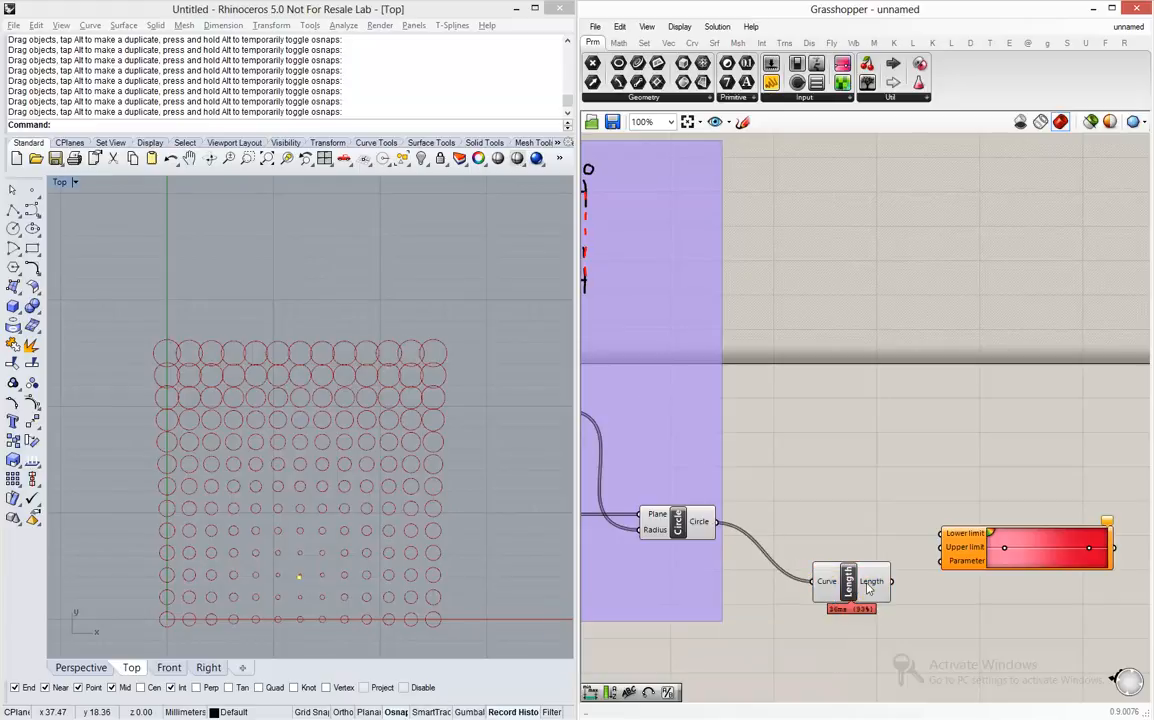
mouse_move(868, 587)
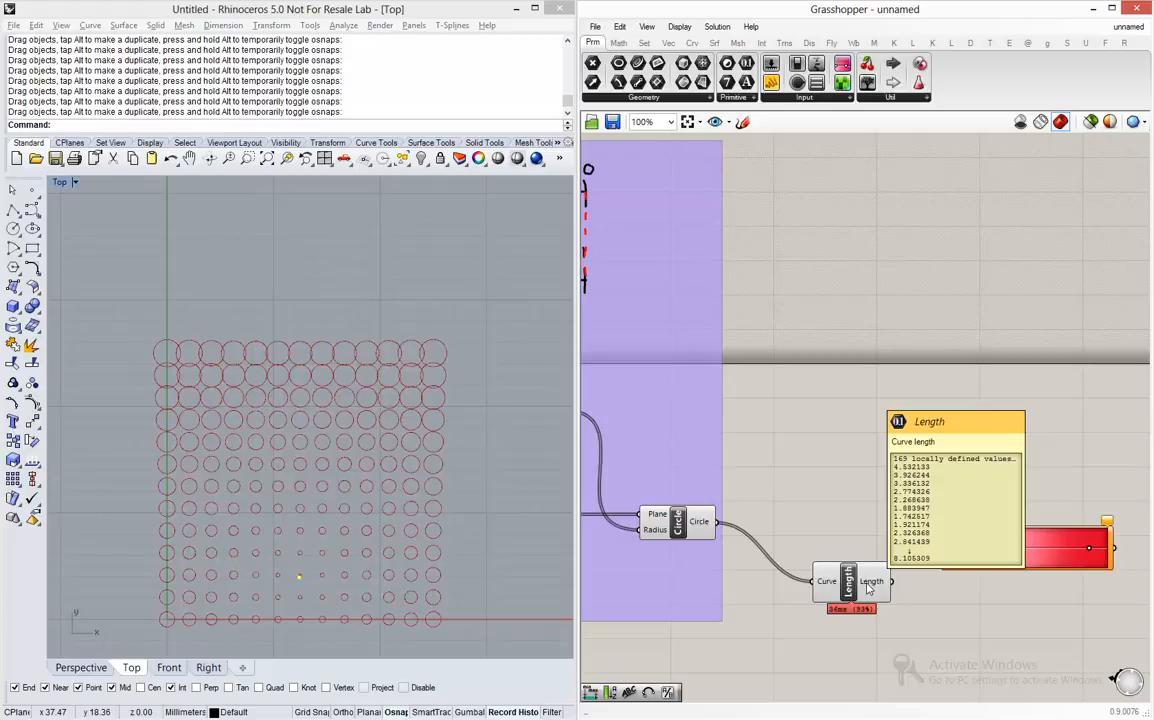
- Shift the Gradient further out, add a Bounds component after Length and feed the lengths into its Numbers input
scroll(870, 580, up, 1)
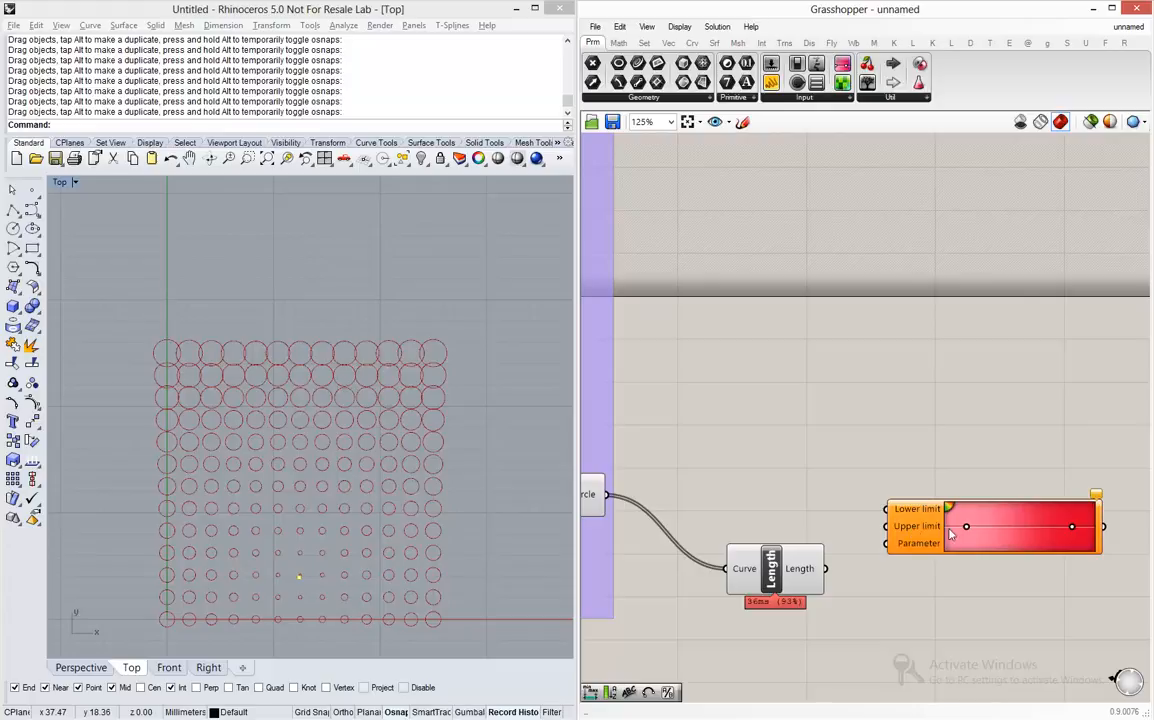
scroll(945, 537, down, 1)
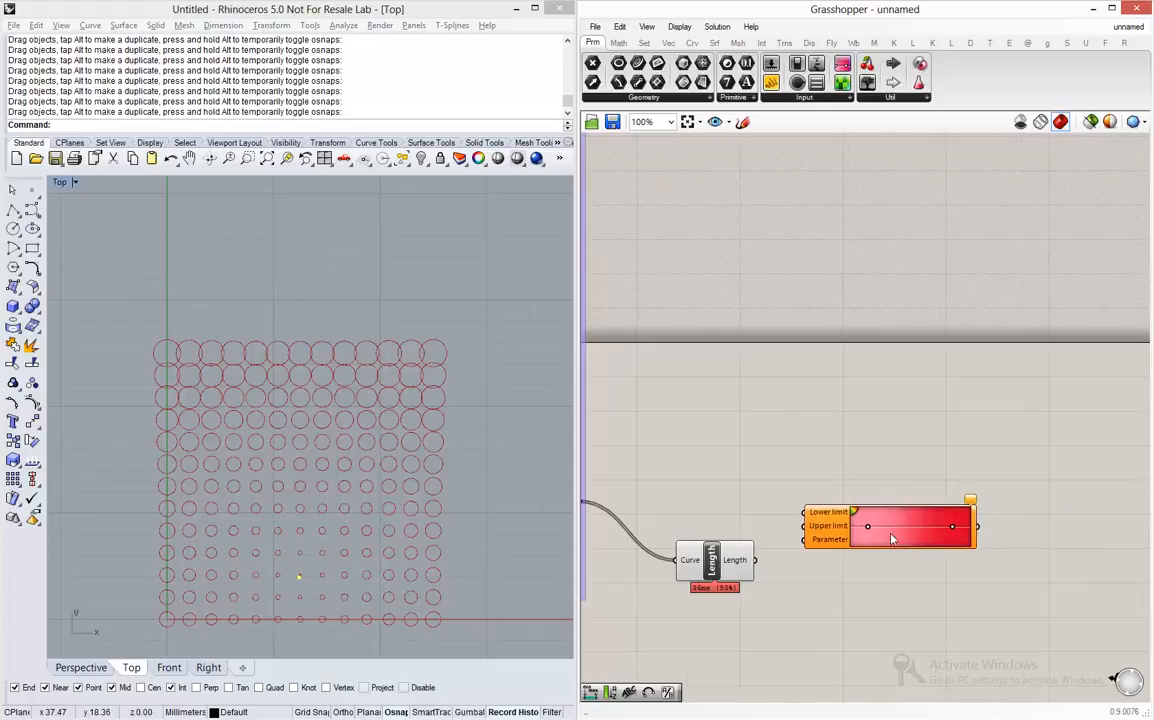
drag(892, 538, 1042, 548)
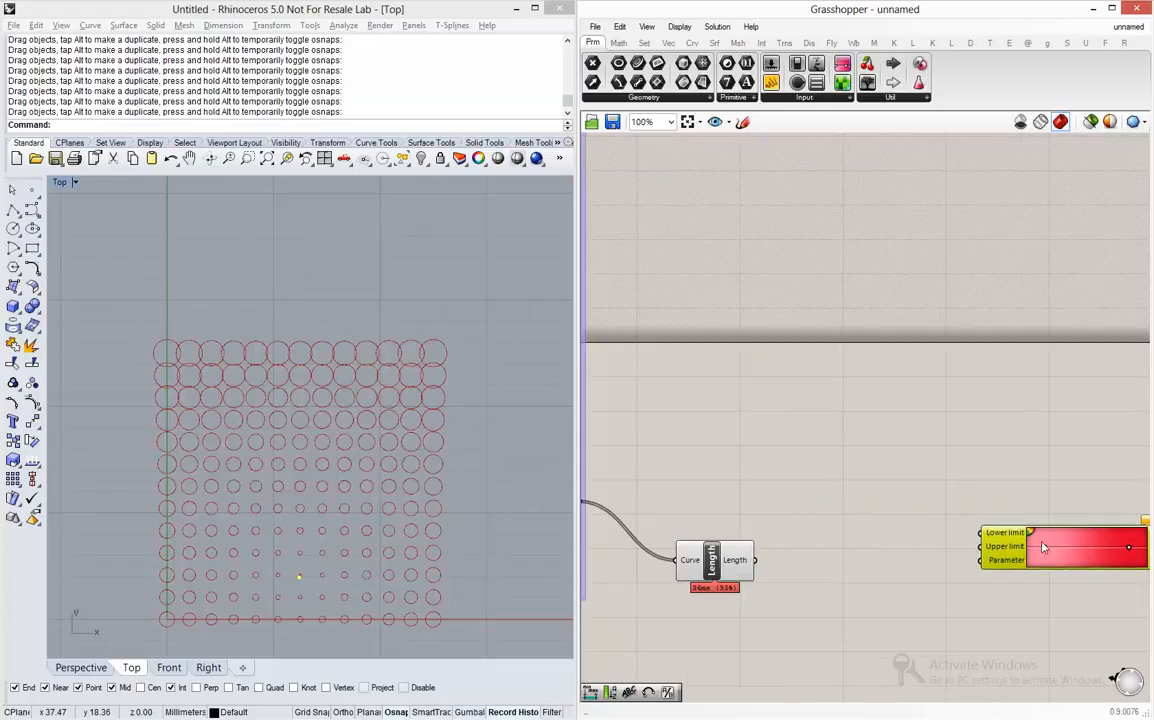
double_click(827, 579)
text(bounds)
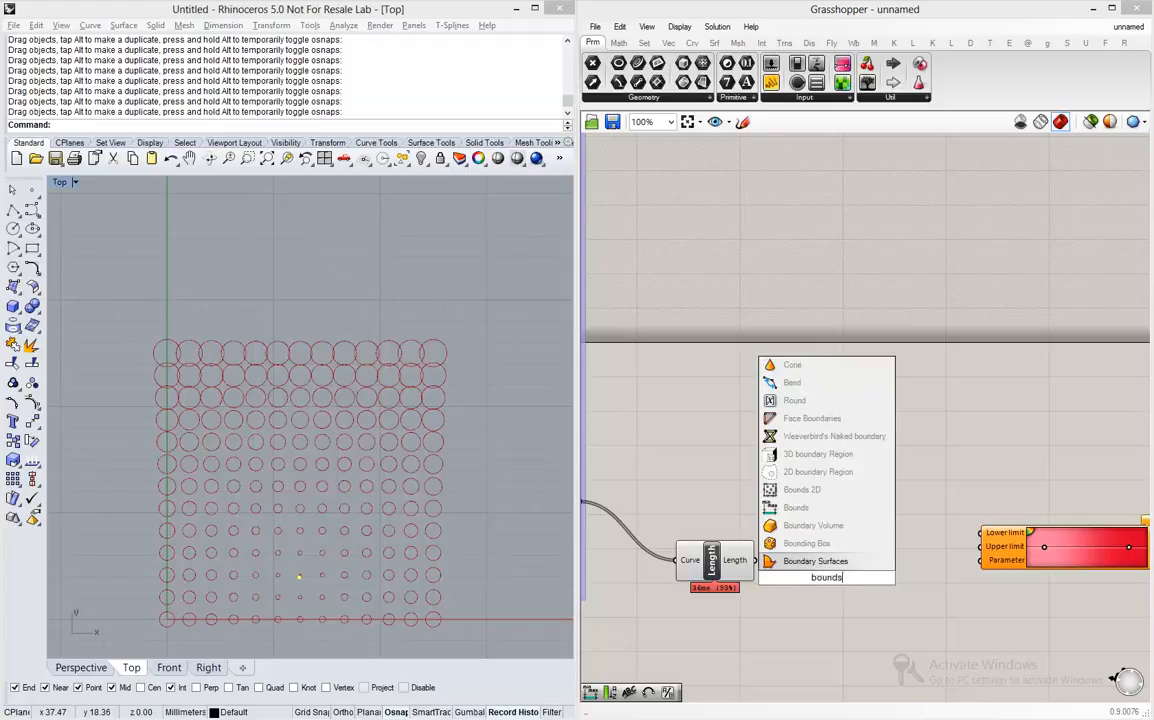
click(792, 561)
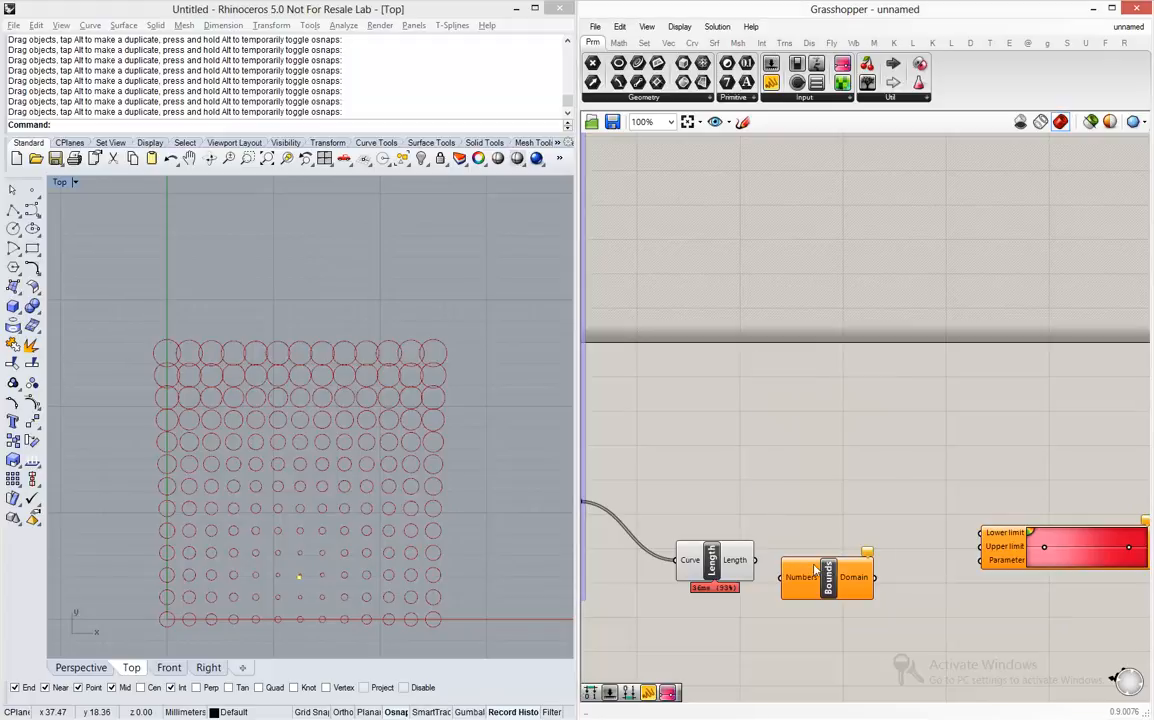
drag(782, 580, 756, 560)
drag(830, 588, 830, 570)
- Inspect the Bounds component's Domain output and move the Gradient further away to free space between them
mouse_move(850, 565)
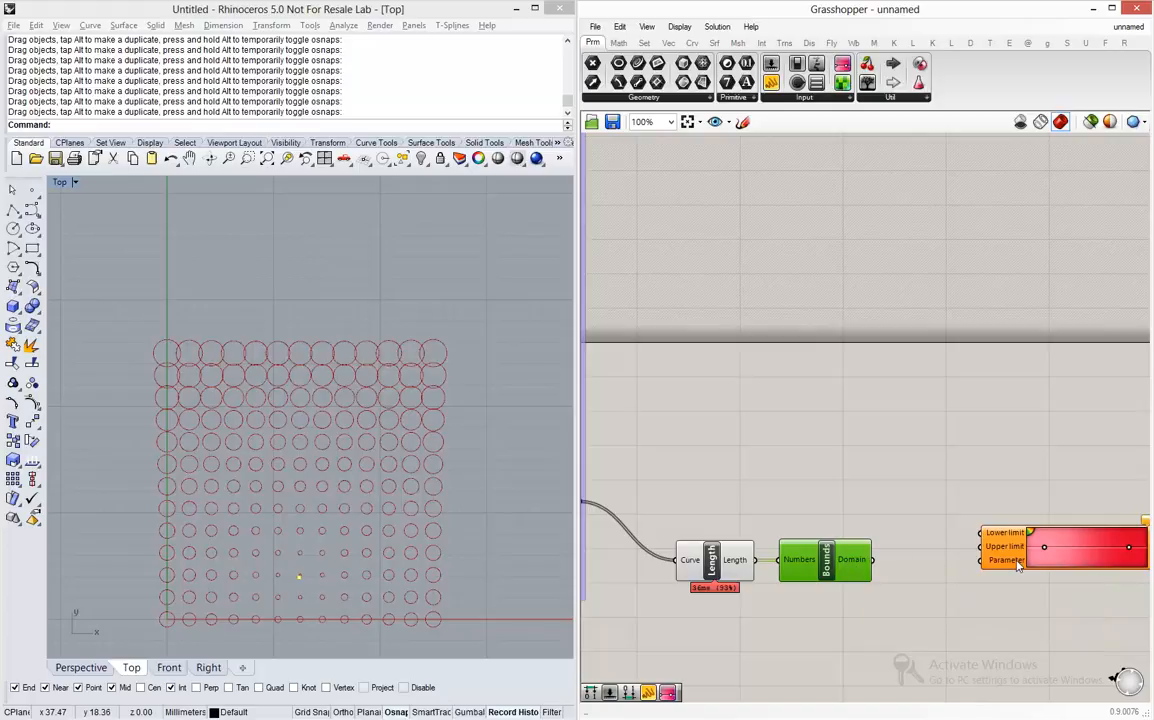
scroll(1015, 522, up, 3)
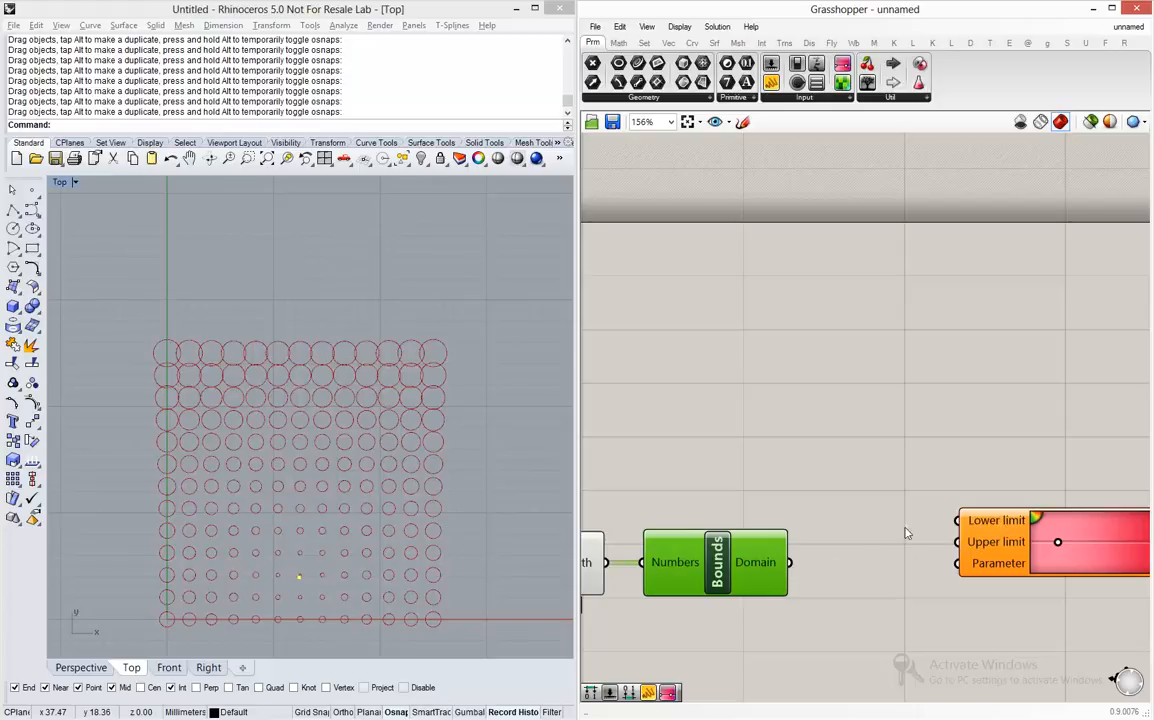
scroll(662, 530, down, 2)
scroll(726, 560, up, 2)
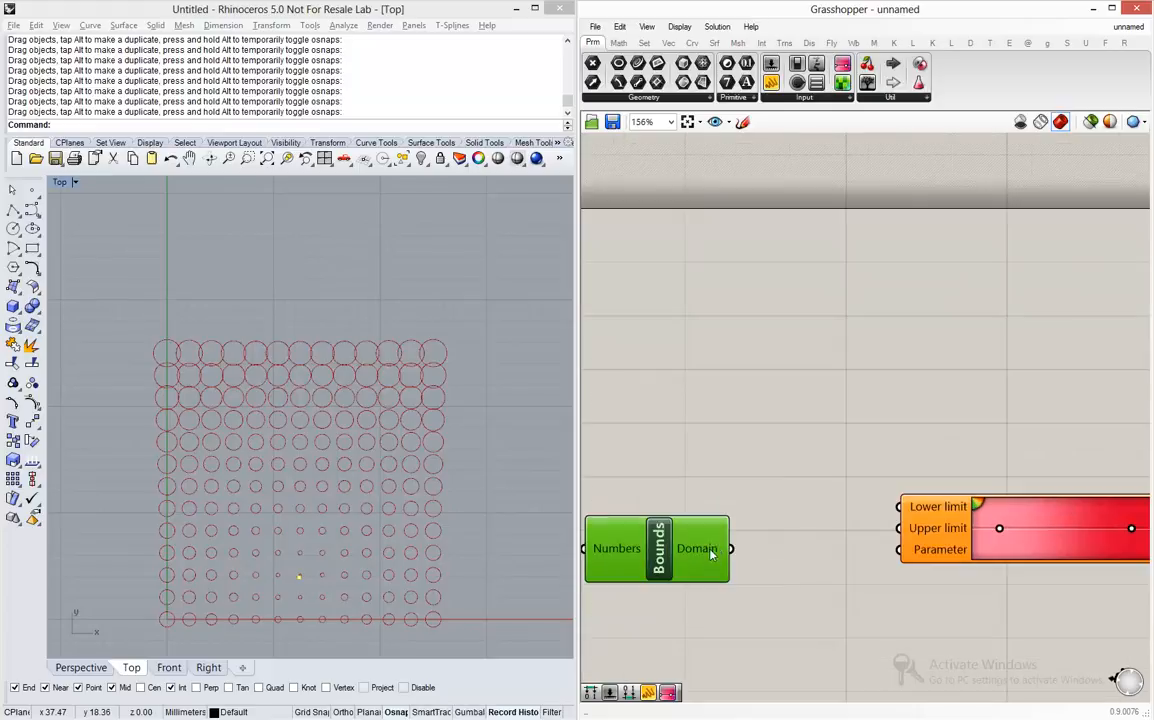
mouse_move(706, 554)
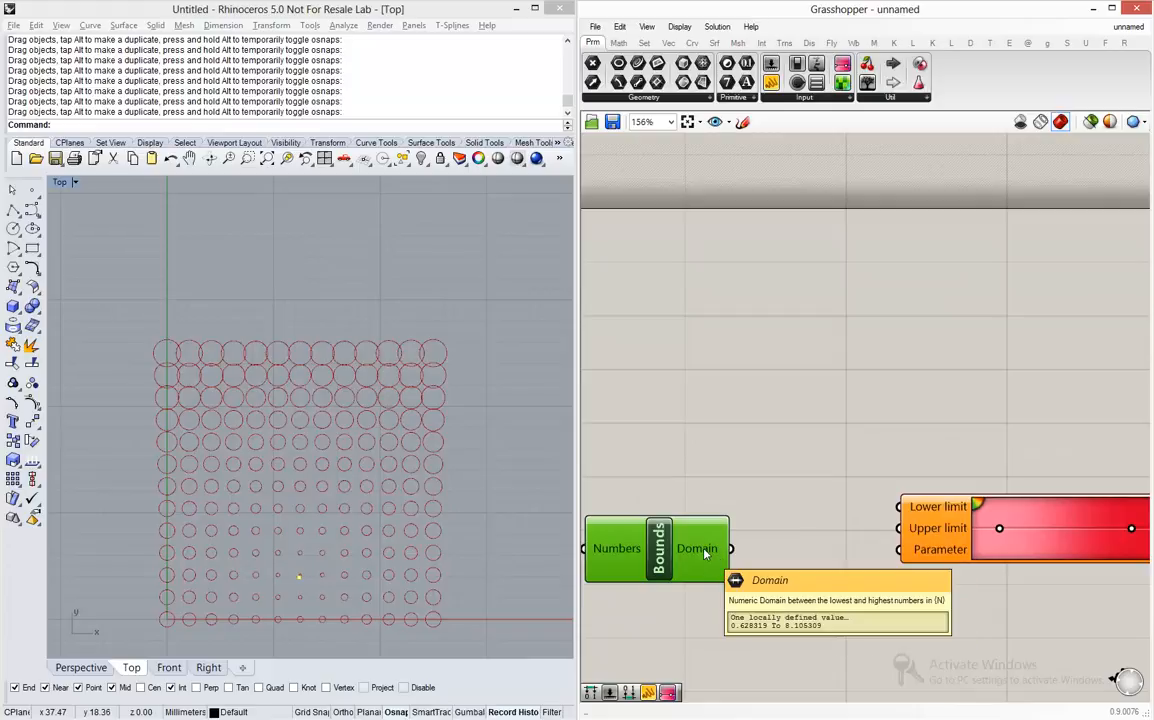
scroll(705, 553, down, 3)
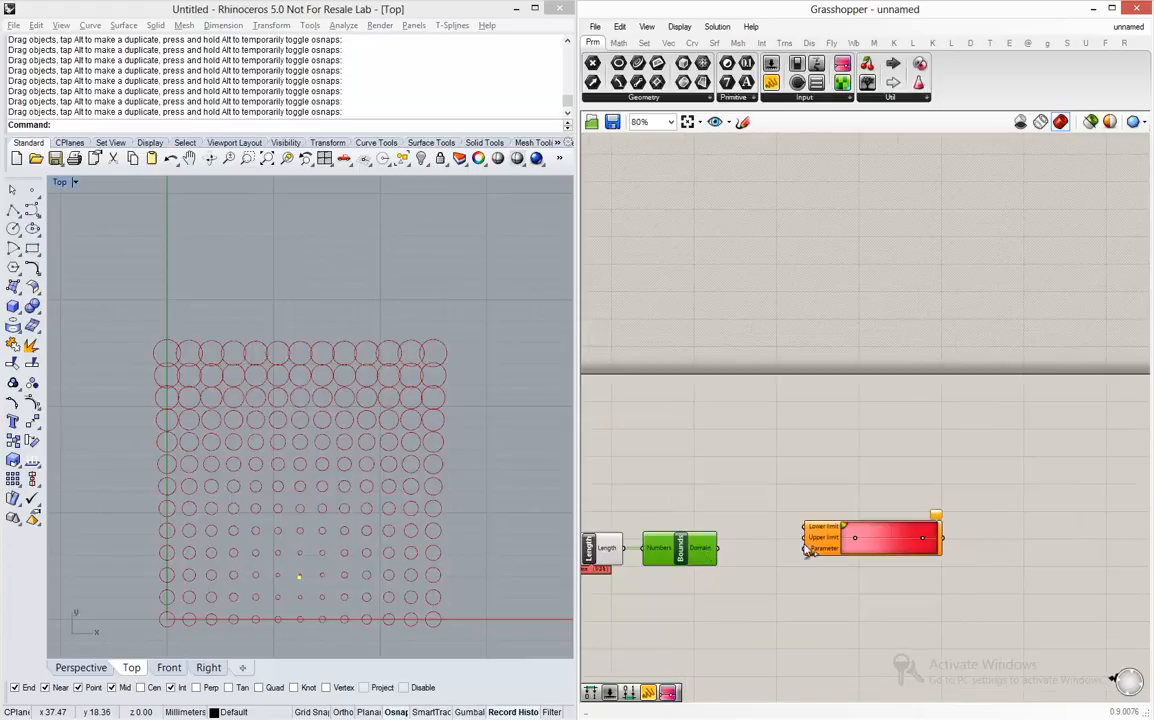
drag(884, 553, 932, 569)
right_drag(729, 573, 777, 567)
scroll(812, 566, up, 3)
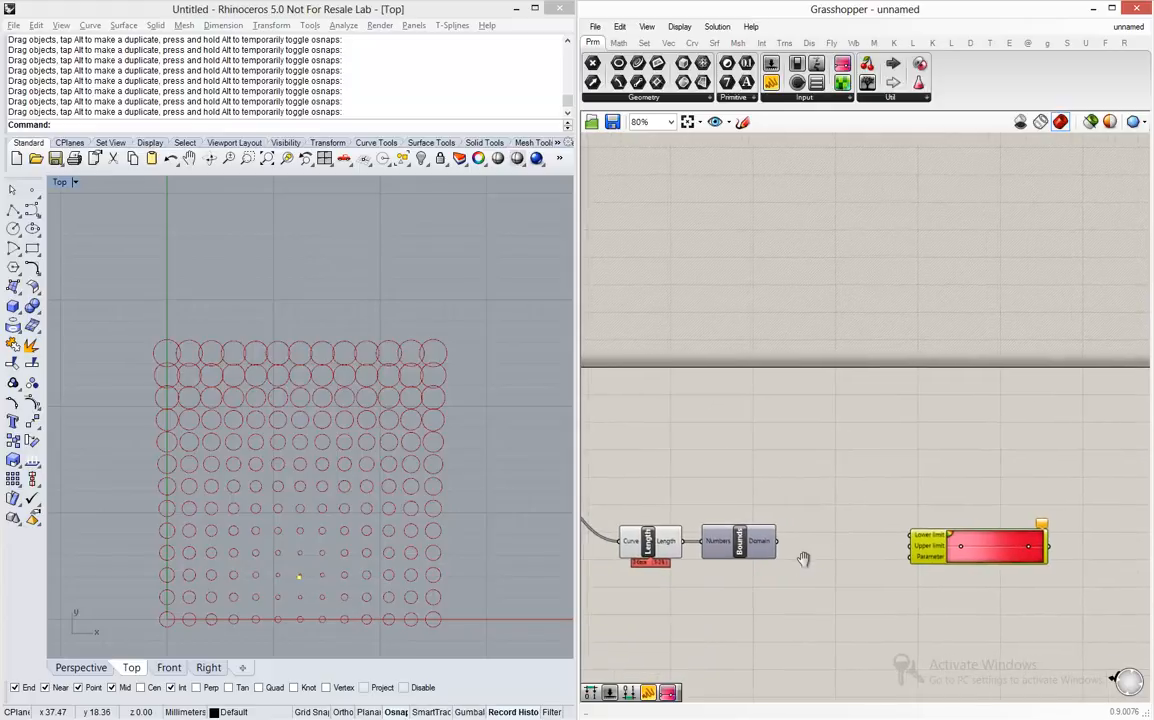
scroll(820, 563, down, 3)
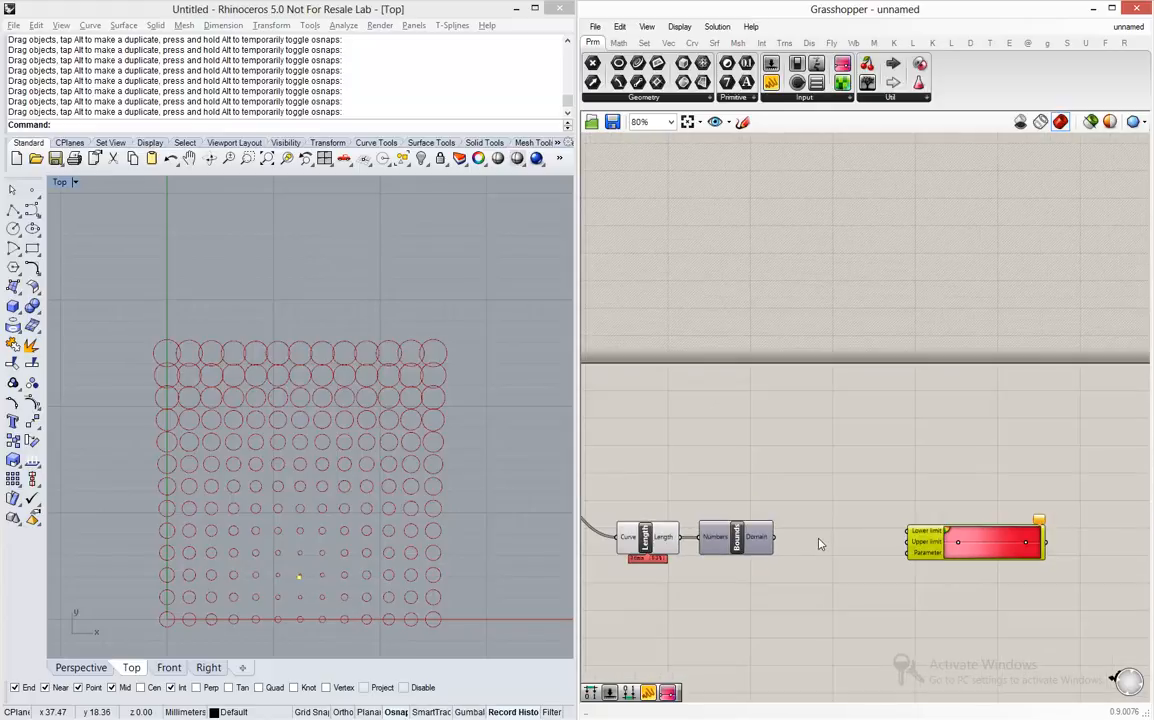
- Add a Deconstruct Domain component between Bounds and the Gradient
double_click(838, 543)
text(d)
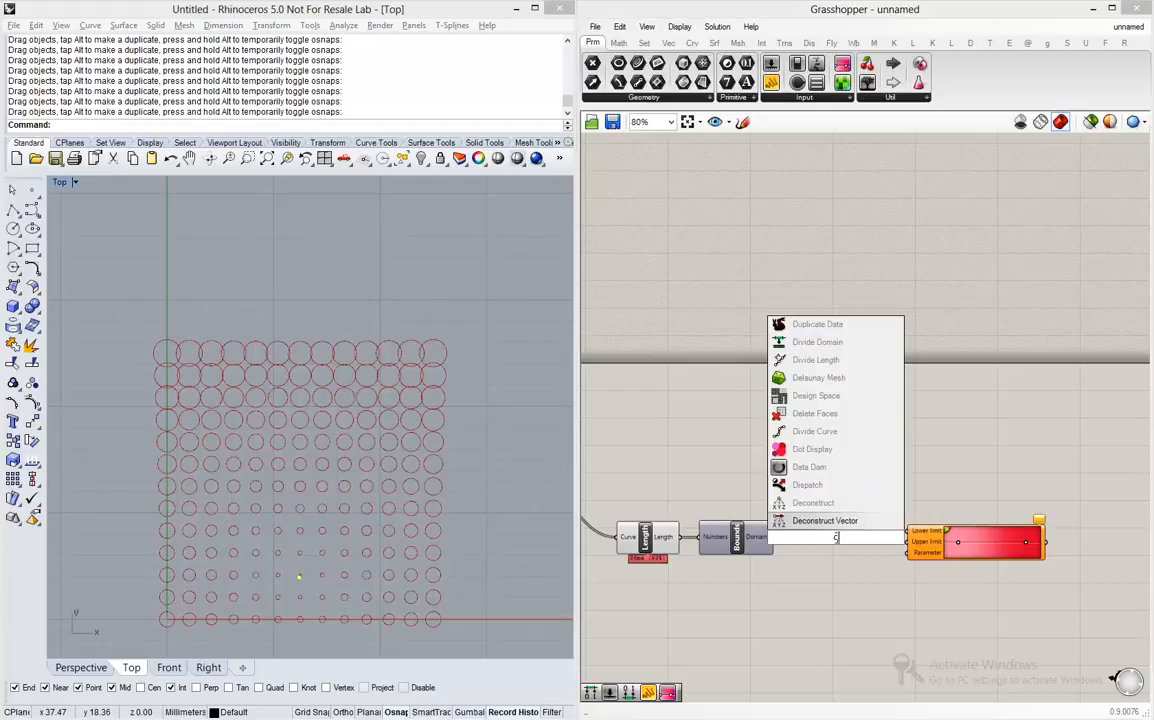
text(econstruct)
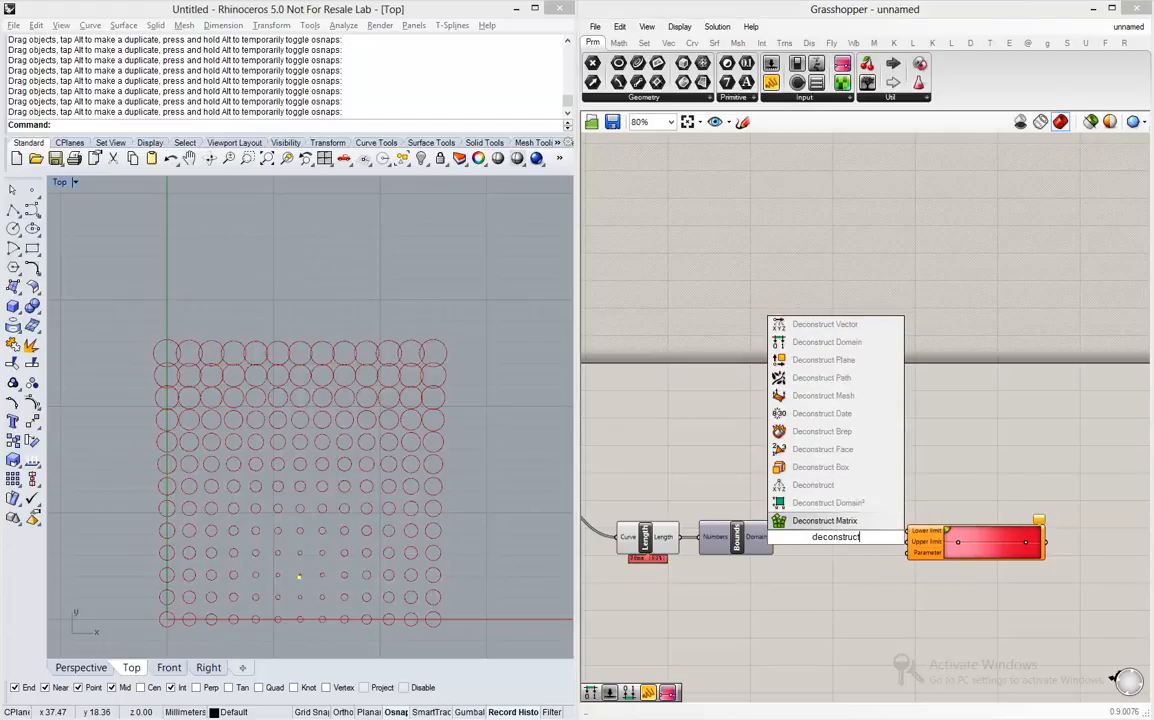
text( domain)
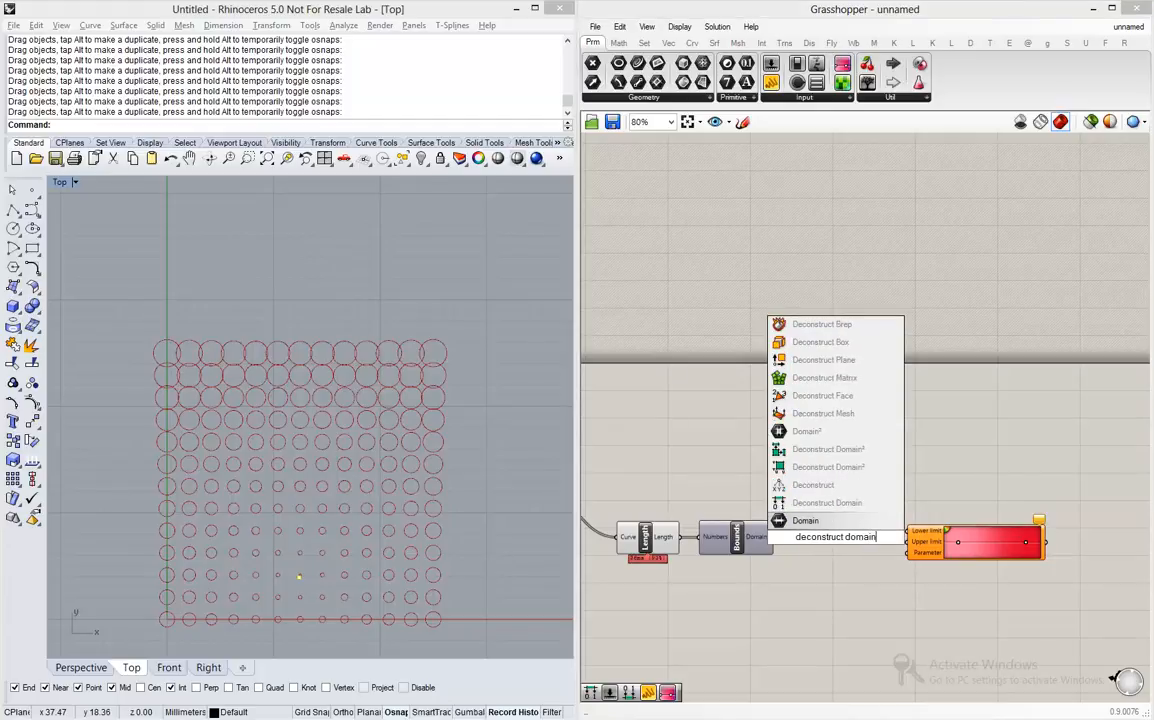
click(805, 502)
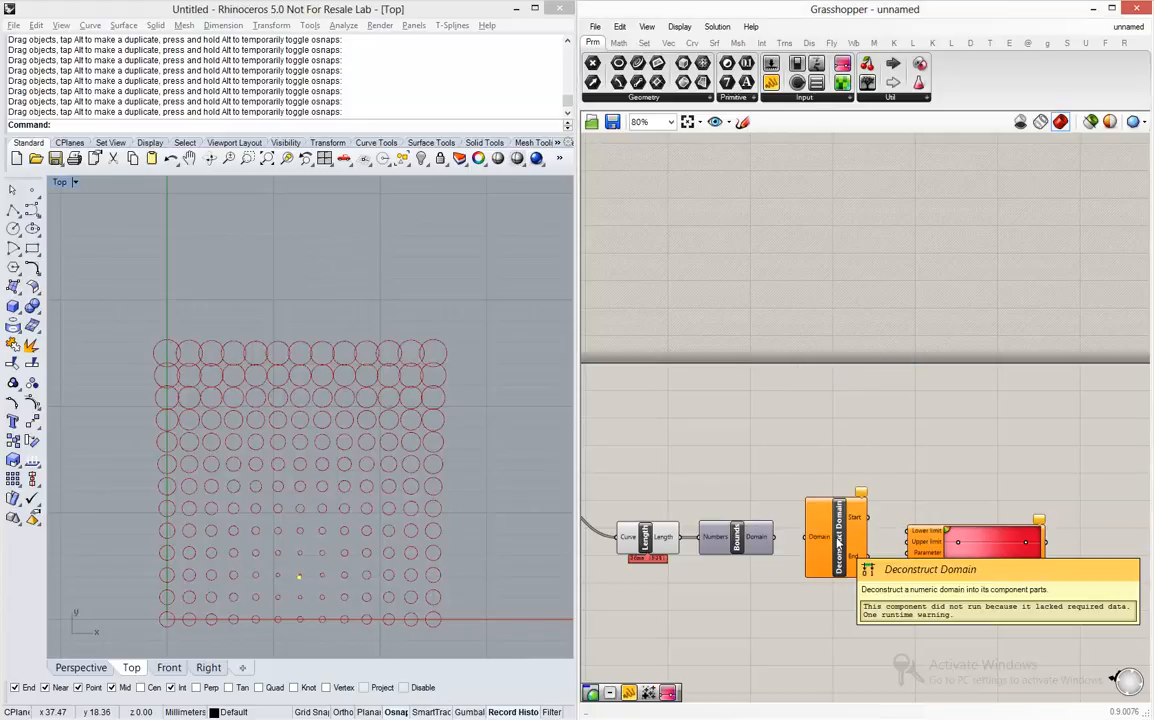
- Connect Bounds to Deconstruct Domain, and its Start and End outputs to the Gradient's Lower limit and Upper limit
scroll(792, 545, up, 1)
scroll(792, 545, up, 2)
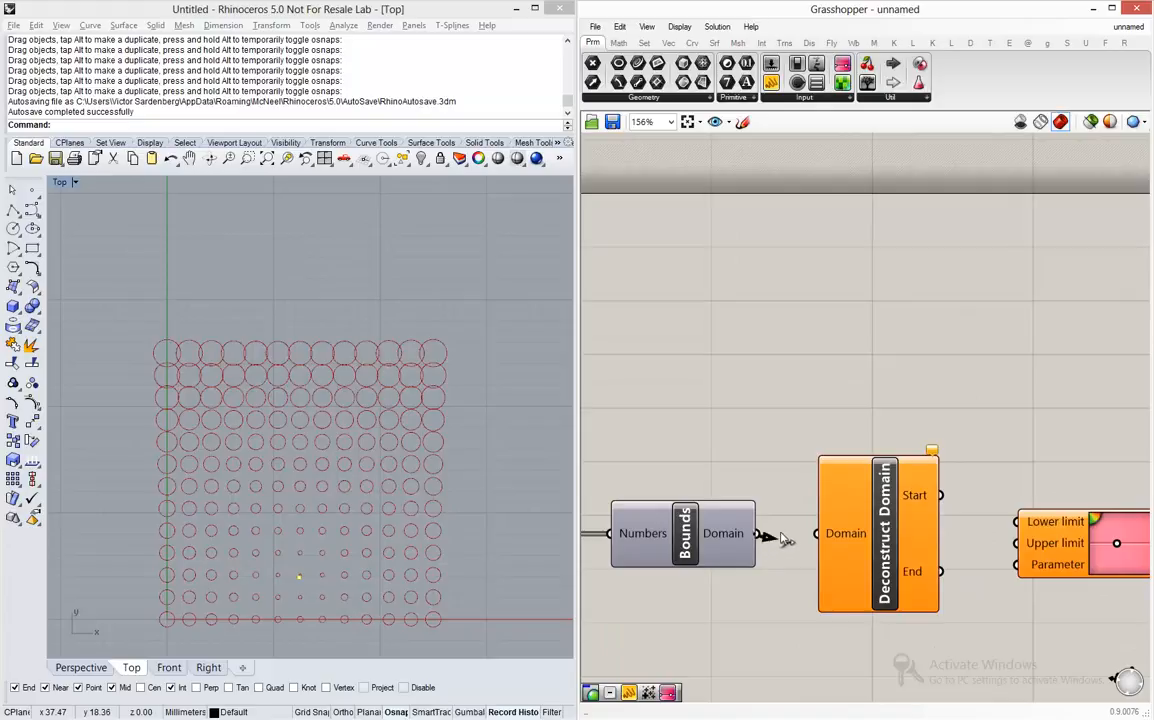
drag(757, 533, 822, 533)
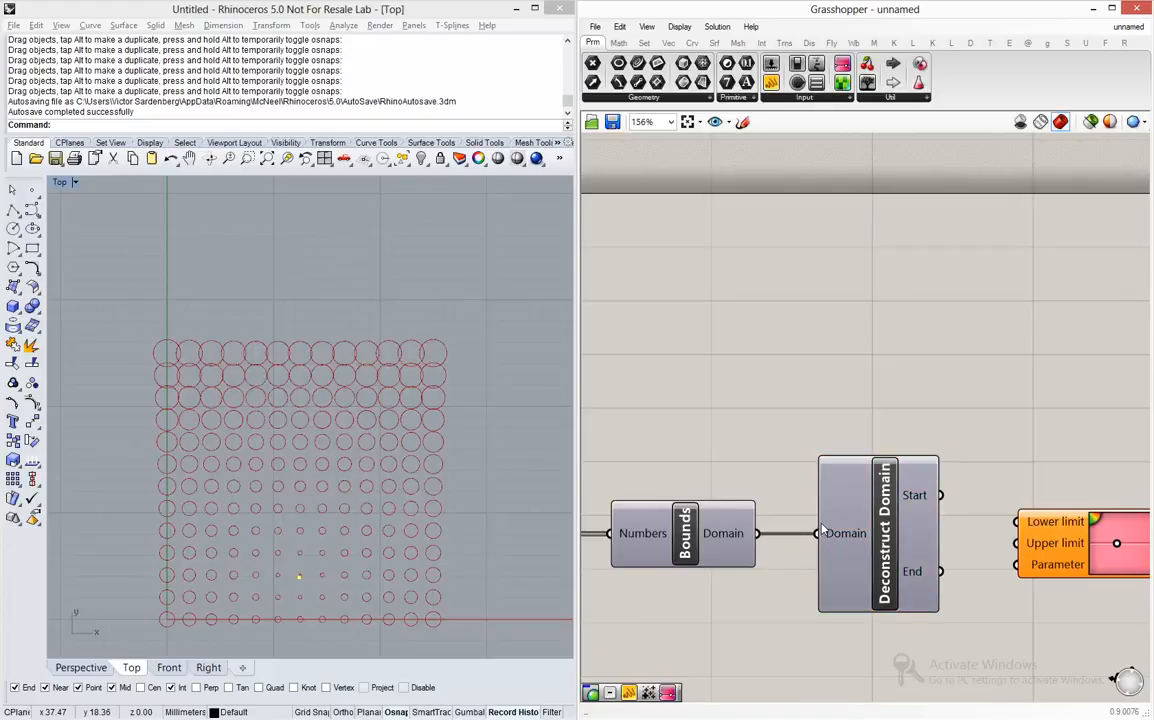
drag(939, 495, 1018, 522)
drag(941, 571, 1020, 543)
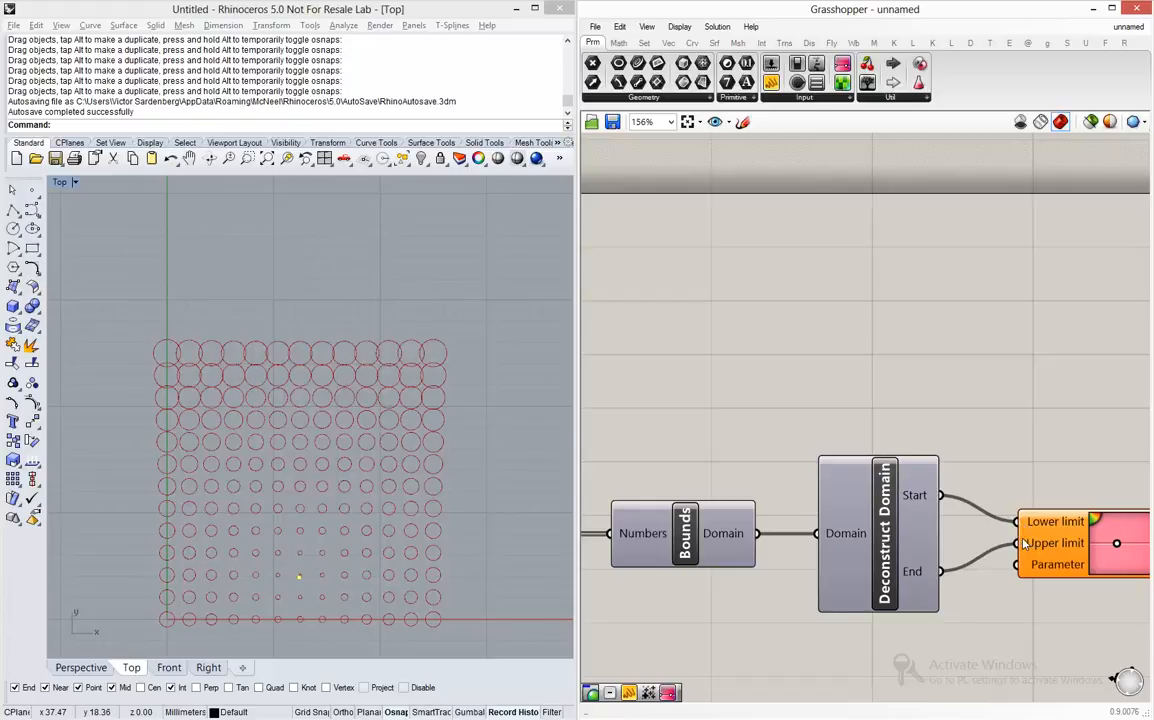
- Raise Bounds and Deconstruct Domain above the Length component, nudge the Gradient outward and connect the Length output to its Parameter input
scroll(972, 443, down, 2)
drag(962, 418, 730, 545)
drag(918, 538, 920, 474)
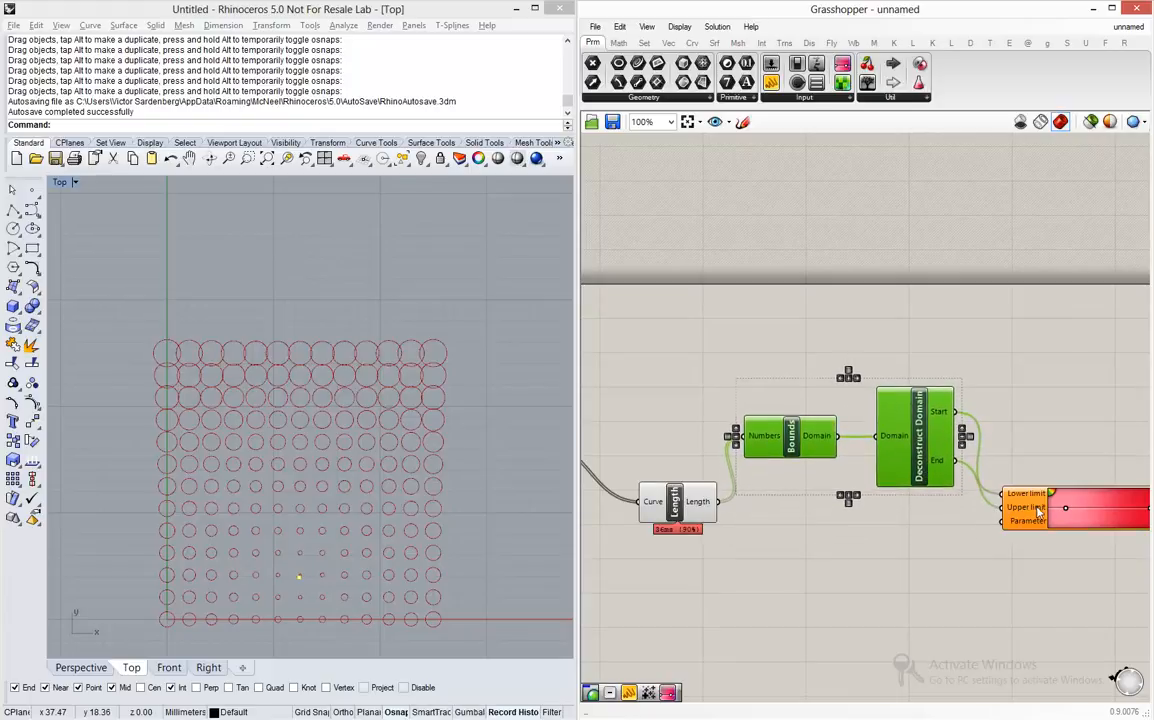
drag(1039, 507, 1062, 504)
click(897, 517)
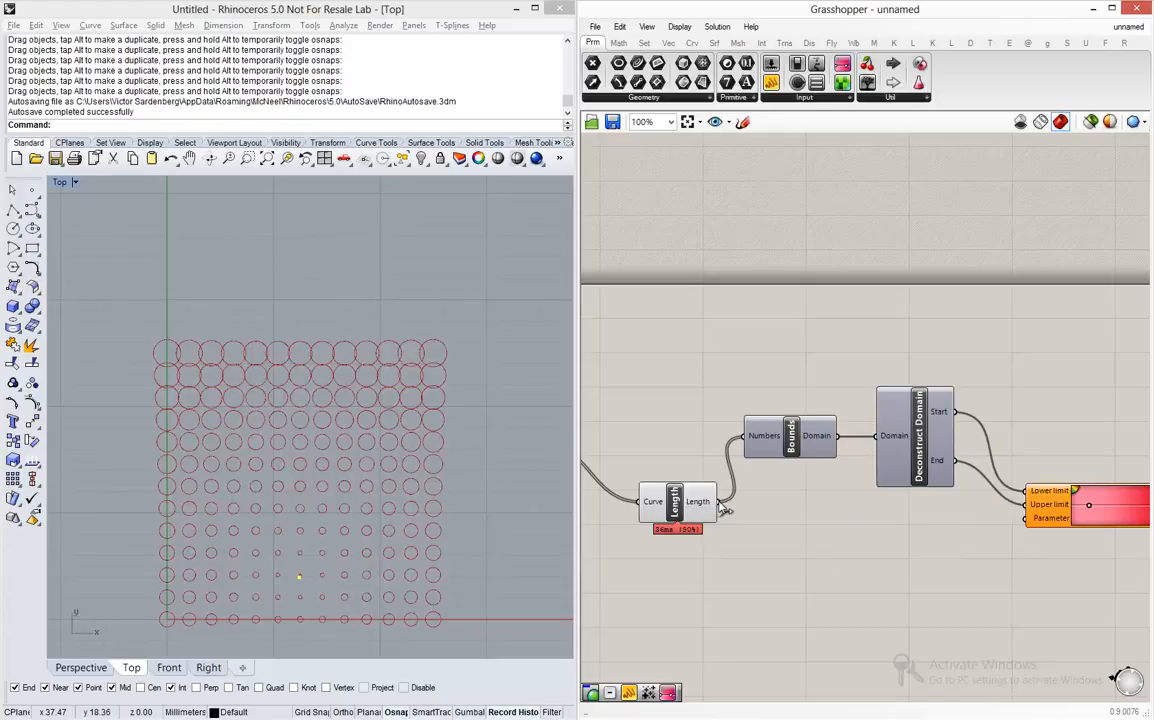
drag(720, 503, 1025, 530)
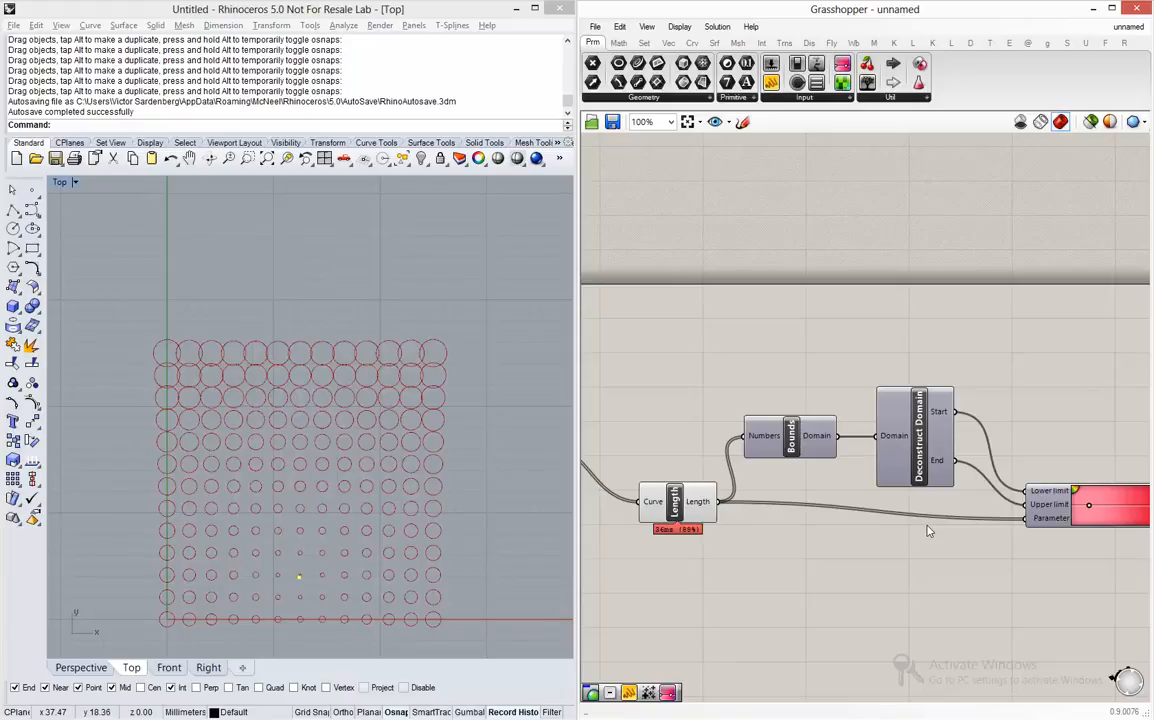
click(271, 323)
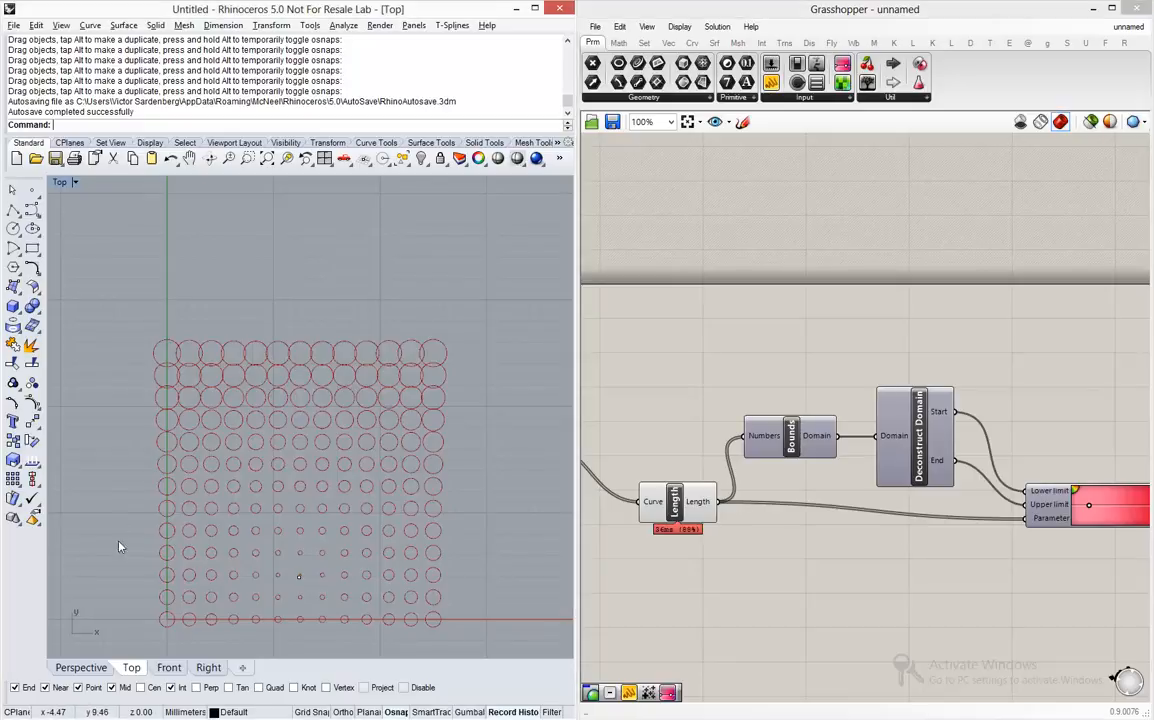
right_drag(308, 596, 320, 572)
scroll(320, 570, up, 2)
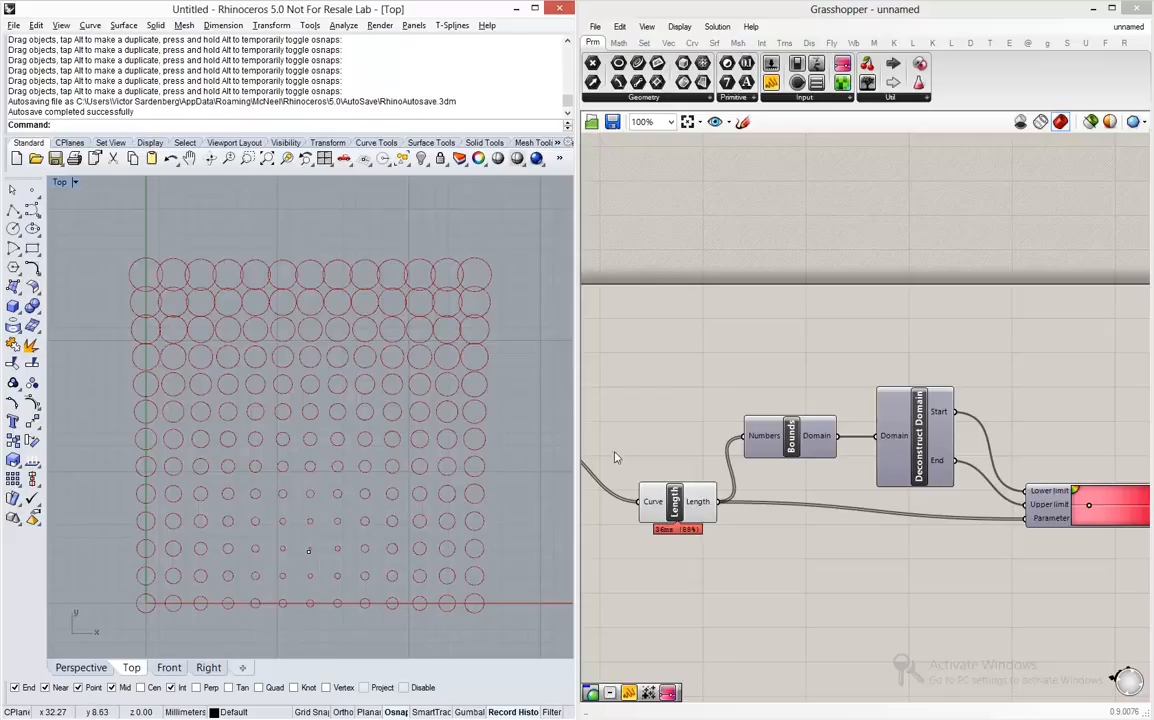
- Move the Length, Bounds, Deconstruct Domain and Gradient components together slightly lower on the canvas
scroll(714, 458, down, 2)
scroll(740, 465, down, 1)
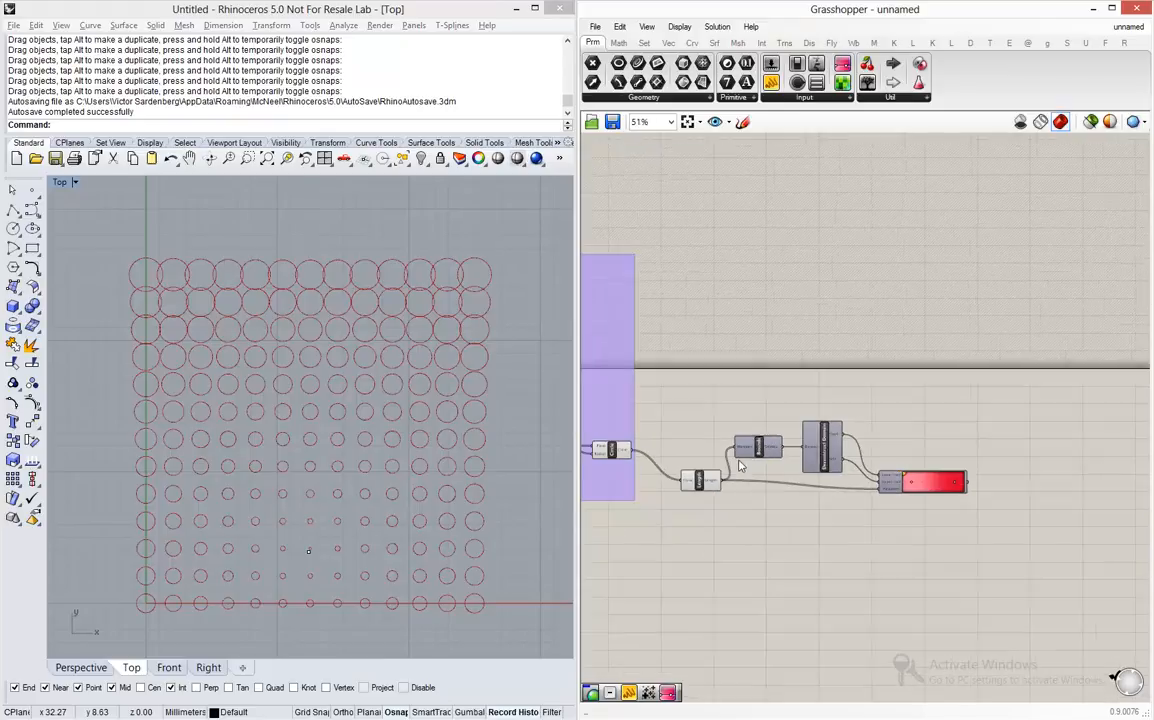
drag(963, 382, 695, 522)
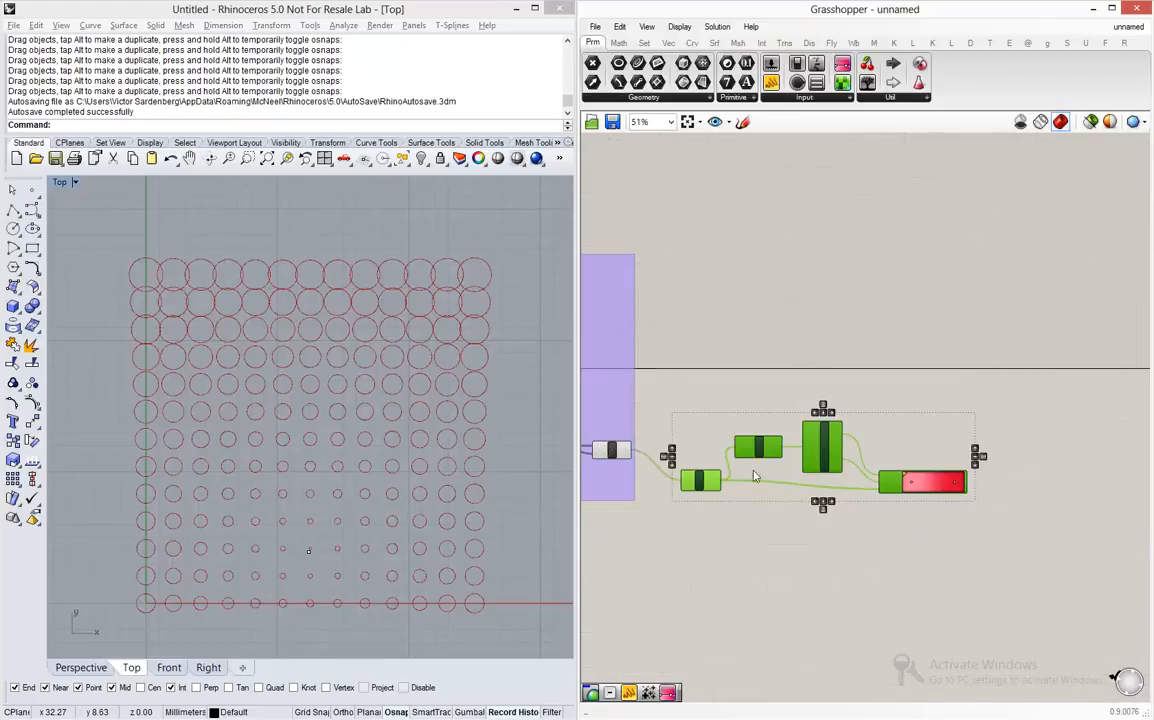
drag(757, 470, 757, 505)
click(690, 444)
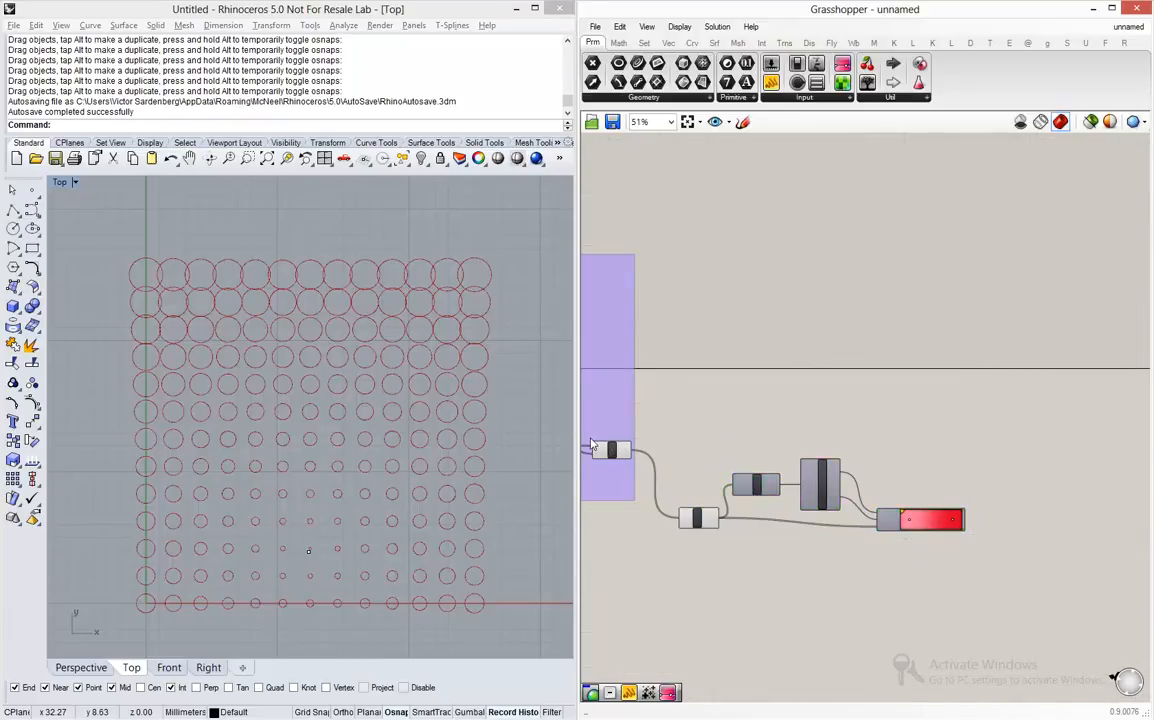
- Add a Custom Preview component beyond the Gradient and place it a little higher
scroll(591, 443, up, 4)
scroll(591, 443, up, 3)
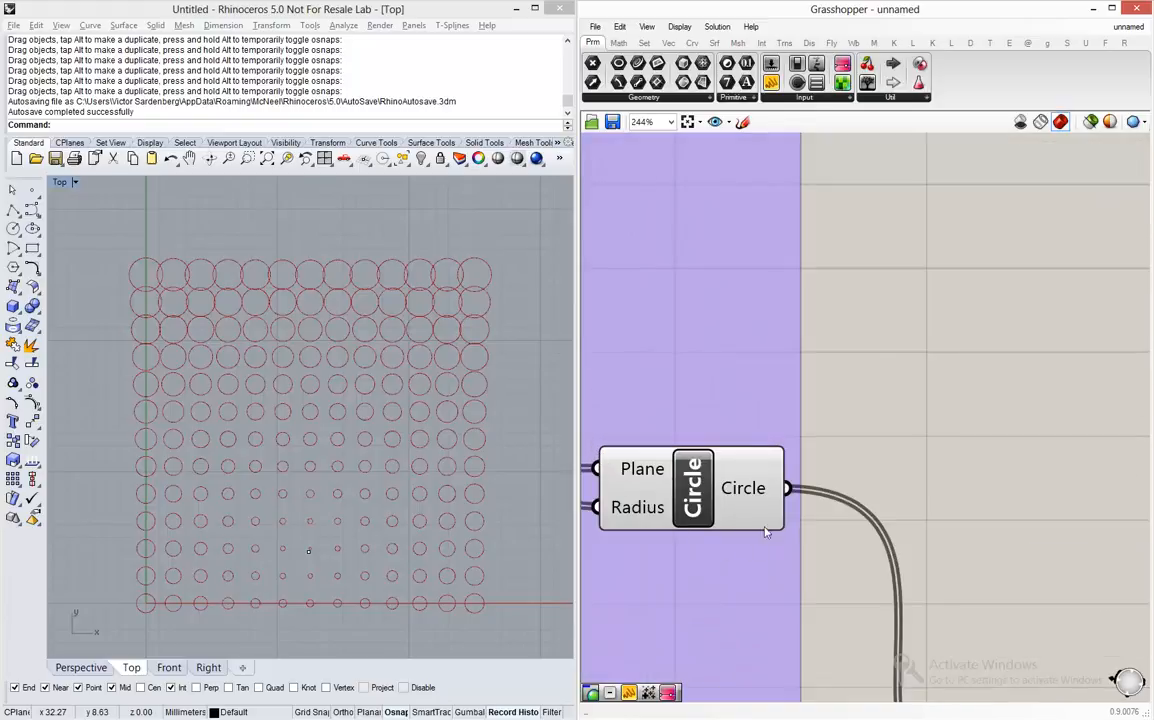
scroll(626, 455, down, 6)
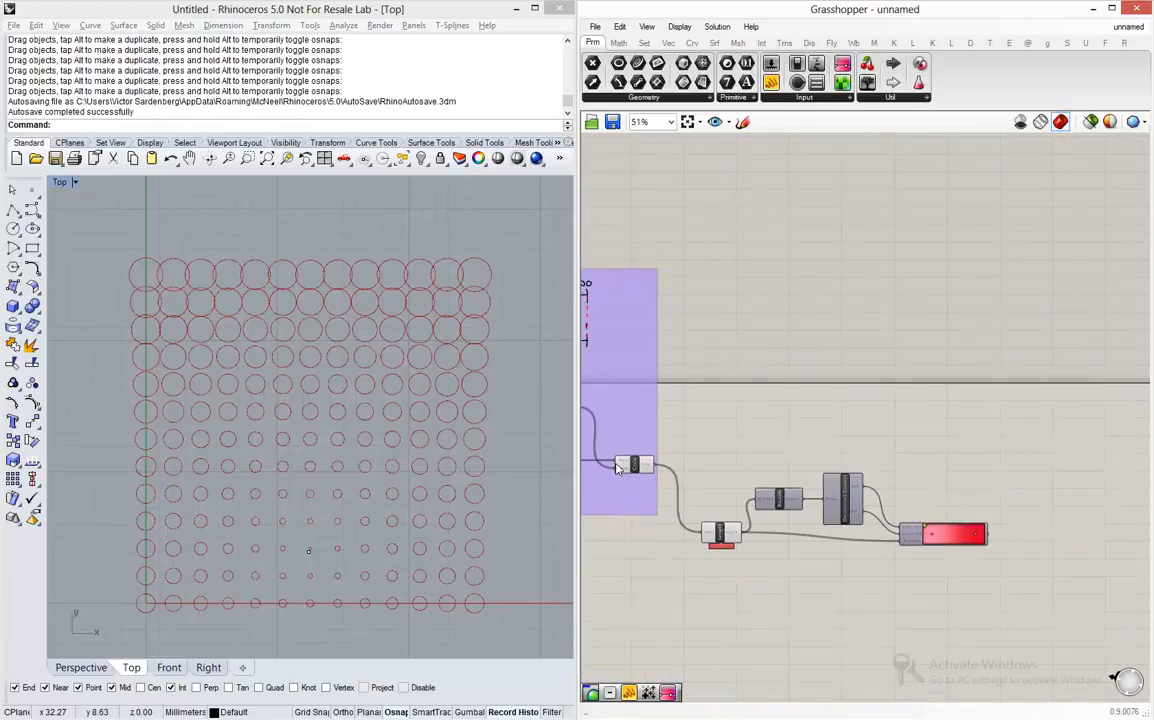
double_click(1038, 486)
text(custo)
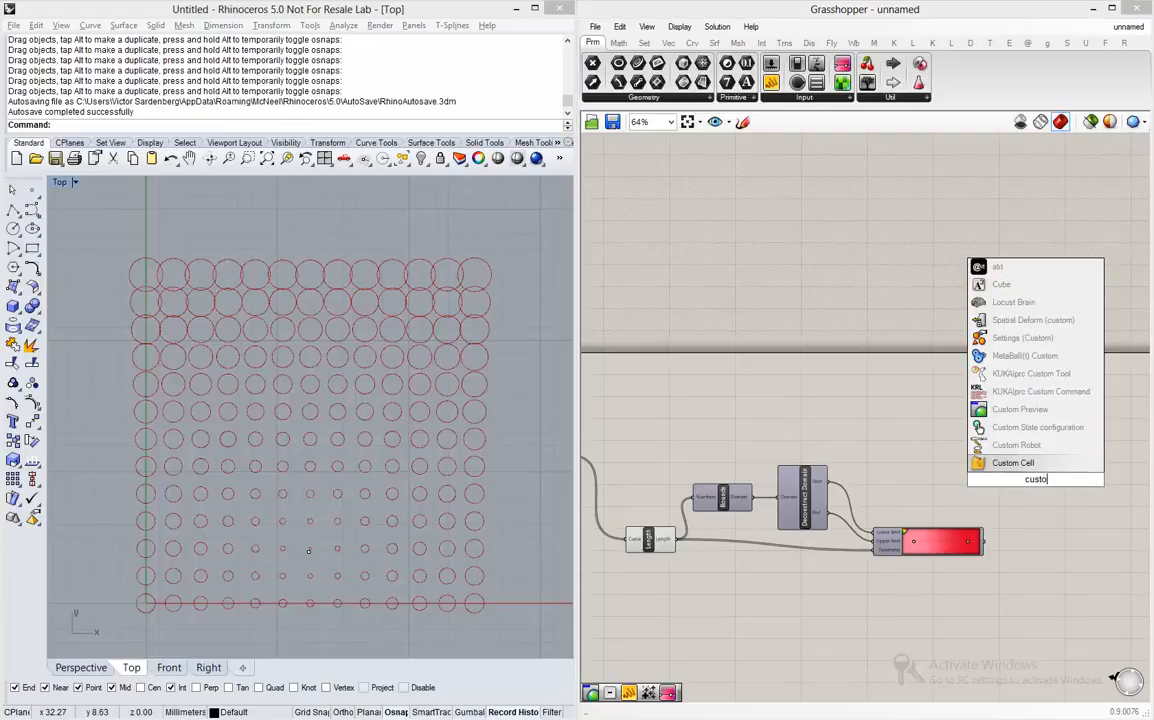
text(m pre)
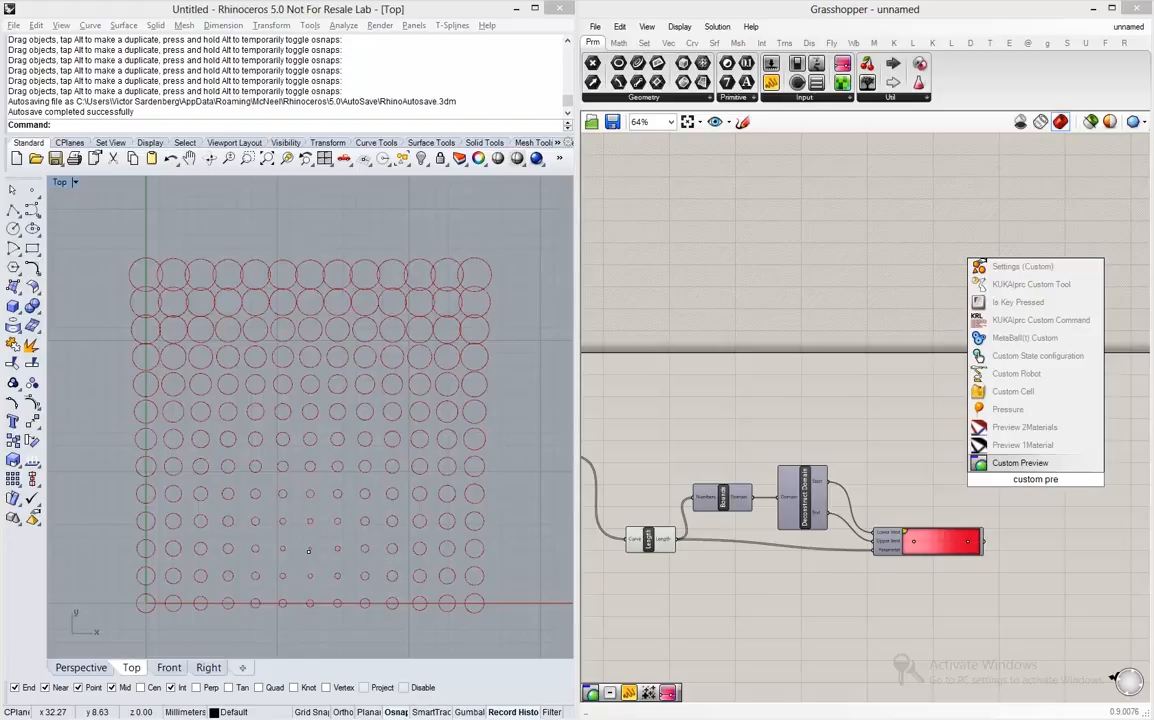
key(Return)
drag(1036, 475, 1047, 457)
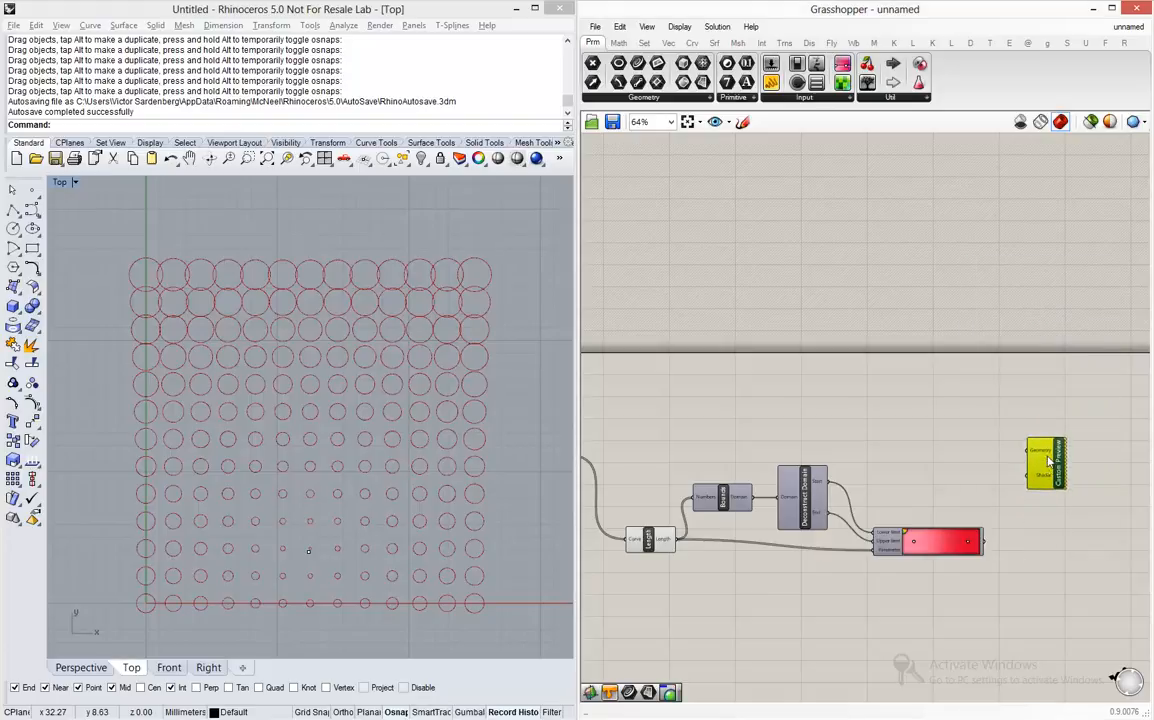
- Connect the Circle output to the Geometry input of Custom Preview
scroll(1047, 459, up, 5)
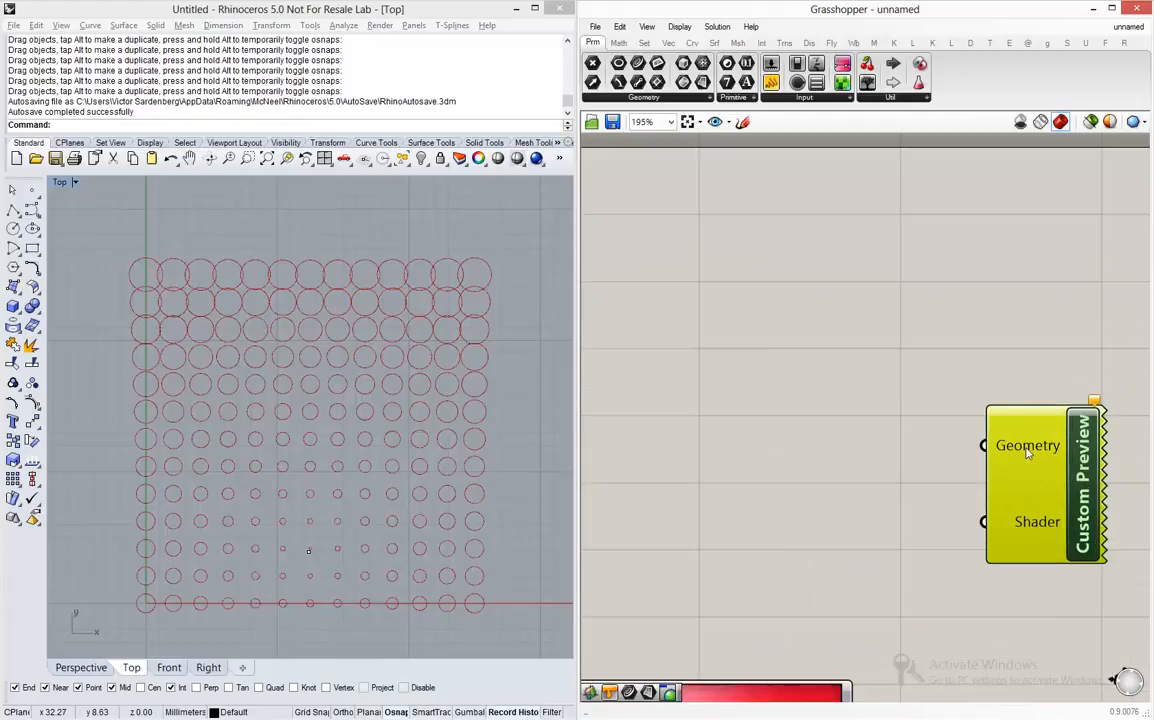
mouse_move(1022, 453)
scroll(1022, 453, down, 8)
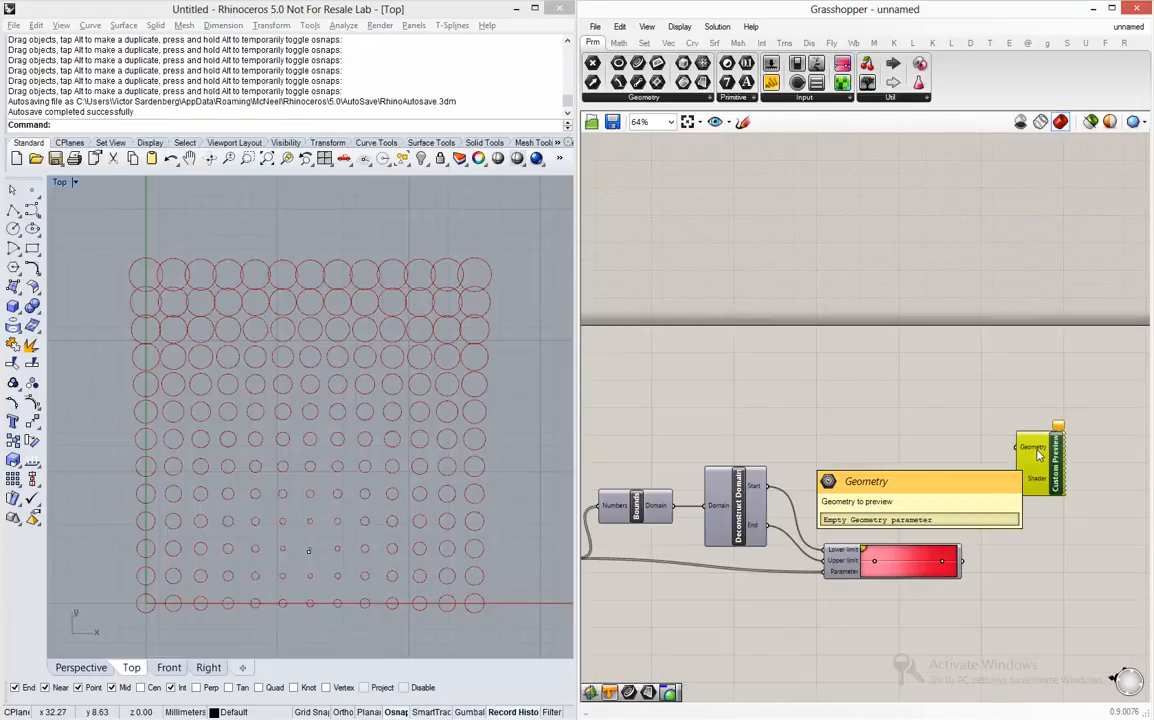
scroll(737, 455, up, 4)
scroll(737, 455, up, 1)
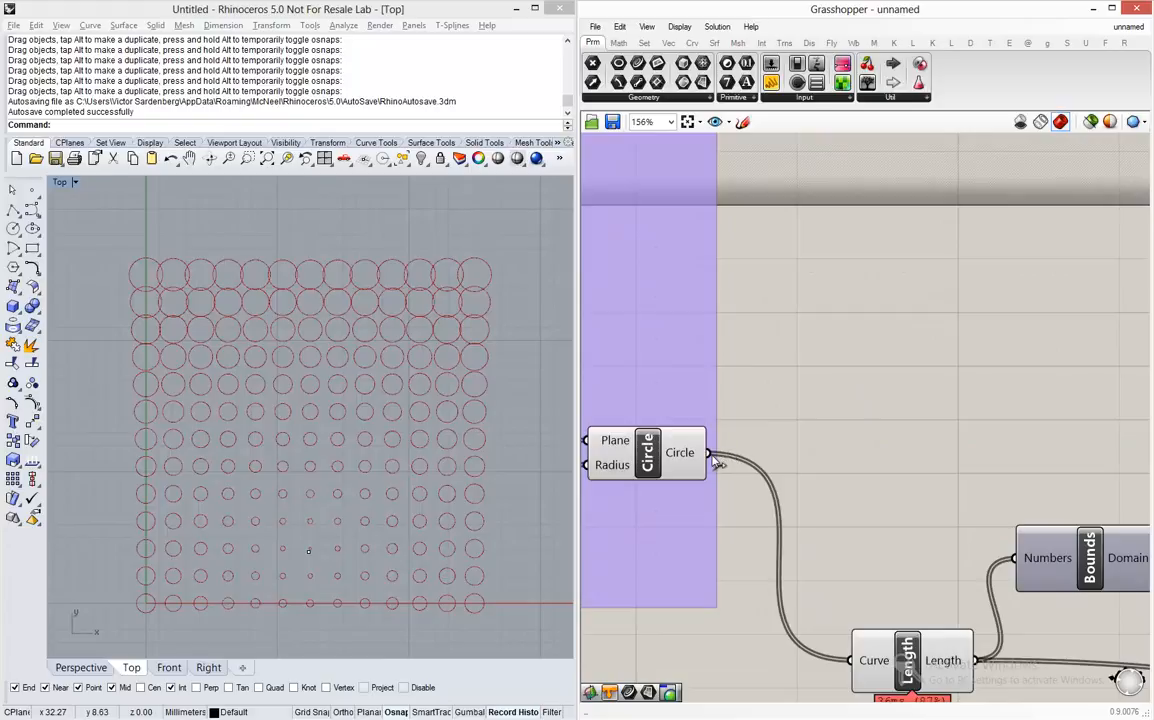
scroll(730, 450, down, 3)
drag(700, 437, 1054, 441)
scroll(974, 437, up, 2)
scroll(1055, 440, up, 1)
scroll(749, 482, down, 3)
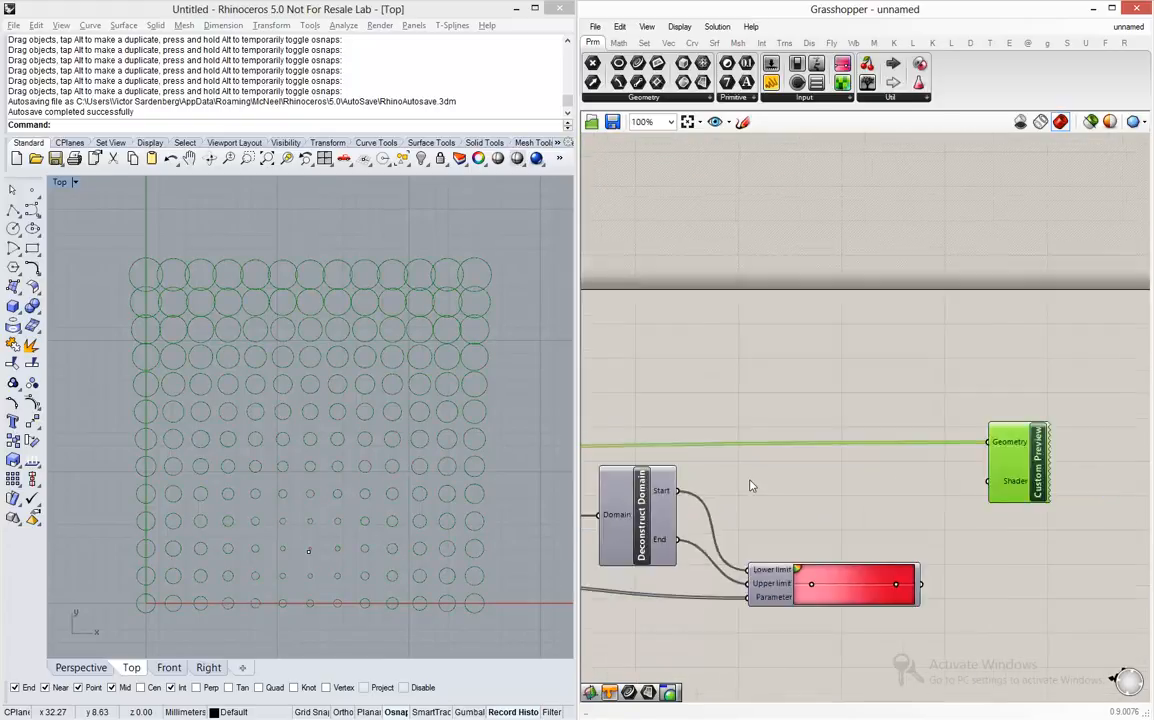
- Connect the Gradient output to Custom Preview's Shader input and move the attractor point into the upper-left part of the circle grid
scroll(929, 511, up, 3)
scroll(893, 532, up, 1)
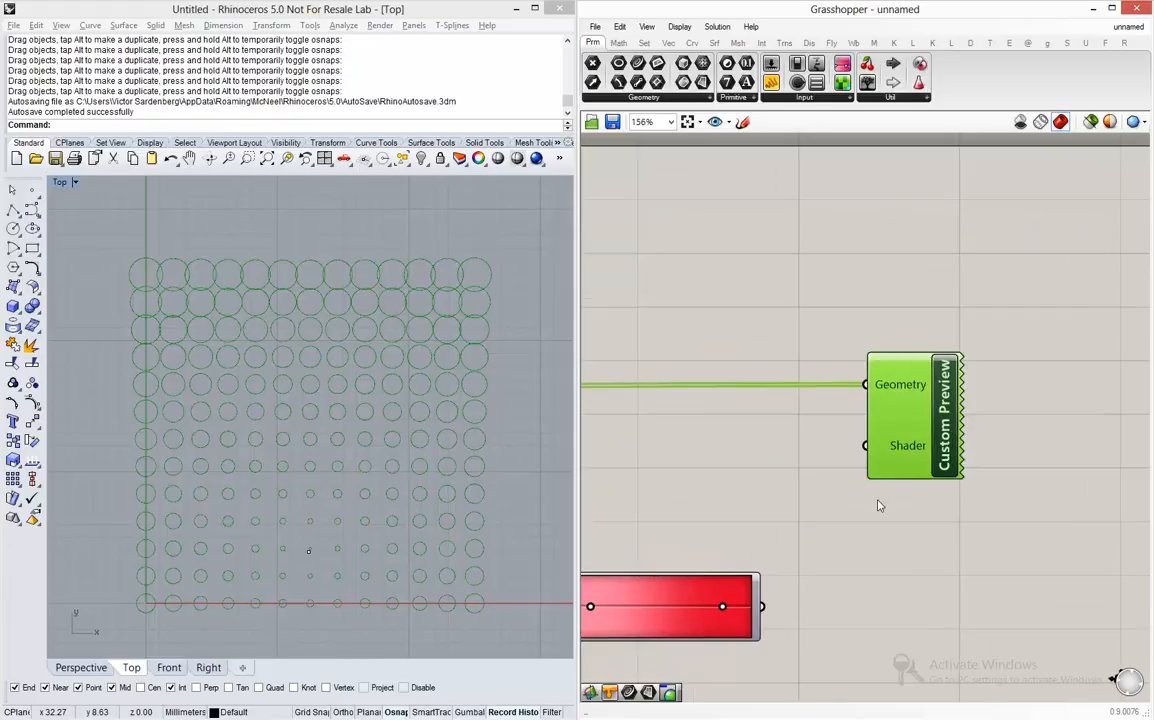
scroll(879, 496, down, 4)
scroll(777, 515, up, 4)
drag(901, 531, 996, 384)
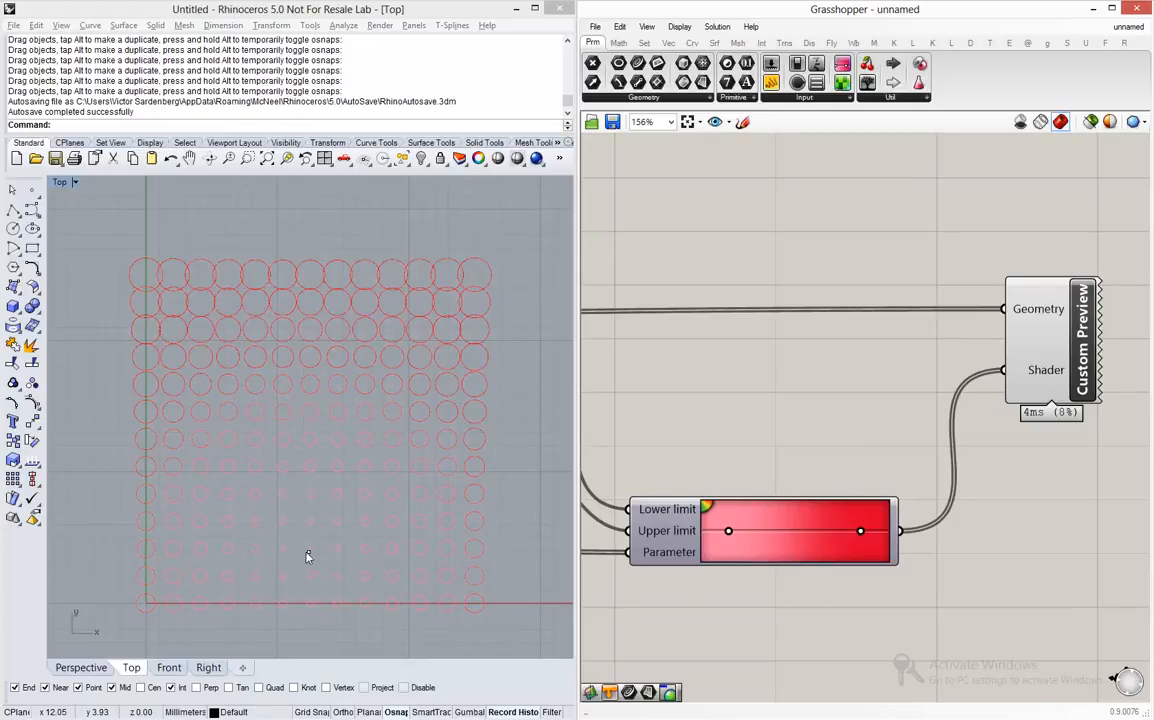
click(308, 552)
drag(355, 527, 217, 357)
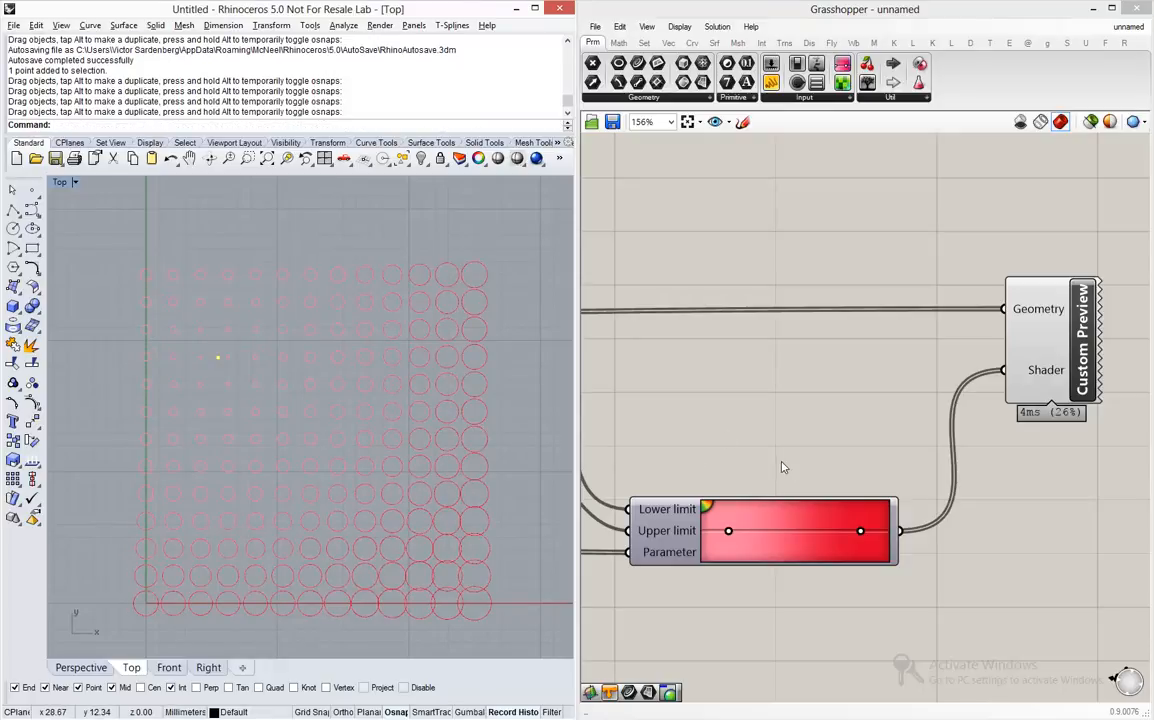
- Change the colour of the Gradient's first grip to white
right_click(729, 533)
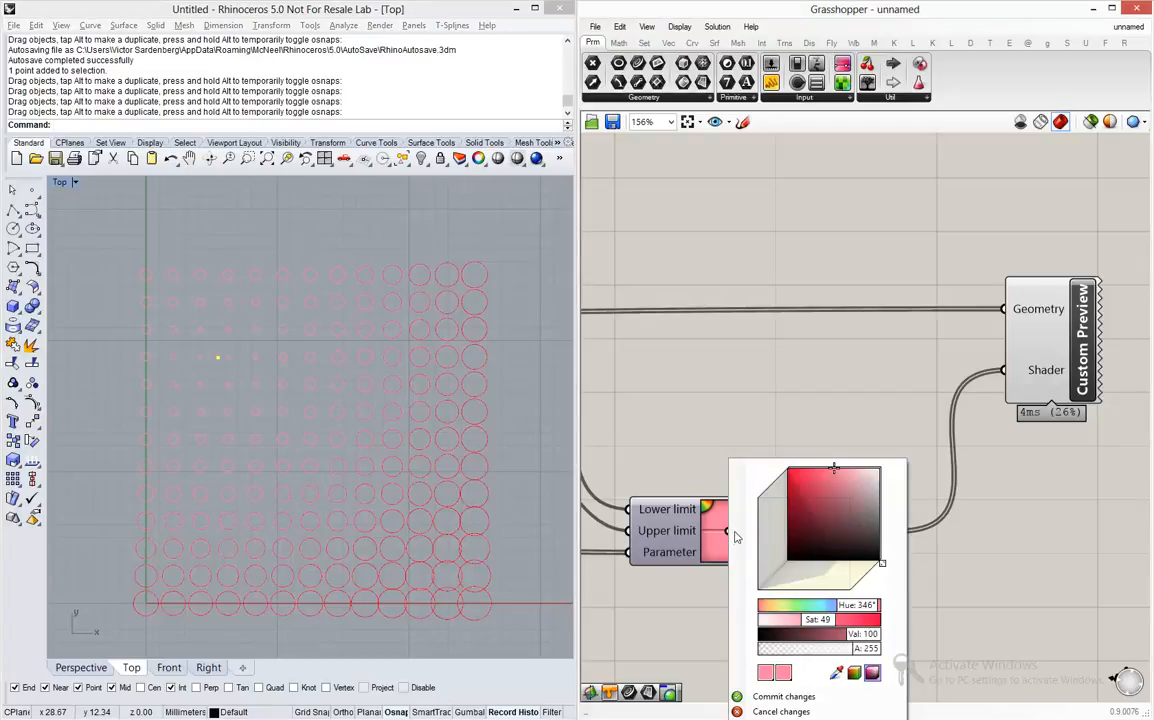
mouse_move(836, 467)
mouse_down()
mouse_move(829, 497)
mouse_move(908, 466)
mouse_up()
click(870, 411)
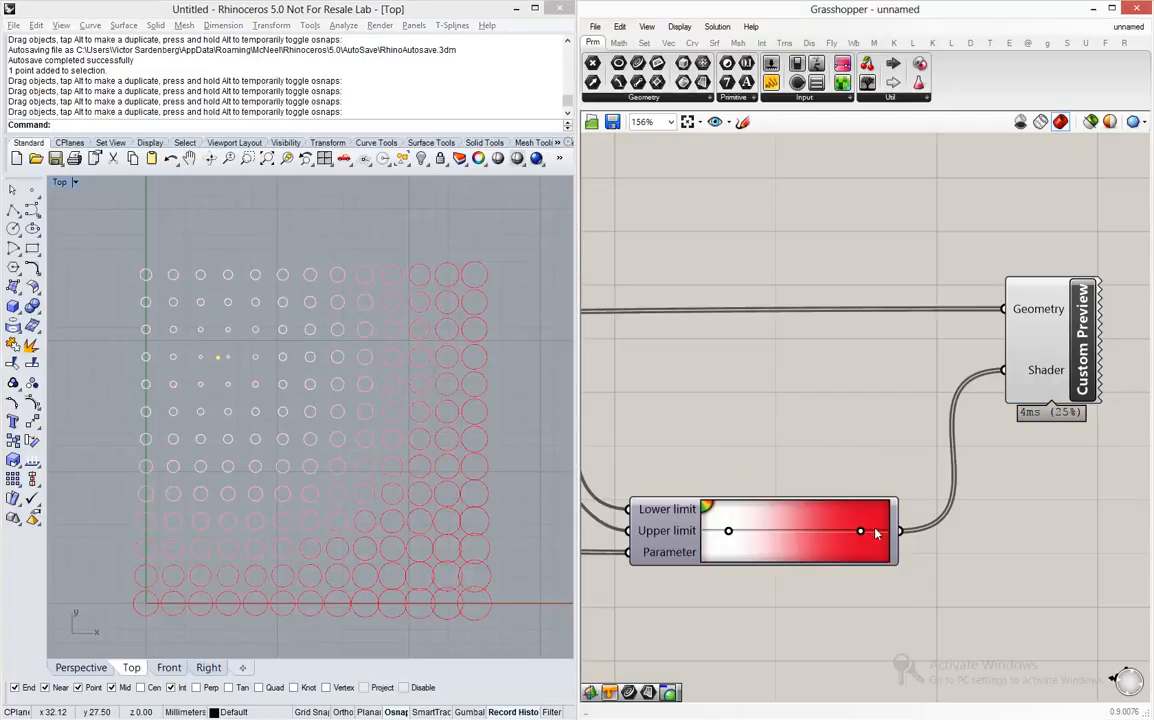
- Change the Gradient's last grip to yellow-green and add a teal-green grip midway between the two
right_click(860, 533)
mouse_move(955, 538)
mouse_down()
mouse_move(969, 532)
mouse_move(964, 482)
mouse_move(1010, 470)
mouse_move(941, 467)
mouse_up()
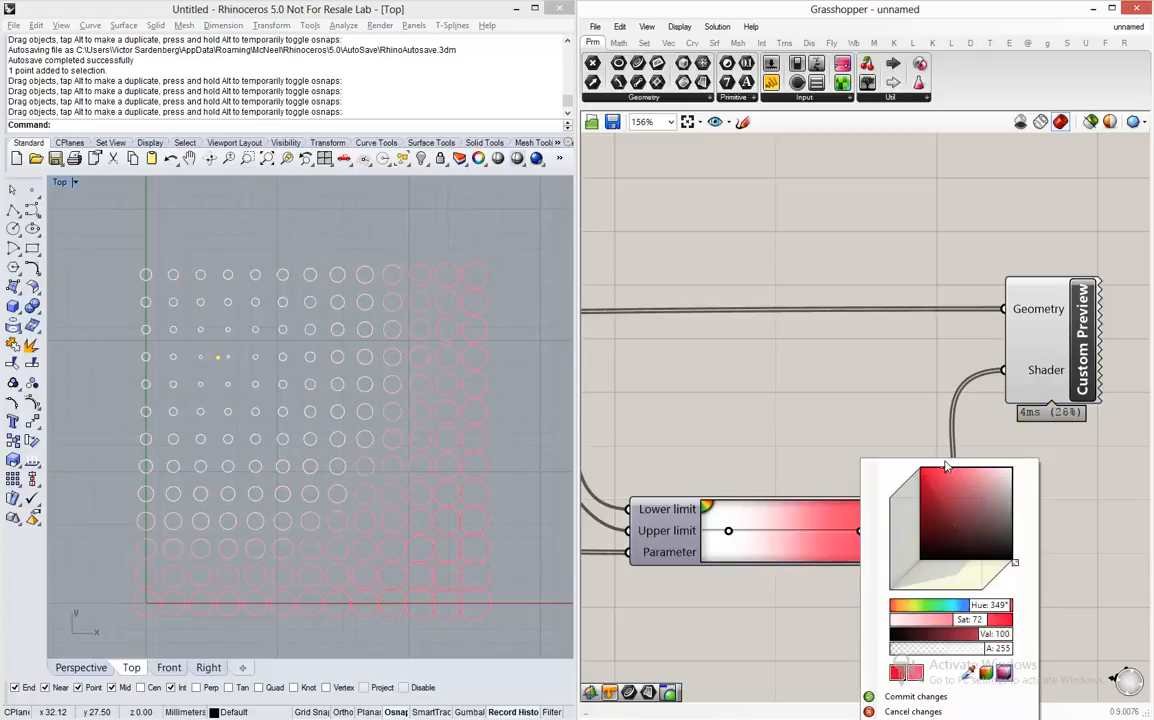
drag(989, 608, 733, 423)
click(735, 424)
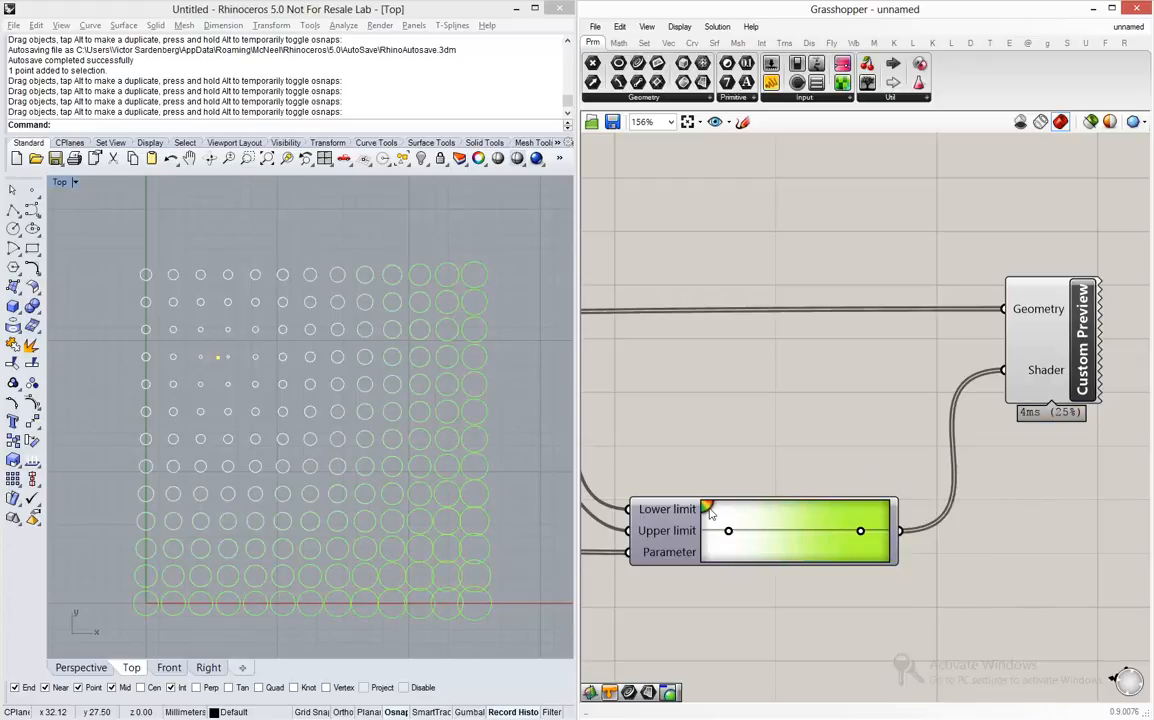
drag(708, 511, 799, 530)
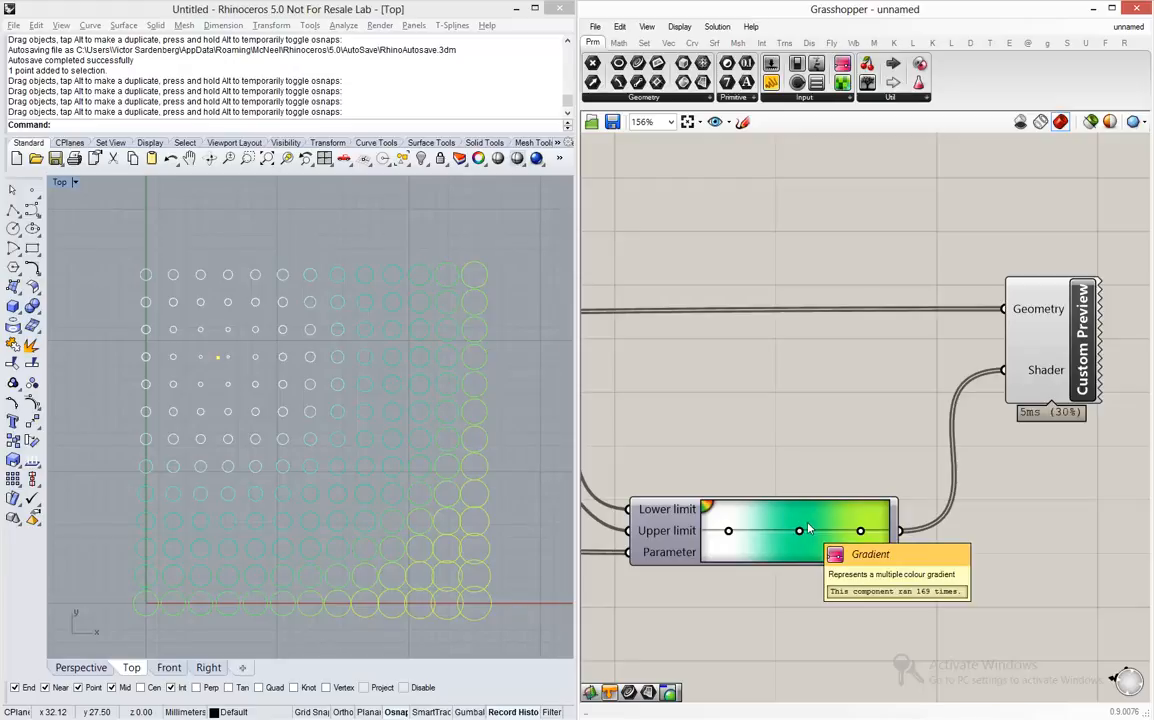
- Apply the white-green-black preset to the Gradient
right_click(772, 531)
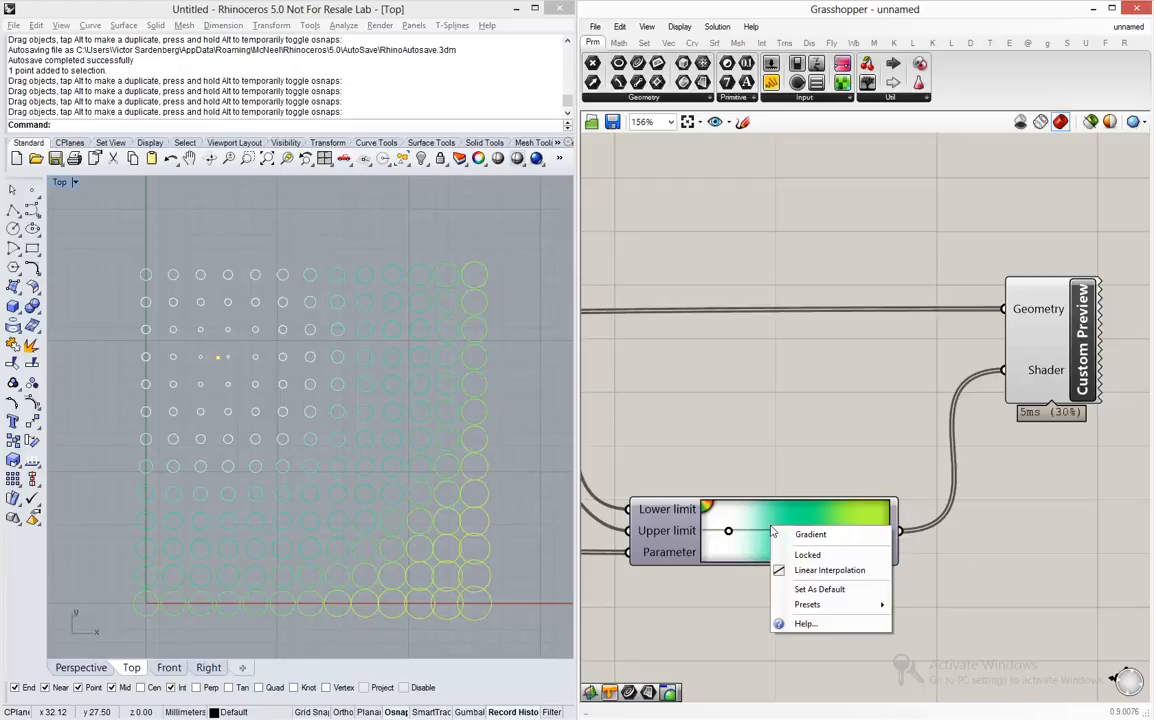
mouse_move(812, 607)
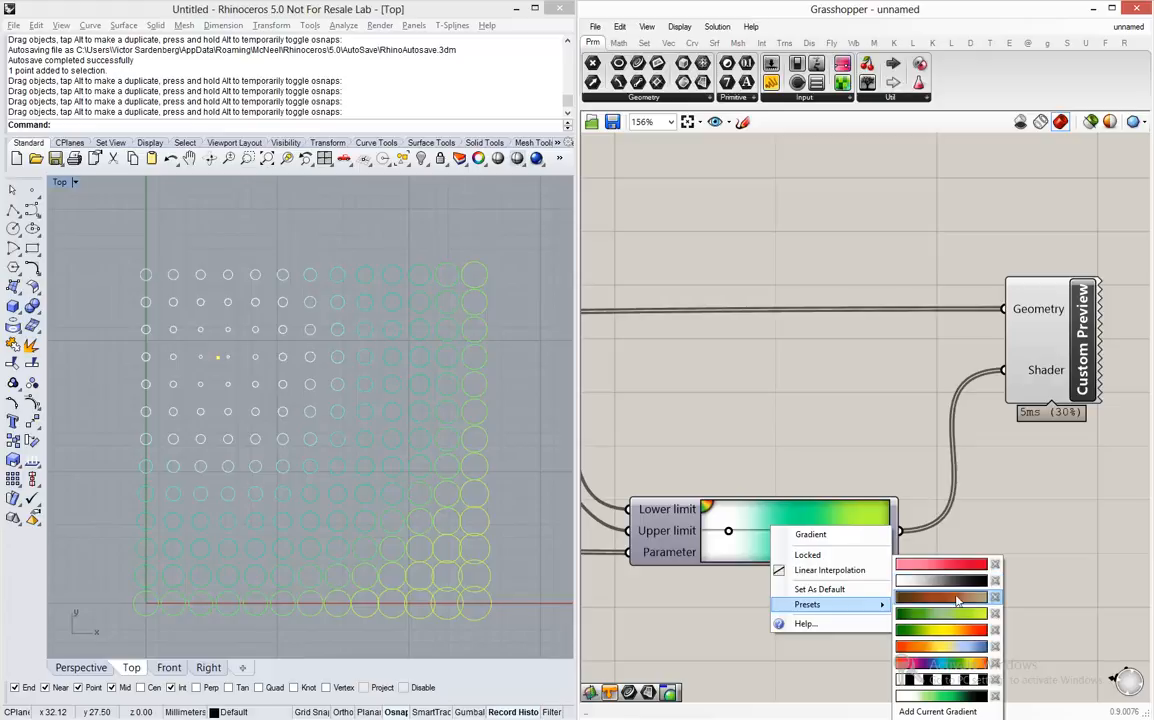
click(959, 697)
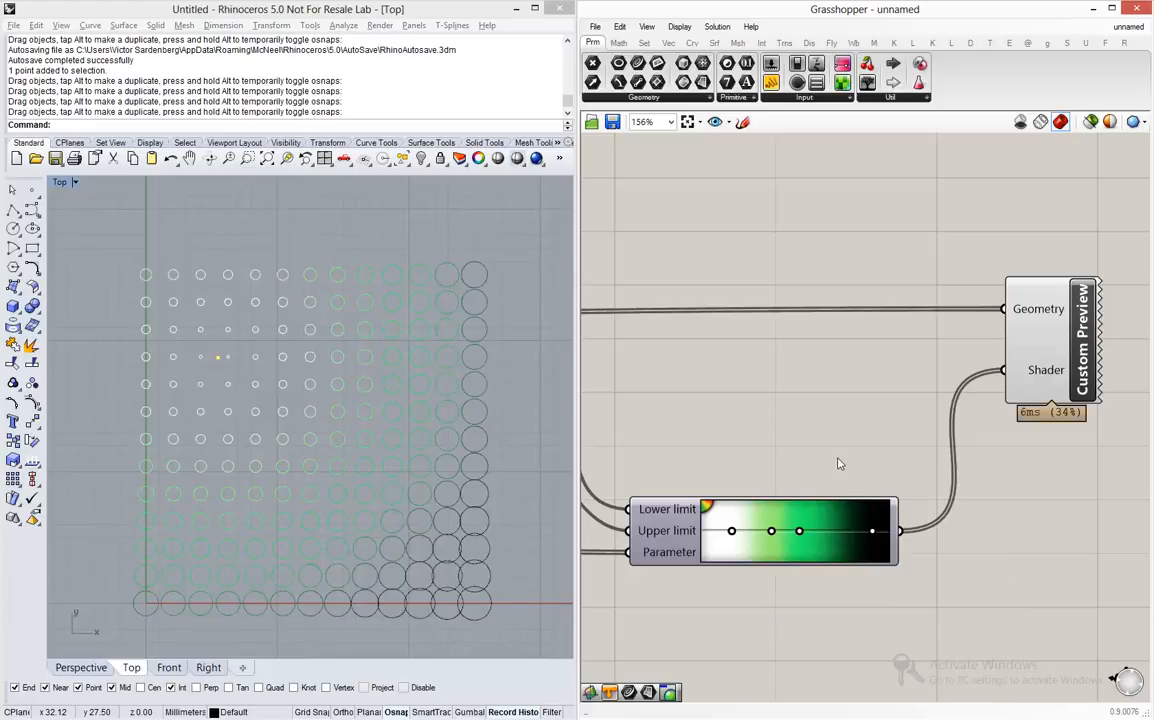
- Deselect the attractor point, start SaveAs for the Rhino model and create a new folder inside Curso de Grasshopper Online
click(423, 246)
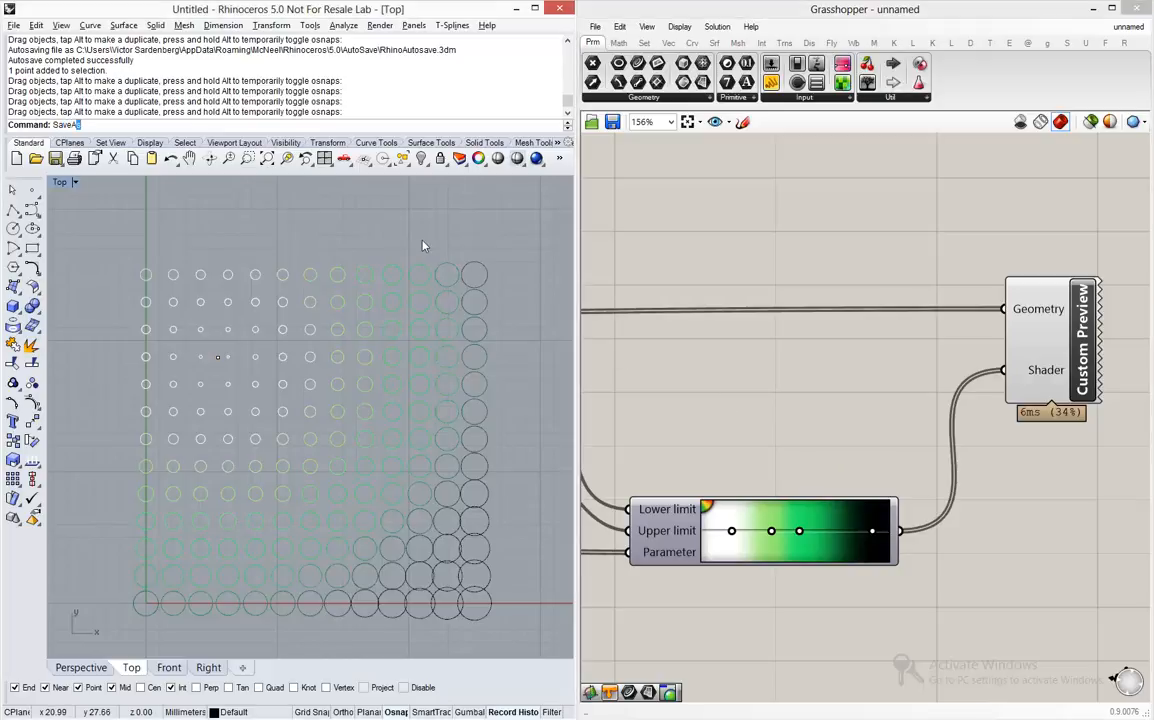
text(SaveA)
key(Return)
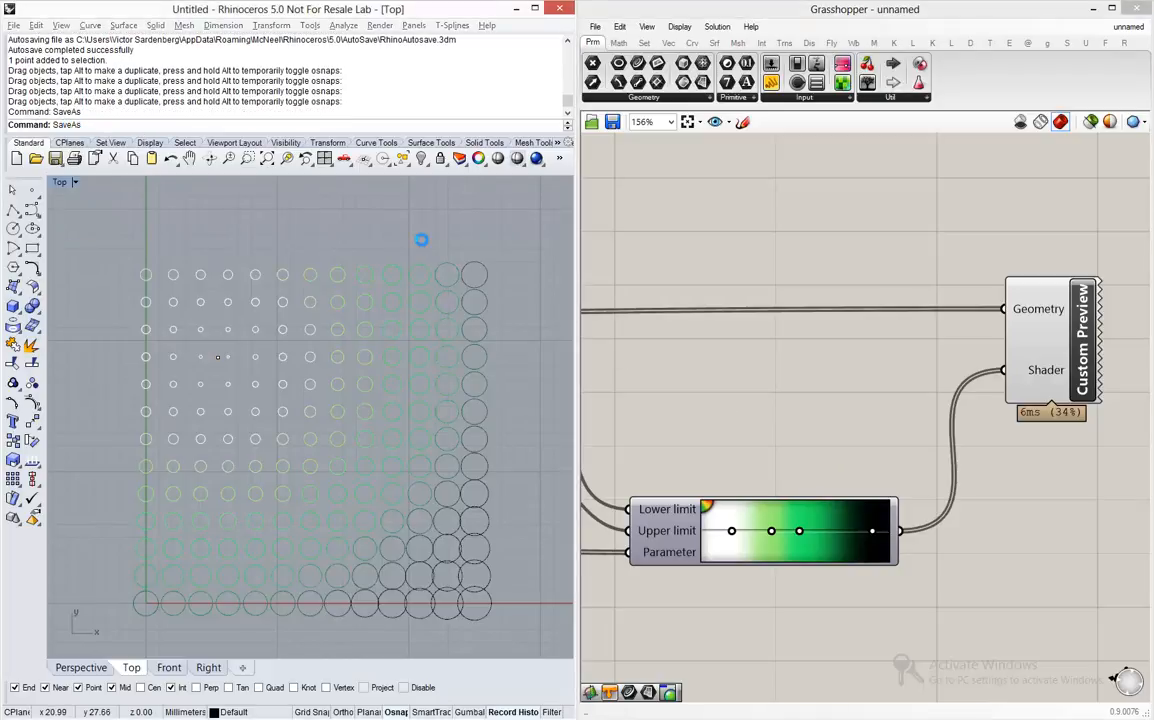
click(800, 209)
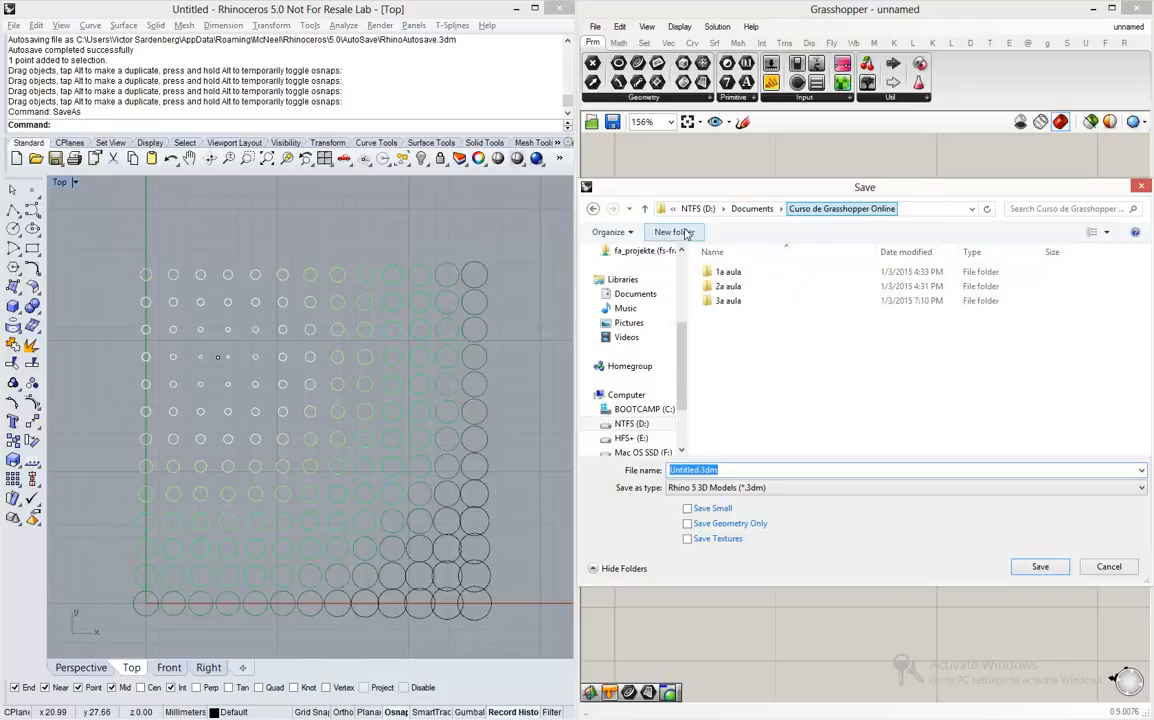
click(674, 232)
key(Return)
- Save the Rhino model as Attractor Points in the 3a aula folder
double_click(728, 301)
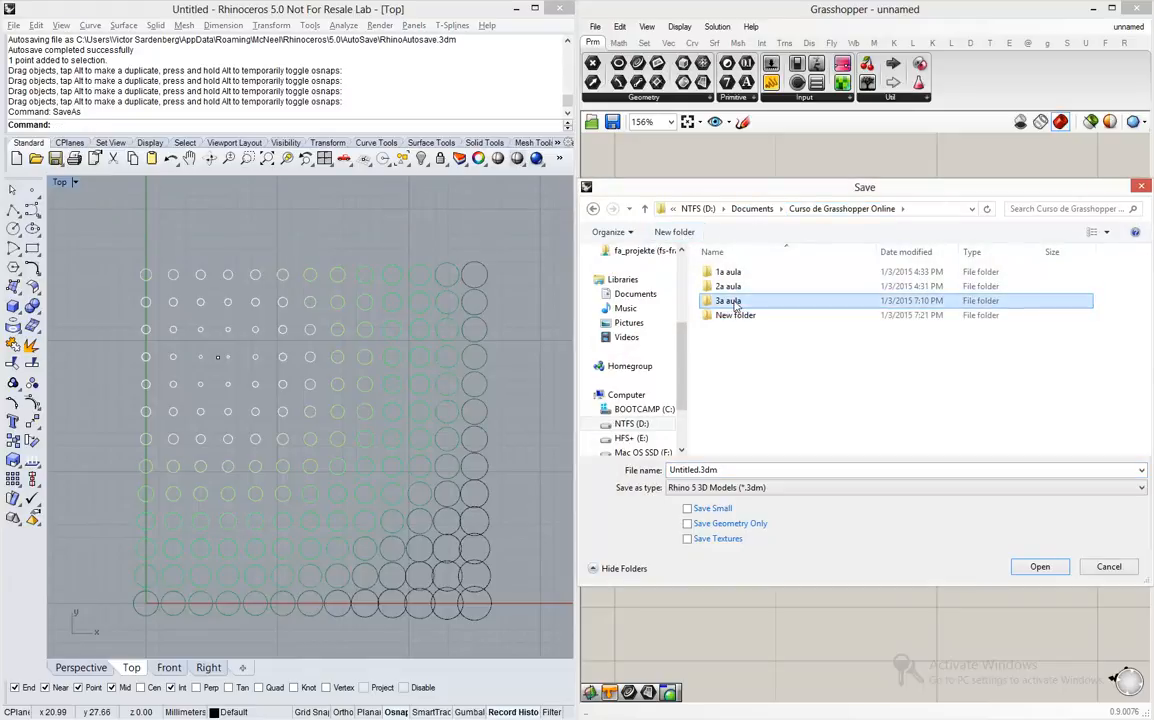
click(700, 470)
text(Attractor Point)
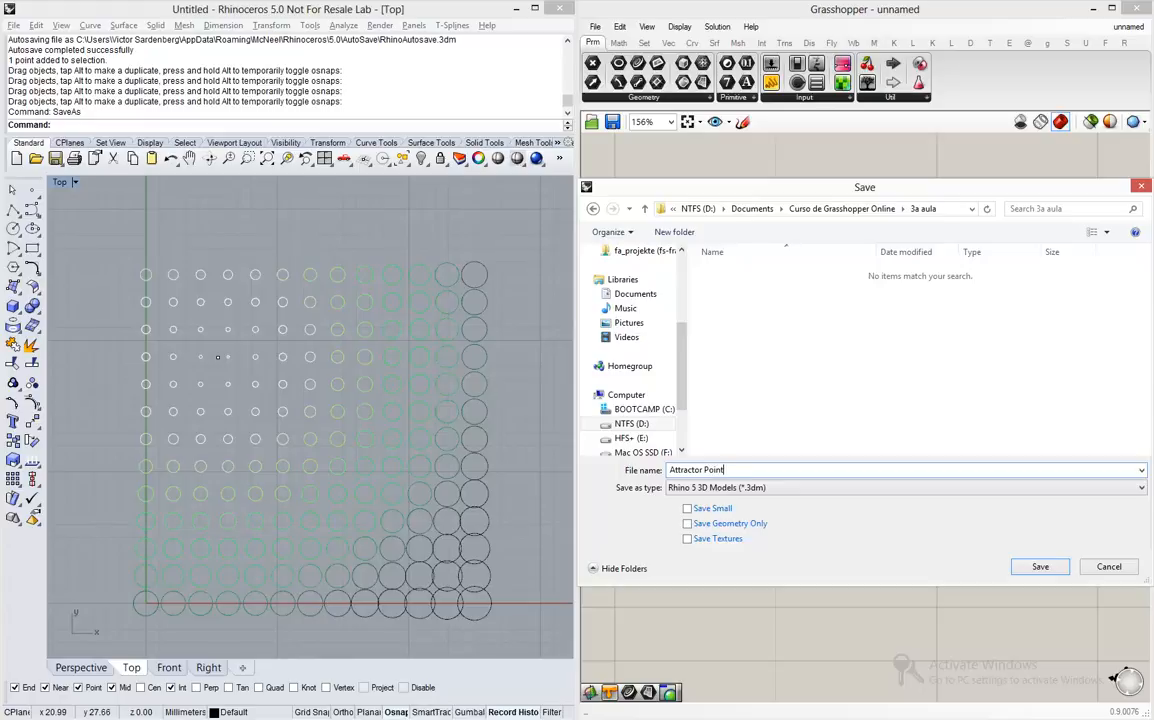
text(s)
key(Return)
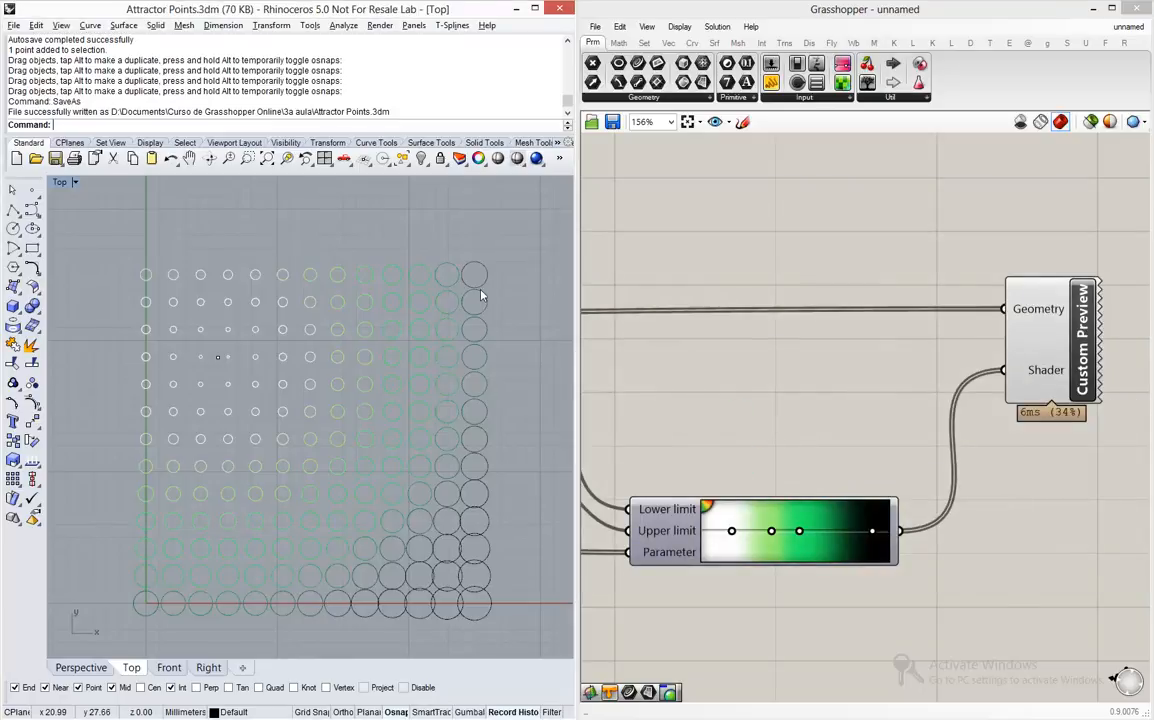
- Save the Grasshopper definition as Attractor Points.gh in the 3a aula folder
click(613, 121)
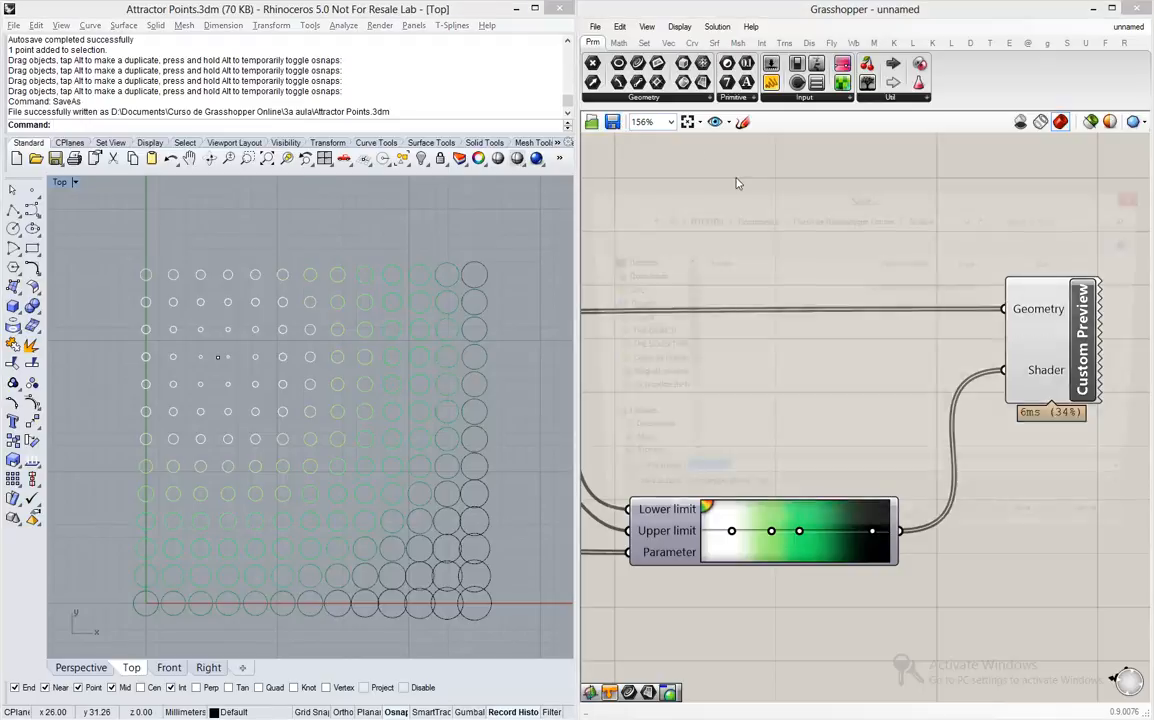
text(At)
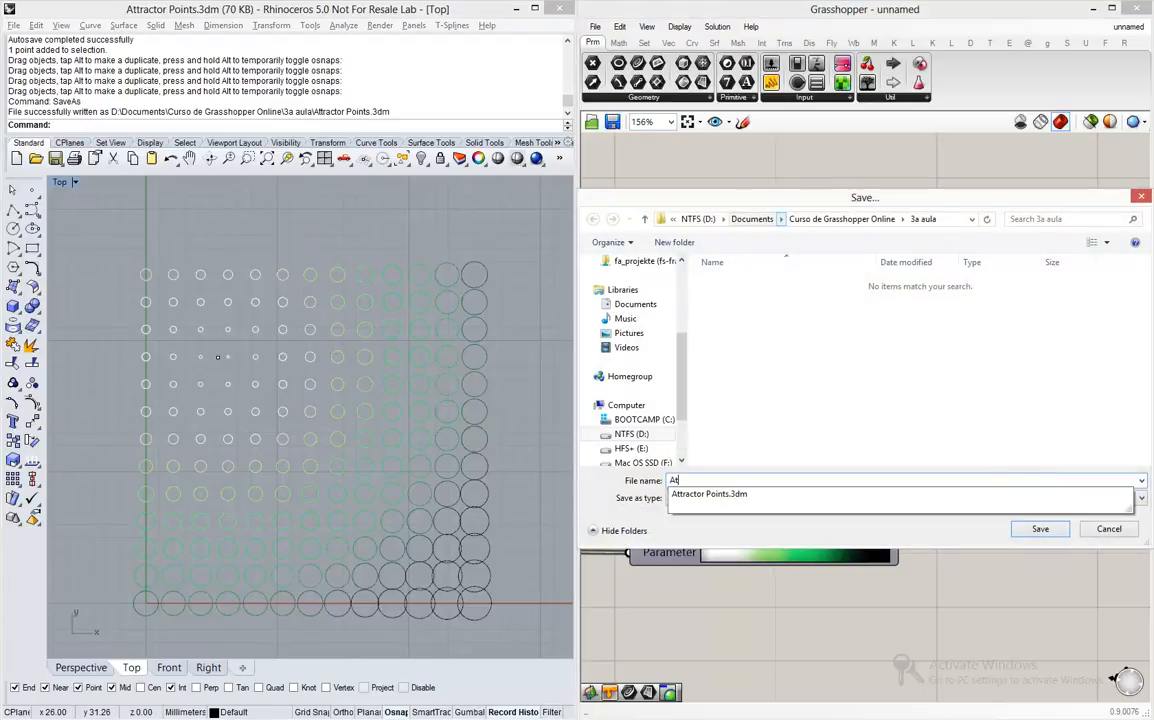
key(Down)
key(BackSpace)
text(gh)
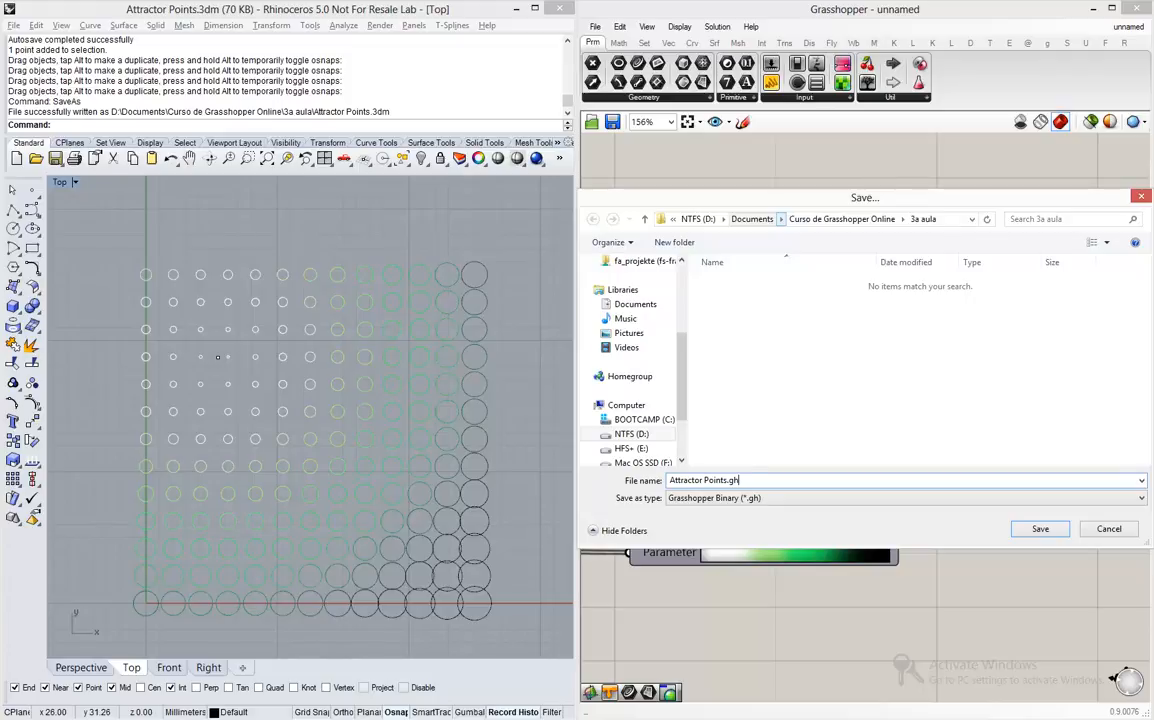
key(Return)
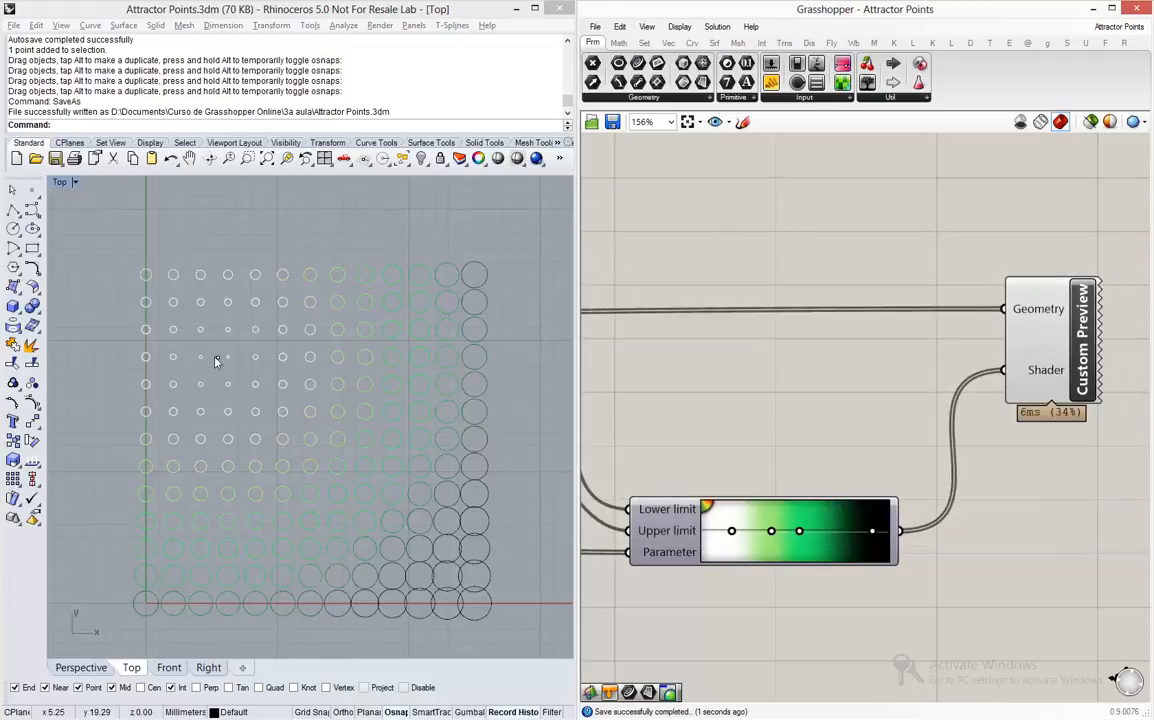
- Move the attractor point toward the right side of the circle grid to test the gradient colouring
click(218, 357)
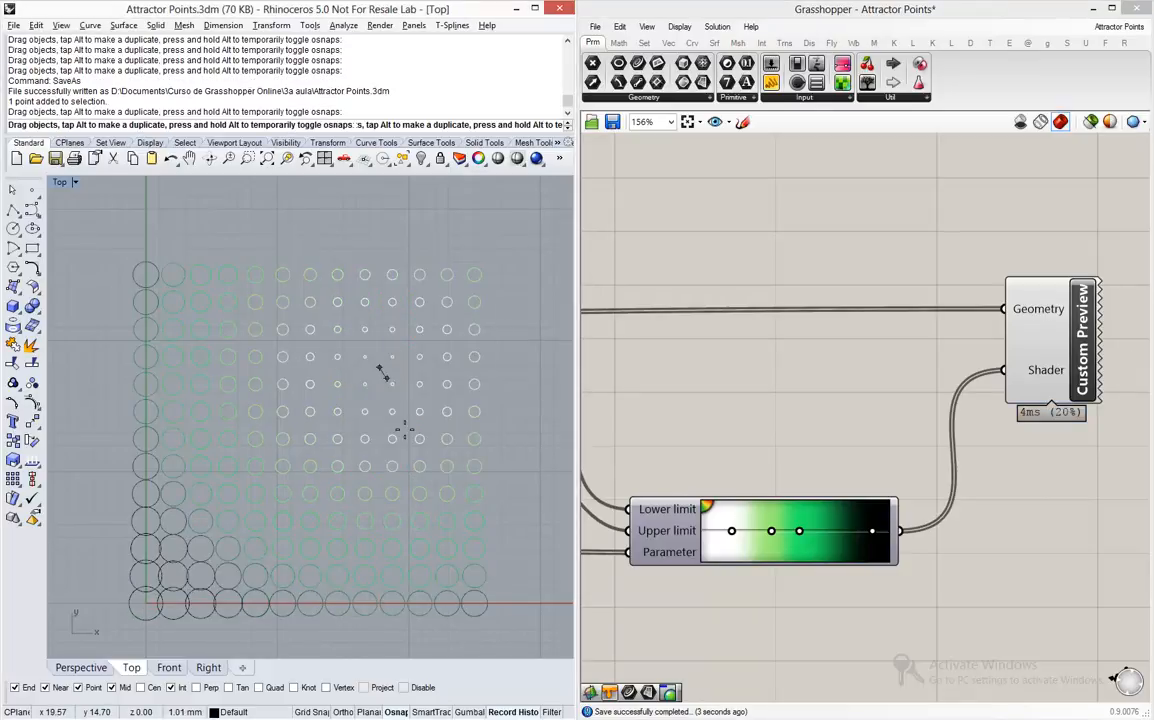